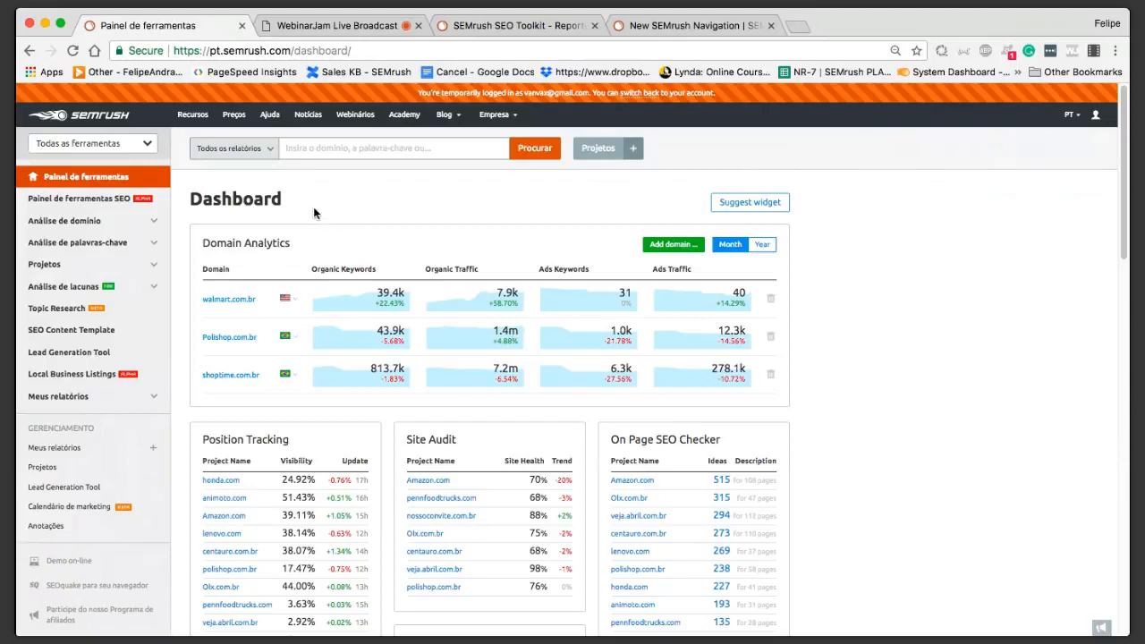
Step: Switch the tool set from all tools to the SEO Toolkit
click(151, 146)
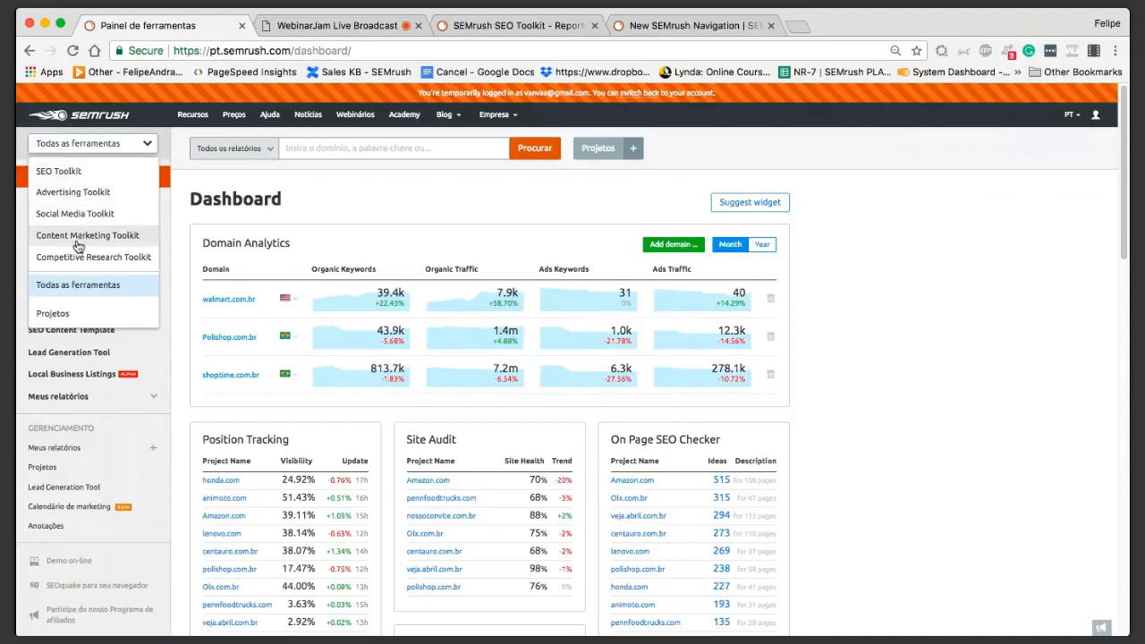
click(82, 174)
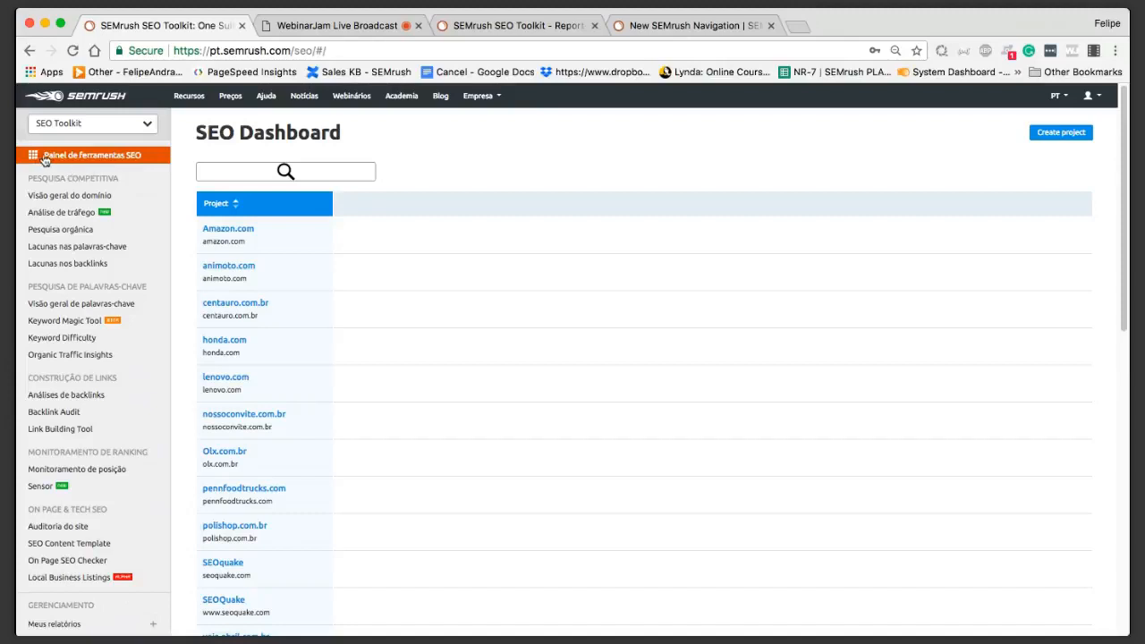
click(148, 126)
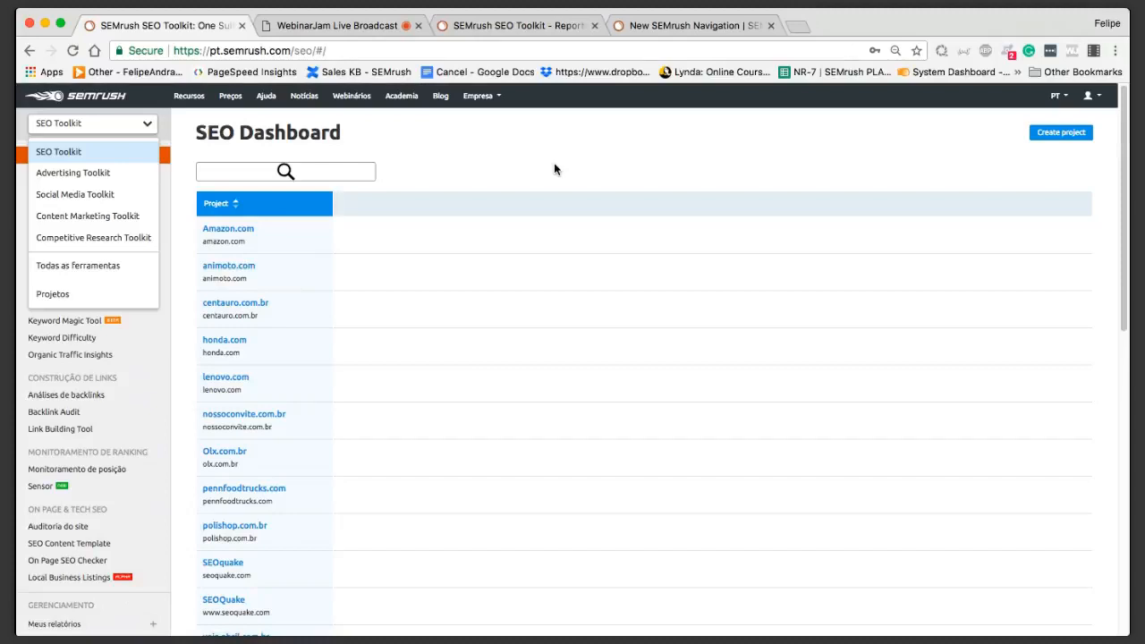
Step: Review the SEO Toolkit's PESQUISA COMPETITIVA and PESQUISA DE PALAVRAS-CHAVE sections, highlighting their headings
drag(164, 169, 149, 197)
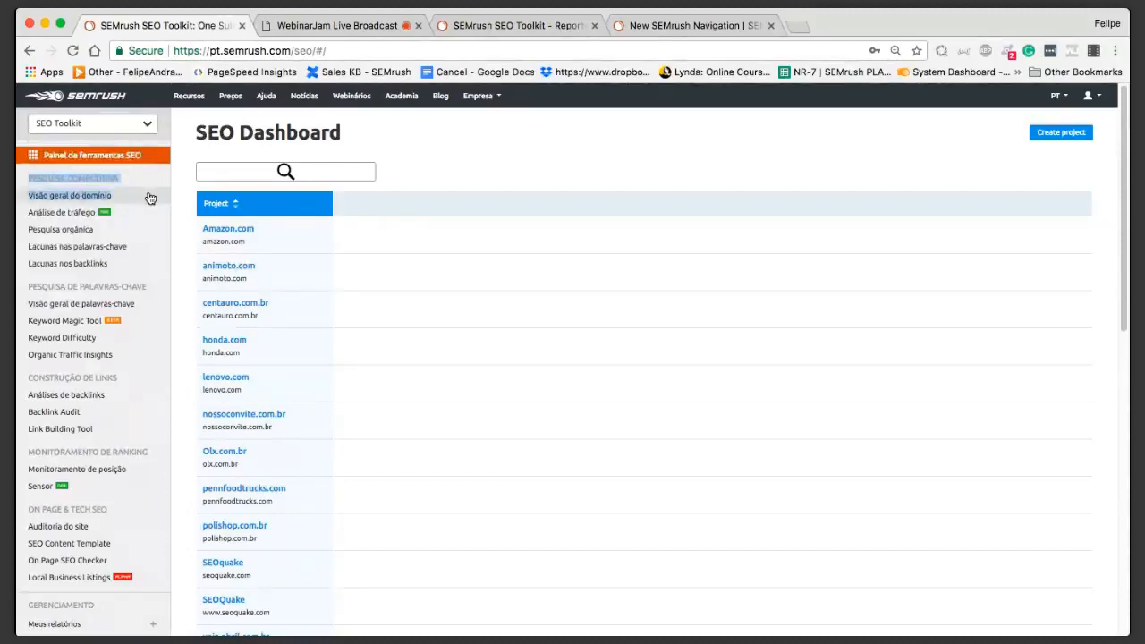
click(444, 172)
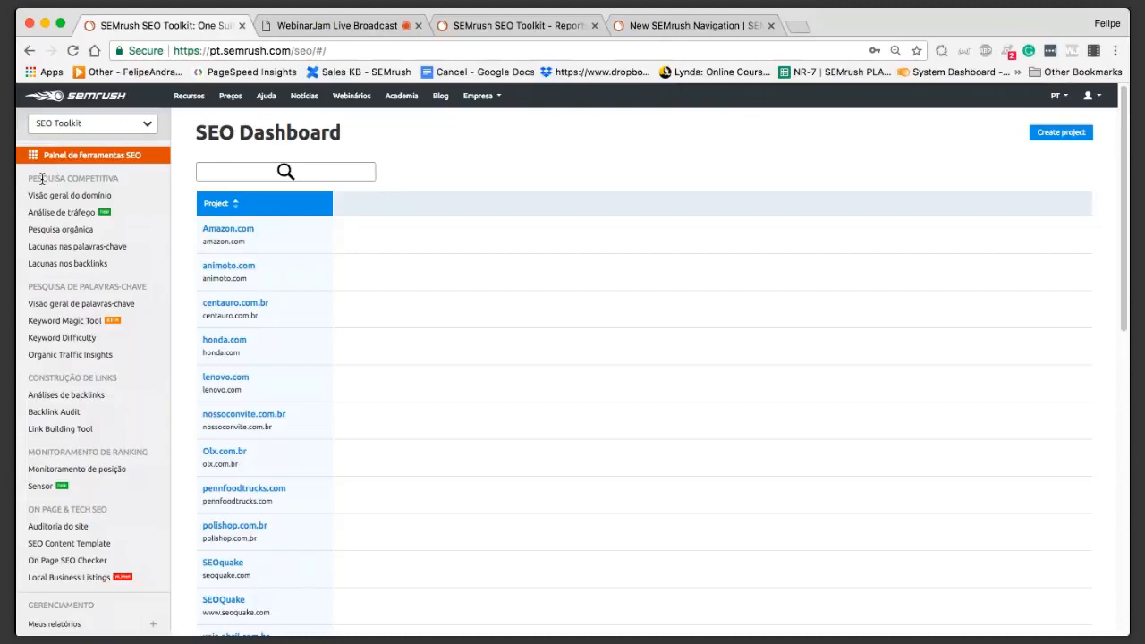
drag(28, 178, 140, 187)
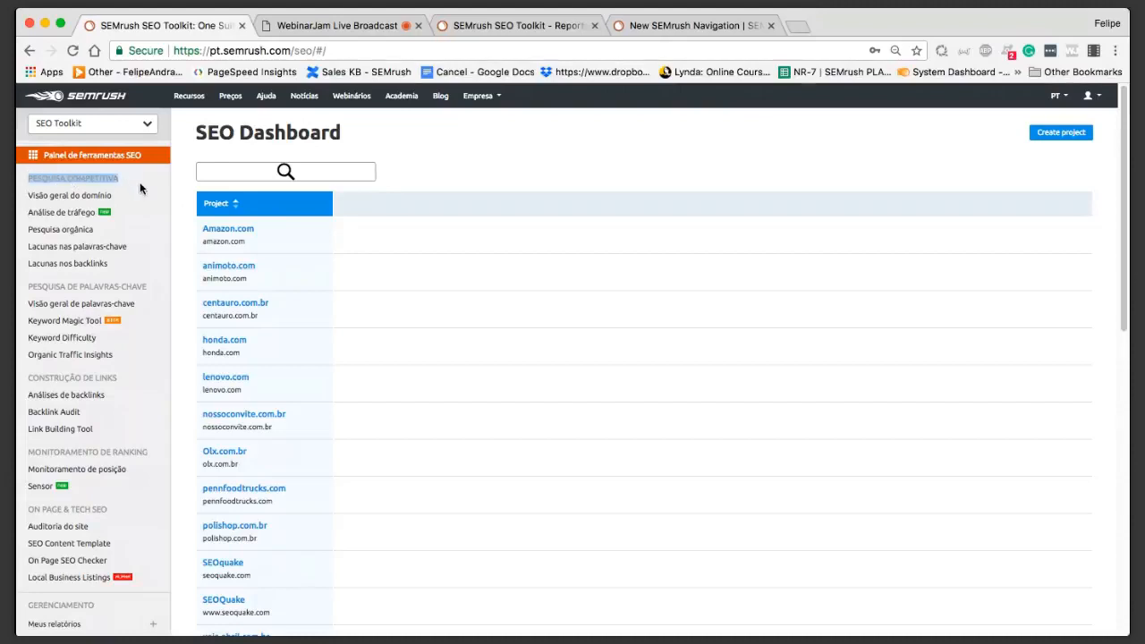
click(144, 173)
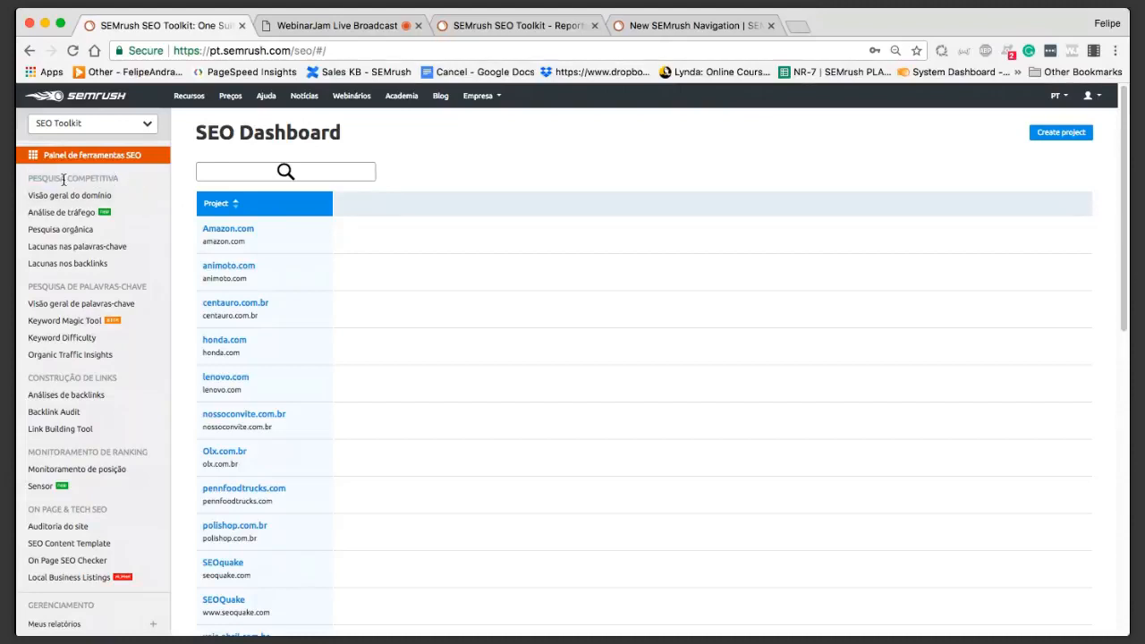
drag(27, 179, 122, 180)
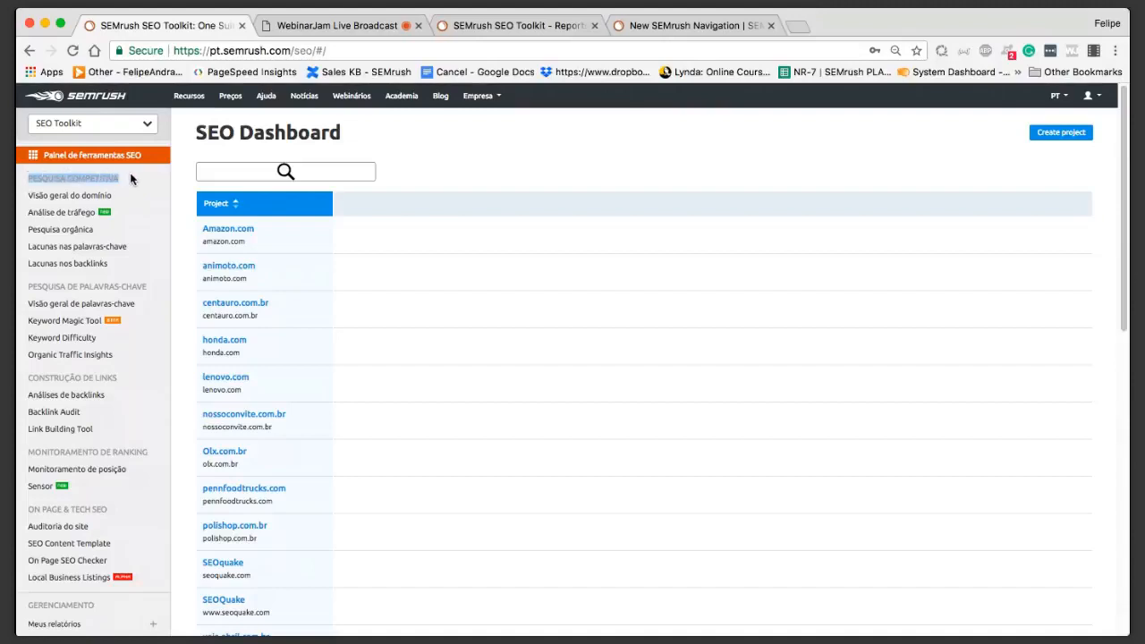
drag(30, 178, 125, 183)
drag(32, 284, 143, 288)
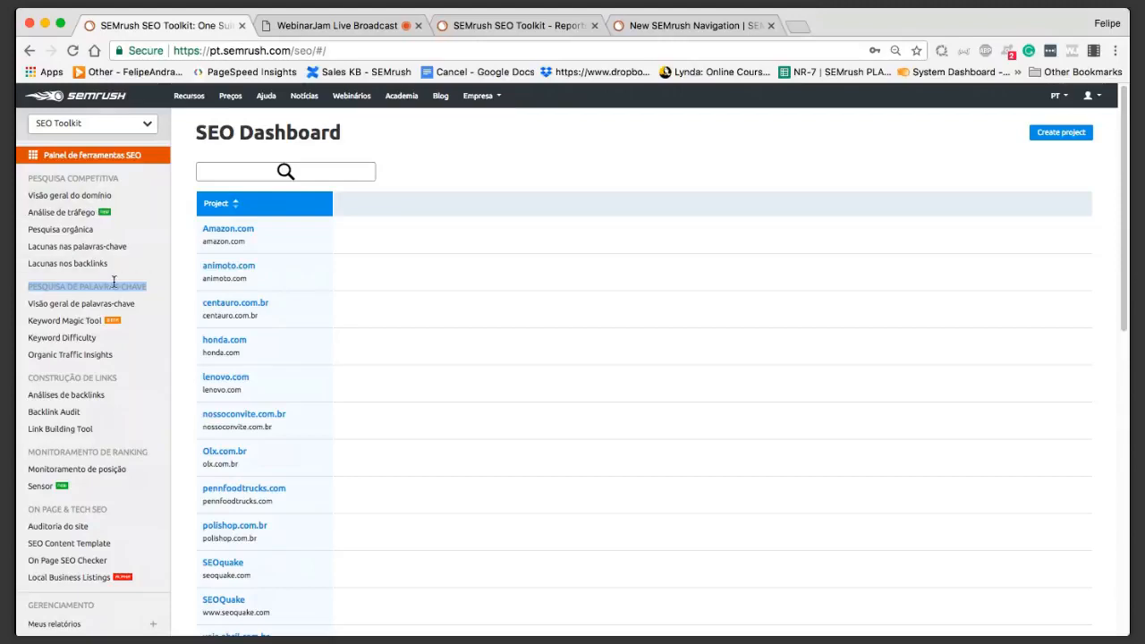
Step: Review the CONSTRUÇÃO DE LINKS, MONITORAMENTO DE RANKING and ON PAGE & TECH SEO sections, highlighting their headings
scroll(116, 282, down, 1)
scroll(116, 282, down, 3)
drag(30, 341, 126, 347)
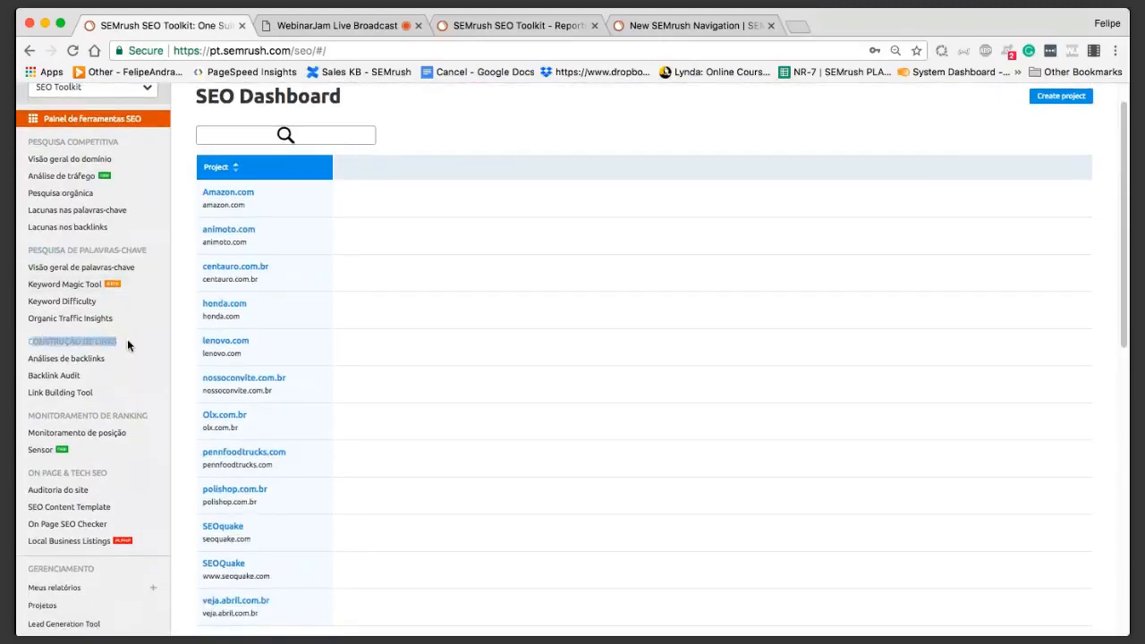
scroll(127, 340, down, 1)
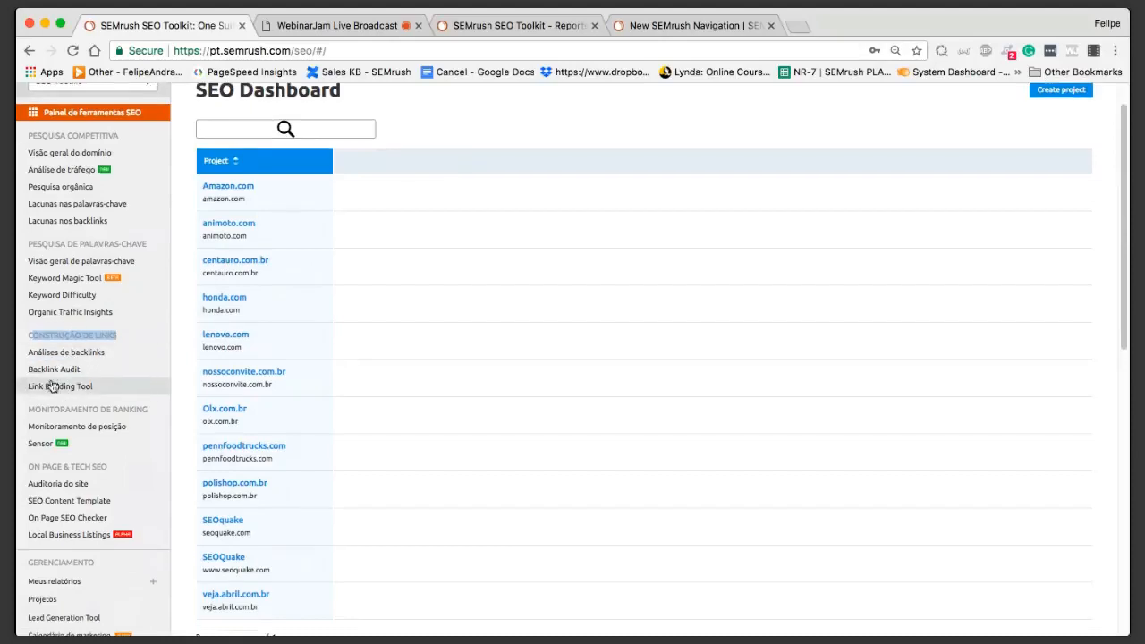
scroll(102, 386, down, 2)
drag(42, 393, 142, 393)
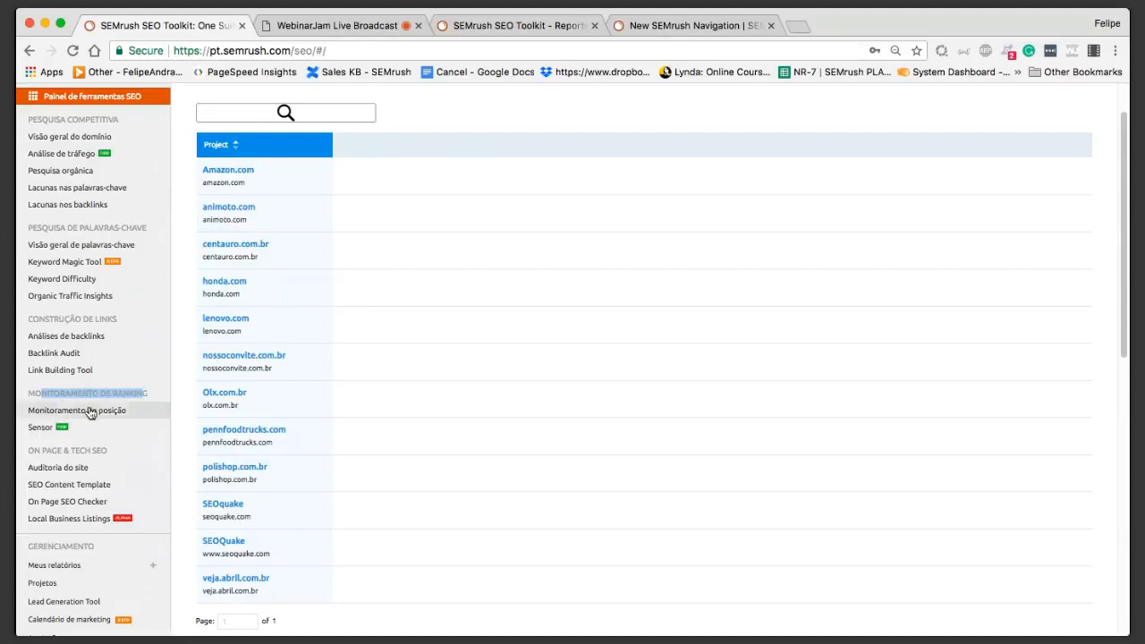
scroll(85, 410, down, 1)
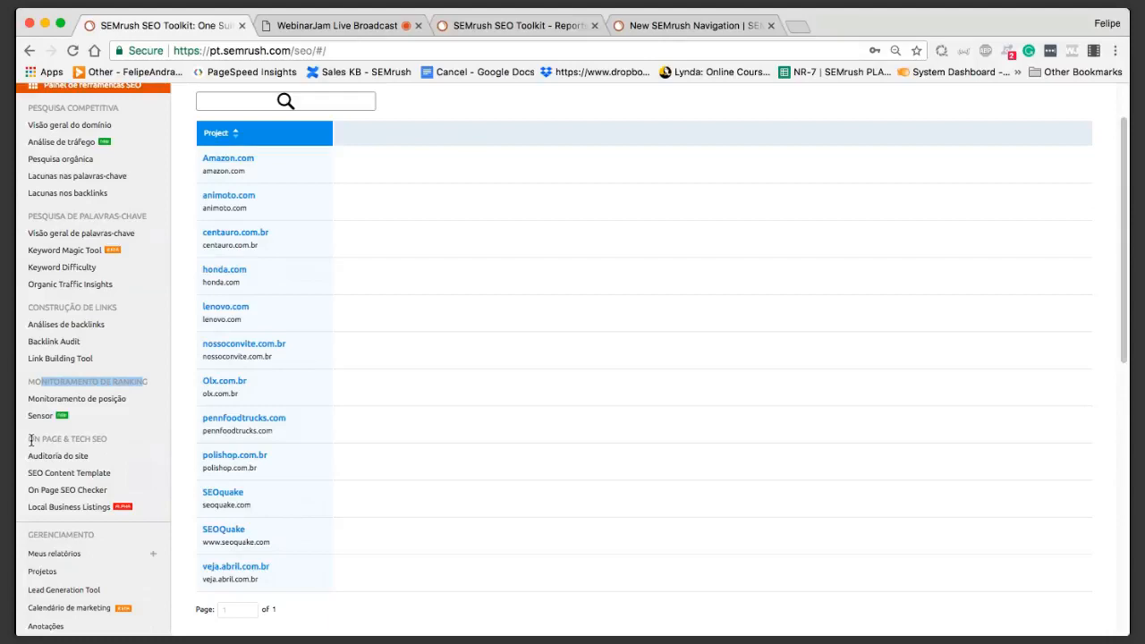
drag(29, 439, 106, 439)
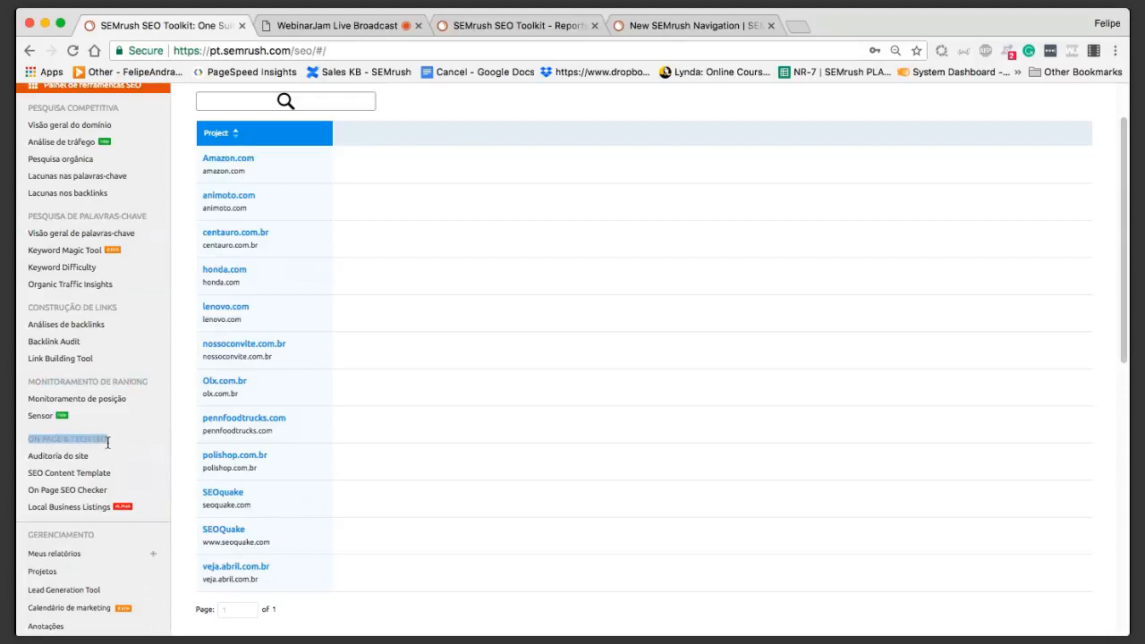
scroll(124, 440, down, 1)
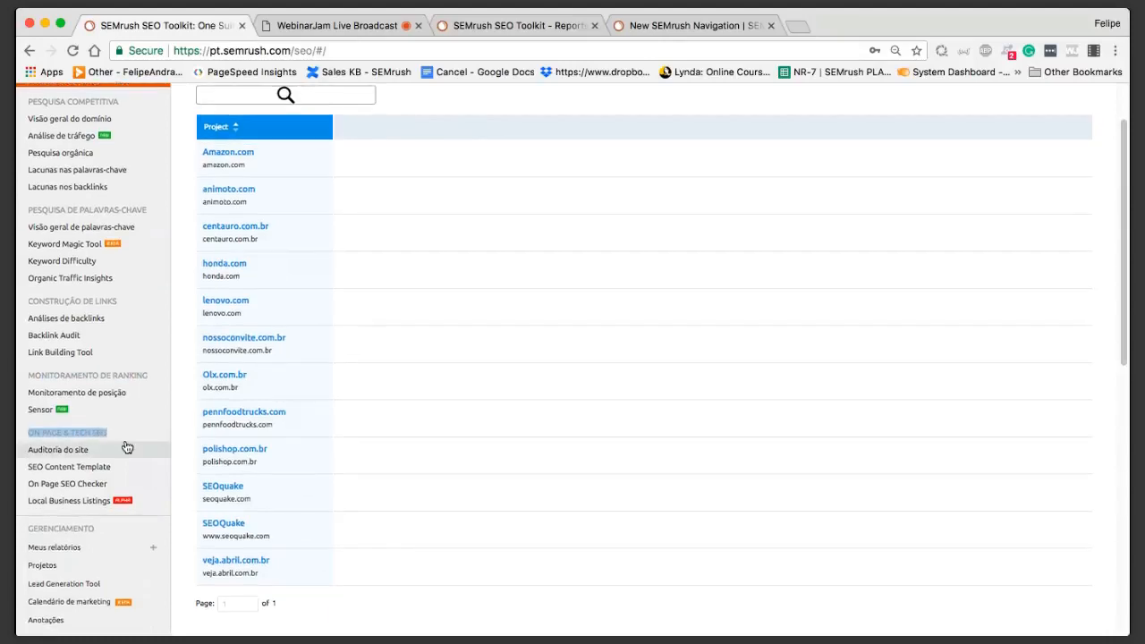
click(27, 433)
drag(27, 432, 111, 434)
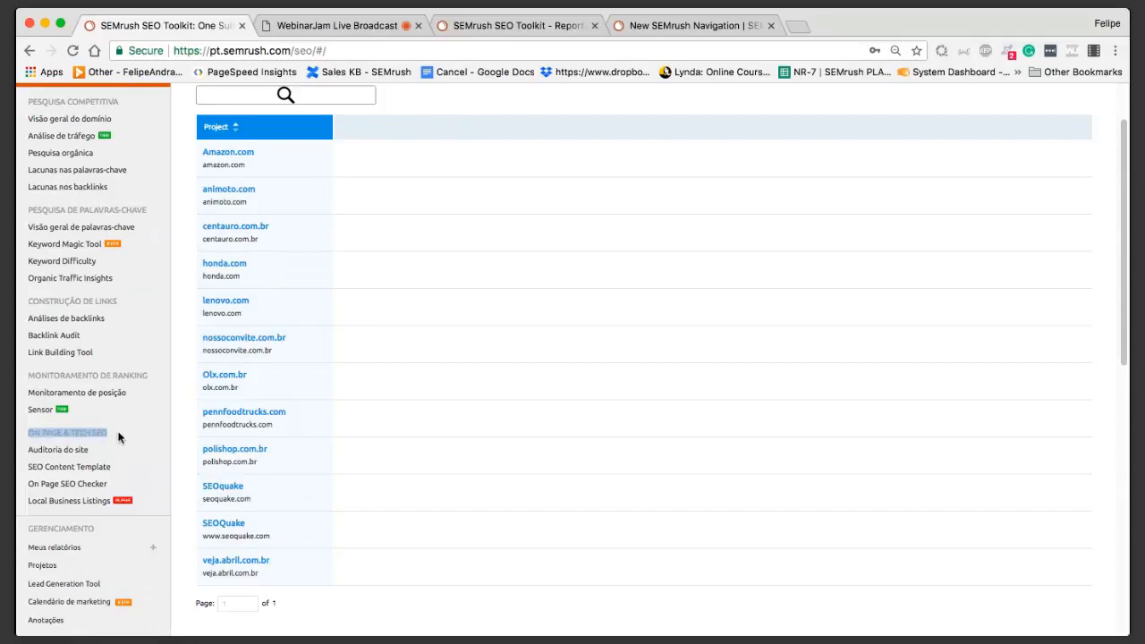
click(115, 435)
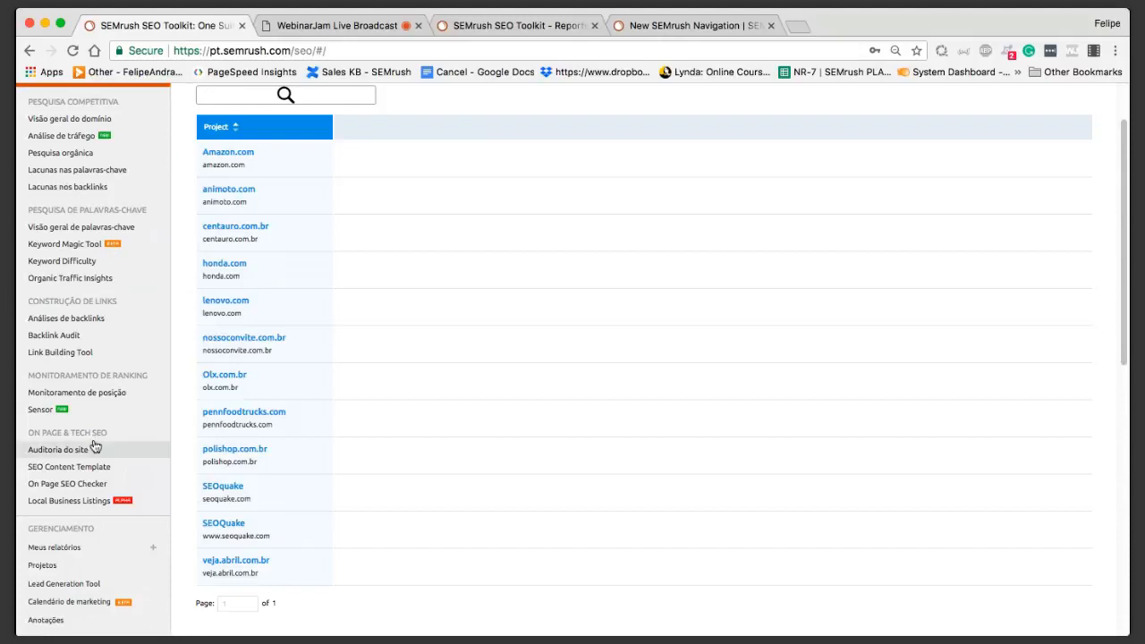
Step: Examine the tools under ON PAGE & TECH SEO and the entries in the GERENCIAMENTO section
scroll(96, 446, down, 1)
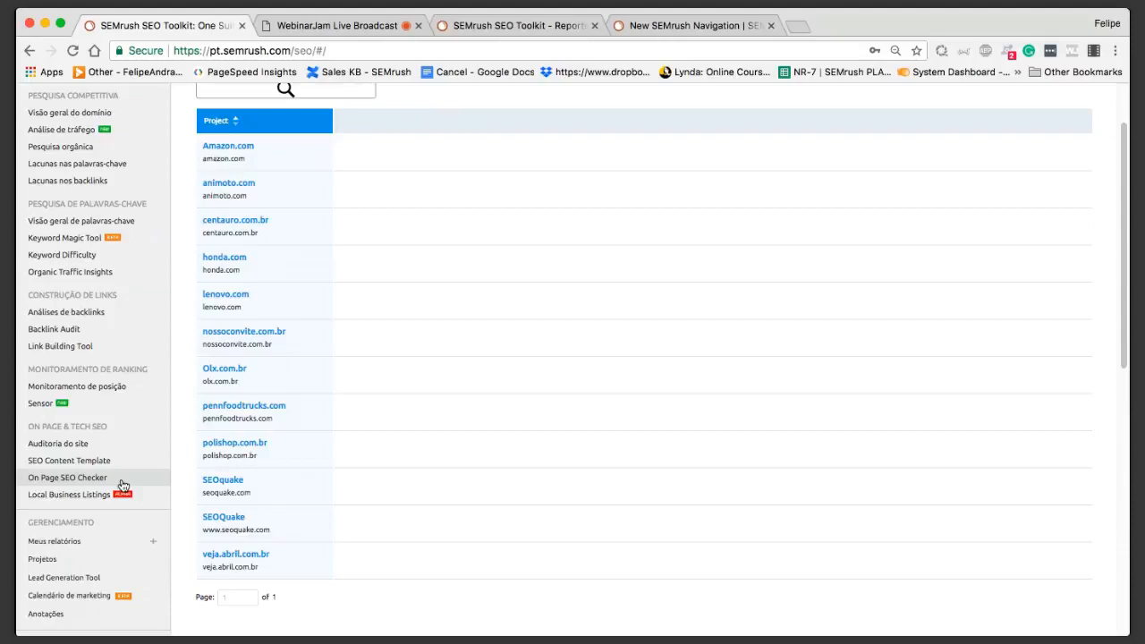
scroll(123, 485, up, 1)
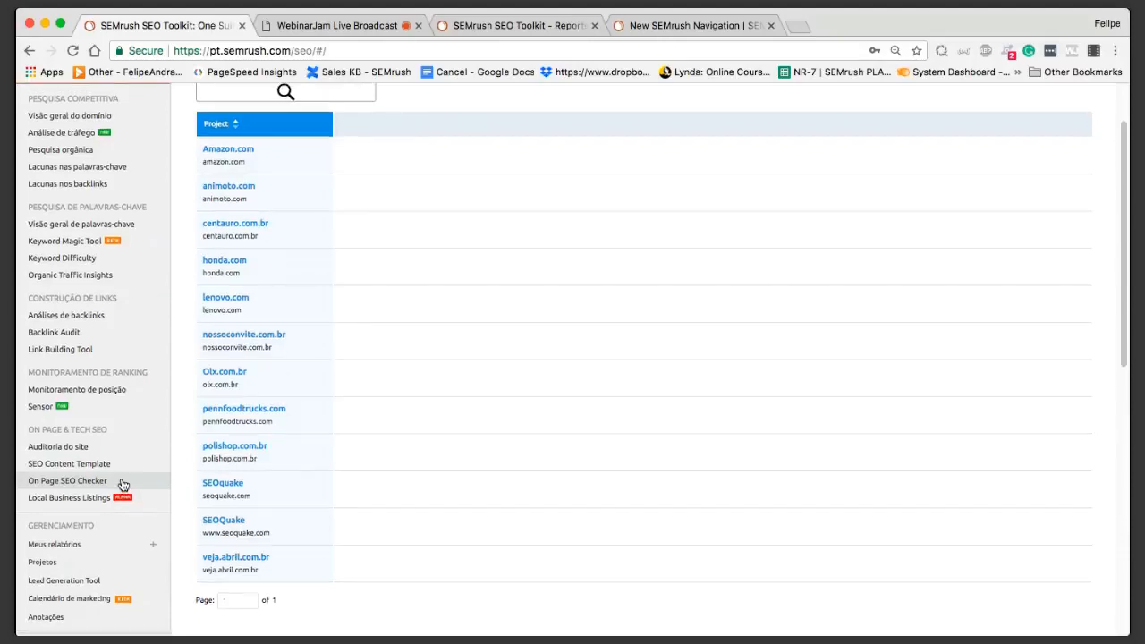
scroll(122, 486, down, 1)
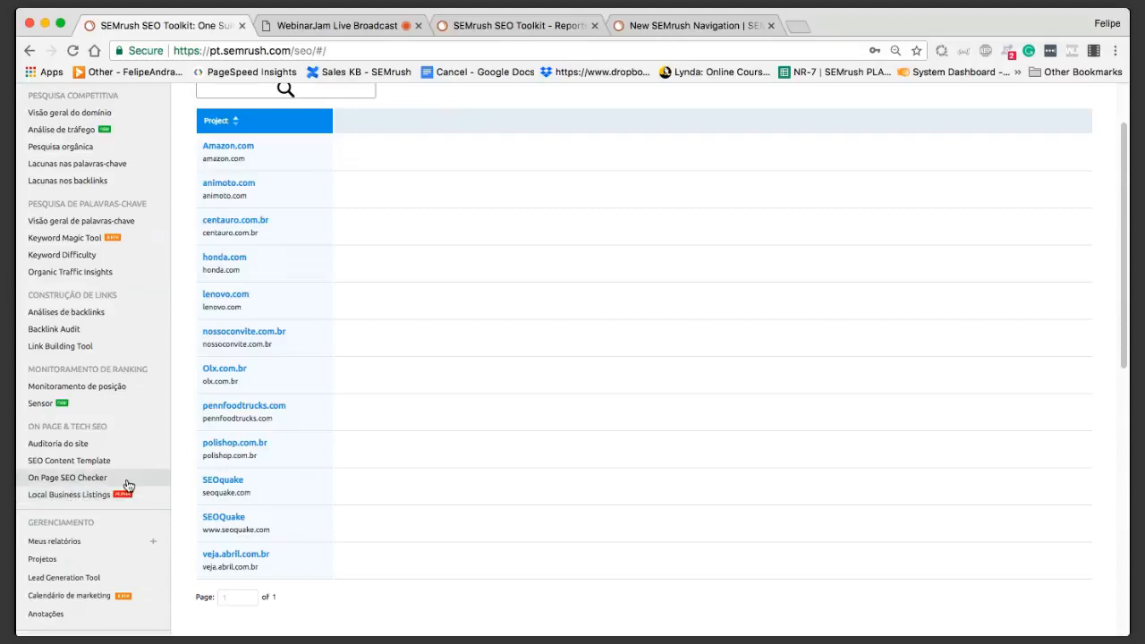
scroll(126, 488, up, 1)
scroll(125, 487, down, 3)
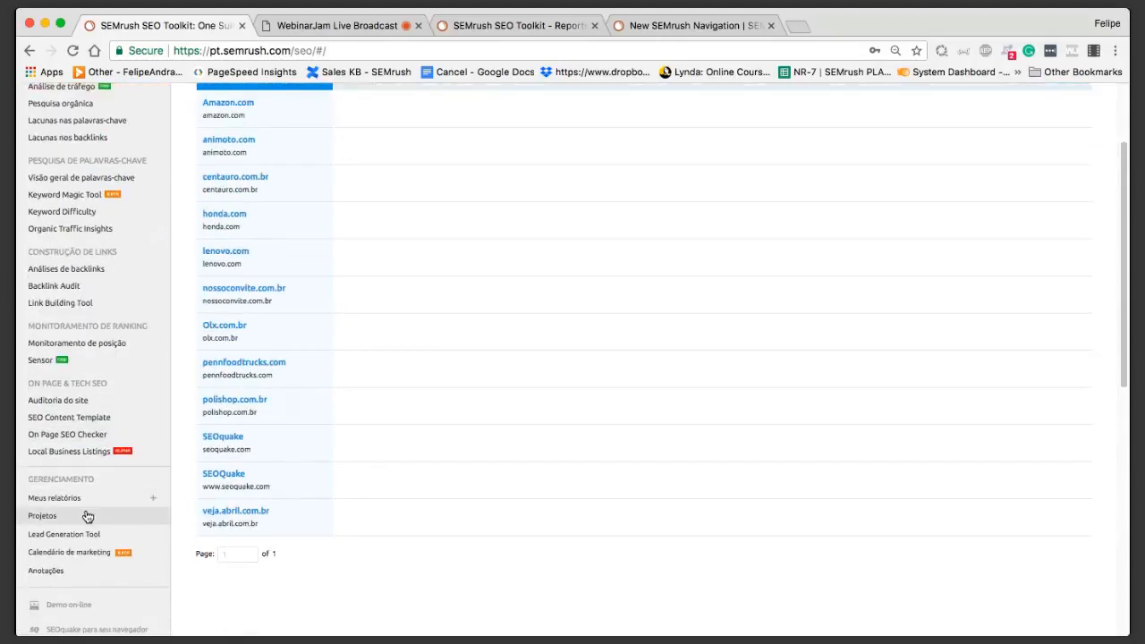
scroll(84, 514, down, 1)
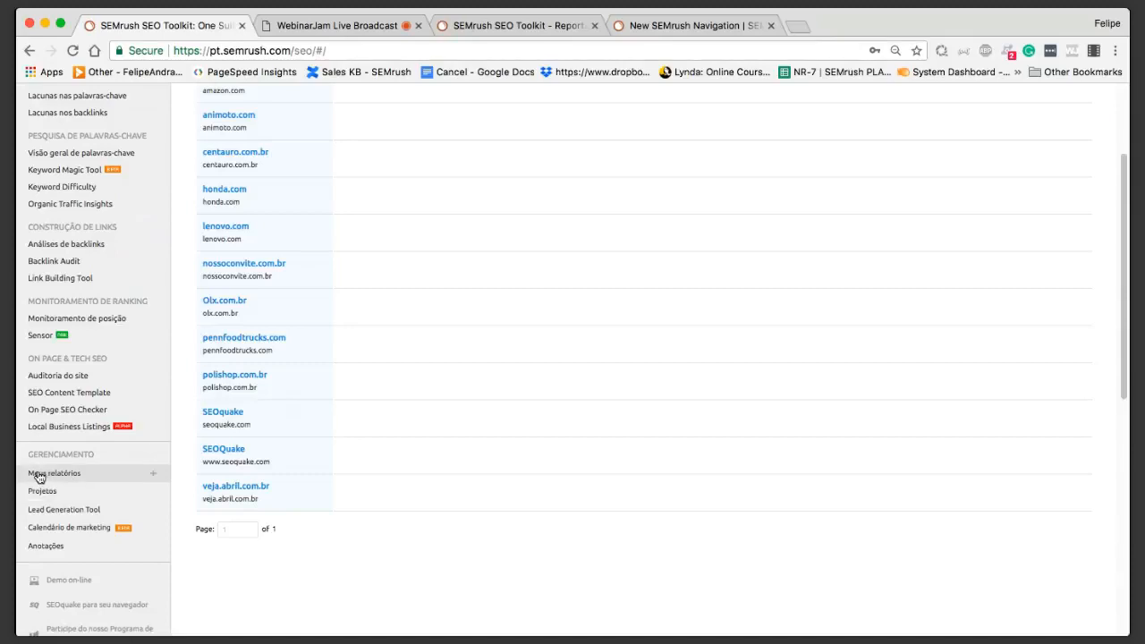
scroll(52, 507, down, 1)
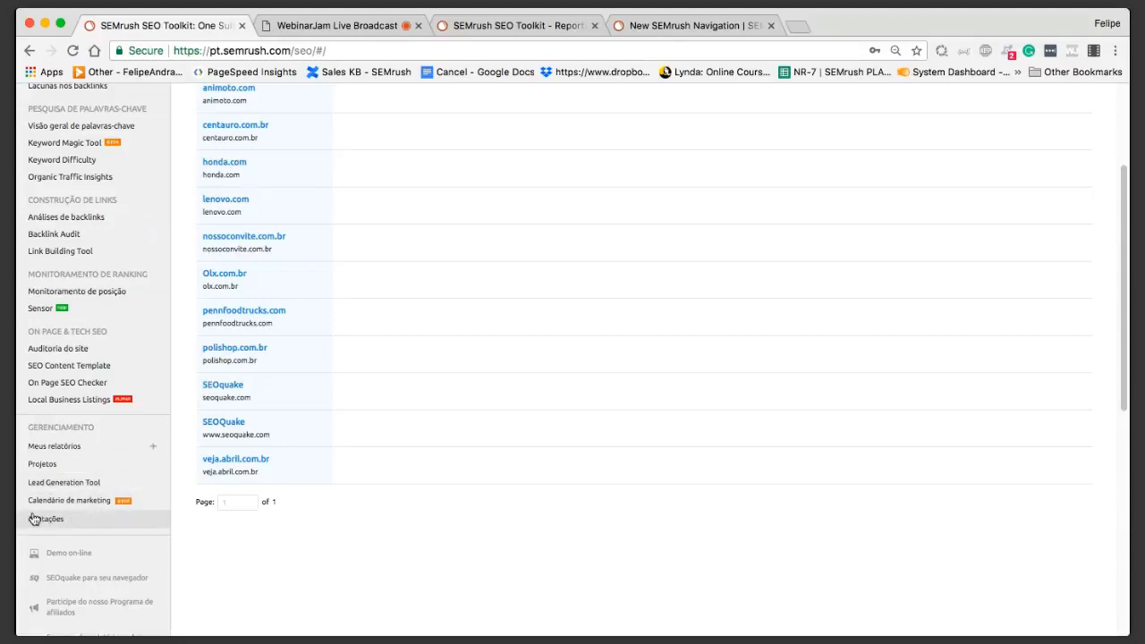
click(107, 465)
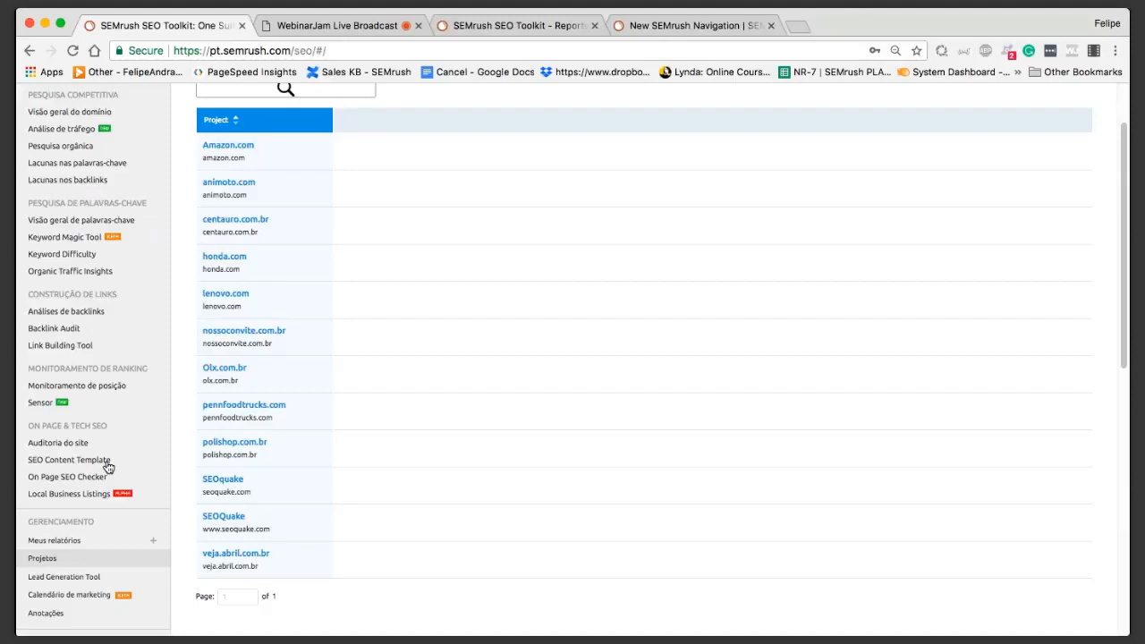
scroll(90, 268, up, 2)
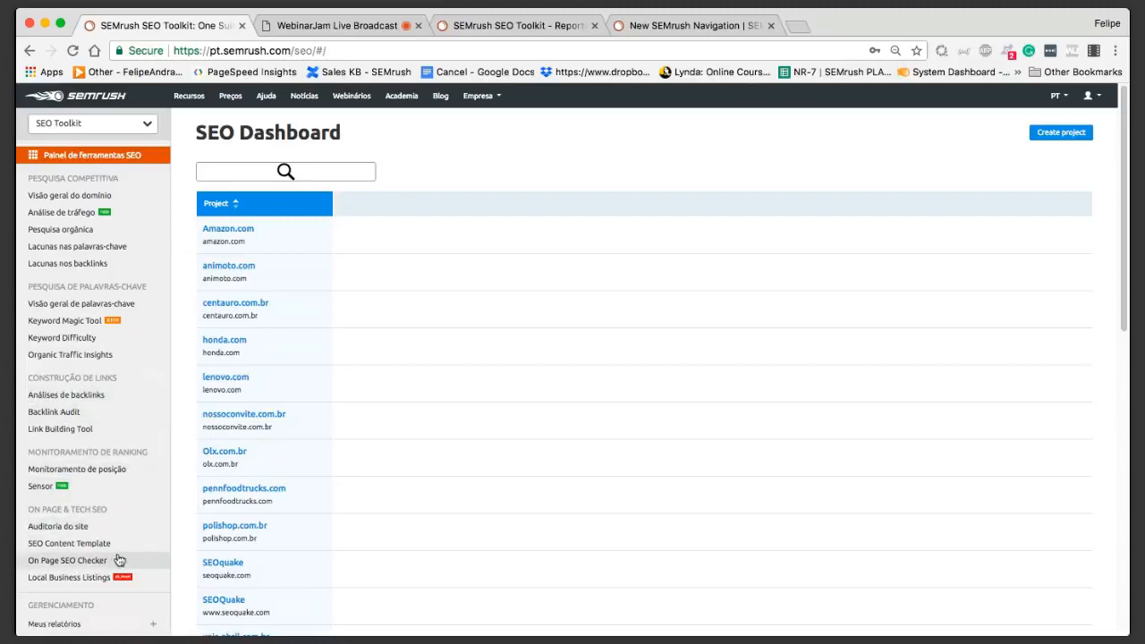
Step: Open the Visão geral do domínio report from the competitive research tools and check its domain search field
click(58, 199)
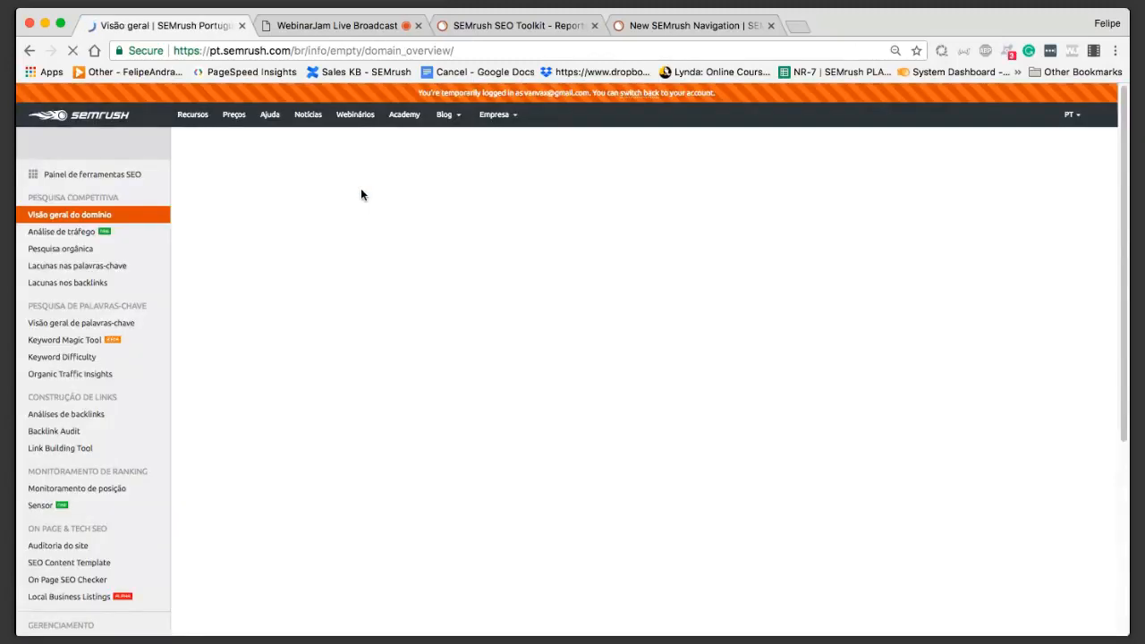
click(382, 147)
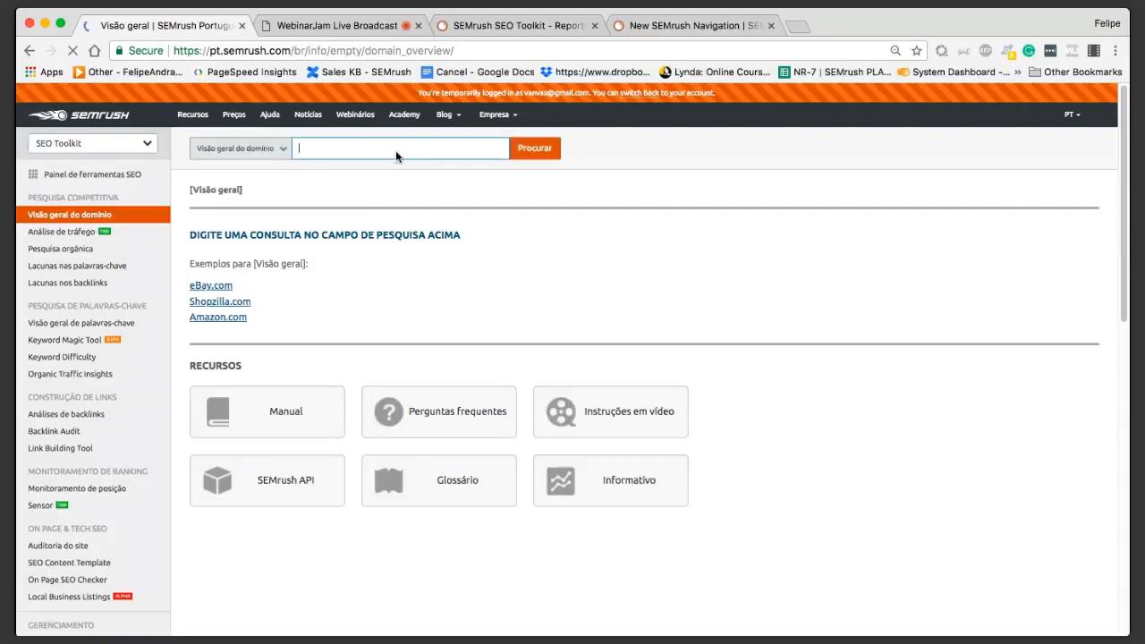
click(689, 201)
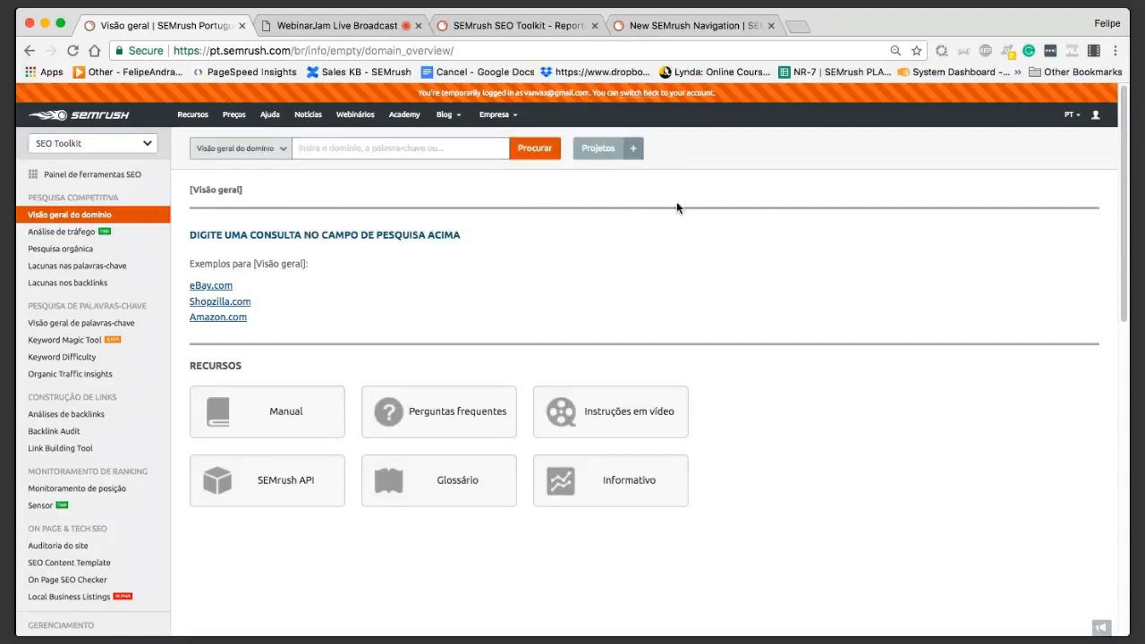
click(425, 149)
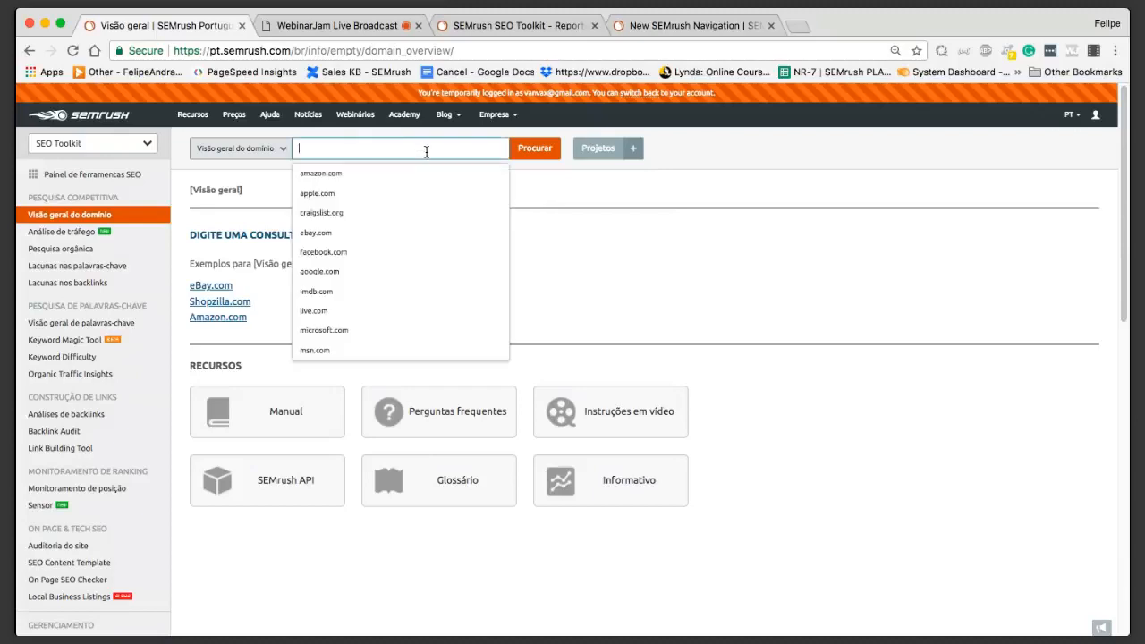
click(710, 214)
click(400, 147)
click(755, 183)
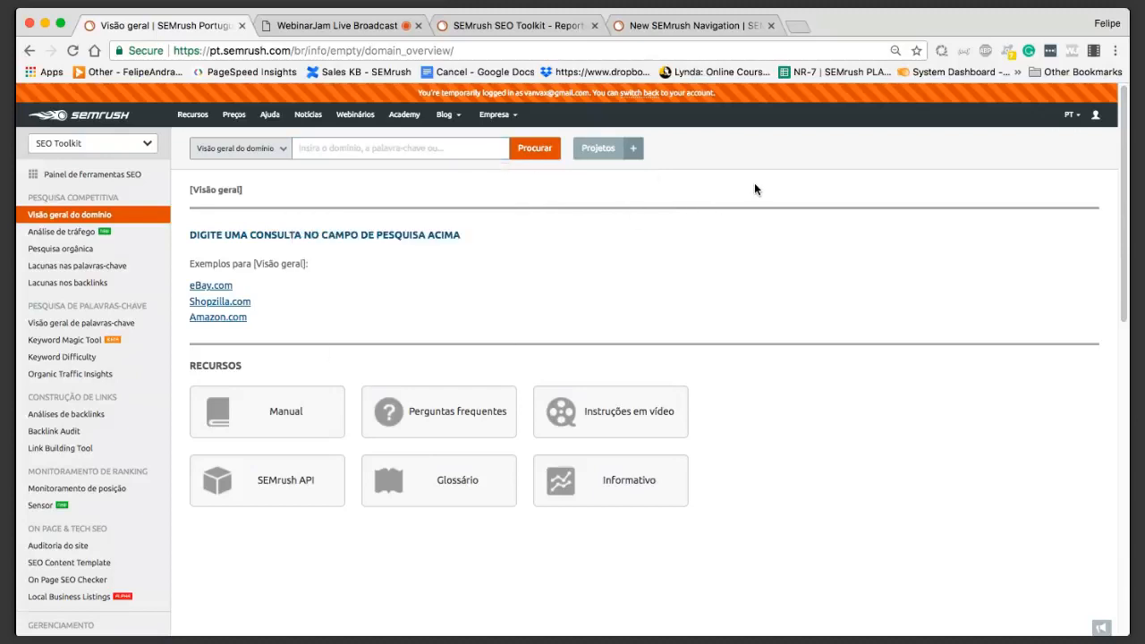
Step: Run the domain overview for magazineluiza.com.br
click(411, 150)
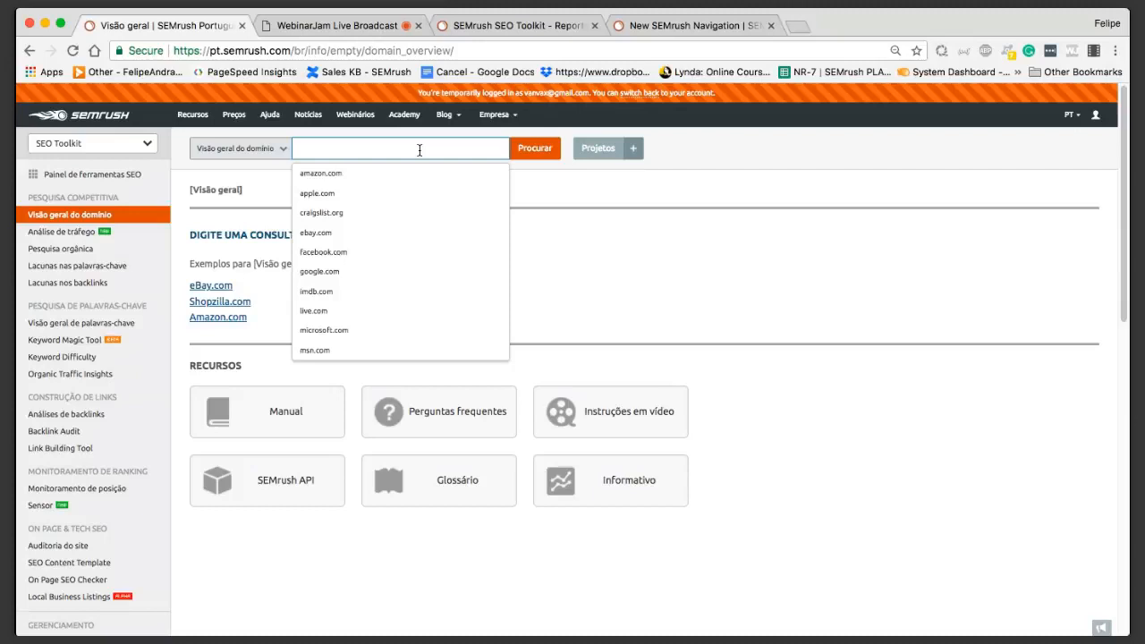
text(magazineluiza)
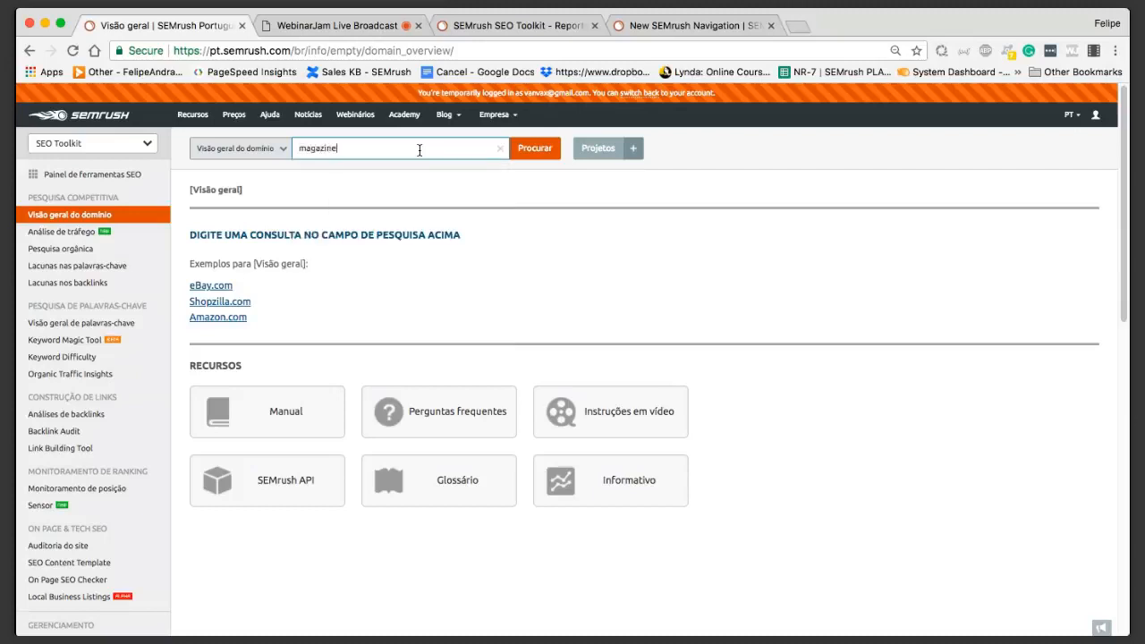
text(.com.br)
key(Return)
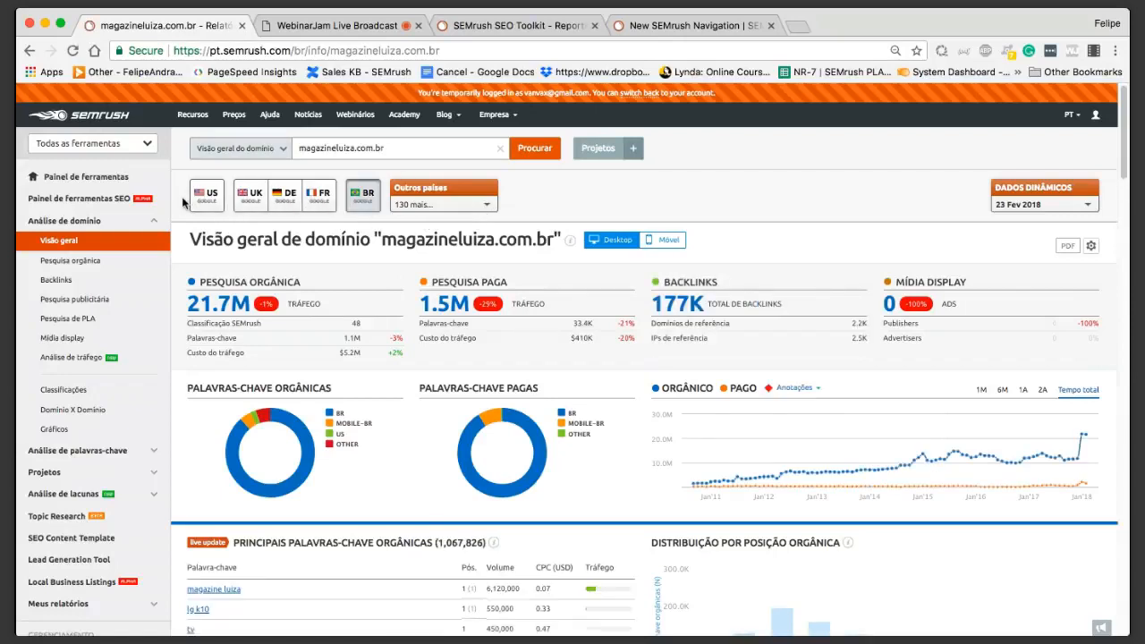
Step: Look through the Outros países database list and close it without choosing a country
click(456, 206)
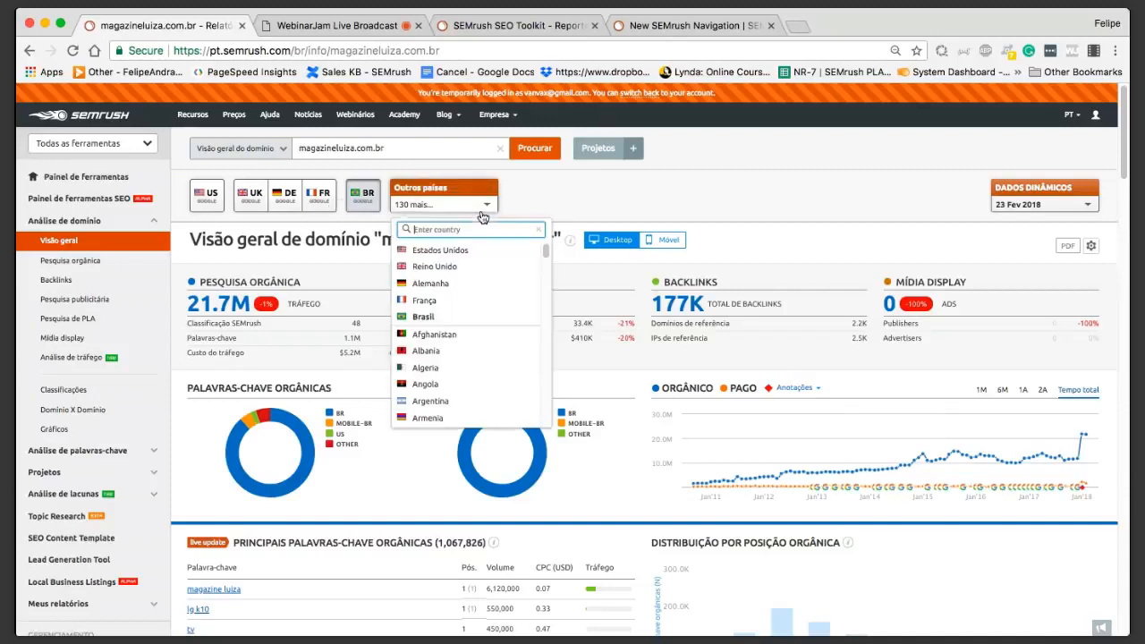
scroll(468, 337, down, 2)
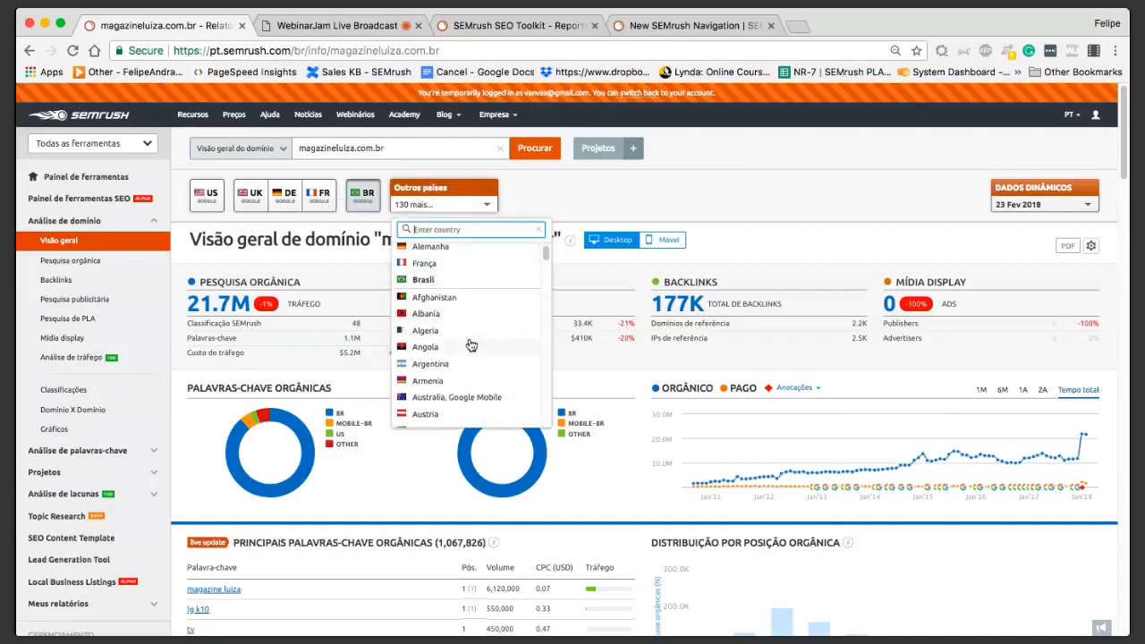
click(765, 203)
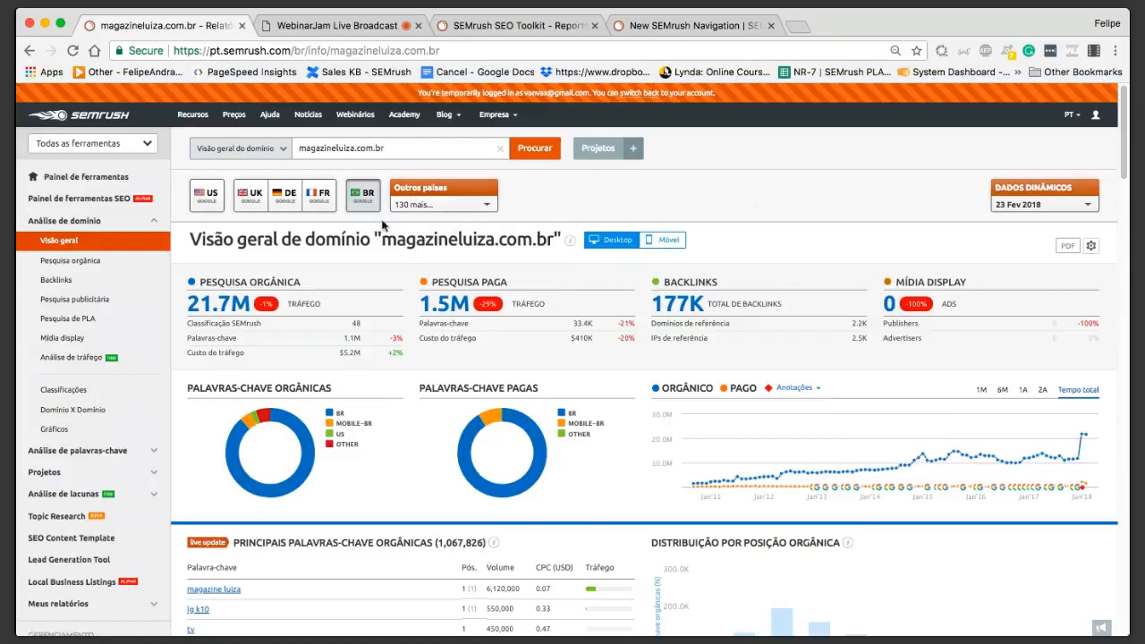
Step: Examine the overview's summary metrics and charts, and highlight the domain name in the report heading
scroll(363, 314, down, 1)
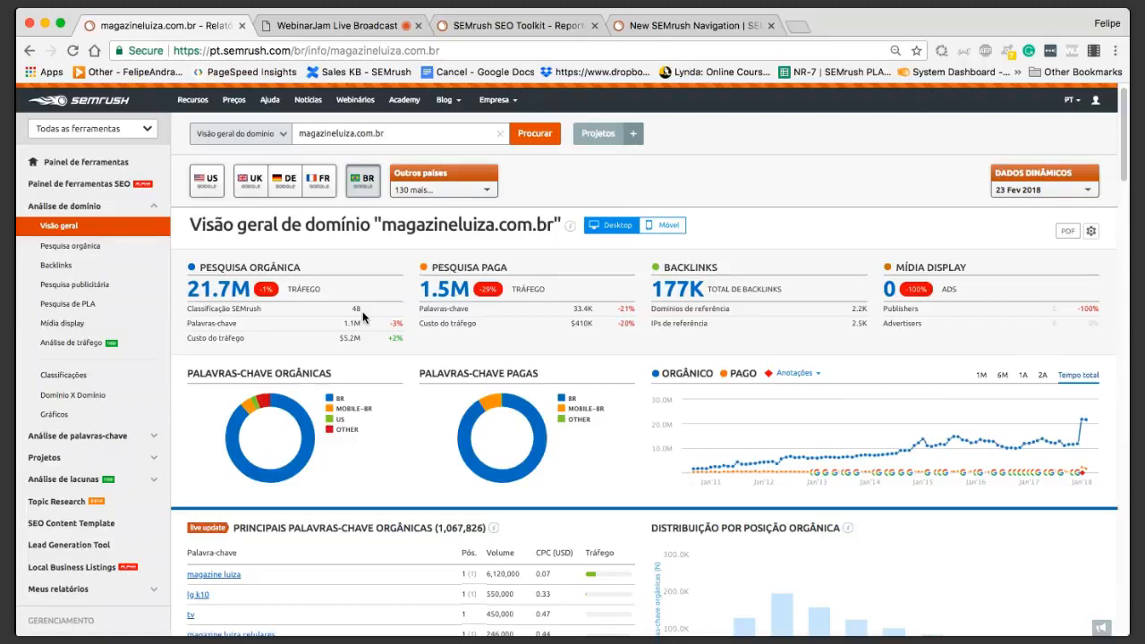
scroll(363, 312, down, 3)
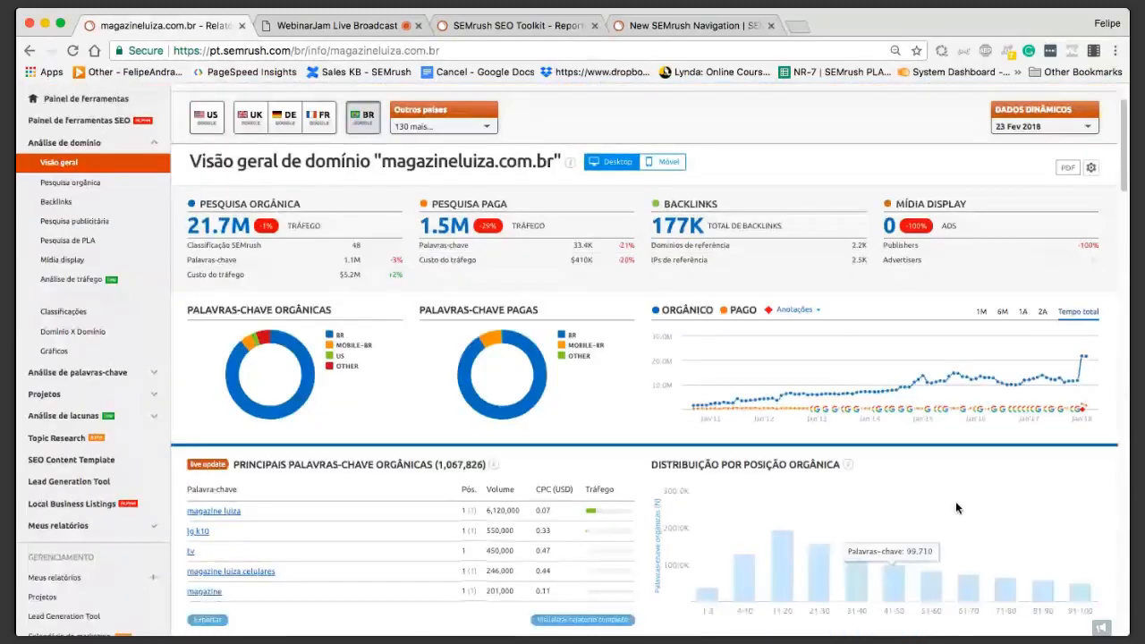
scroll(955, 507, up, 2)
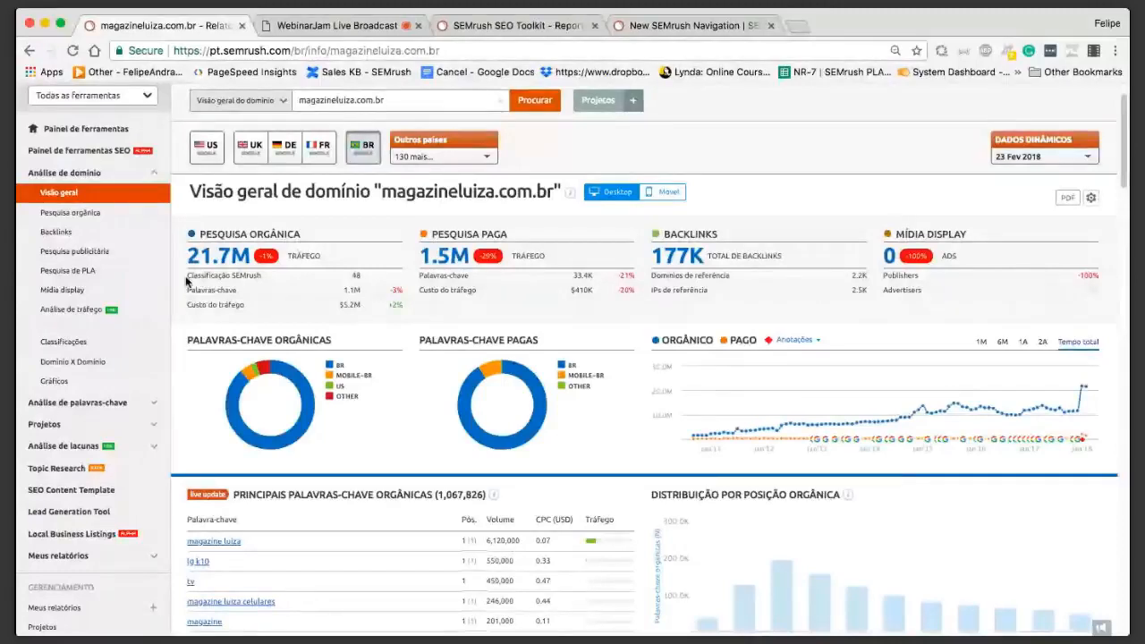
mouse_move(300, 245)
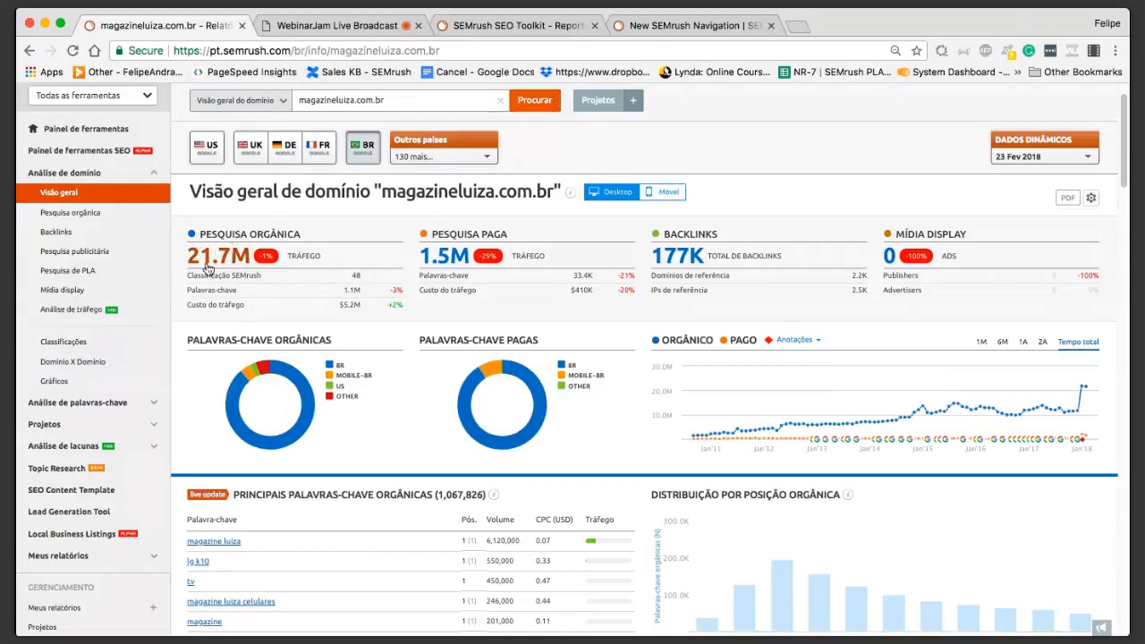
mouse_move(224, 238)
drag(383, 194, 553, 195)
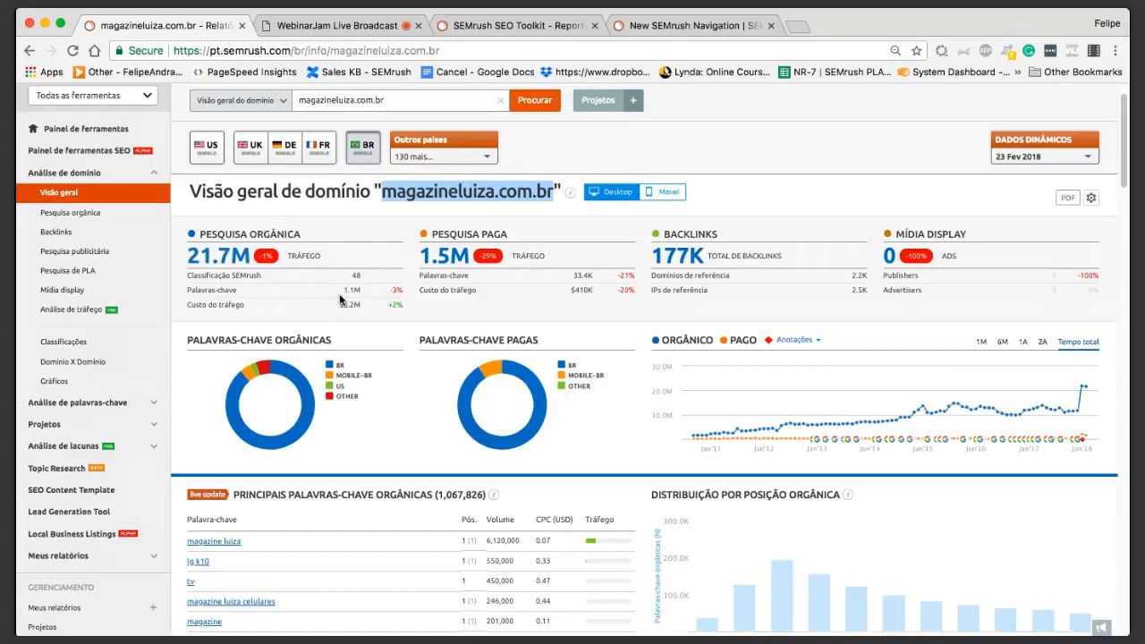
Step: Review the metrics under PESQUISA ORGÂNICA, highlighting the Custo do tráfego row
mouse_move(201, 272)
mouse_down()
mouse_move(255, 288)
mouse_move(371, 280)
mouse_move(219, 260)
mouse_move(187, 275)
mouse_up()
click(290, 306)
scroll(288, 306, down, 1)
drag(187, 301, 366, 304)
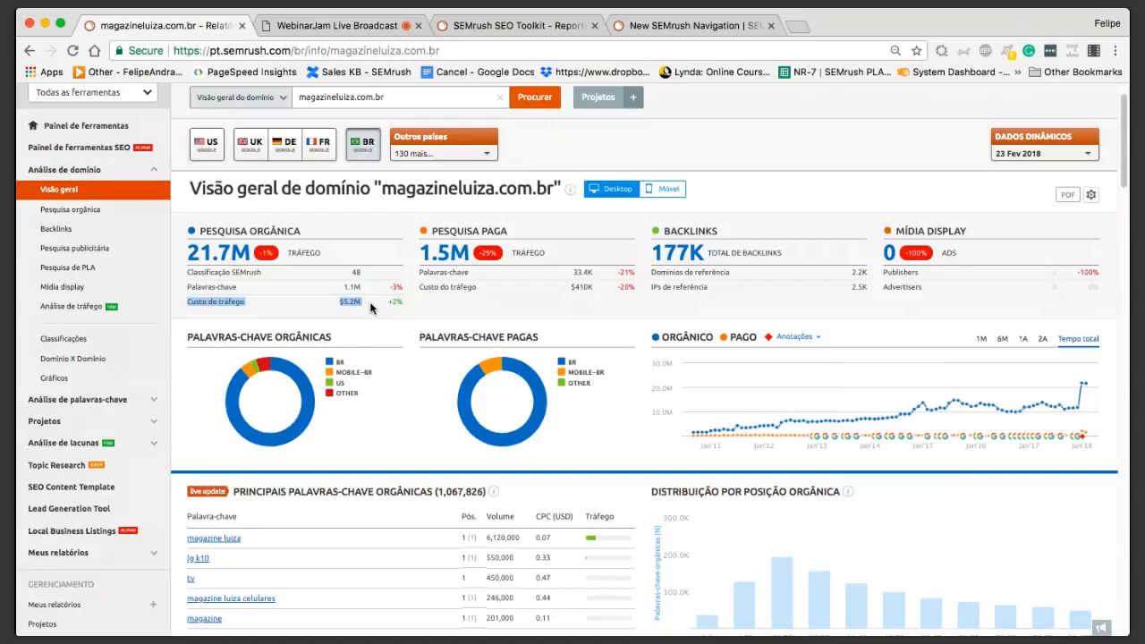
click(371, 303)
drag(188, 302, 359, 304)
scroll(360, 309, down, 1)
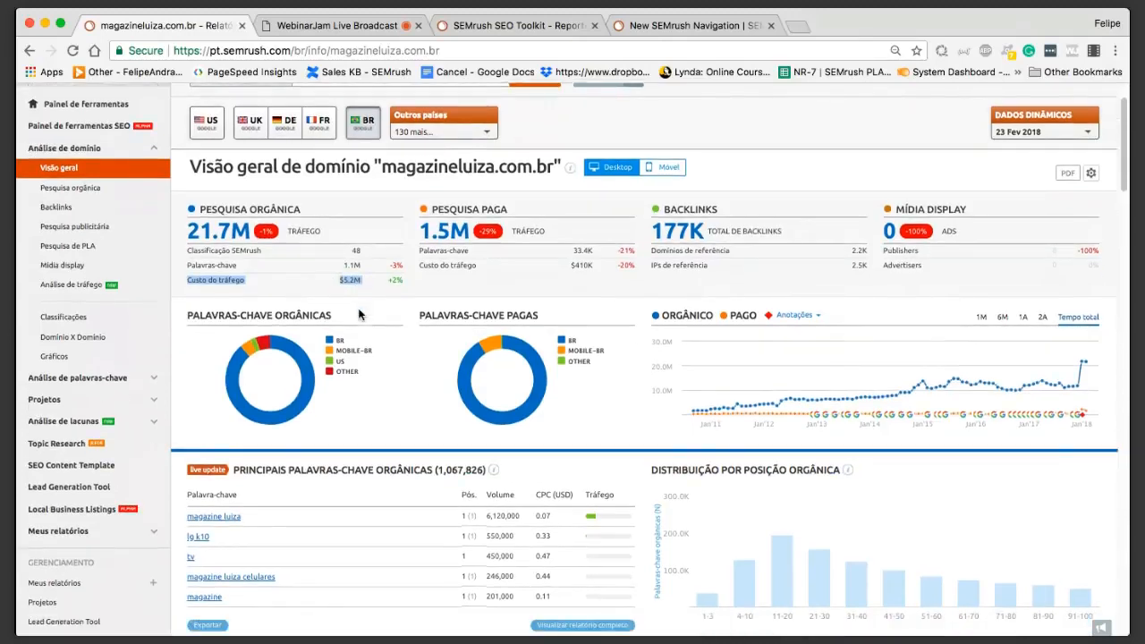
scroll(360, 313, down, 1)
Step: Open the organic search Posições report from the overview and examine its keyword, traffic and traffic cost summary
click(264, 204)
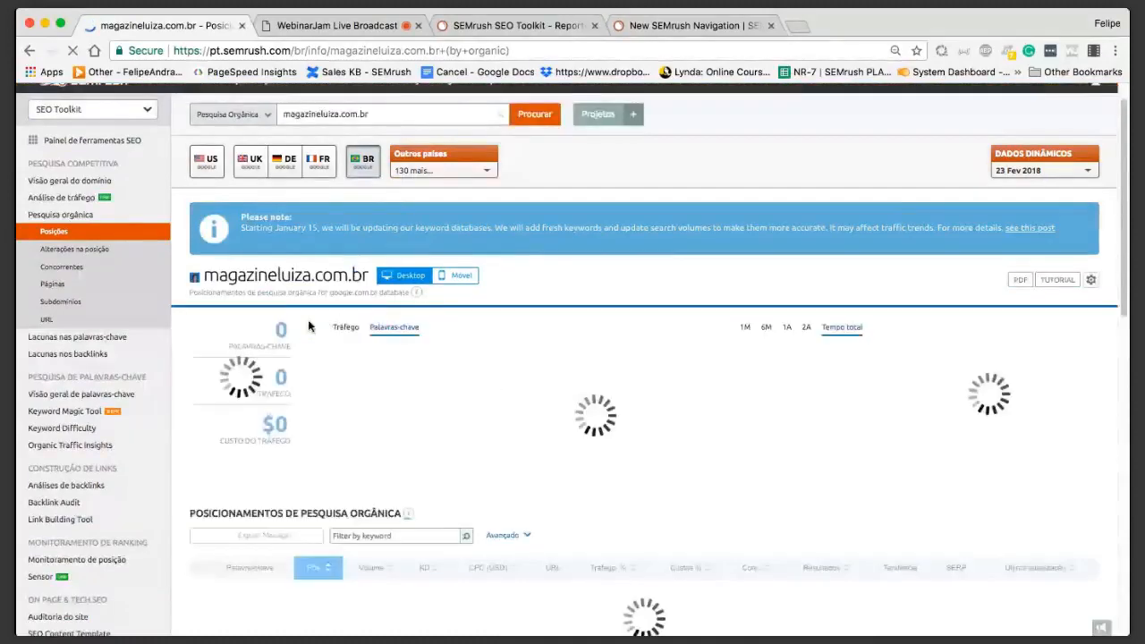
scroll(631, 335, down, 1)
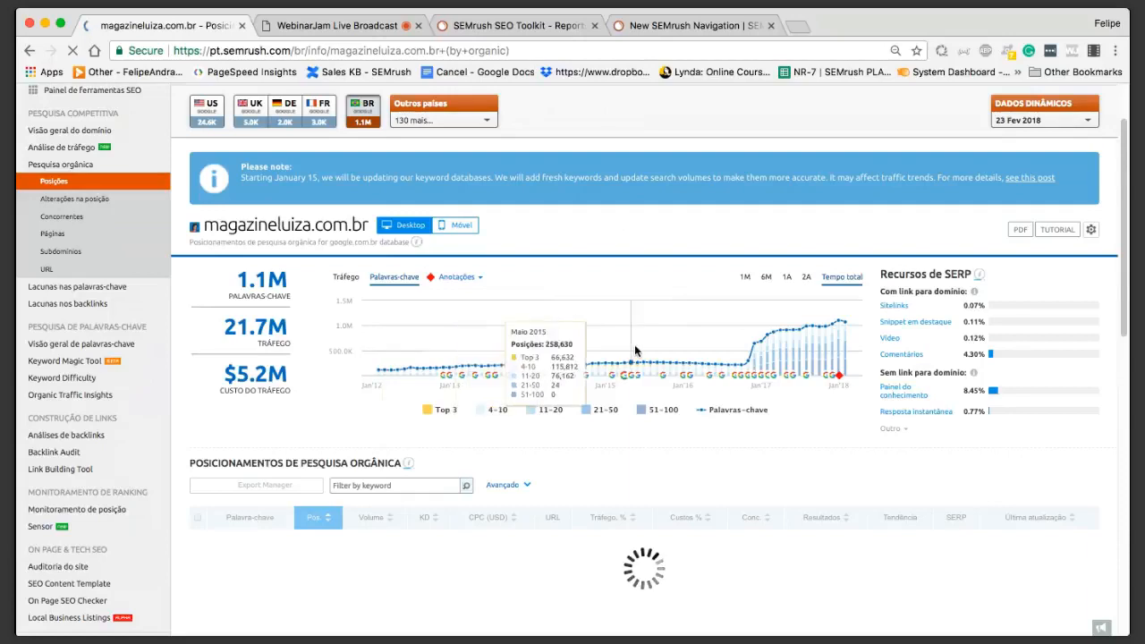
scroll(634, 345, down, 2)
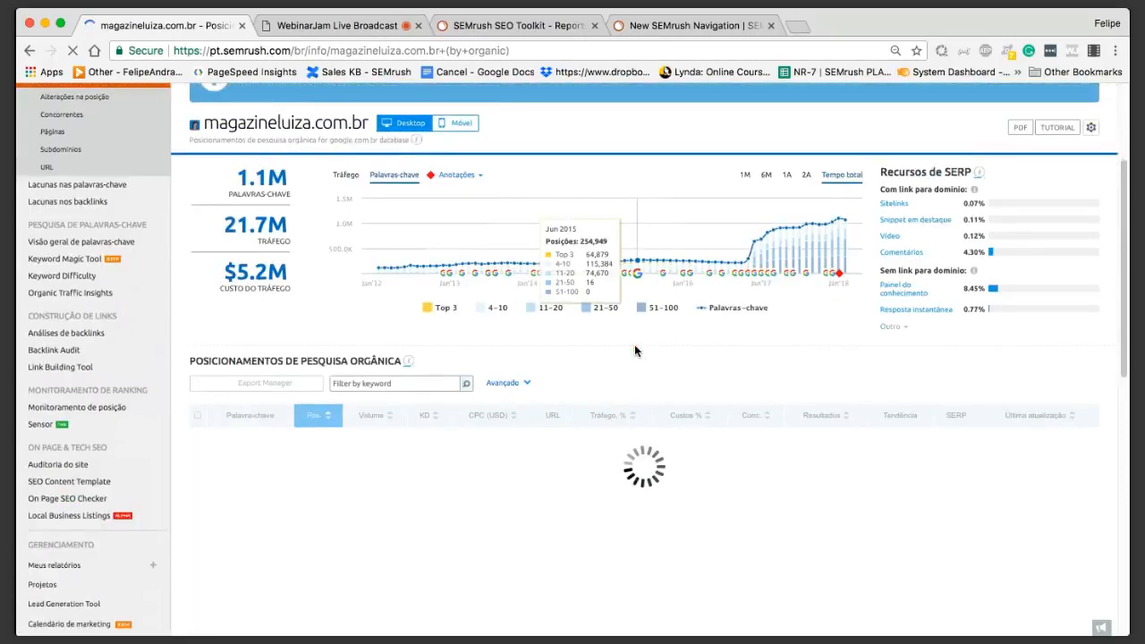
mouse_move(235, 187)
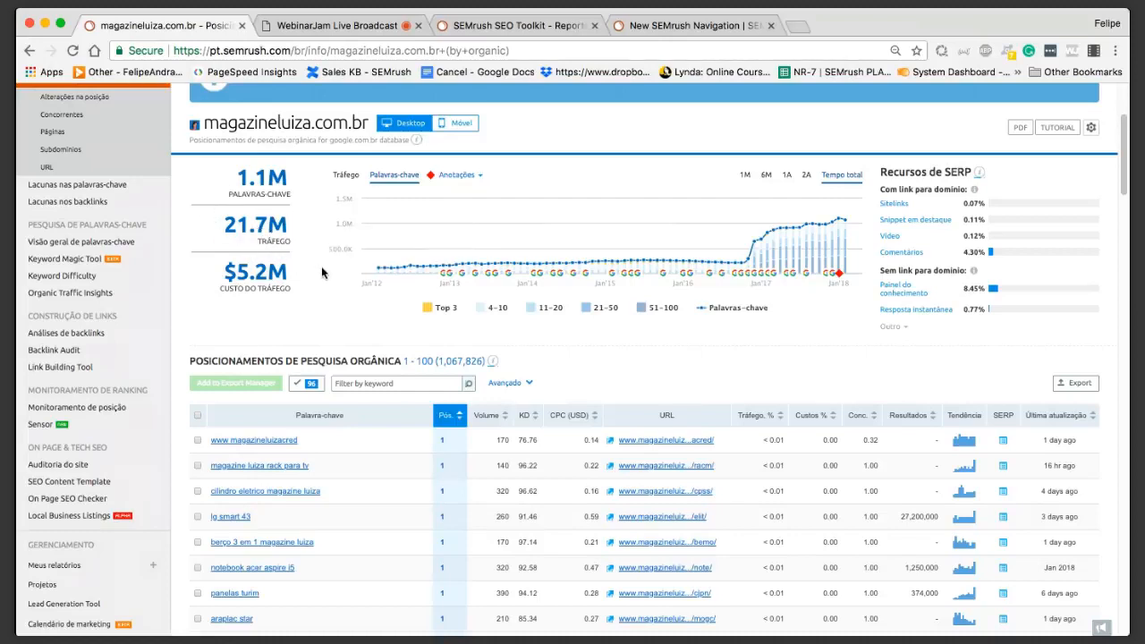
Step: Examine the organic search positions table together with the keyword trend chart above it
scroll(324, 283, down, 1)
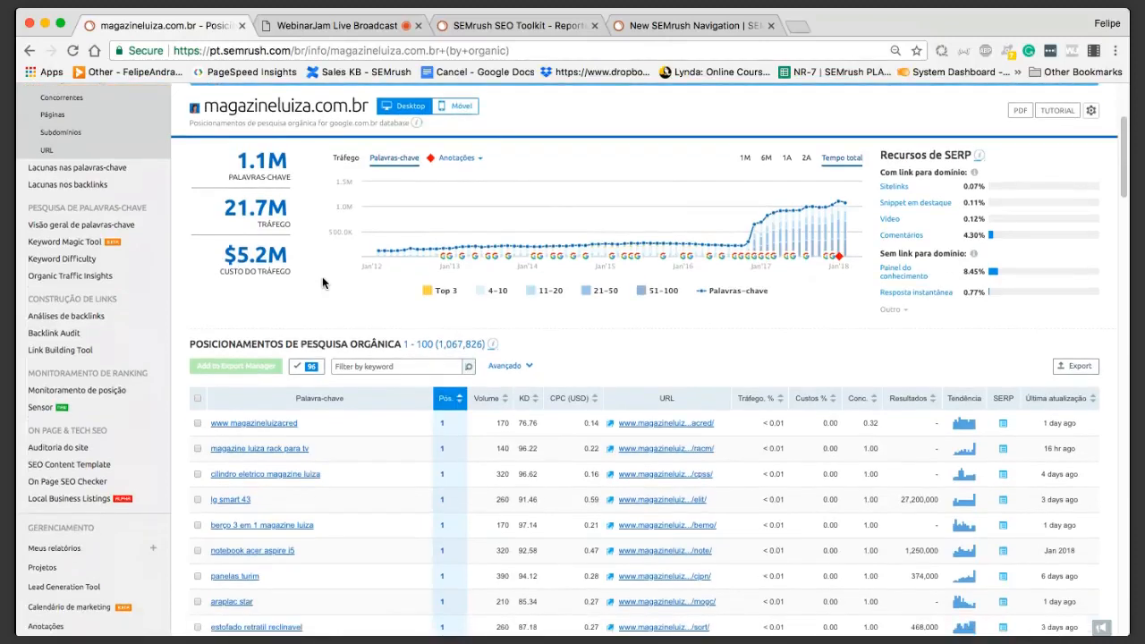
scroll(323, 283, down, 5)
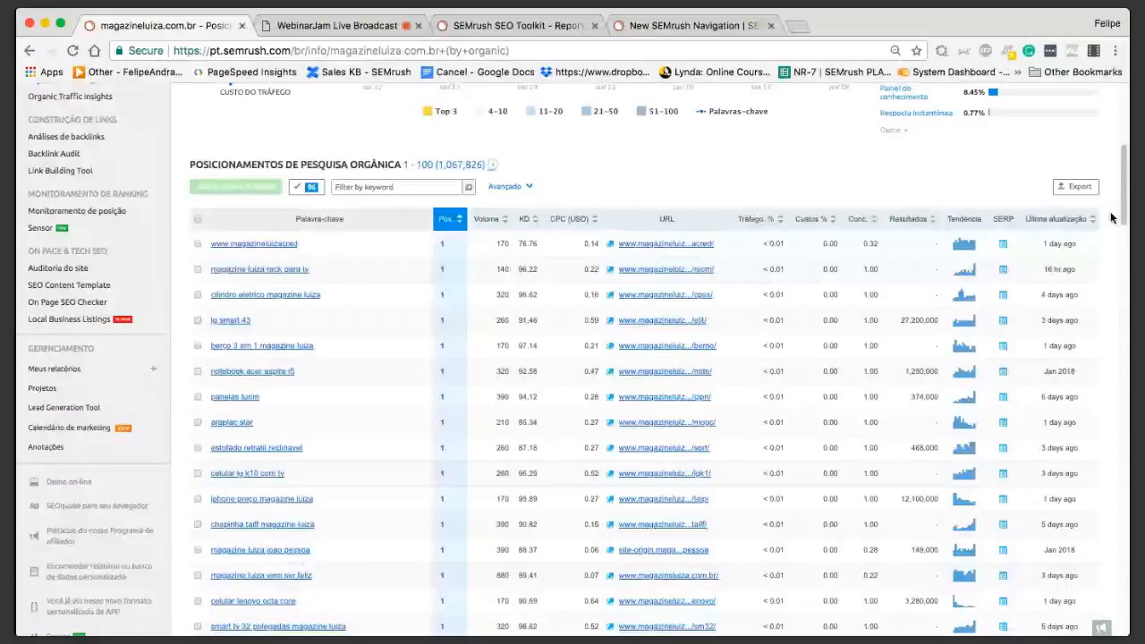
scroll(265, 336, up, 8)
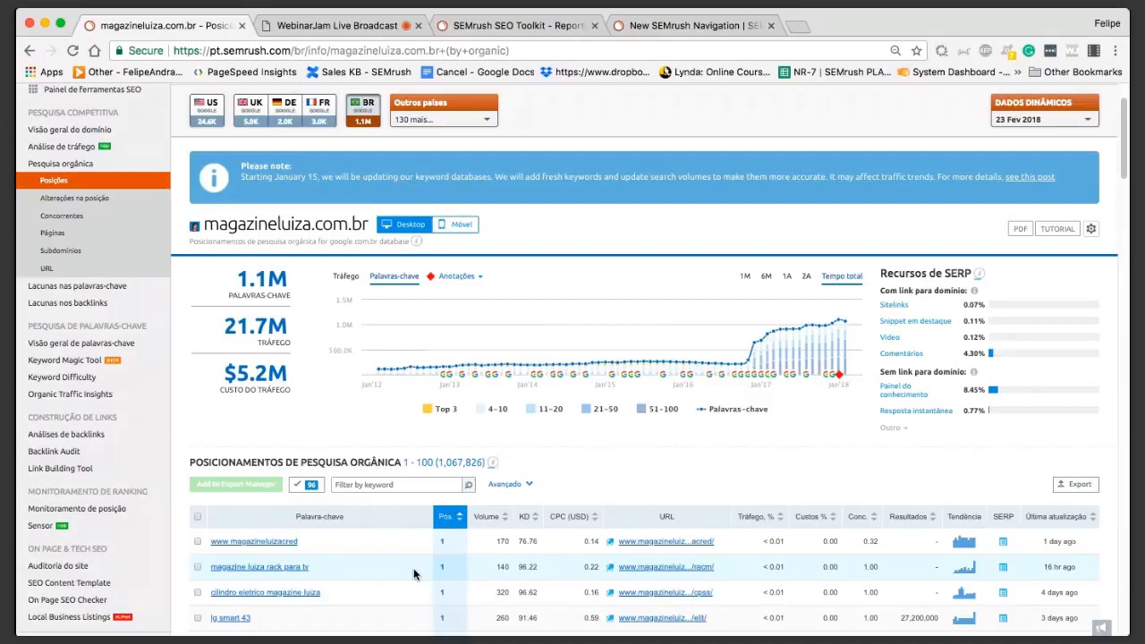
scroll(413, 568, down, 1)
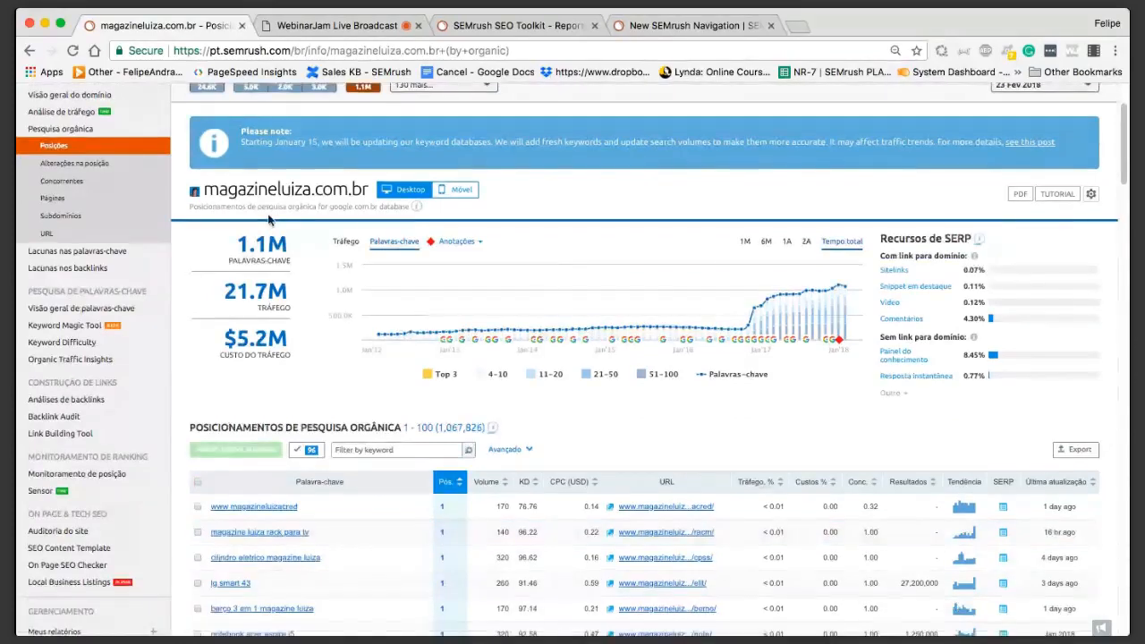
scroll(267, 220, down, 1)
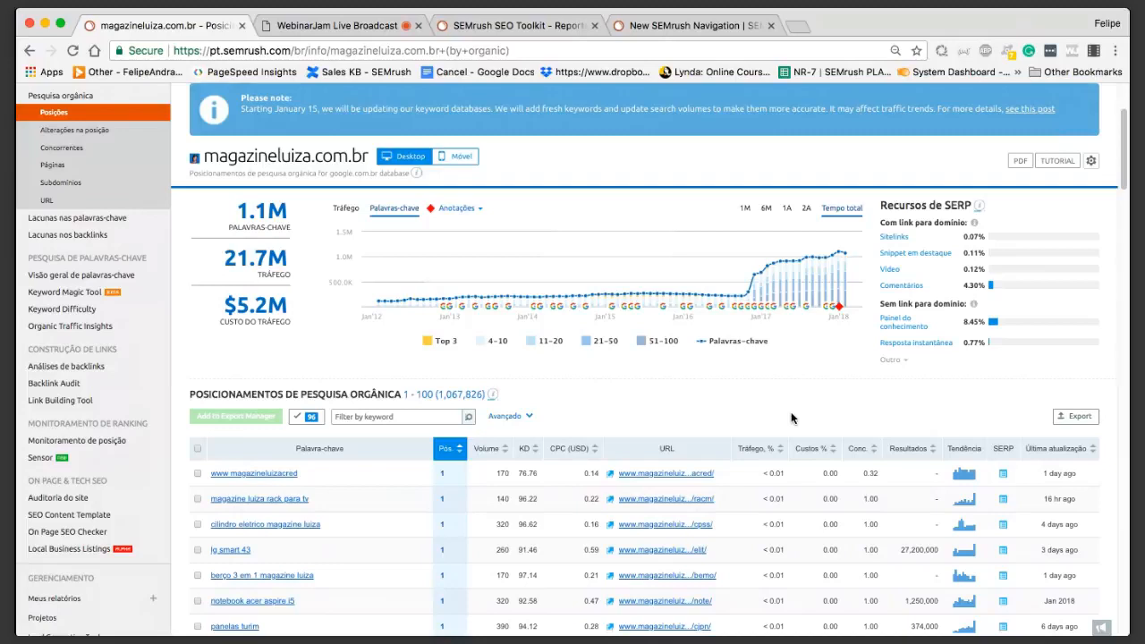
Step: Open the Alterações na posição report and examine the new and lost keywords chart and table
scroll(792, 414, up, 3)
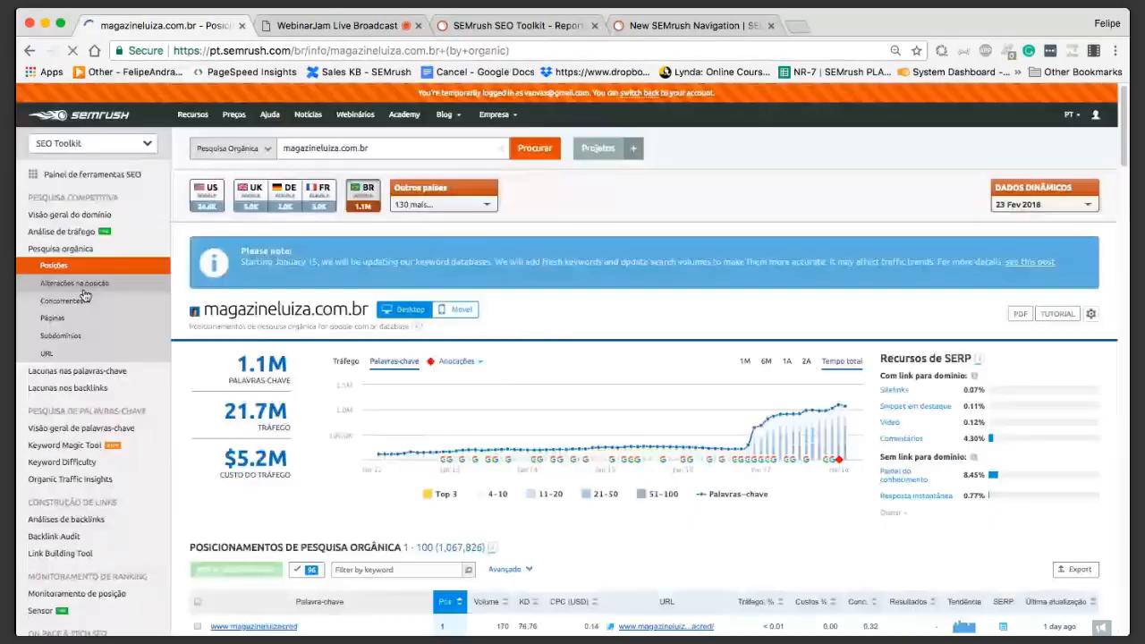
click(82, 285)
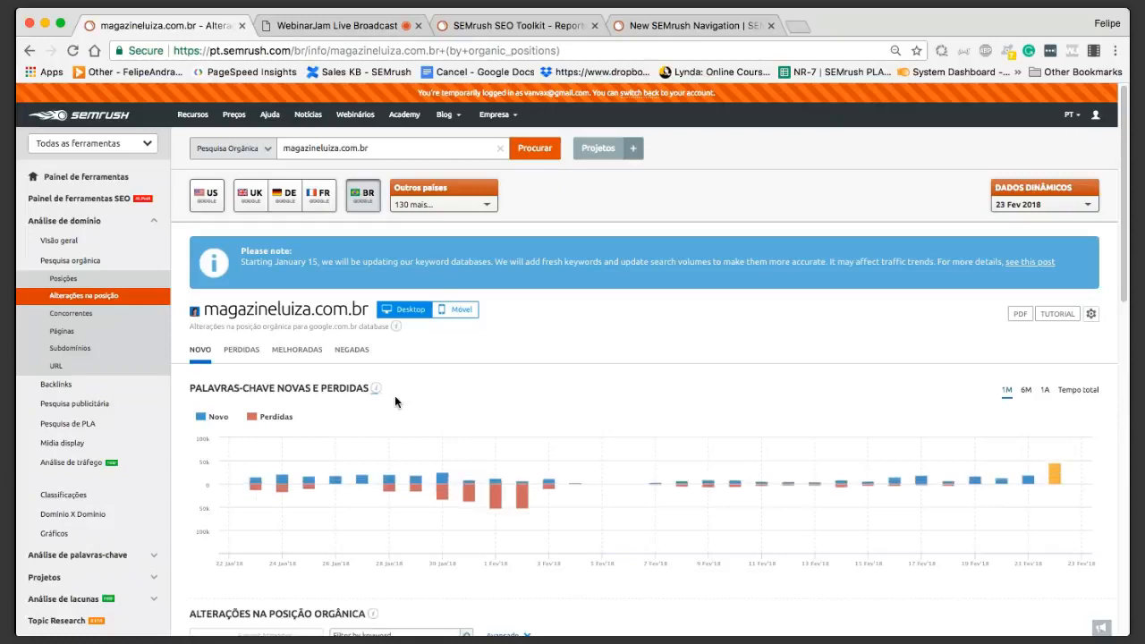
scroll(394, 395, down, 1)
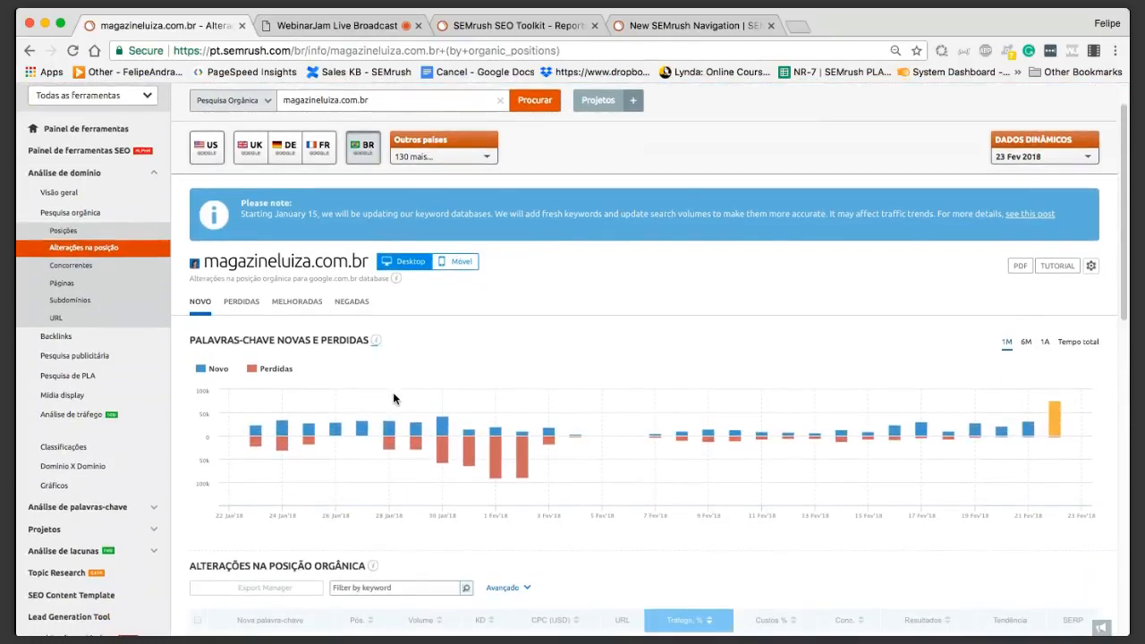
scroll(393, 398, down, 1)
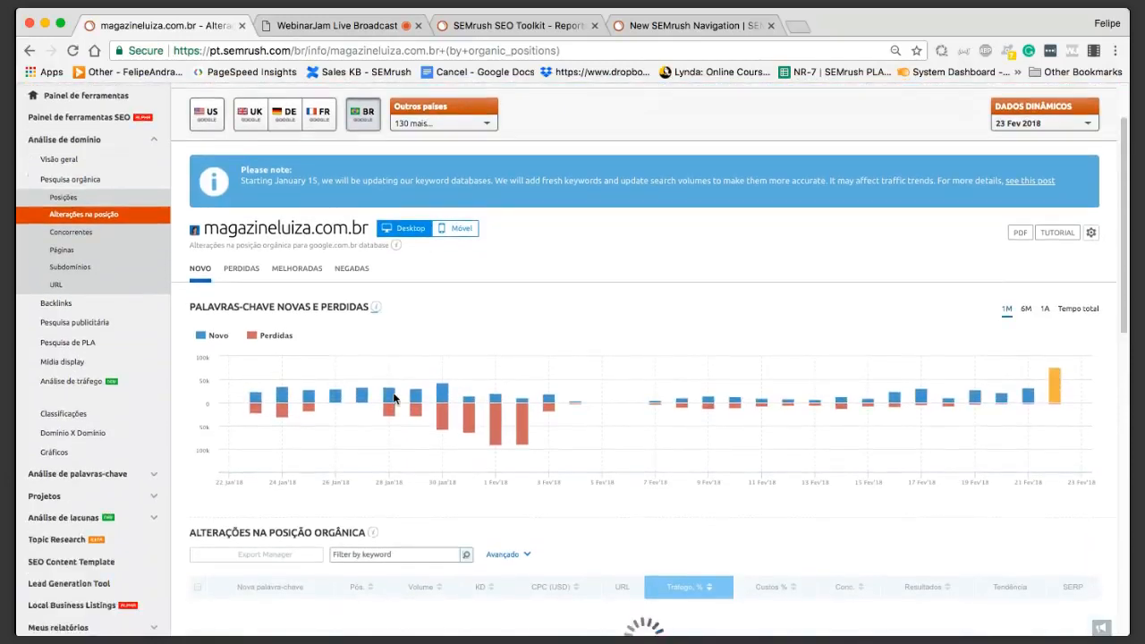
scroll(393, 398, down, 2)
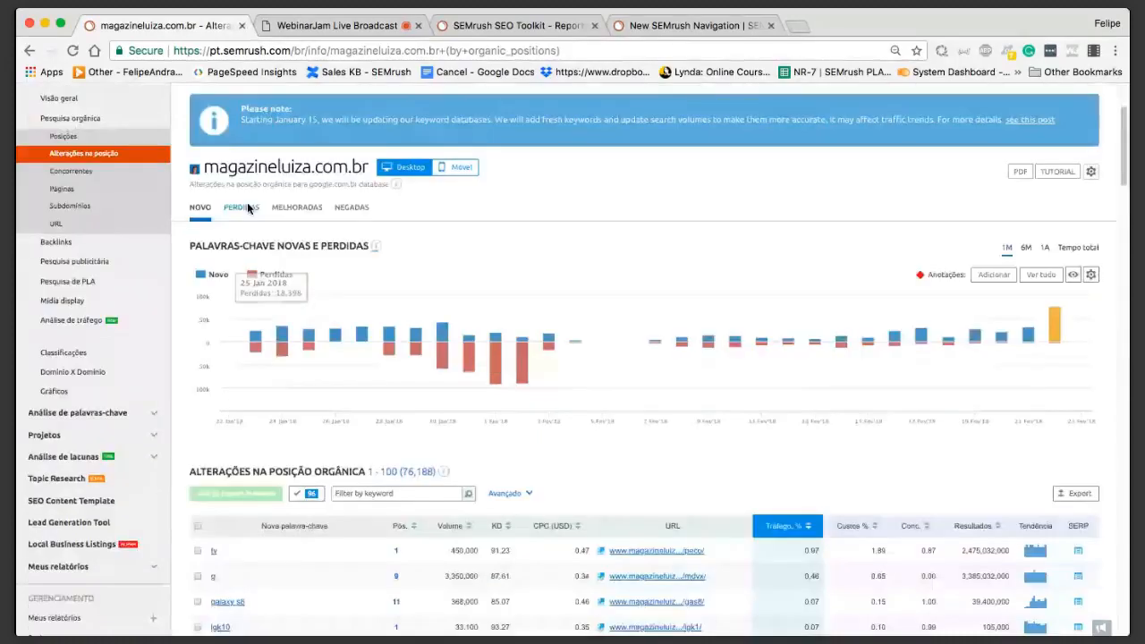
Step: Switch the position changes report to PERDIDAS and on to MELHORADAS, and examine the improved keywords table
click(241, 208)
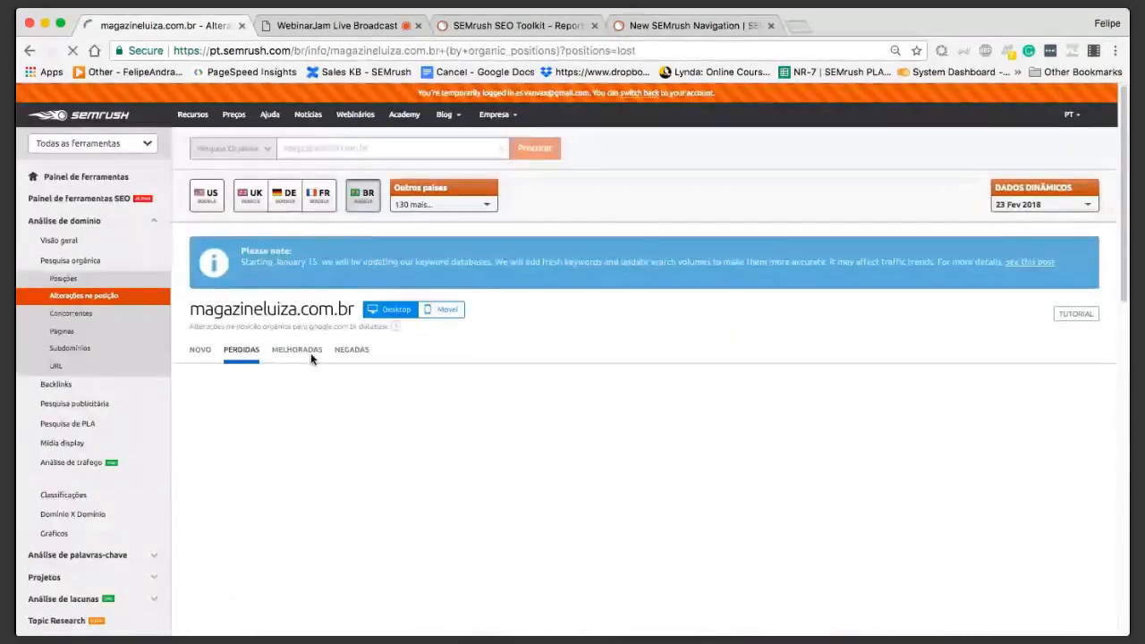
click(296, 350)
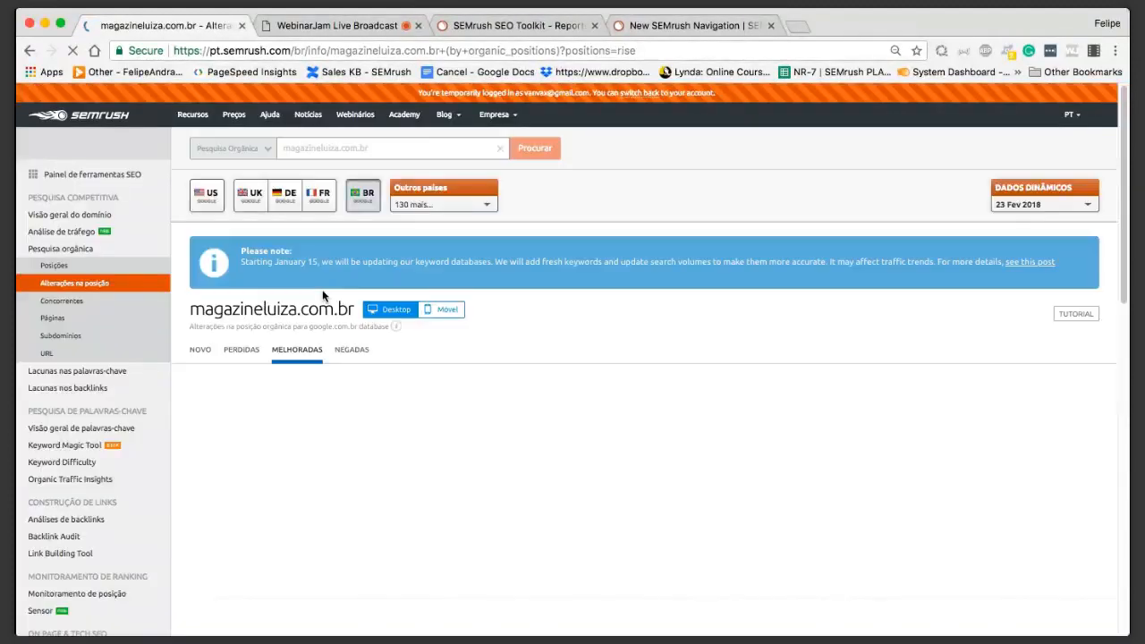
scroll(323, 296, down, 1)
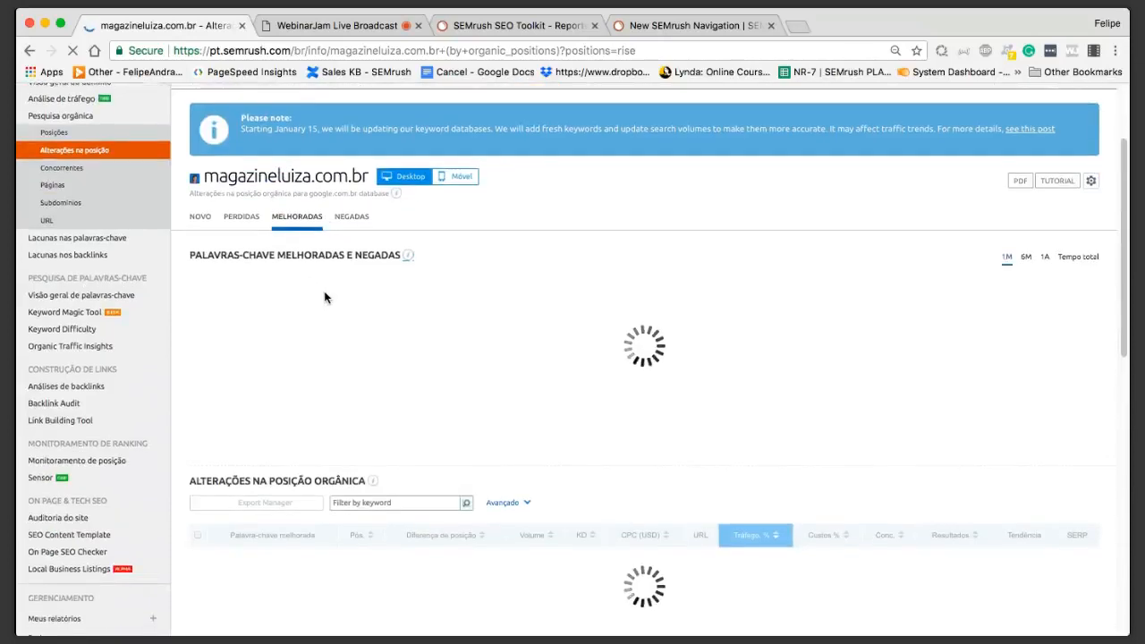
scroll(443, 361, down, 5)
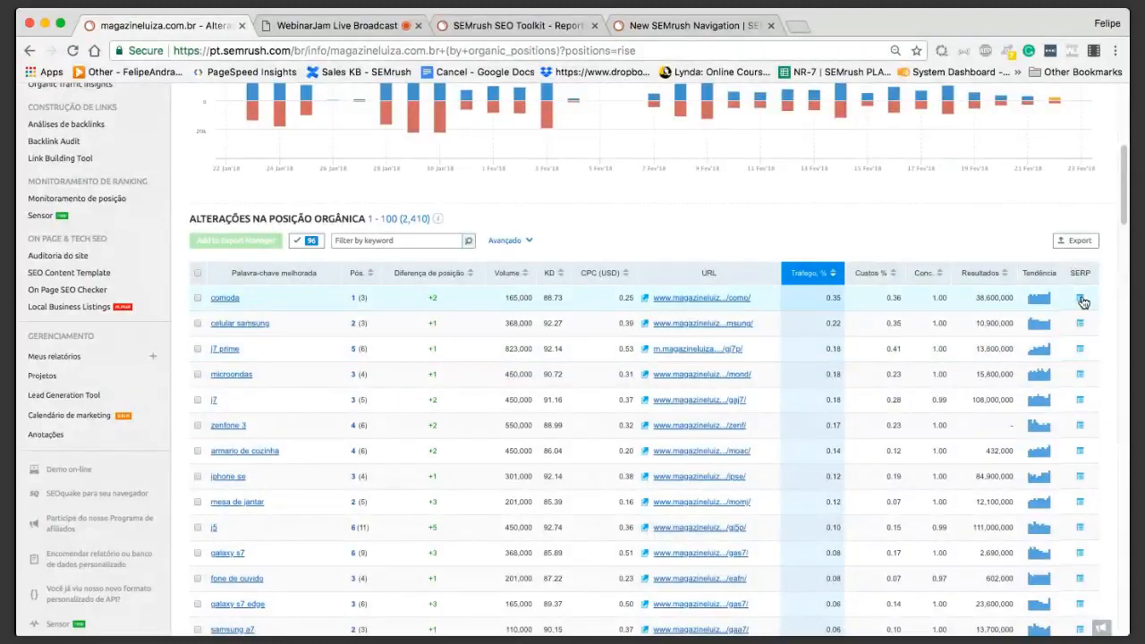
scroll(374, 304, up, 2)
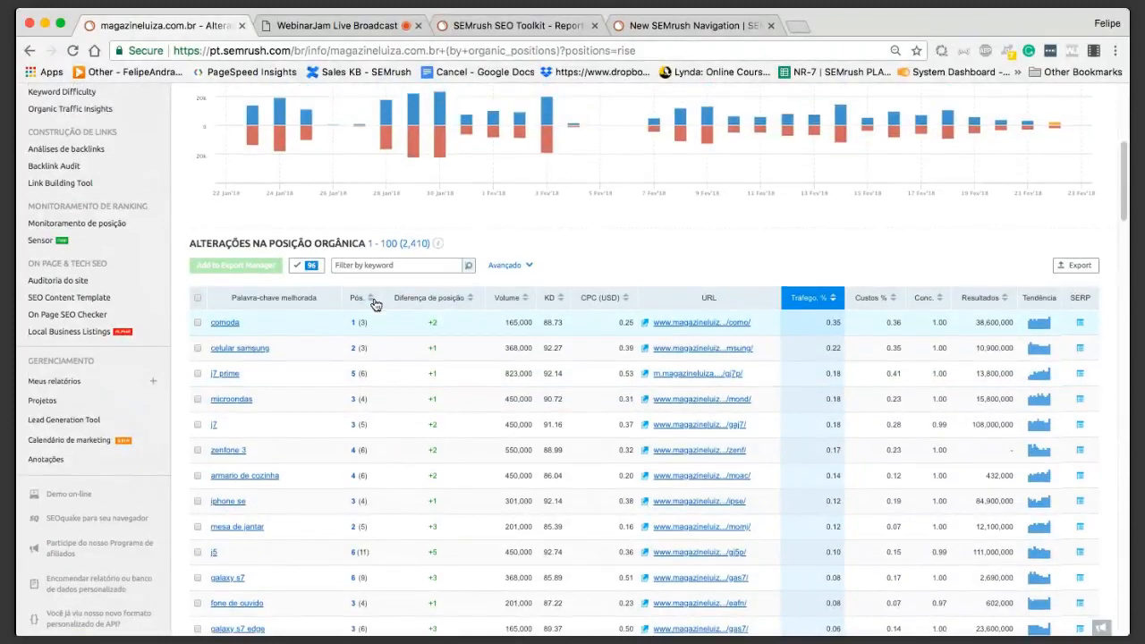
Step: Open the Concorrentes report and examine the organic competitors table, including the explanation of the Palavras-chave em comum column
scroll(376, 304, up, 5)
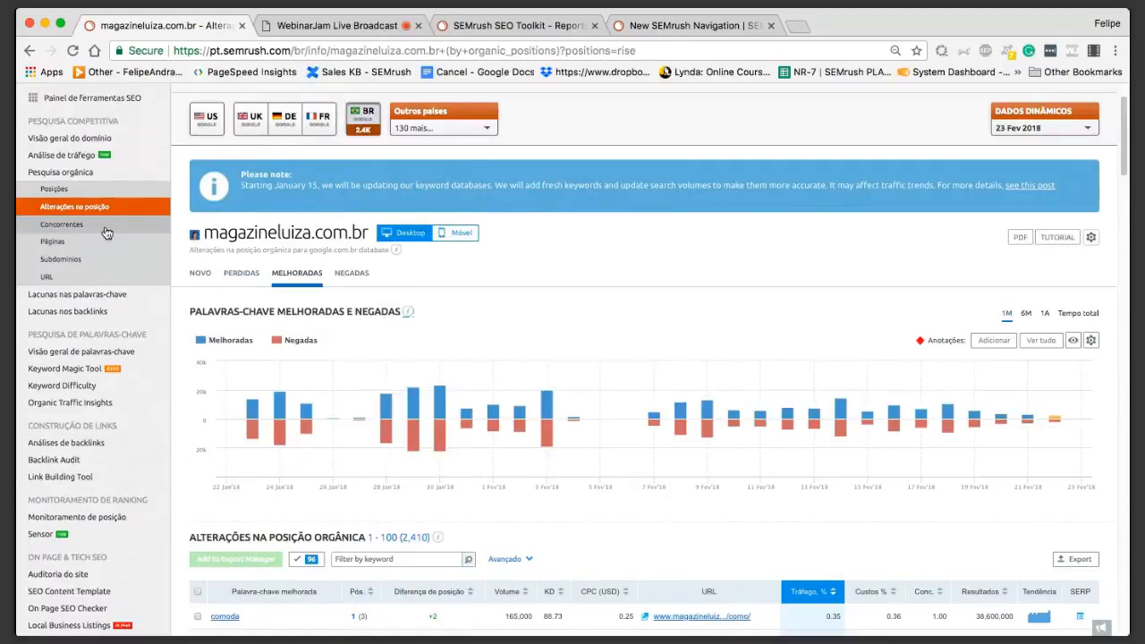
click(104, 228)
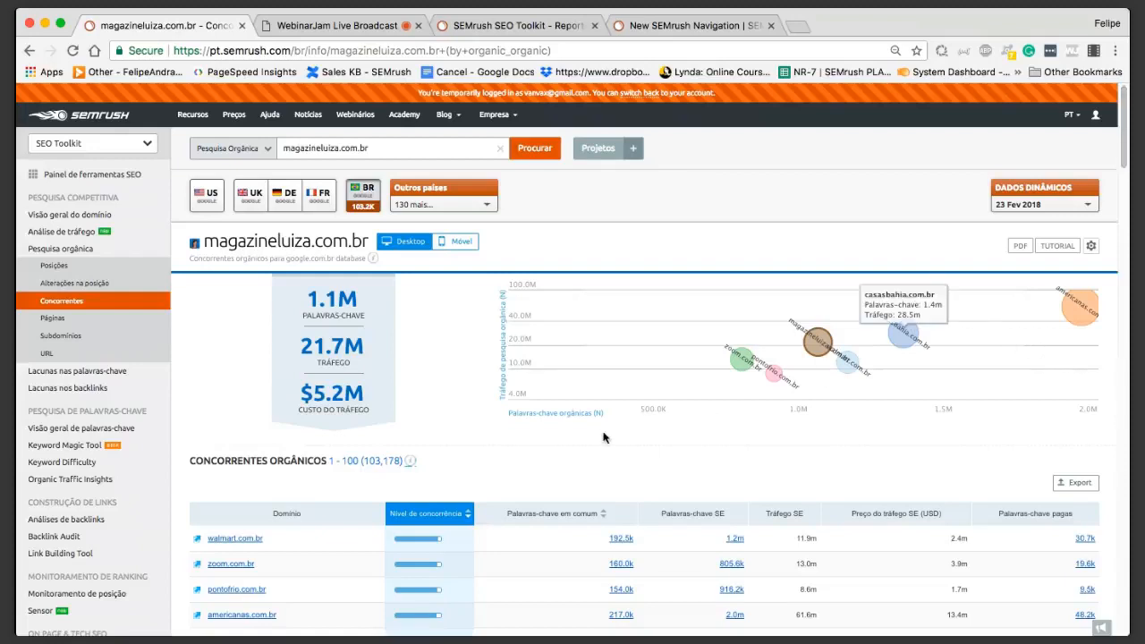
scroll(556, 420, down, 1)
scroll(376, 465, down, 4)
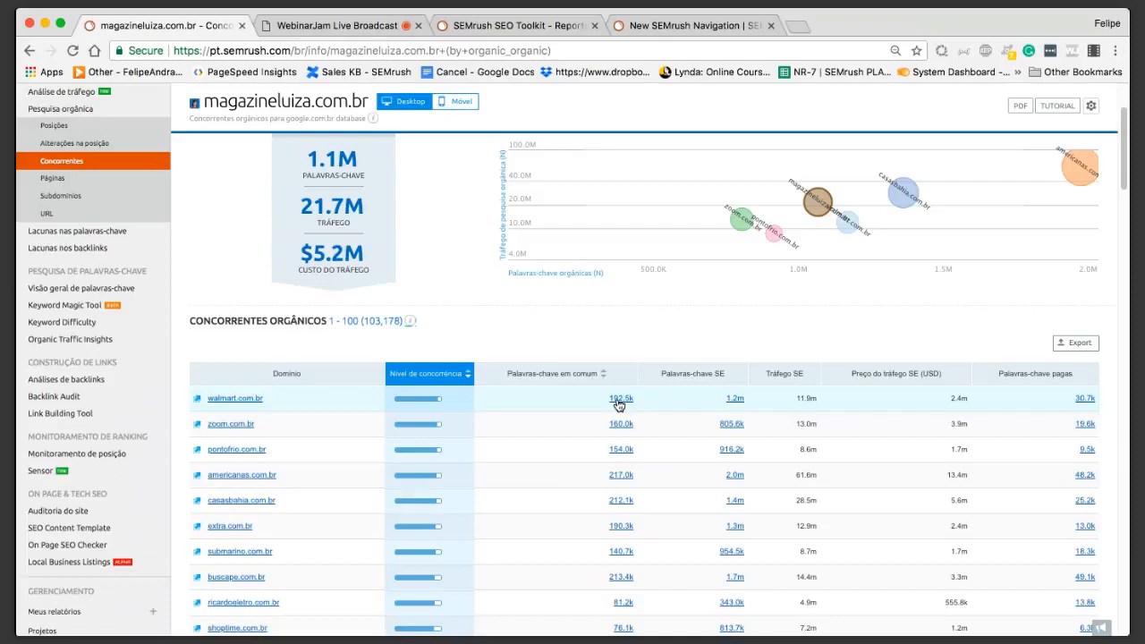
mouse_move(427, 382)
mouse_move(510, 362)
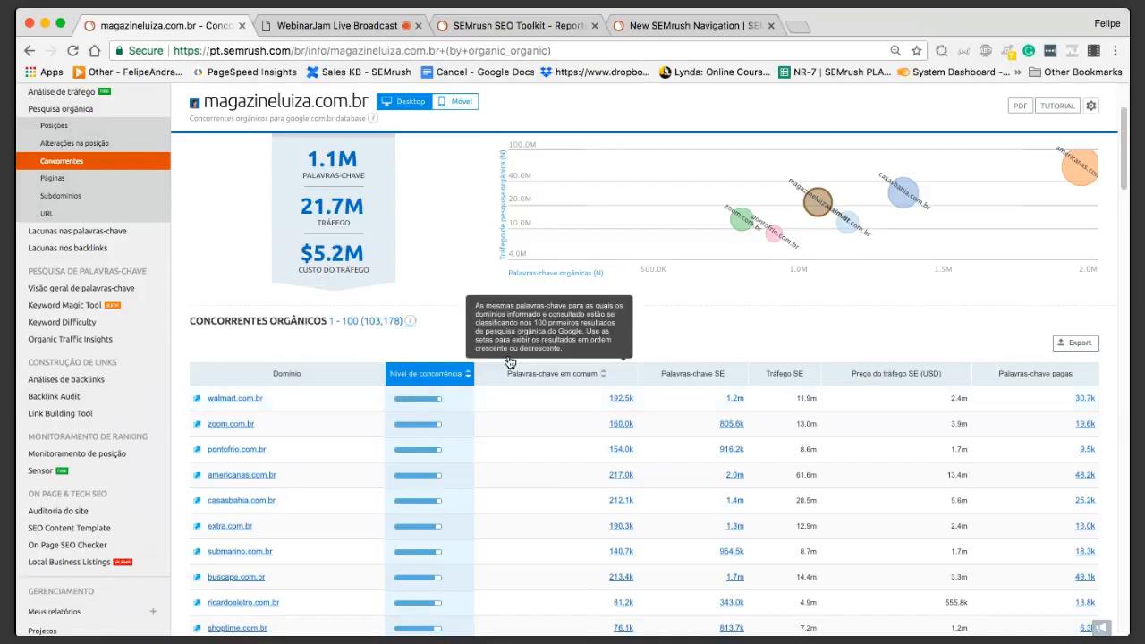
Step: Open the Páginas report for the domain's organic search
scroll(510, 363, up, 1)
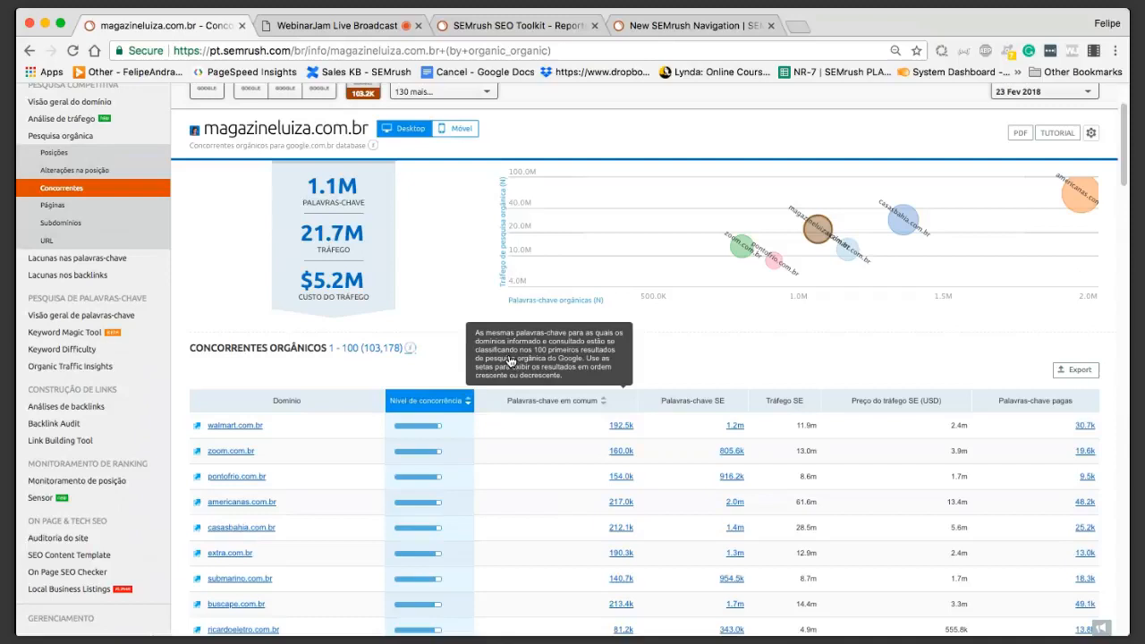
scroll(510, 362, up, 2)
click(53, 275)
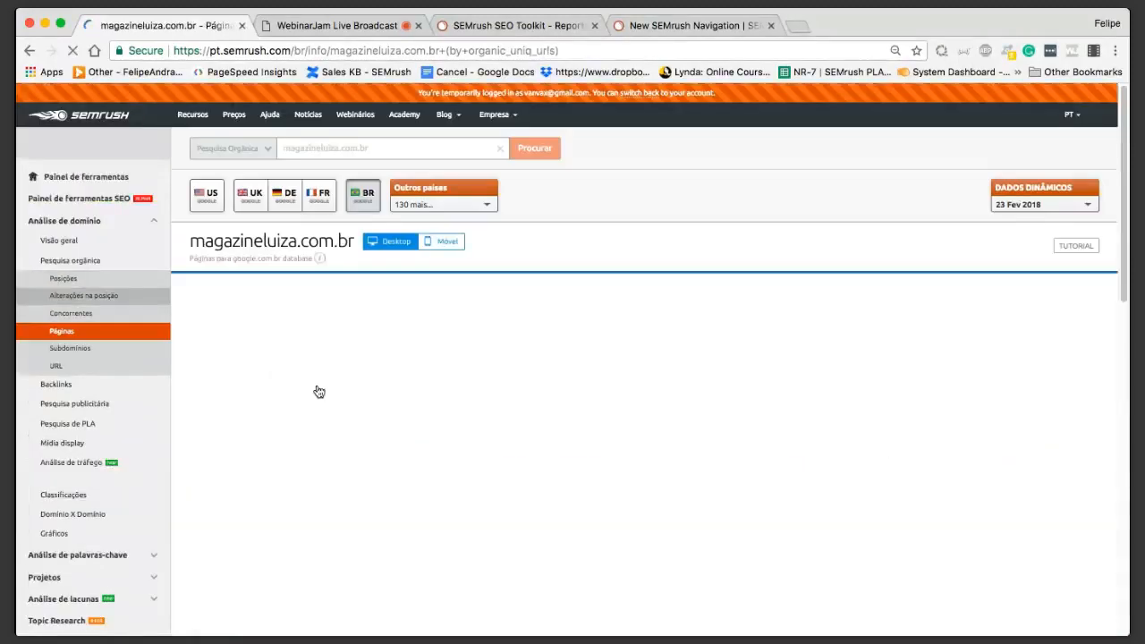
Step: Examine the Páginas table of ranking URLs, including the extra info for the homepage URL and the report's export options
scroll(415, 307, down, 3)
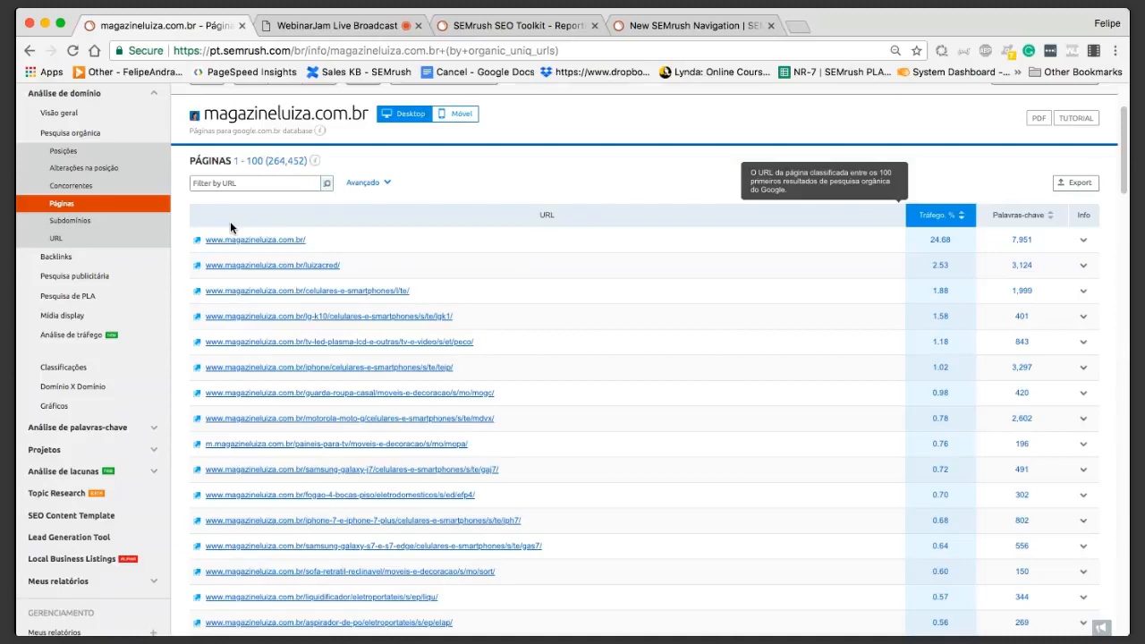
click(1082, 240)
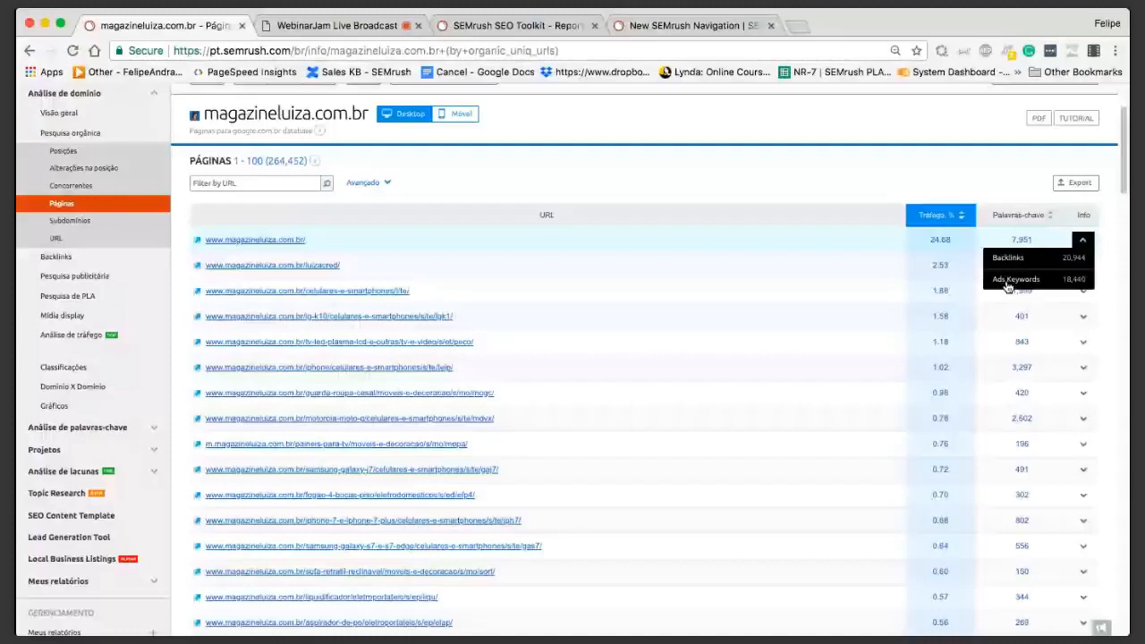
scroll(645, 190, up, 1)
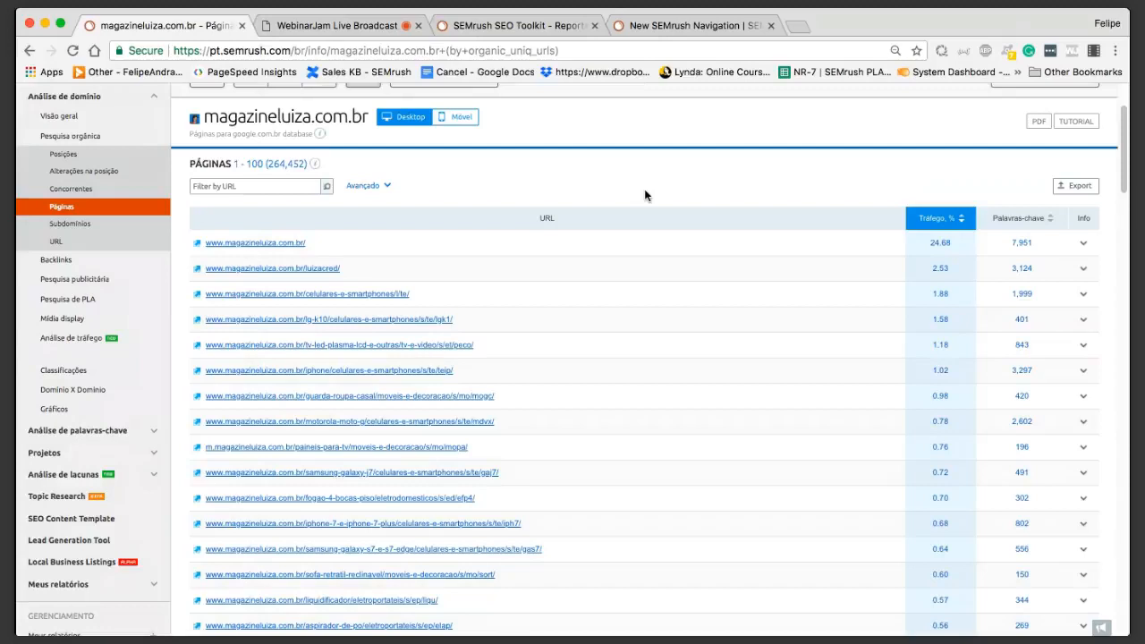
scroll(644, 189, up, 1)
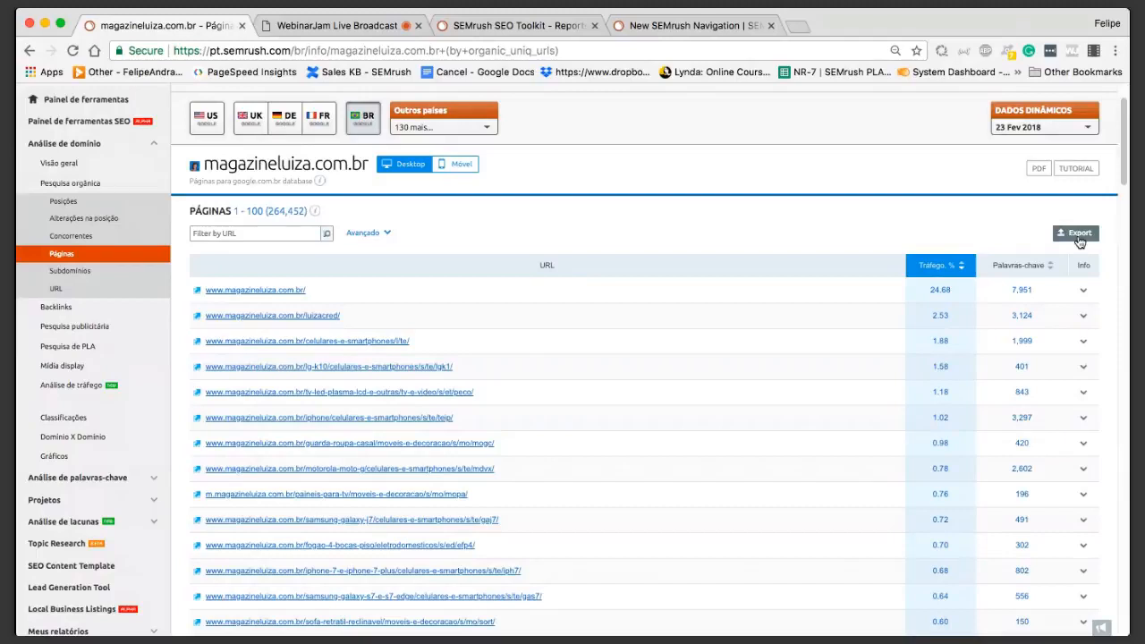
scroll(922, 224, up, 1)
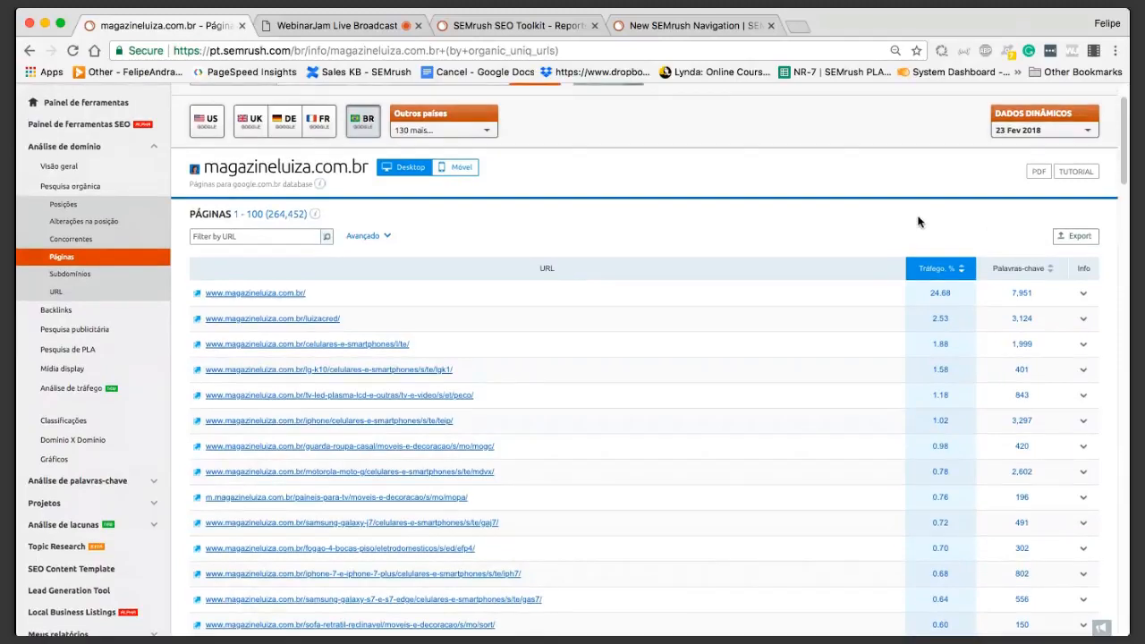
scroll(917, 221, up, 2)
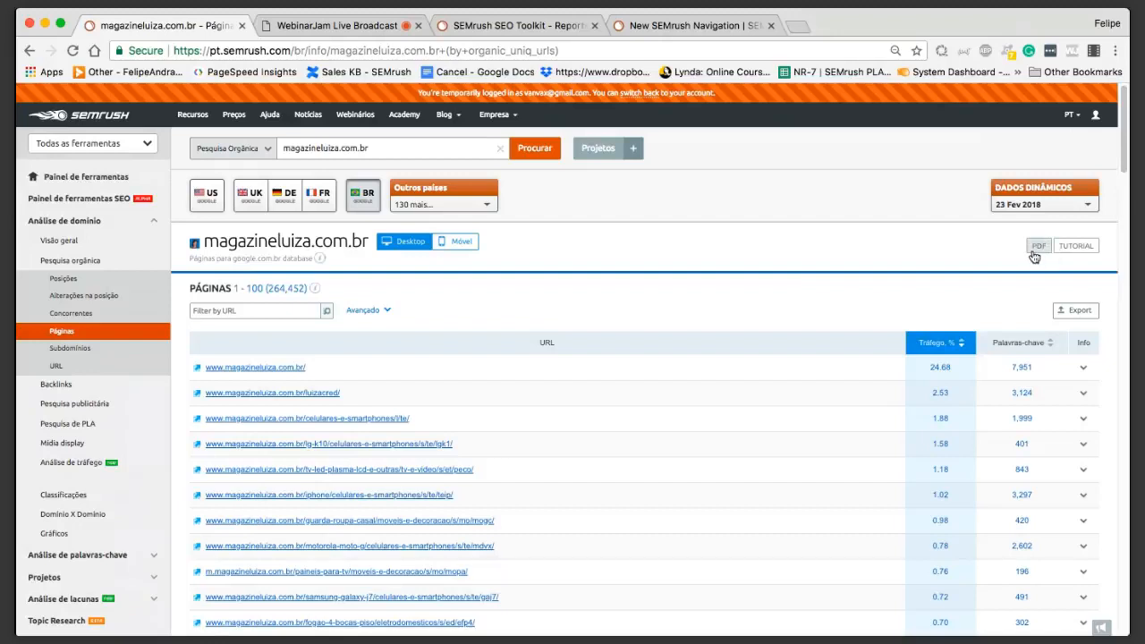
Step: Open the Subdomínios report for magazineluiza.com.br and examine the traffic and keywords per subdomain
scroll(691, 295, down, 3)
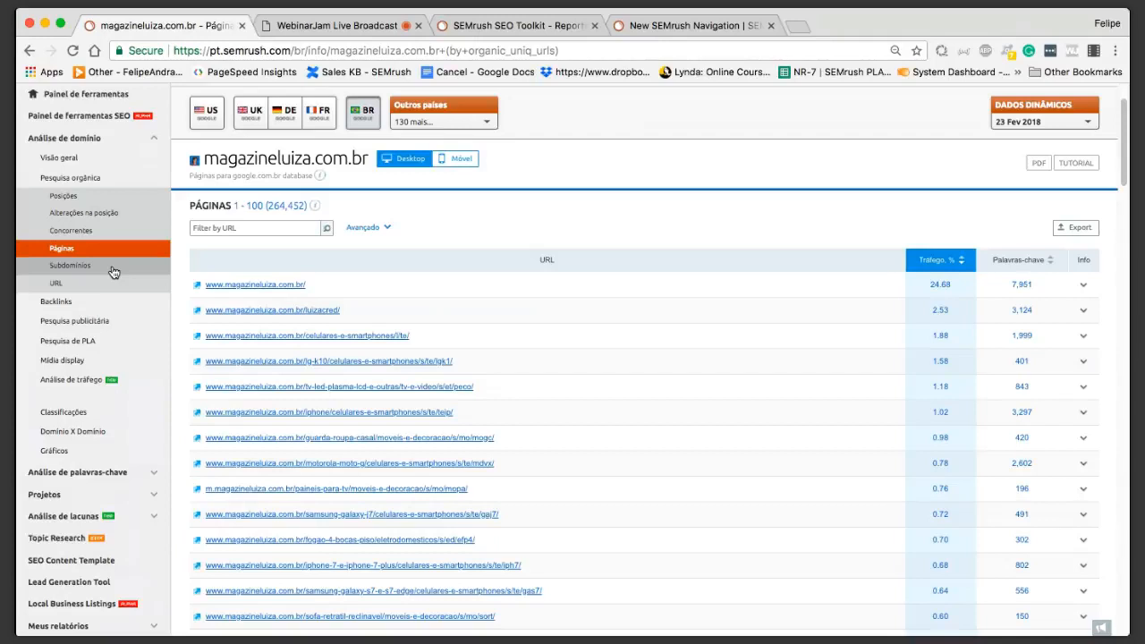
click(80, 267)
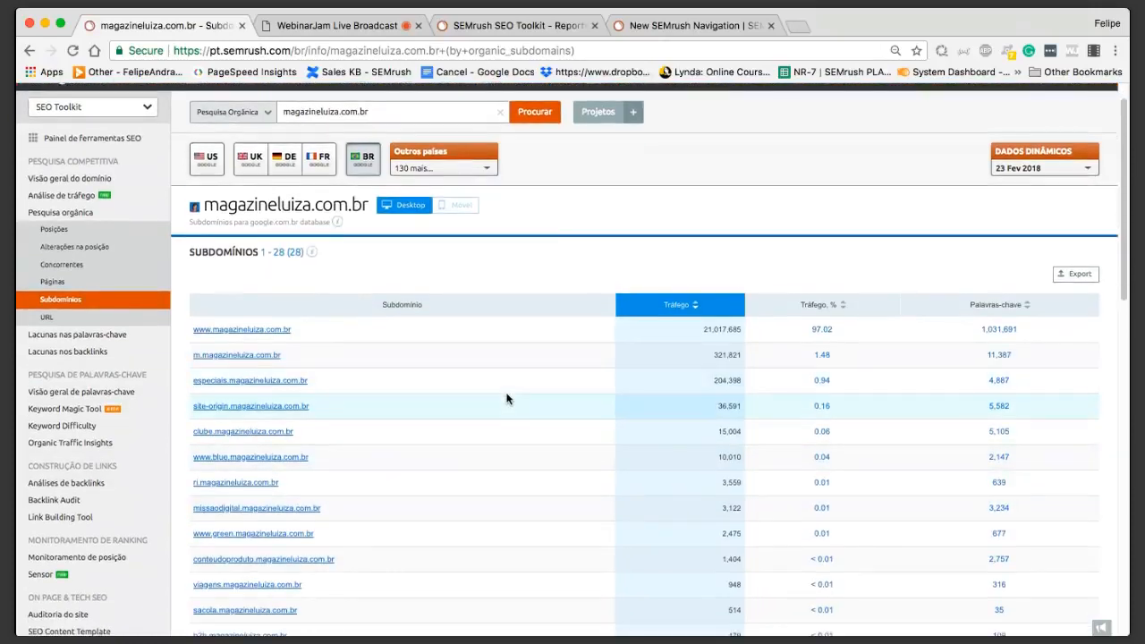
scroll(506, 398, down, 1)
scroll(484, 327, down, 3)
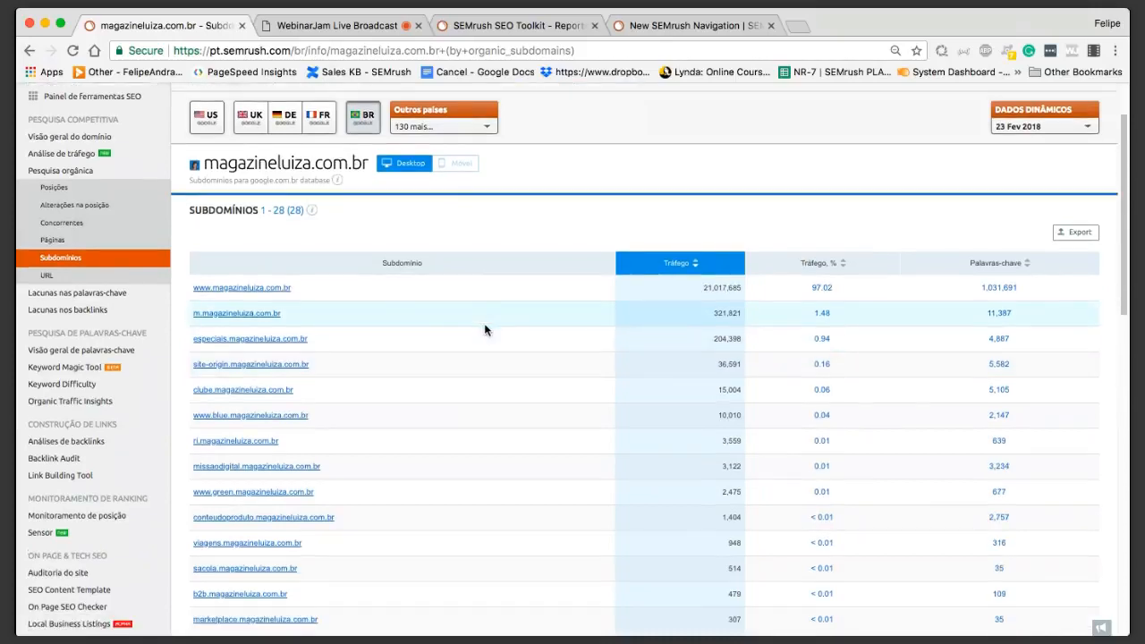
Step: Load the Subdomínios report for abril.com.br and examine its full subdomain table
scroll(484, 325, up, 5)
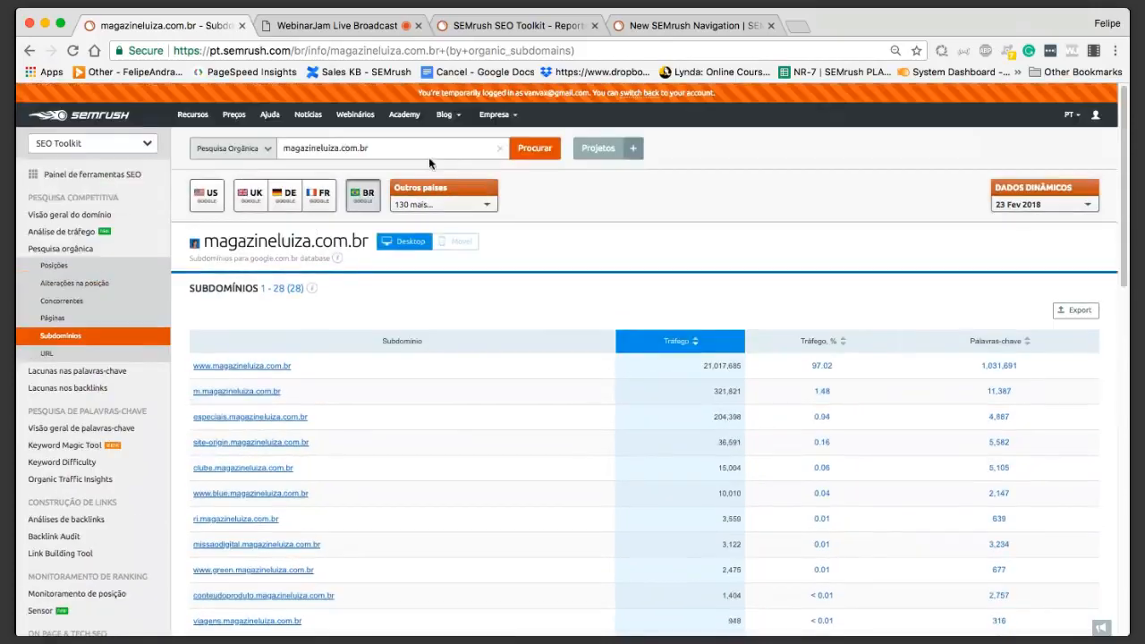
triple_click(284, 146)
text(abril.com.br)
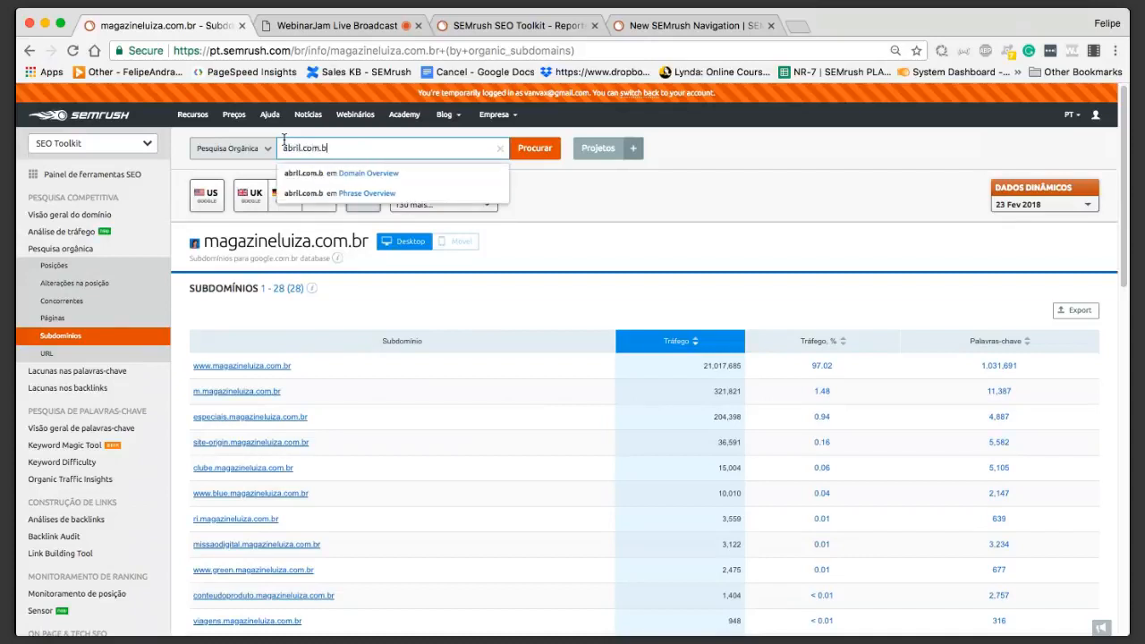
key(Return)
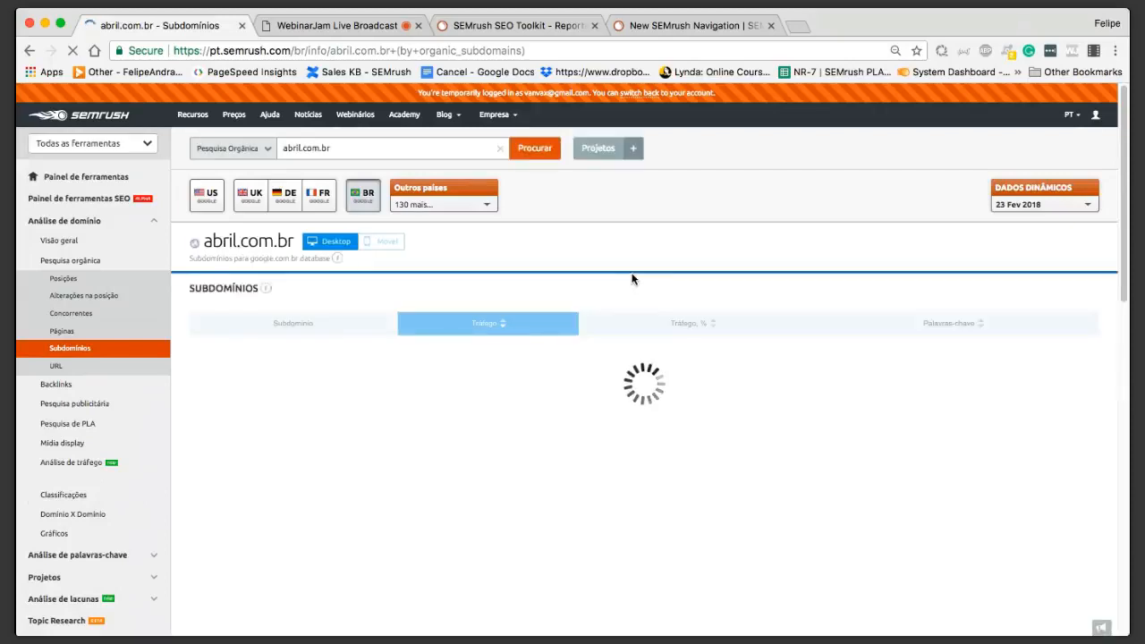
scroll(501, 277, down, 1)
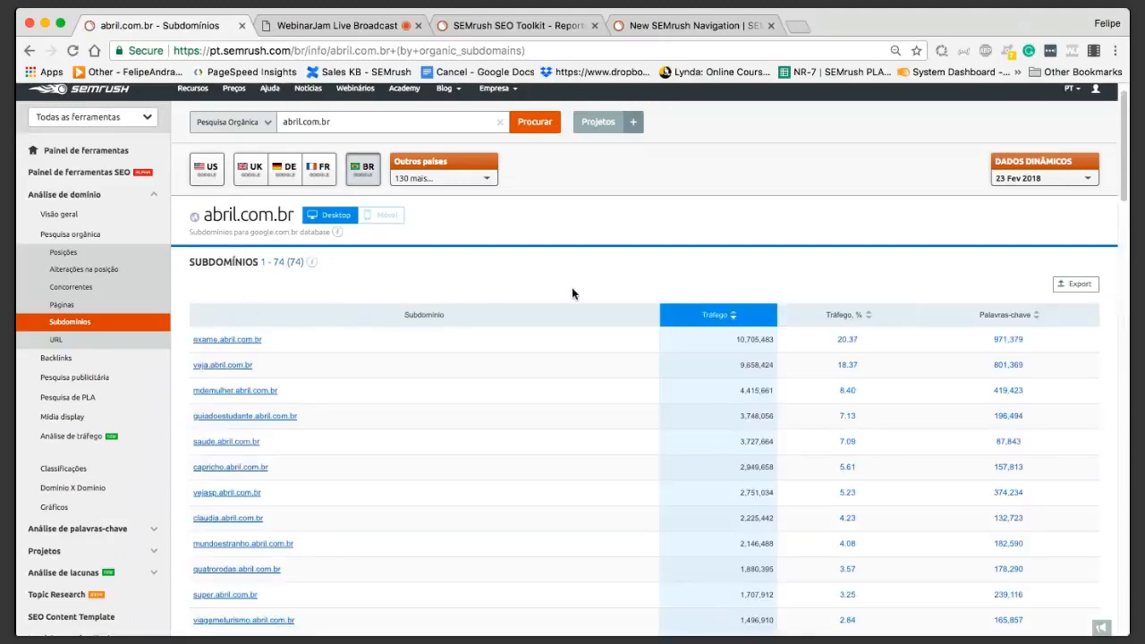
scroll(573, 288, down, 1)
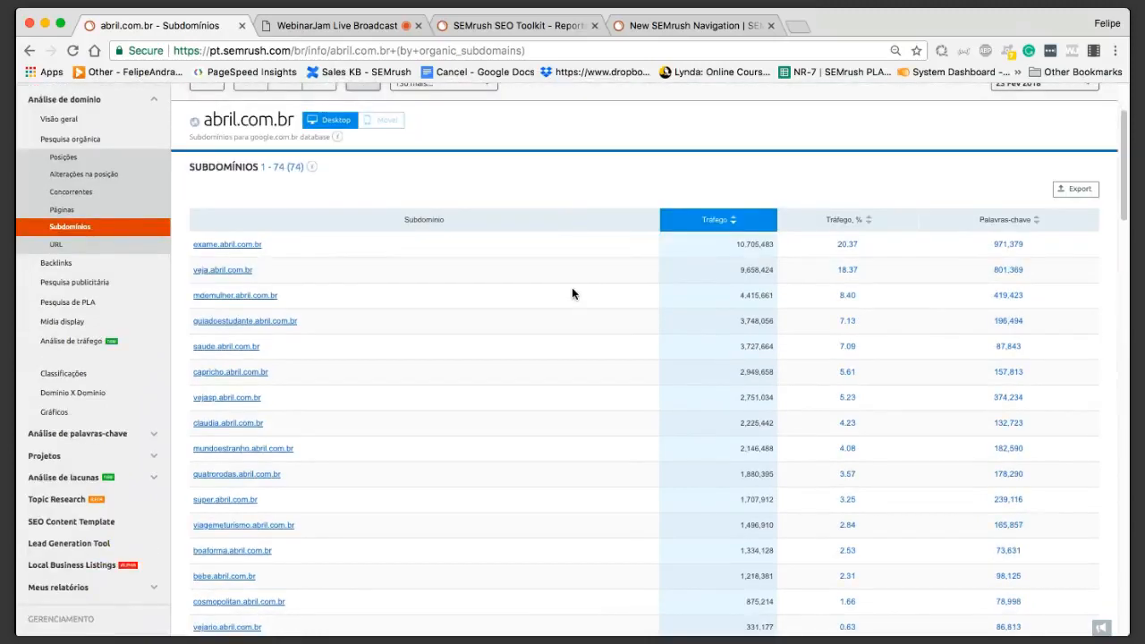
scroll(572, 293, down, 15)
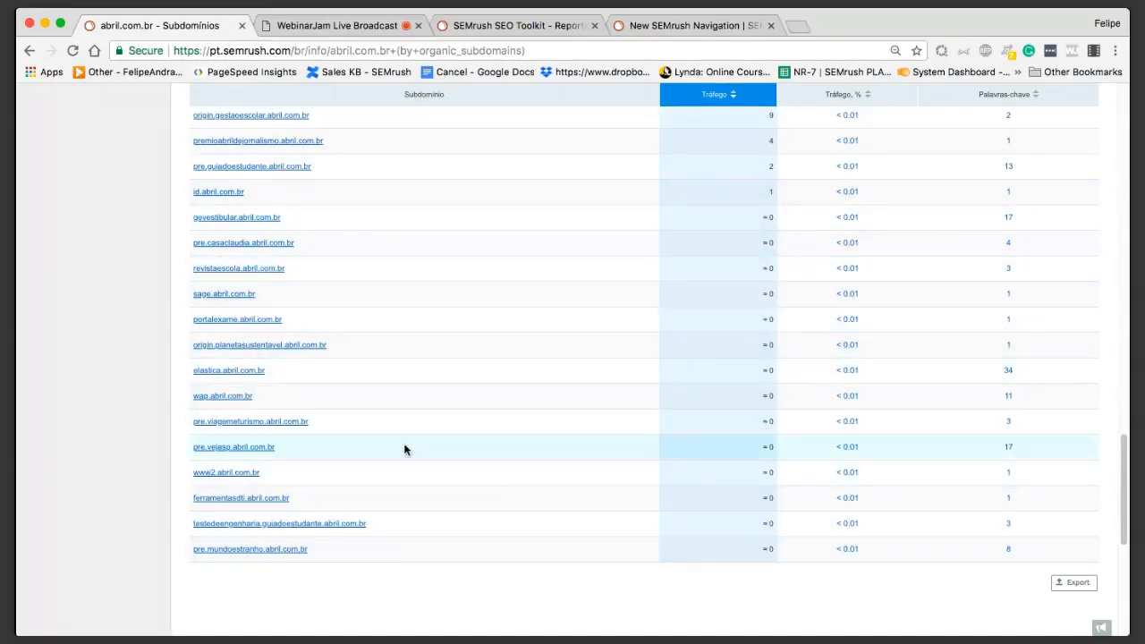
scroll(434, 433, up, 10)
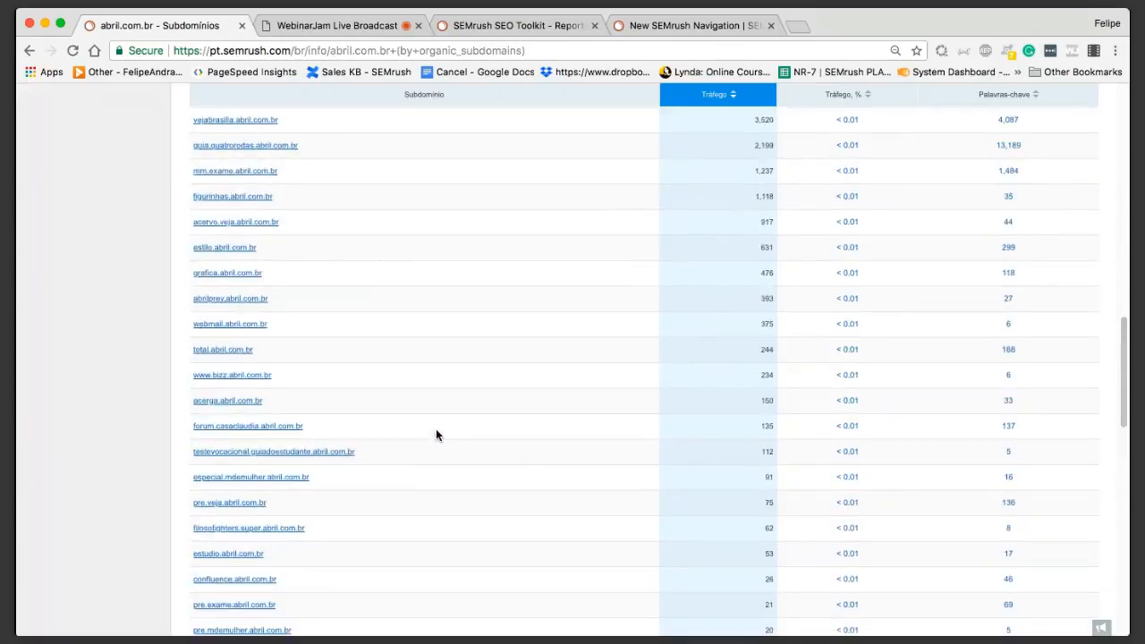
scroll(438, 433, up, 10)
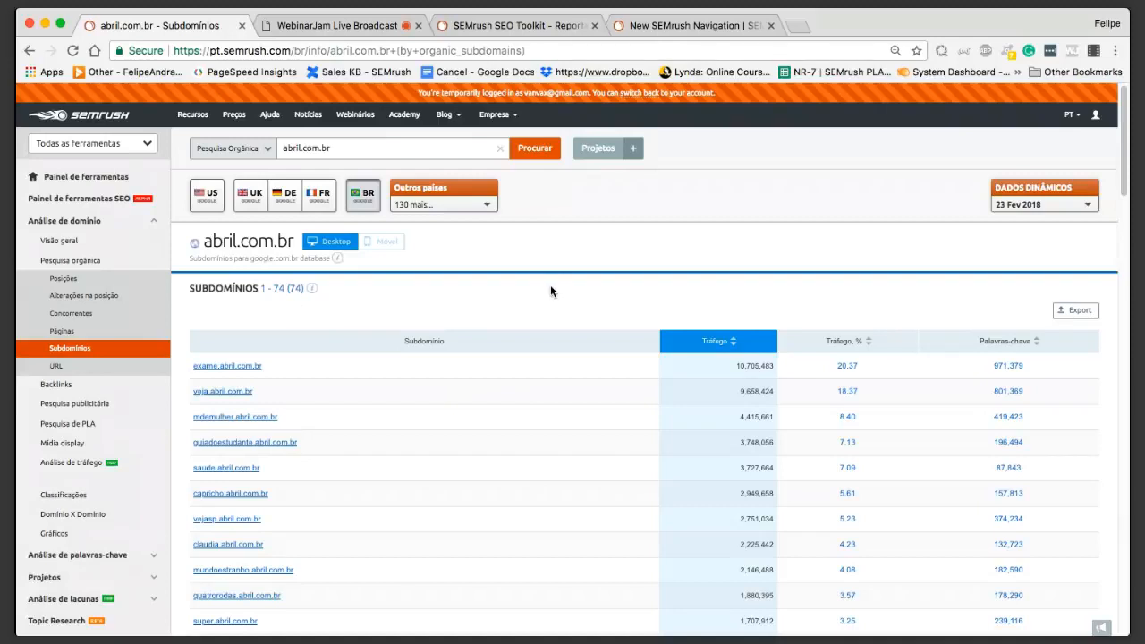
Step: Open the URL report for abril.com.br, and return to the SEO Toolkit dashboard
click(67, 372)
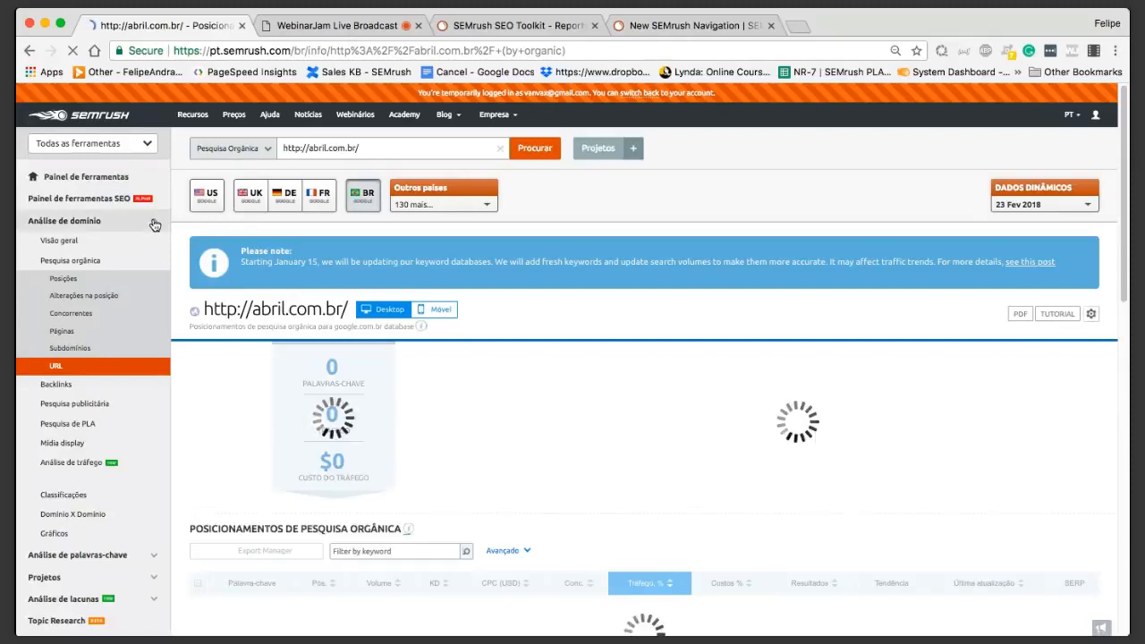
click(147, 144)
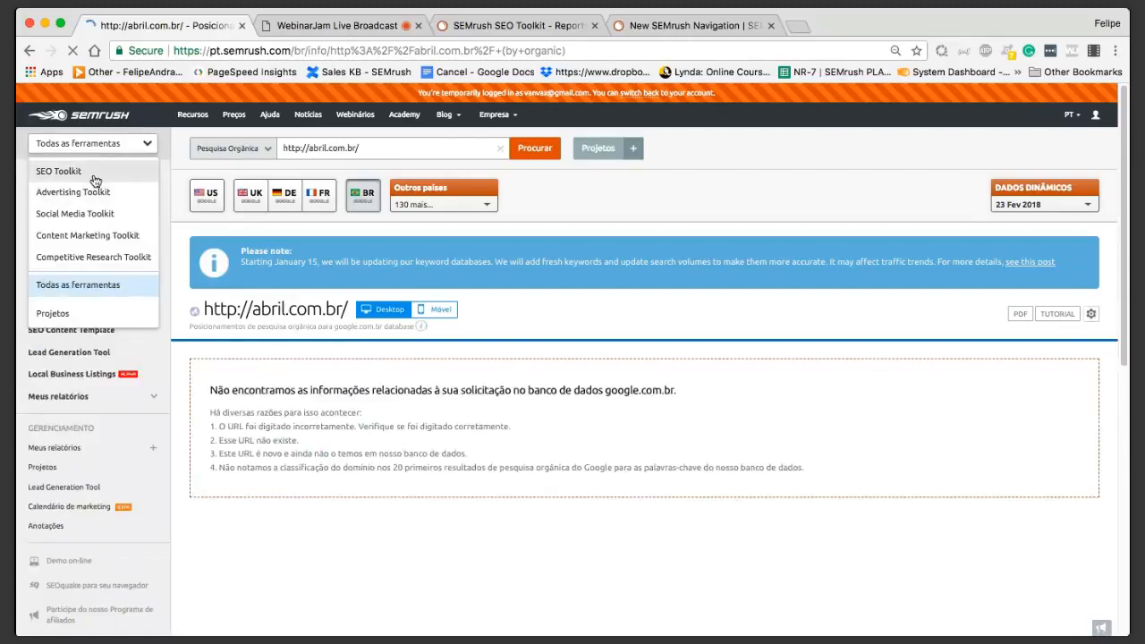
click(58, 171)
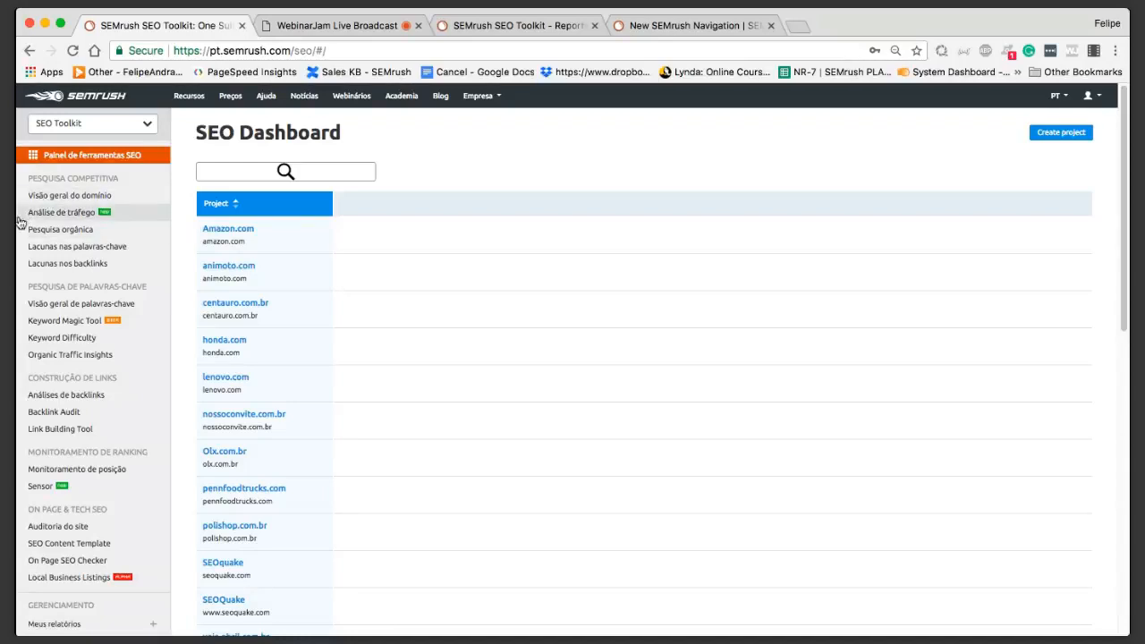
Step: Open Análise de tráfego and load the traffic overview for magazineluiza.com.br
click(66, 217)
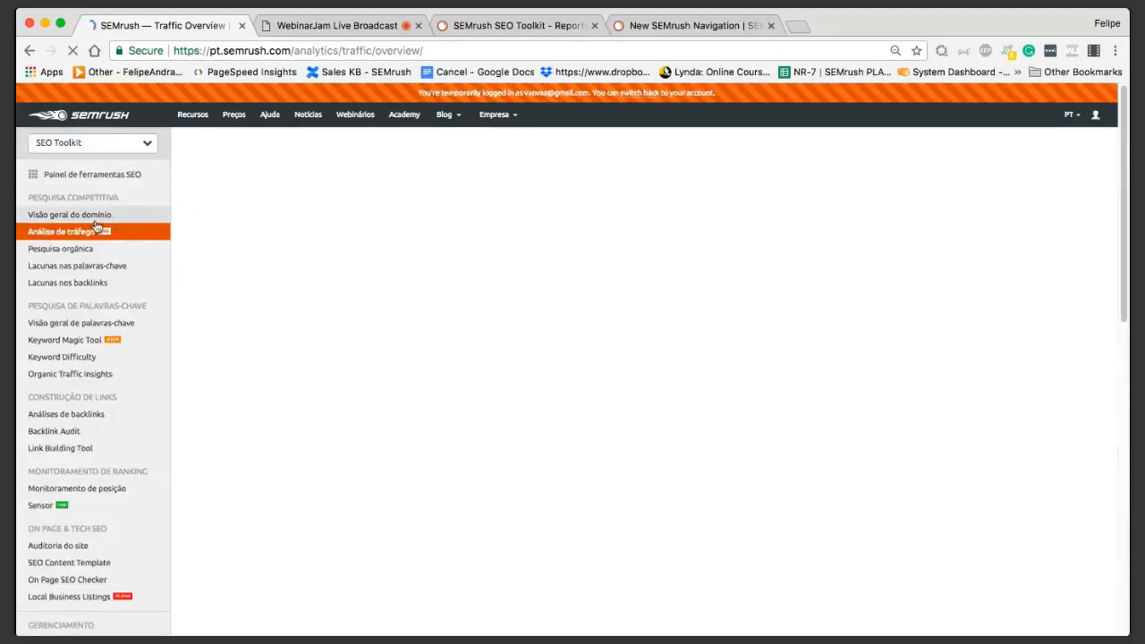
click(390, 149)
text(maga)
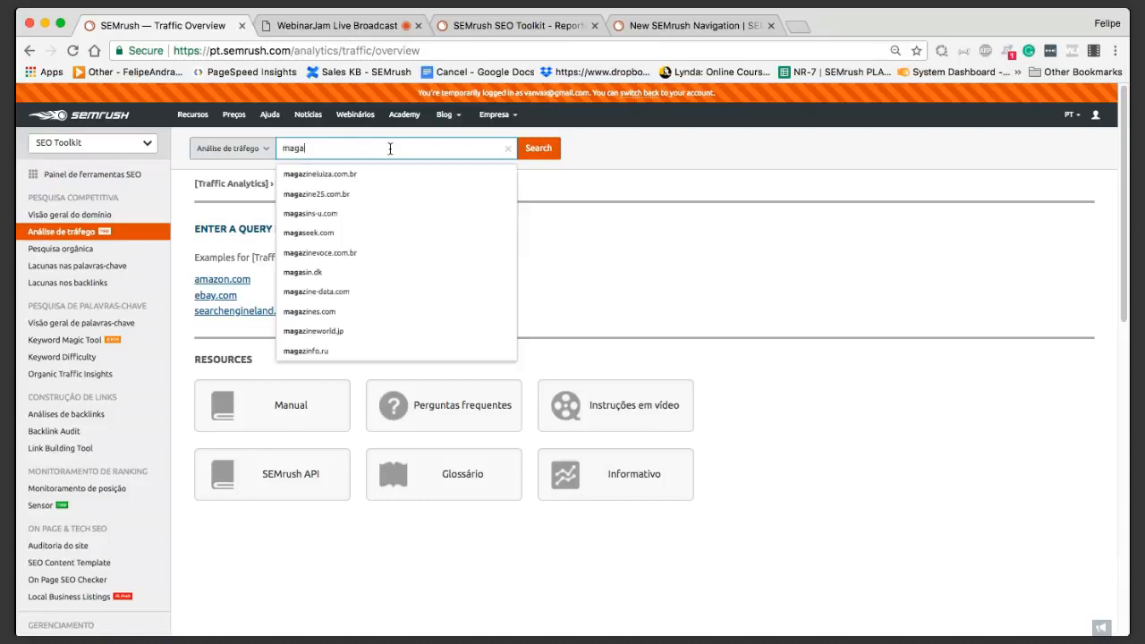
key(Down)
key(Return)
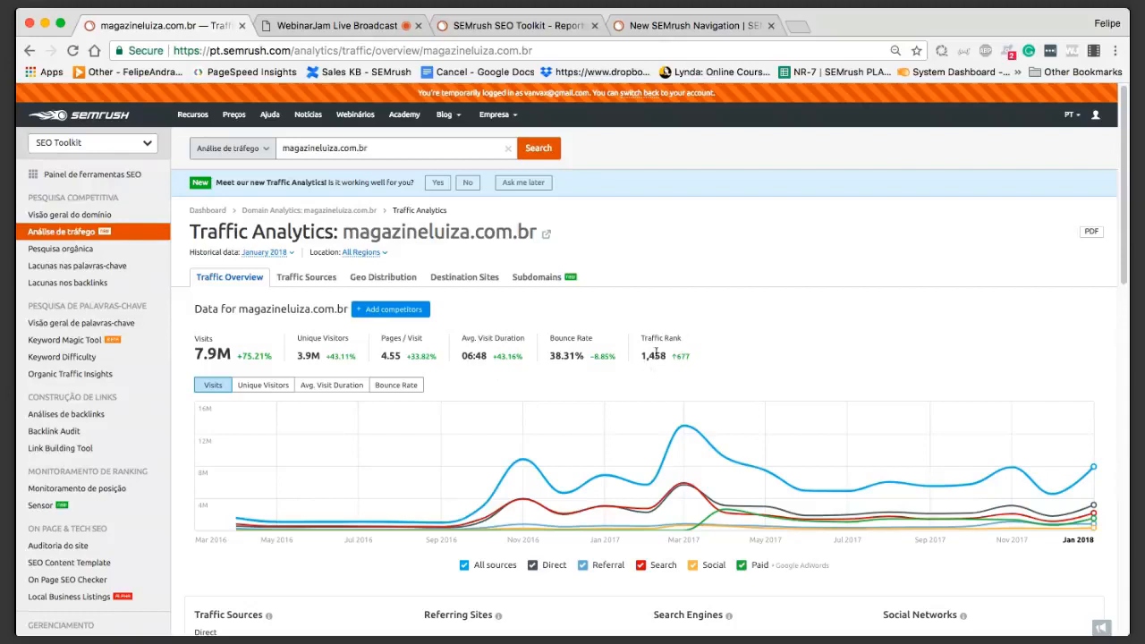
Step: Examine the traffic overview metrics and the visits chart by source, including the March 2017 peak
scroll(856, 496, down, 3)
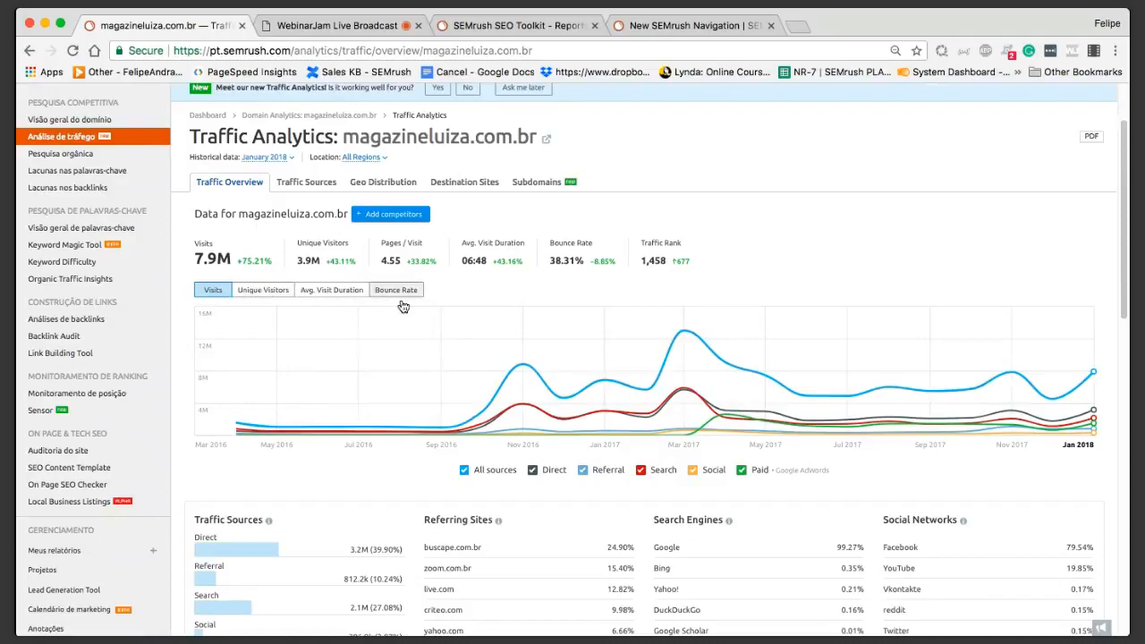
mouse_move(687, 341)
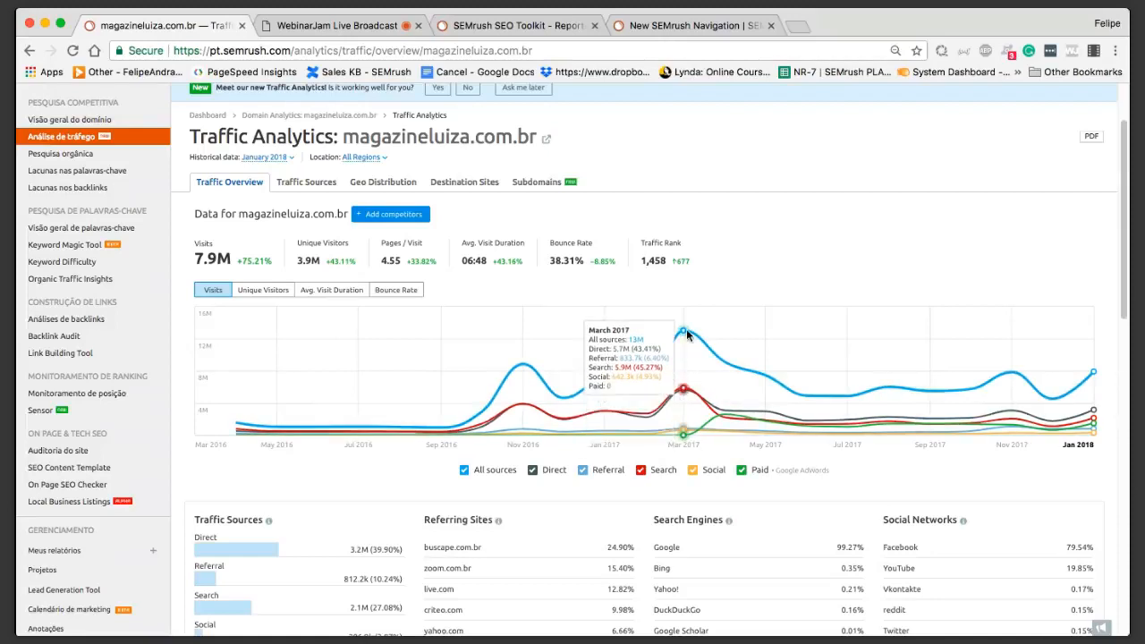
scroll(687, 335, down, 1)
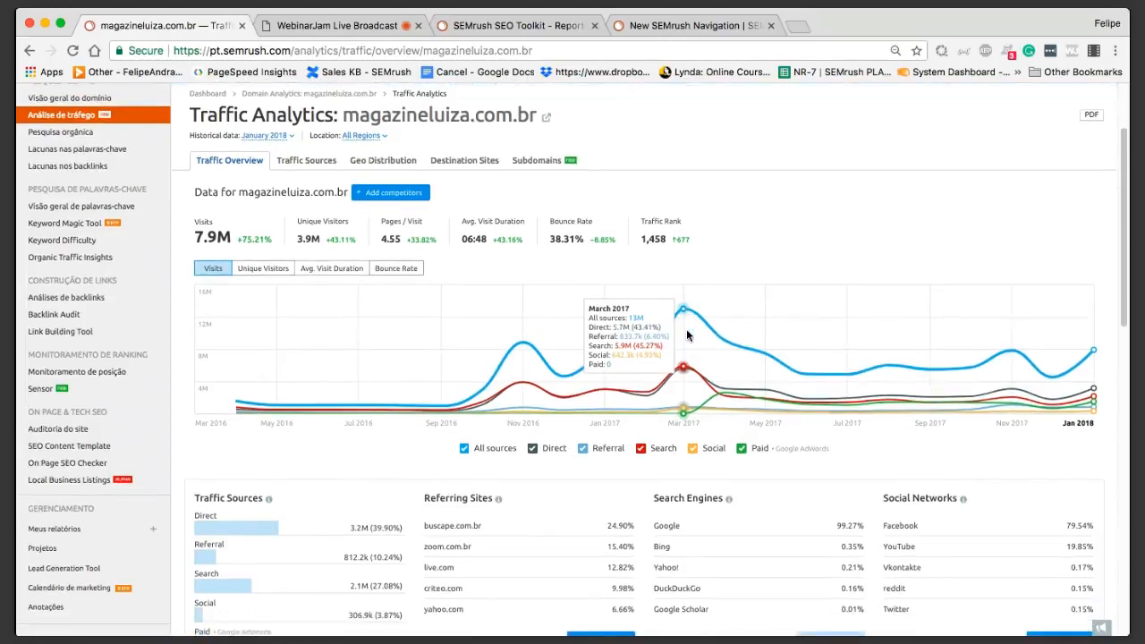
scroll(687, 334, down, 2)
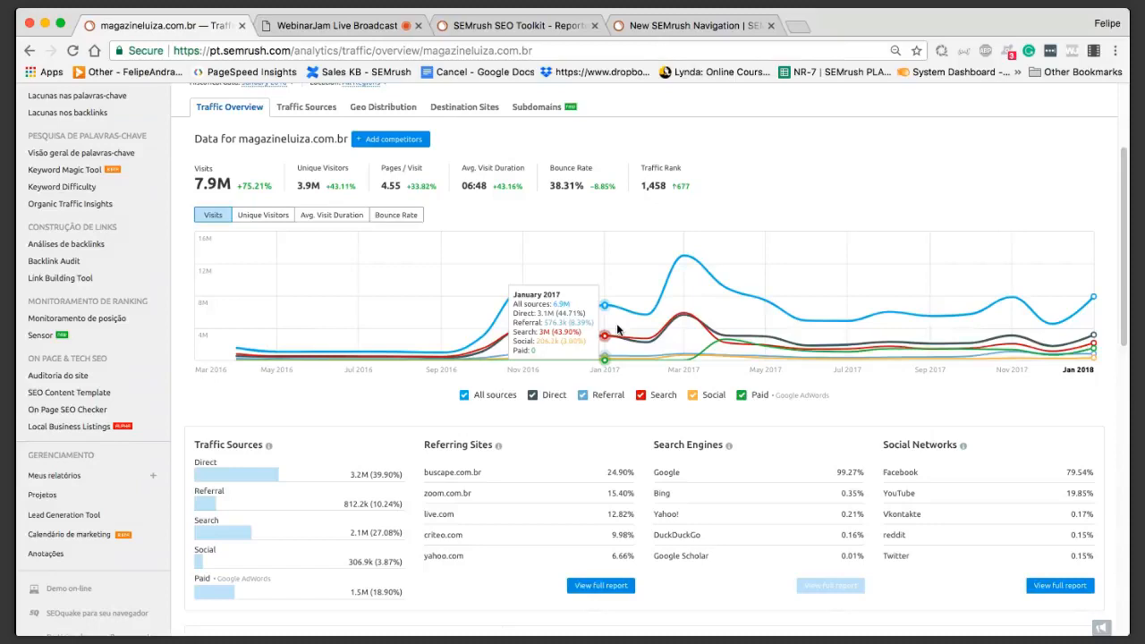
scroll(68, 232, up, 5)
mouse_move(665, 412)
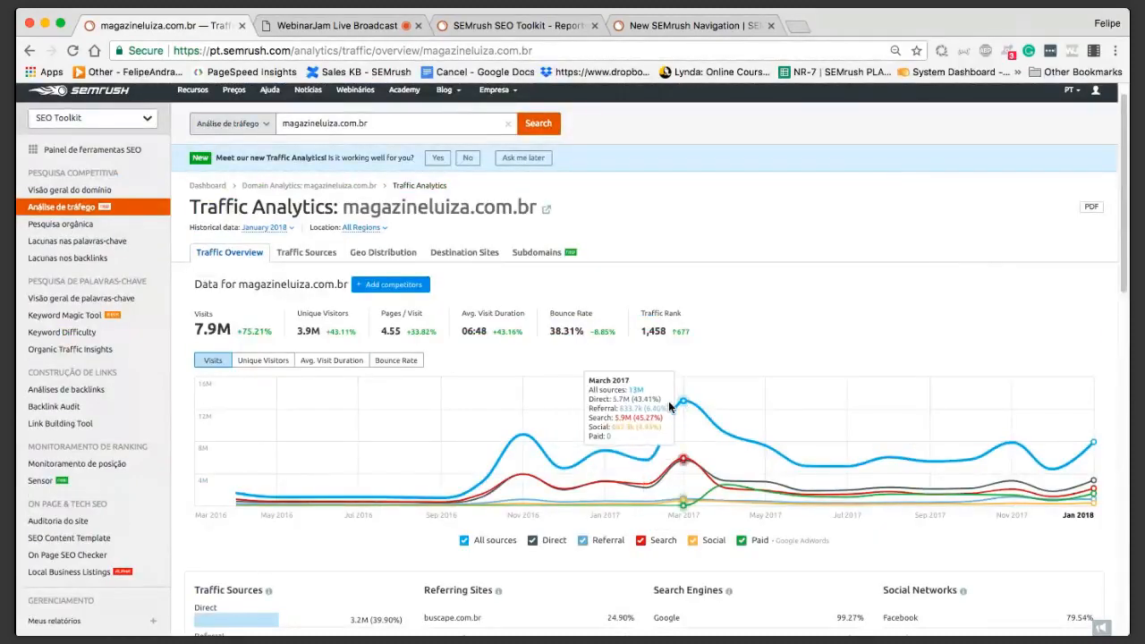
scroll(667, 411, down, 2)
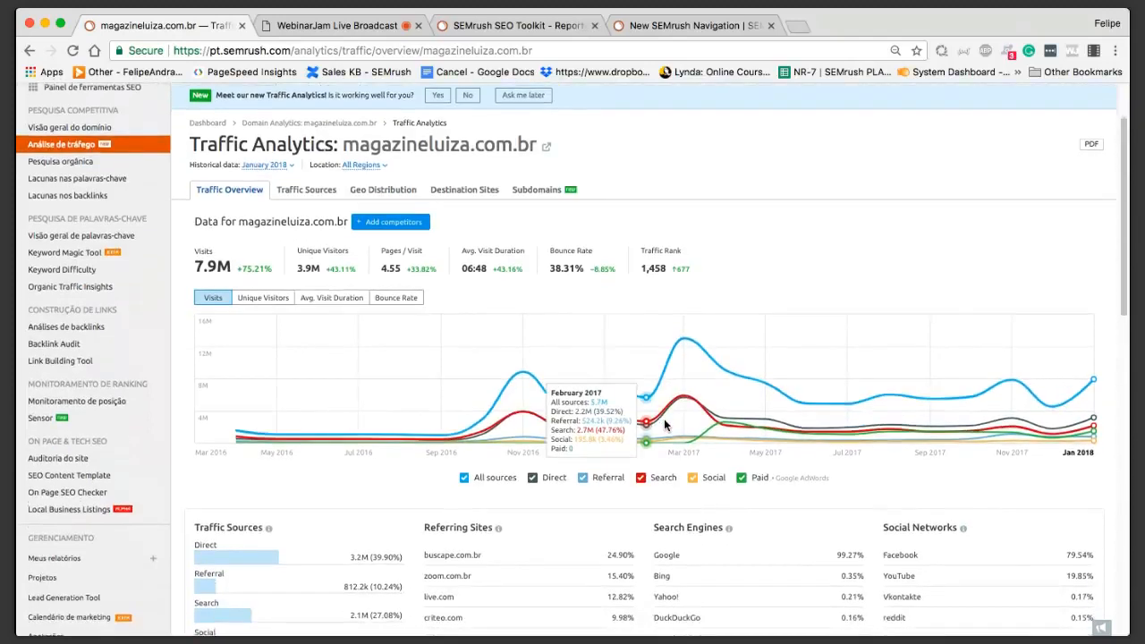
Step: Examine the Traffic Sources breakdown, highlighting the Social traffic figure
scroll(665, 425, down, 5)
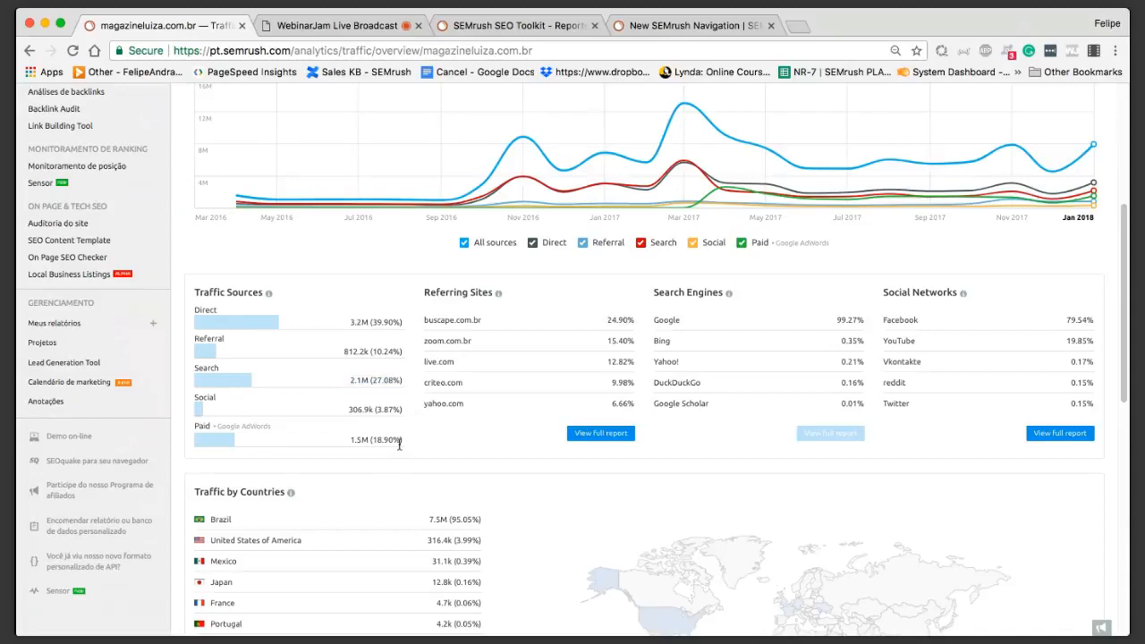
drag(402, 440, 348, 439)
drag(348, 410, 413, 411)
scroll(438, 427, up, 1)
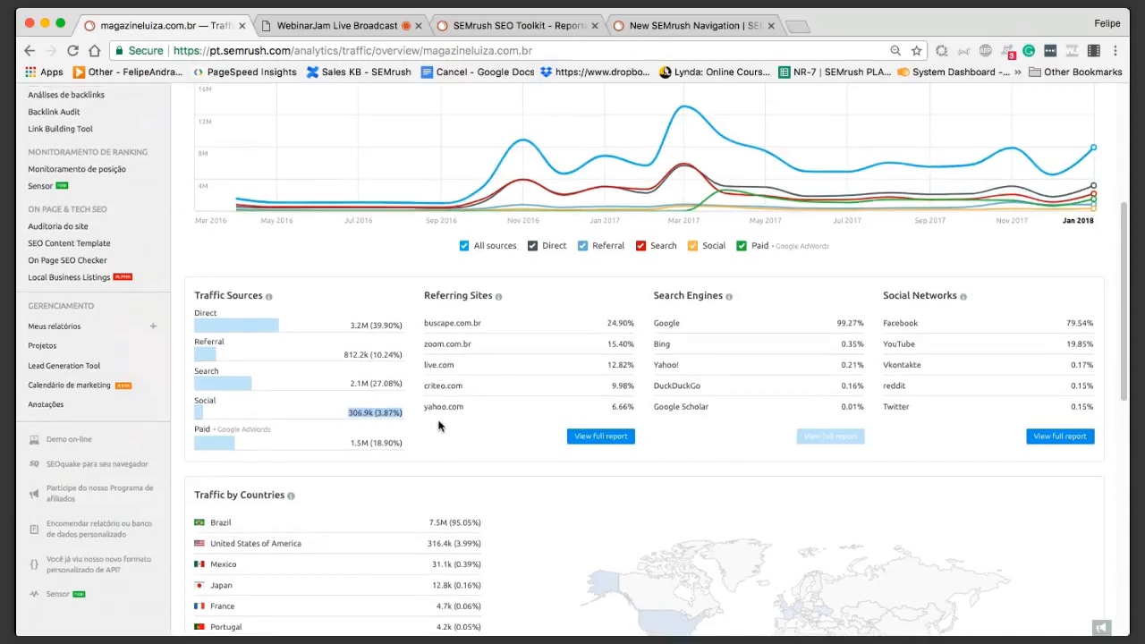
Step: Load the traffic analysis for nossoconvite.com.br and view its Traffic Overview metrics and chart
scroll(439, 427, up, 3)
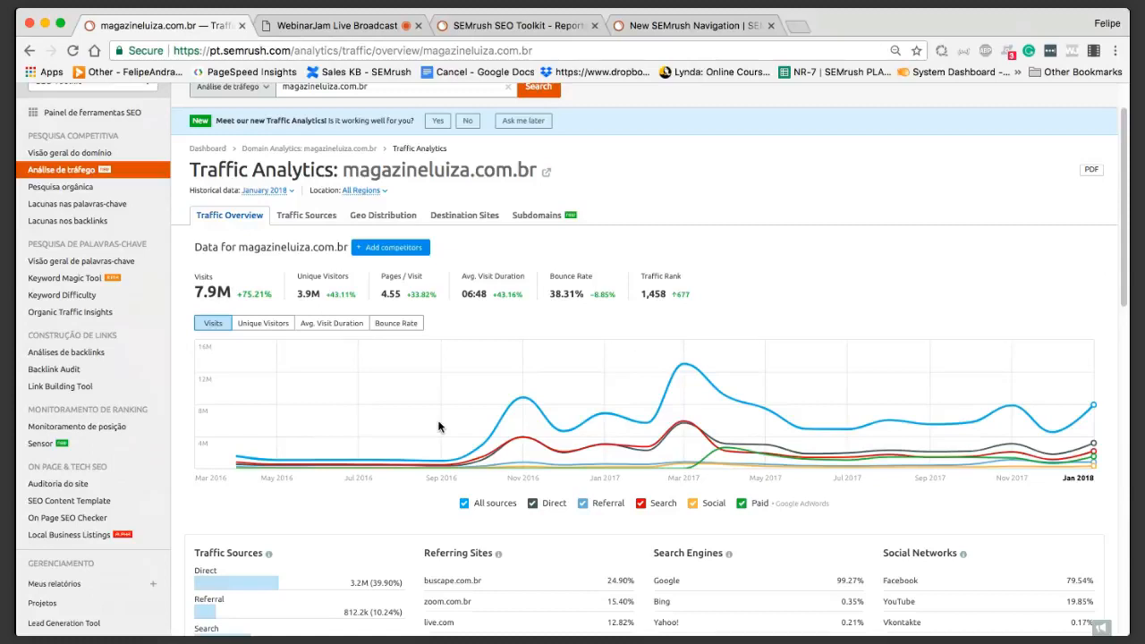
scroll(439, 427, up, 1)
triple_click(375, 152)
text(nosso)
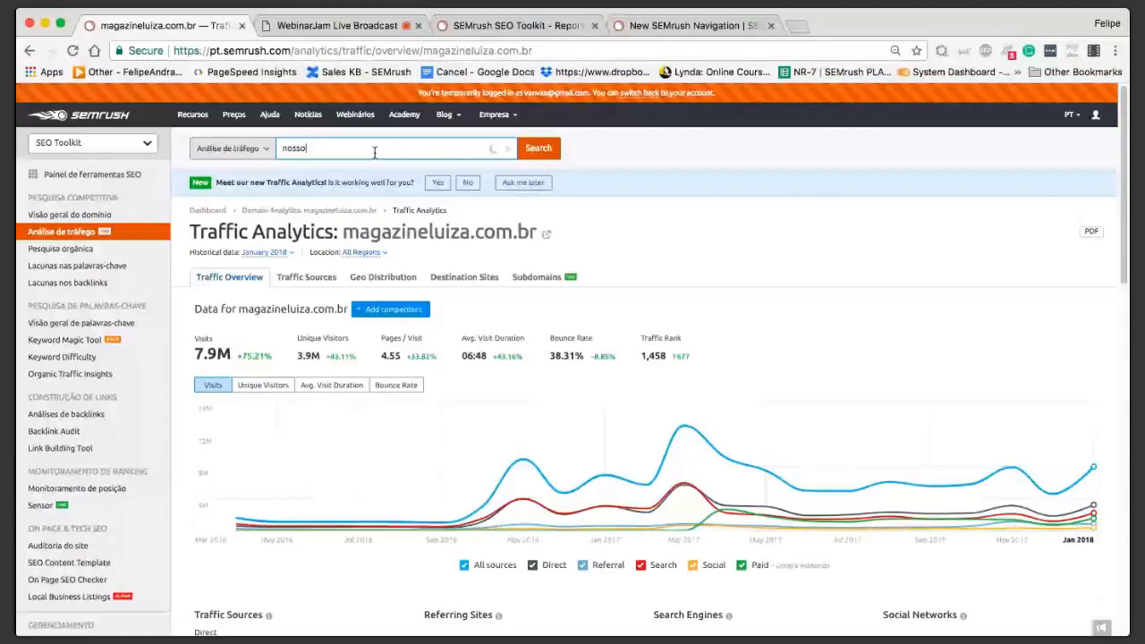
text(convite.com.br)
key(Return)
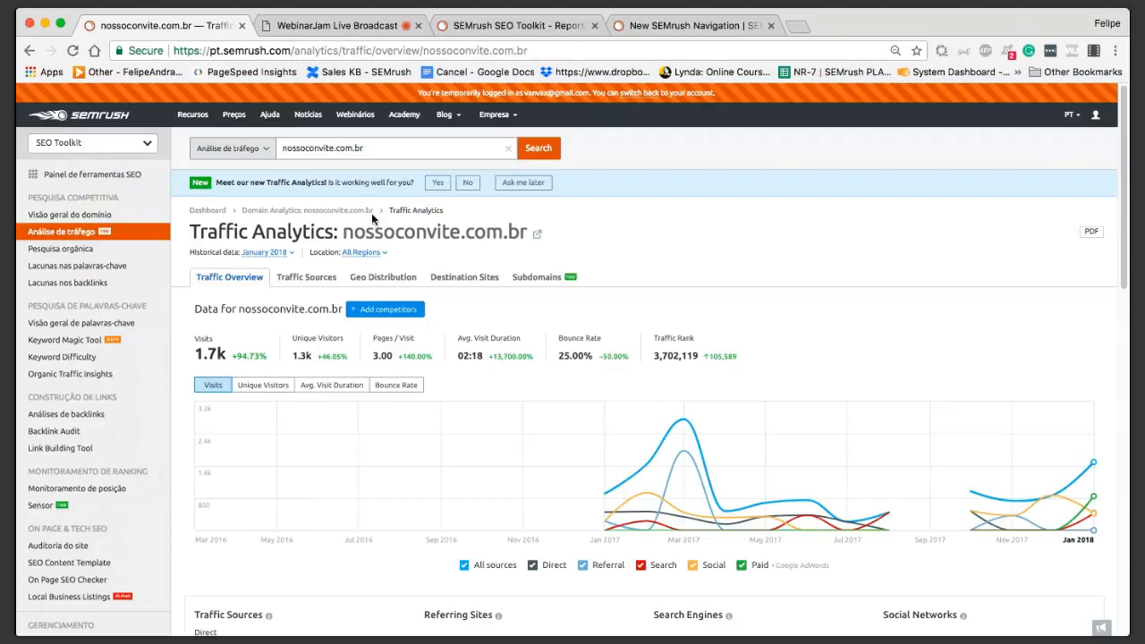
scroll(538, 302, down, 1)
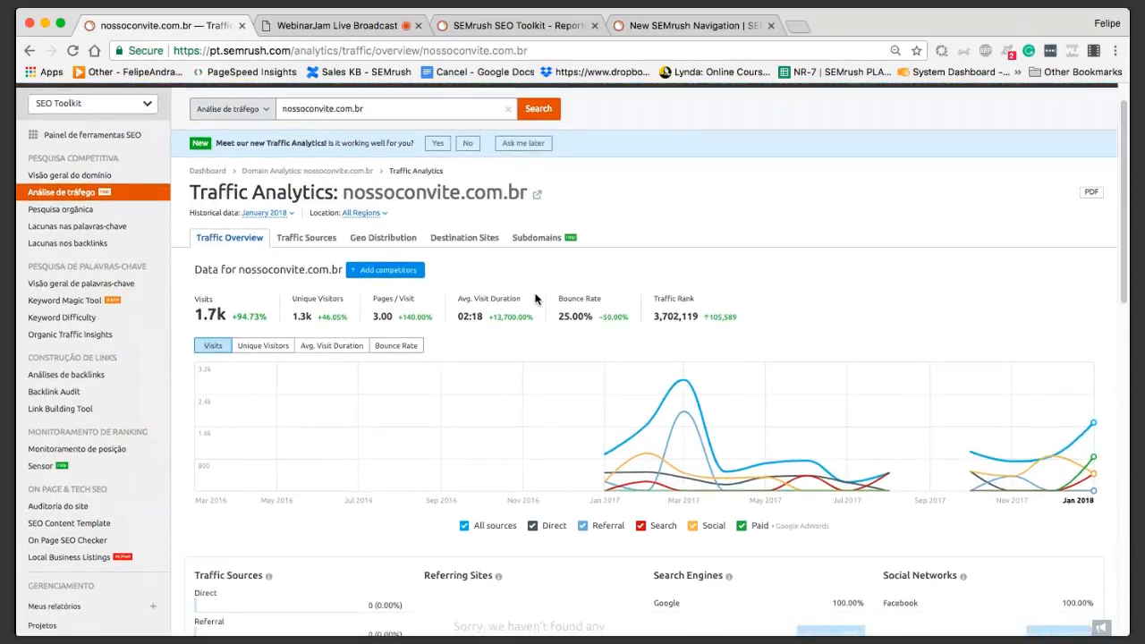
Step: Examine the Traffic Sources breakdown for nossoconvite.com.br, highlighting the Paid, Social and Search figures
scroll(424, 234, down, 3)
scroll(393, 394, down, 1)
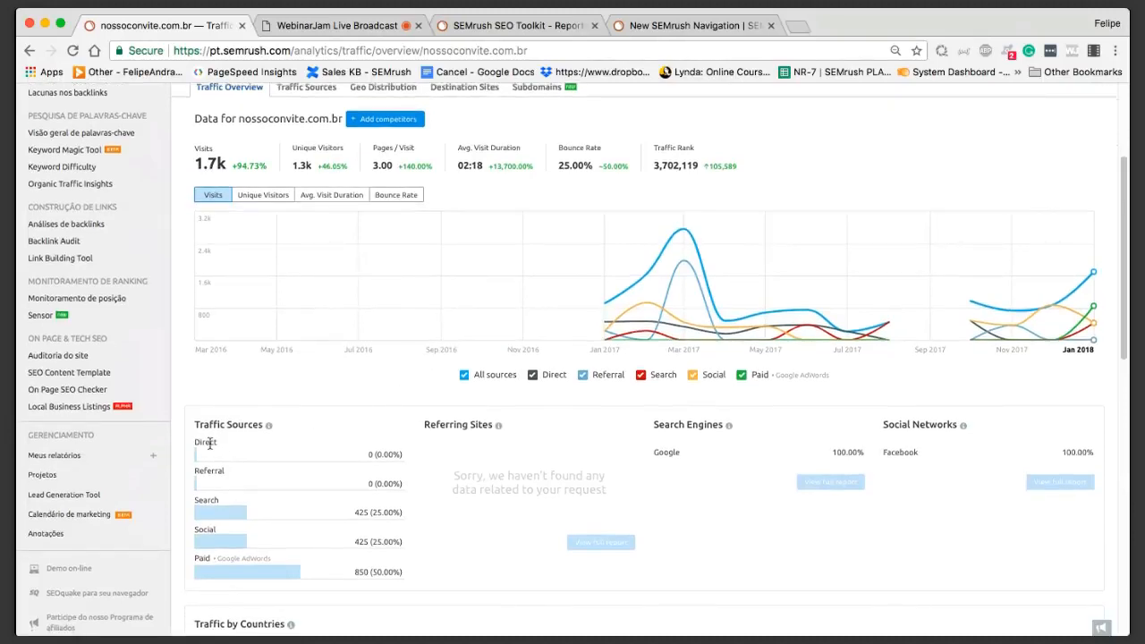
scroll(275, 484, down, 1)
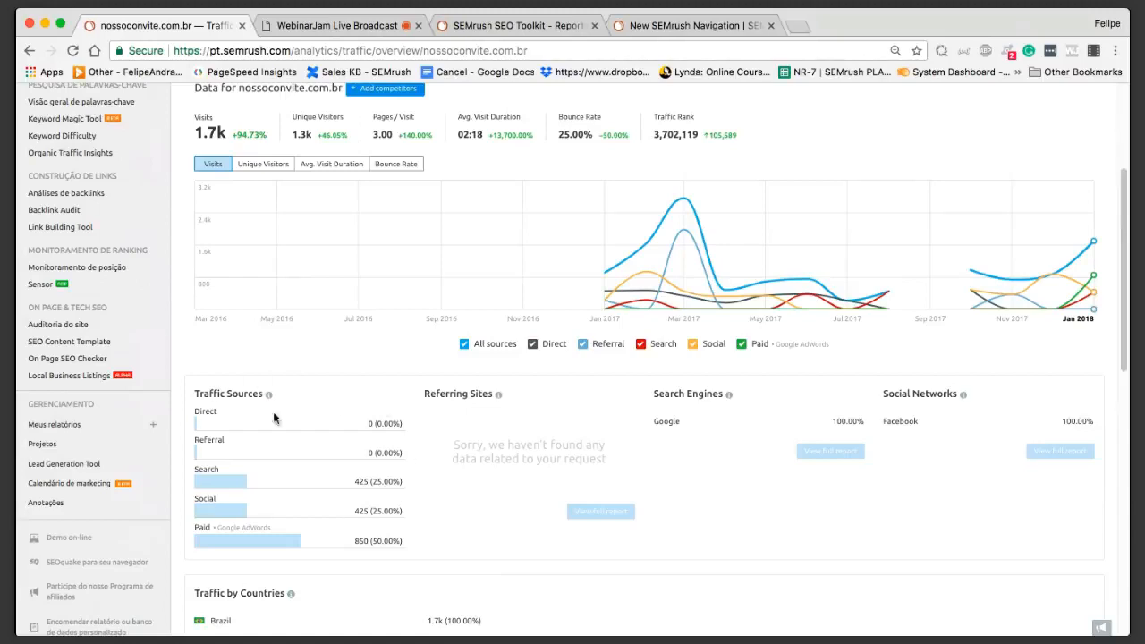
drag(374, 544, 349, 544)
click(356, 512)
drag(404, 511, 368, 511)
drag(352, 482, 403, 483)
click(407, 484)
scroll(419, 471, up, 1)
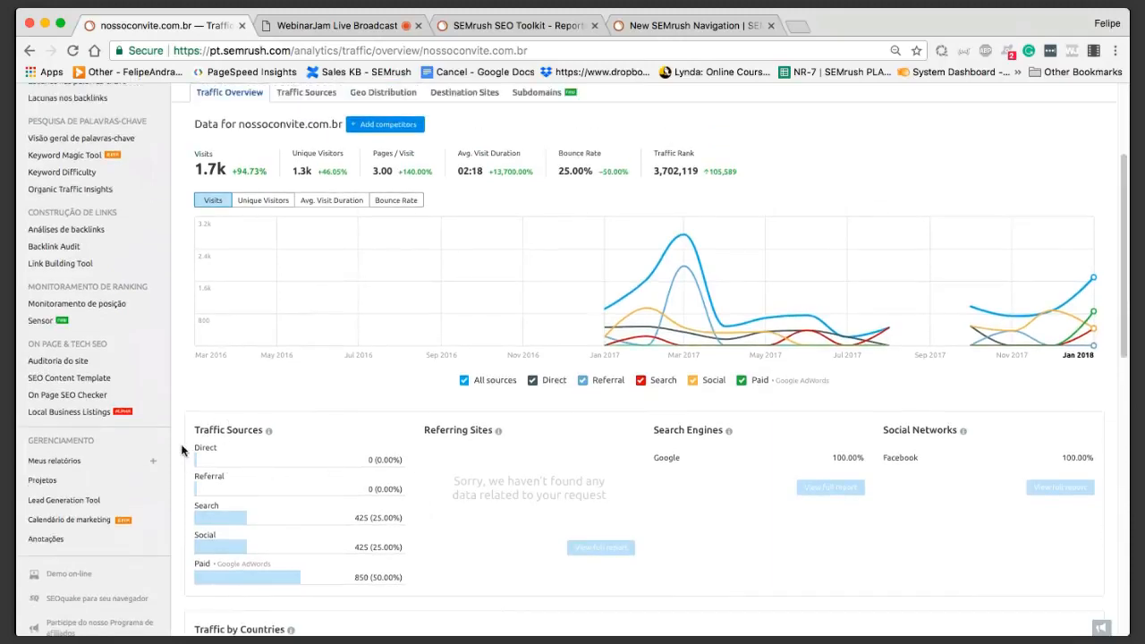
Step: Review the nossoconvite.com.br overview metrics and visits chart, and check the information note on Traffic Sources
scroll(386, 457, up, 1)
scroll(387, 457, up, 3)
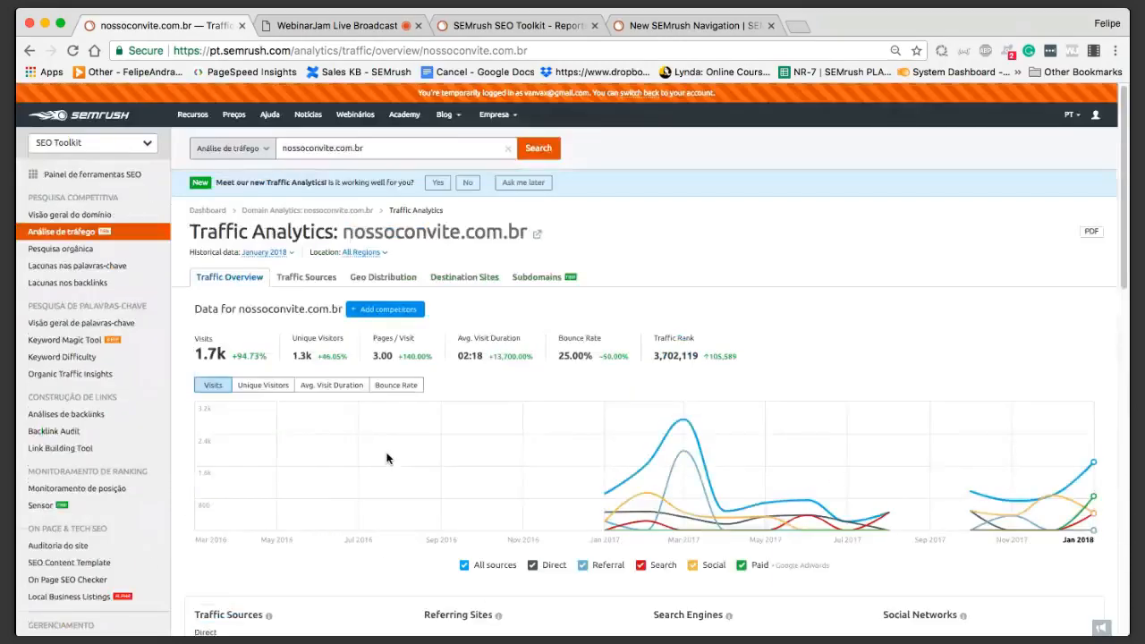
scroll(359, 442, down, 1)
scroll(368, 535, down, 1)
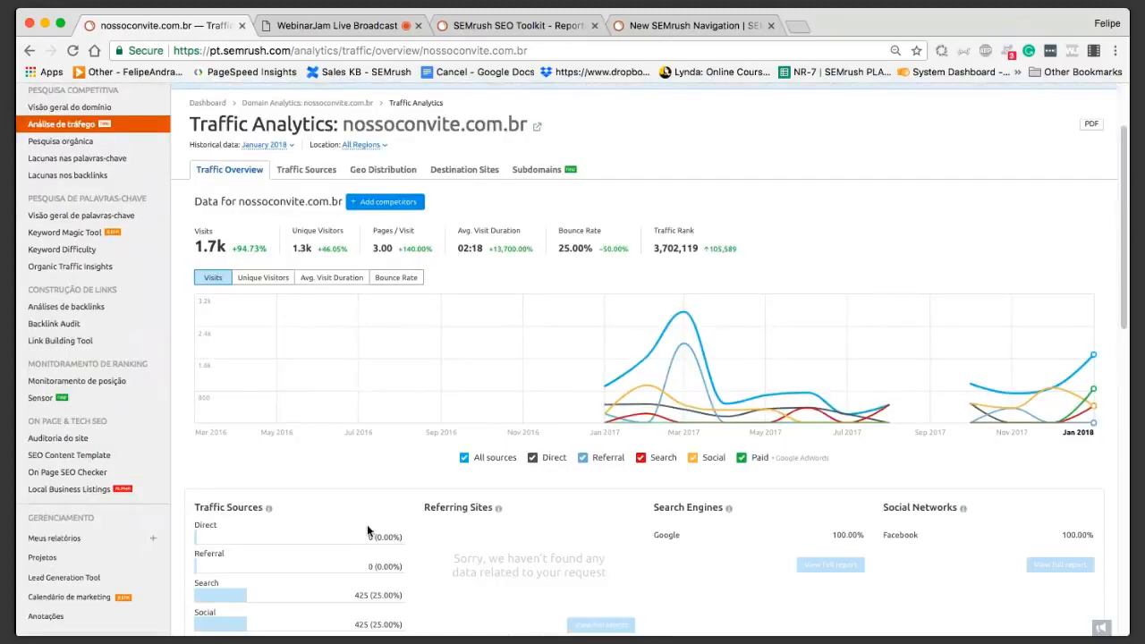
mouse_move(268, 512)
scroll(324, 552, down, 3)
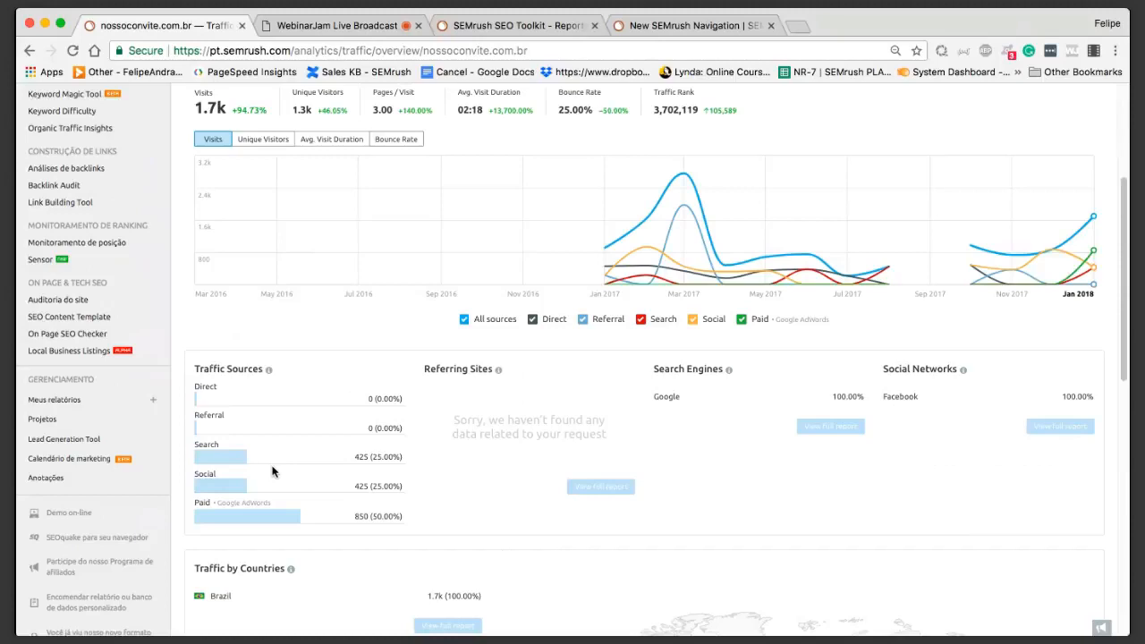
Step: View the countries available in the location filter for nossoconvite.com.br without changing the region
scroll(273, 472, up, 2)
scroll(273, 473, up, 3)
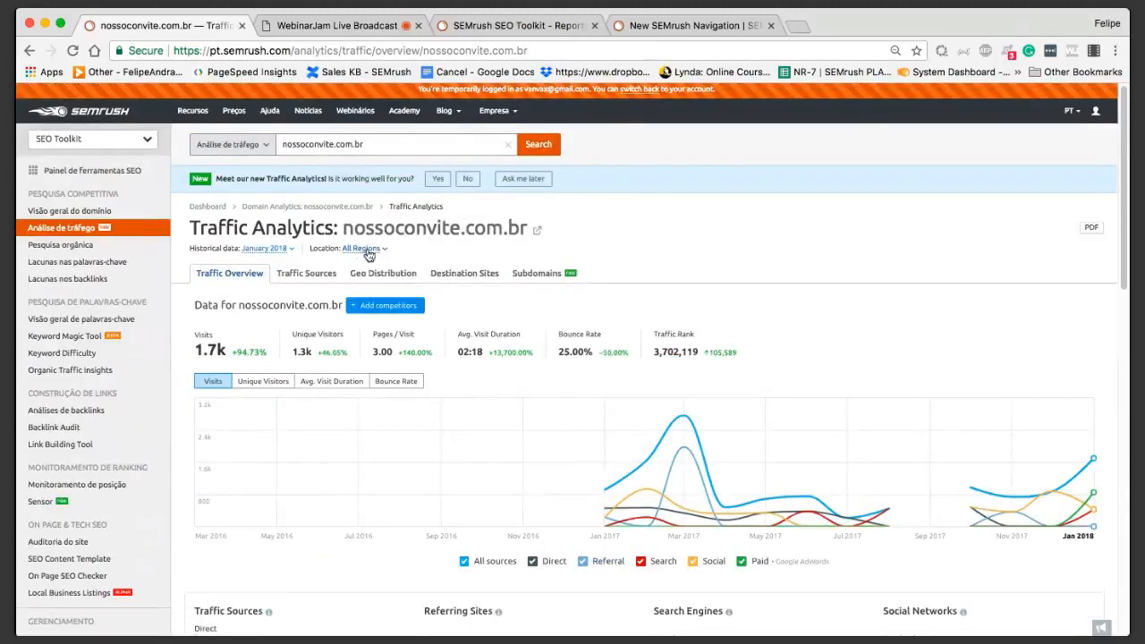
click(376, 254)
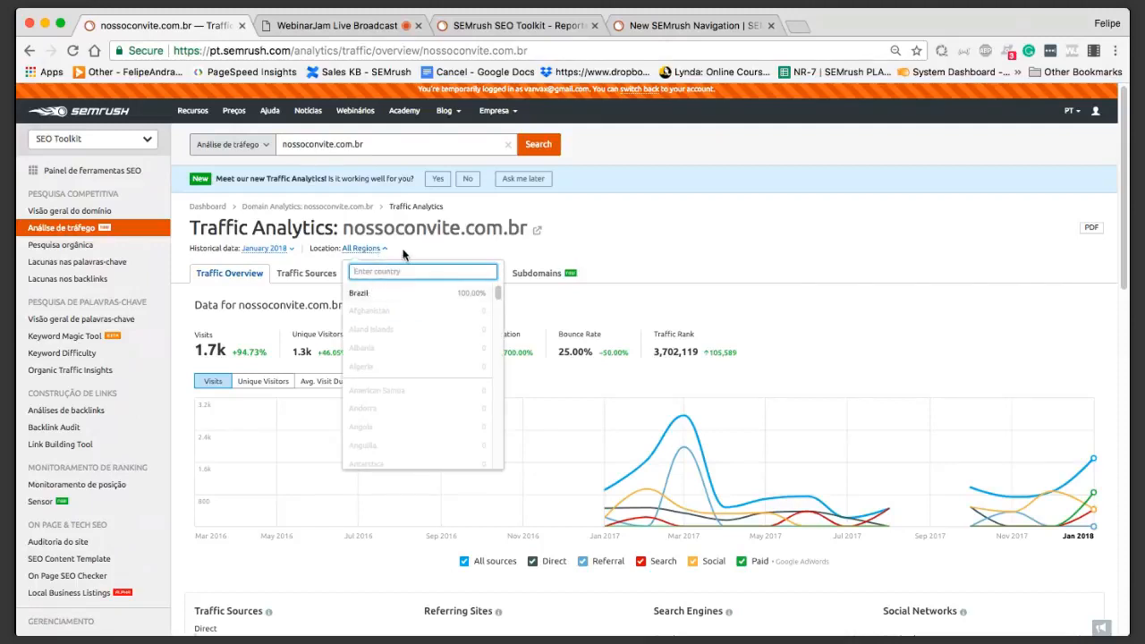
click(393, 143)
Step: Return to the magazineluiza.com.br traffic overview and view its location filter's breakdown by country
click(29, 50)
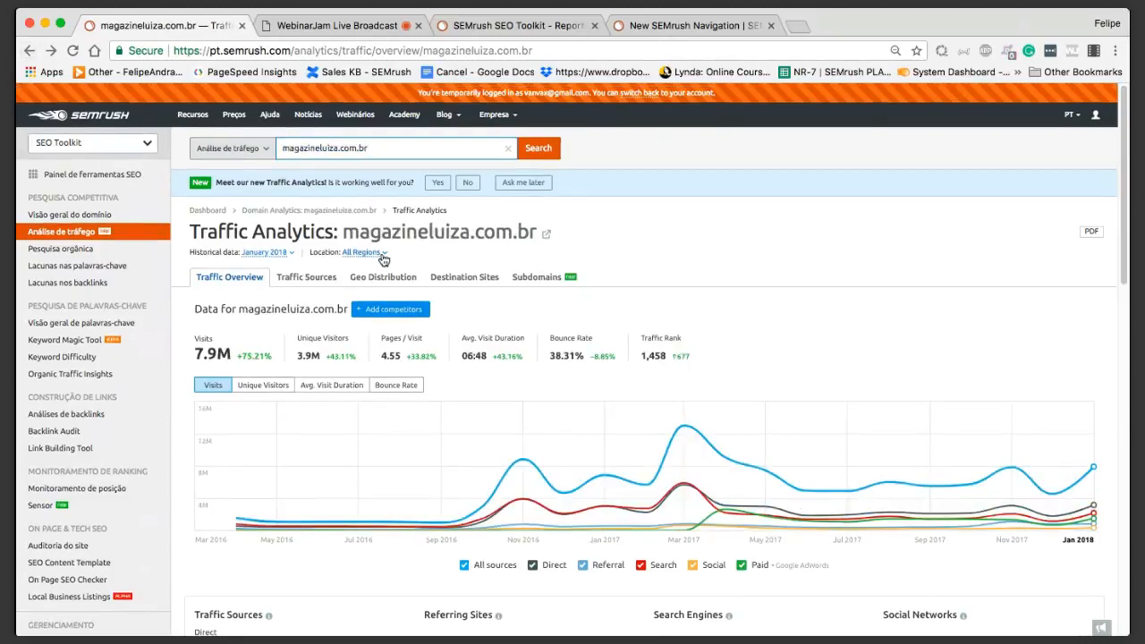
click(383, 256)
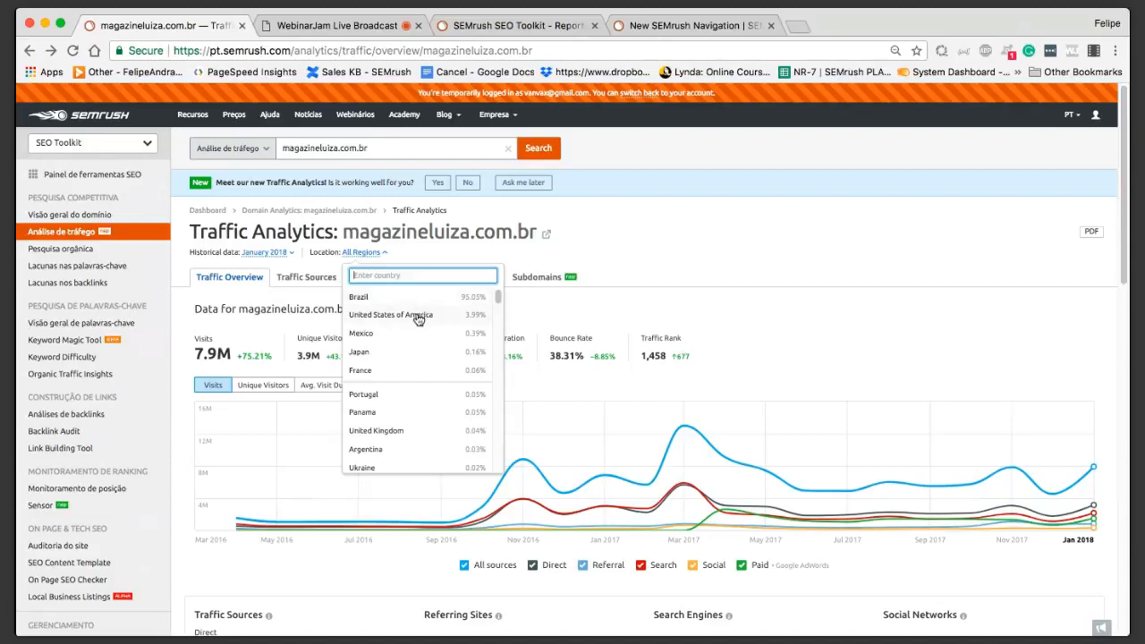
click(639, 257)
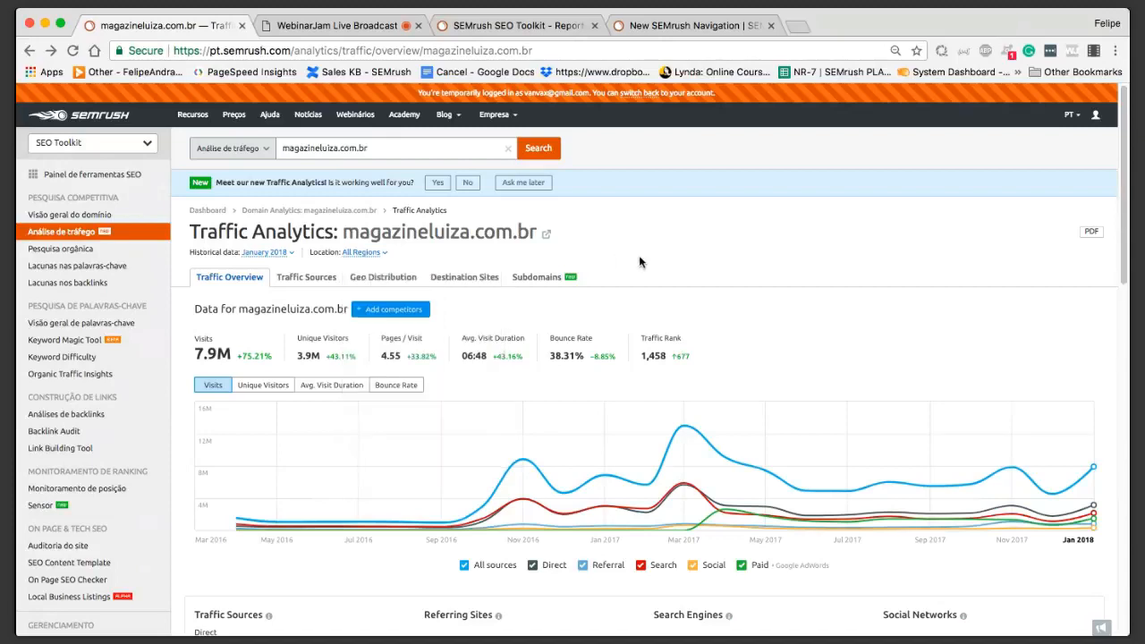
Step: View the months available as historical data for magazineluiza.com.br and look over its traffic overview
click(291, 257)
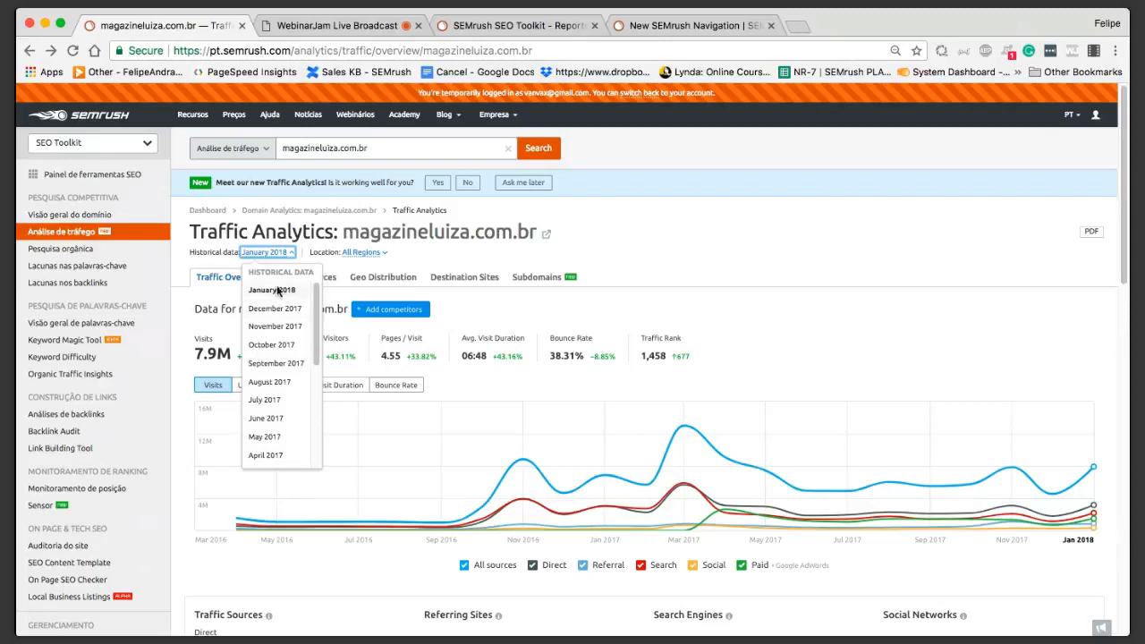
click(643, 263)
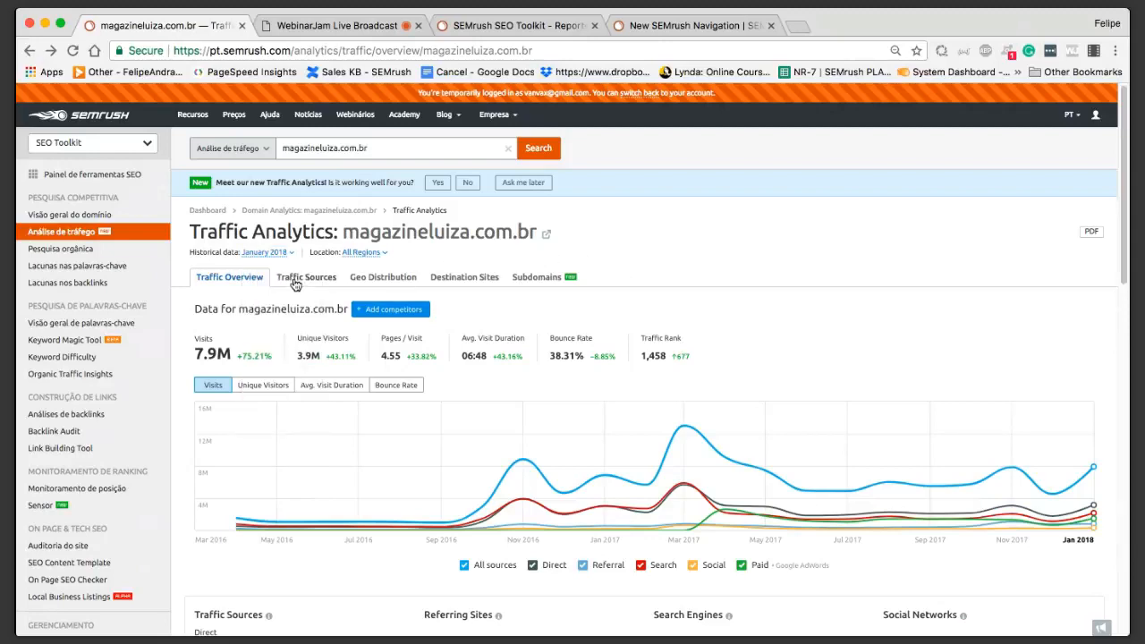
scroll(315, 287, down, 1)
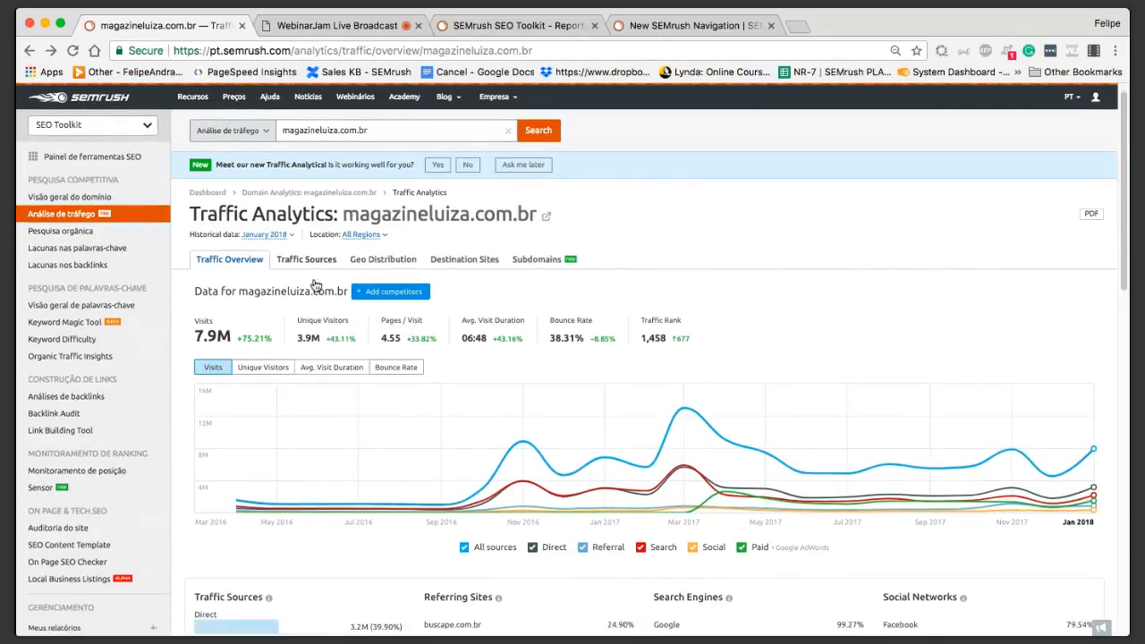
scroll(315, 284, down, 2)
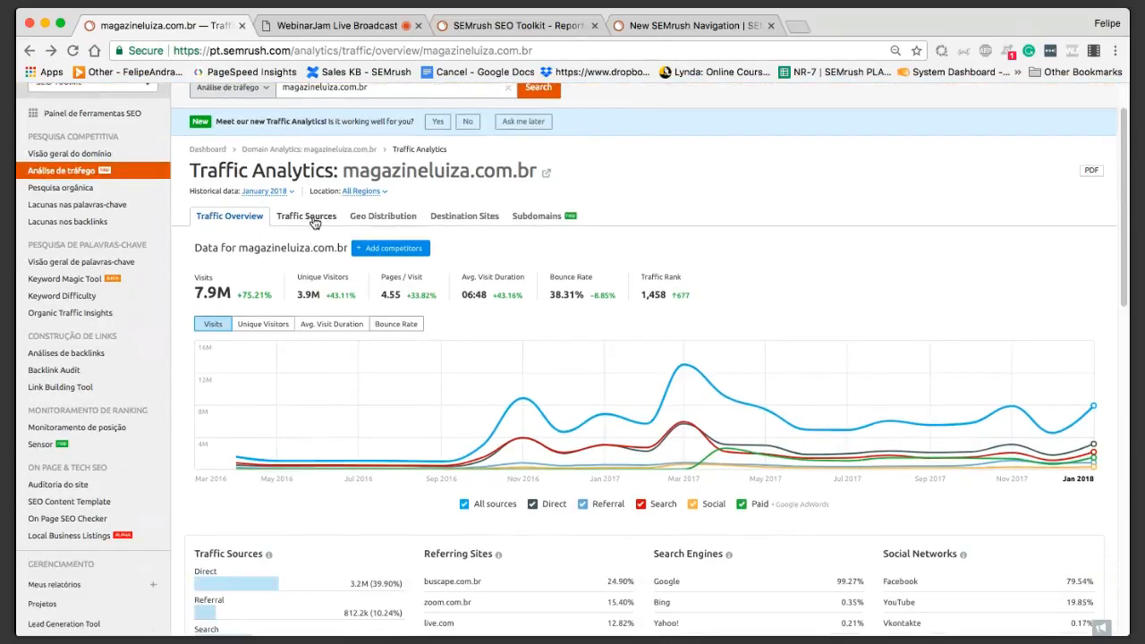
scroll(596, 246, down, 1)
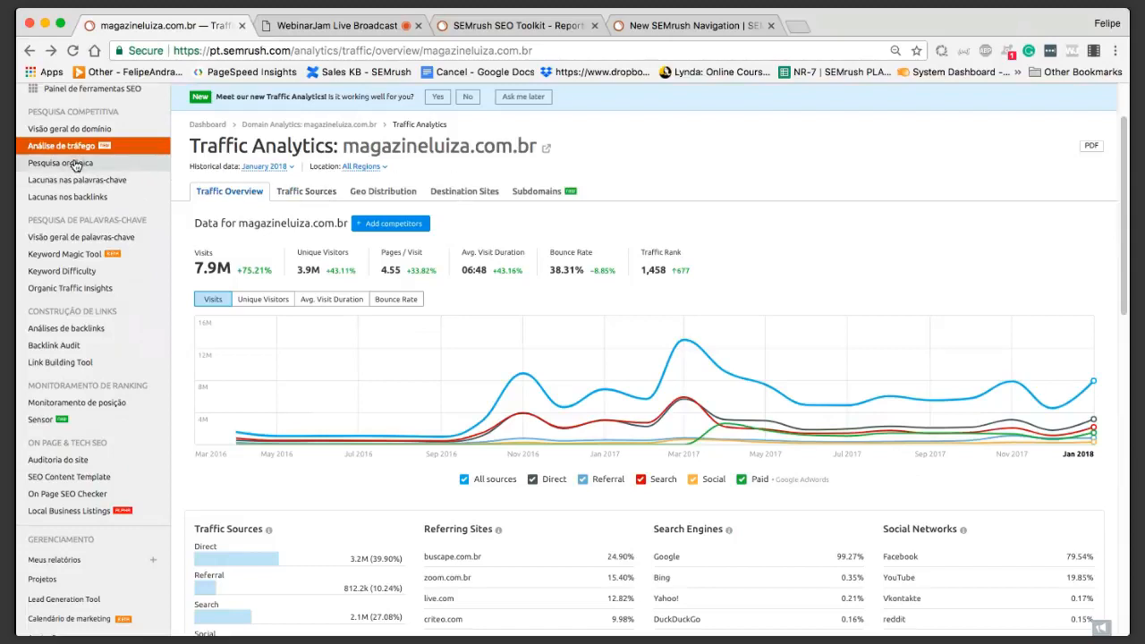
Step: Open Lacunas nas palavras-chave and compare the organic keywords of submarino.com.br and magazineluiza.com.br
scroll(168, 206, up, 1)
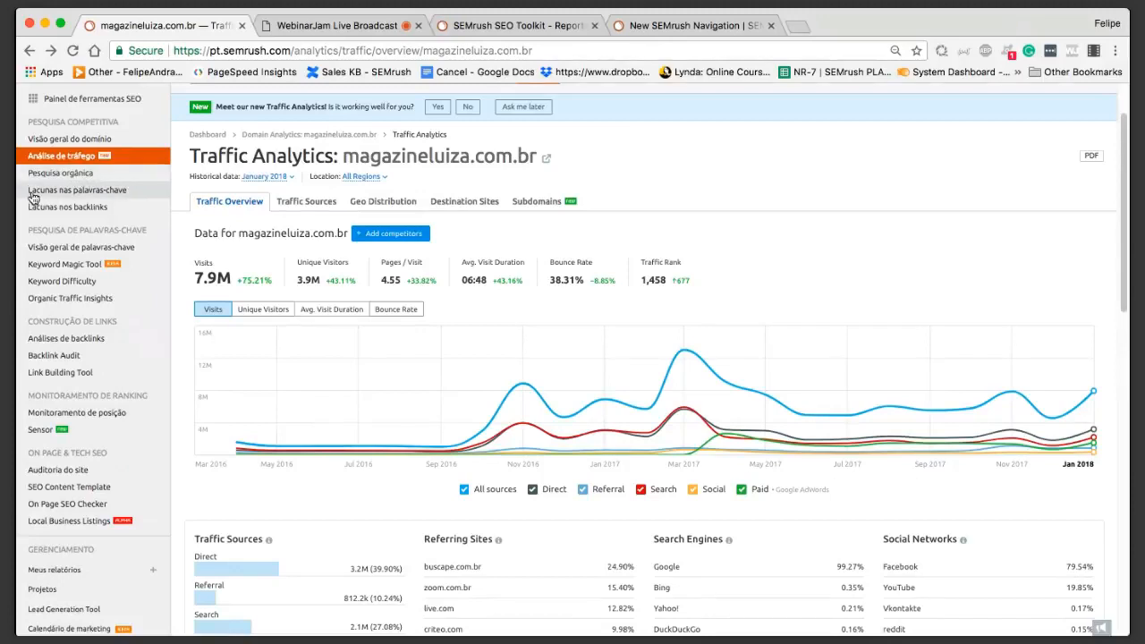
click(107, 196)
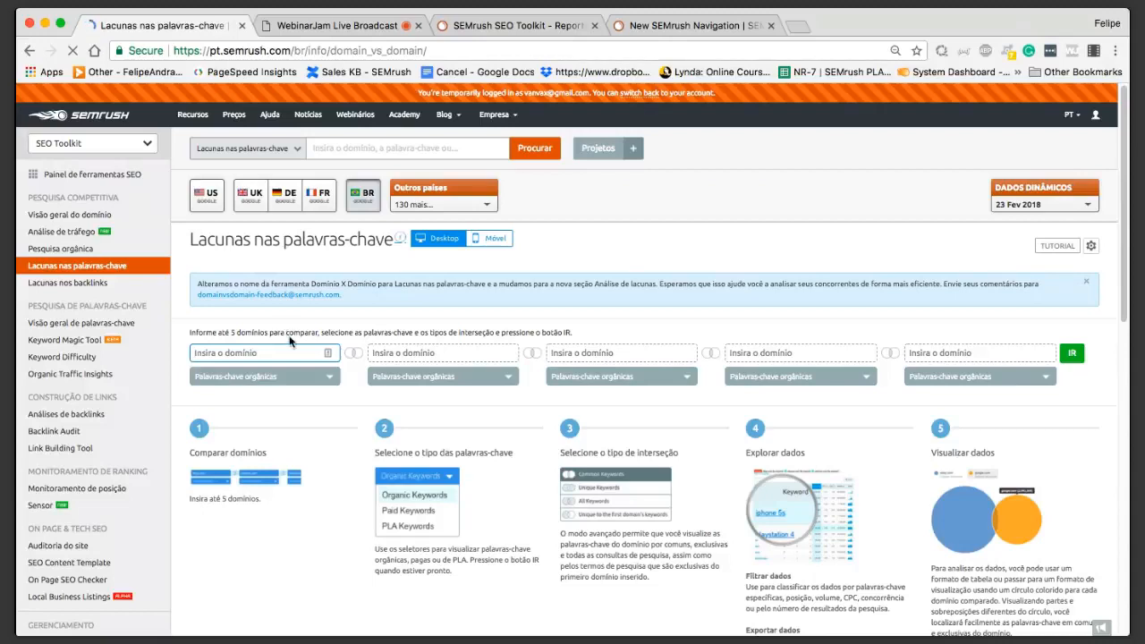
text(submarino.com.br)
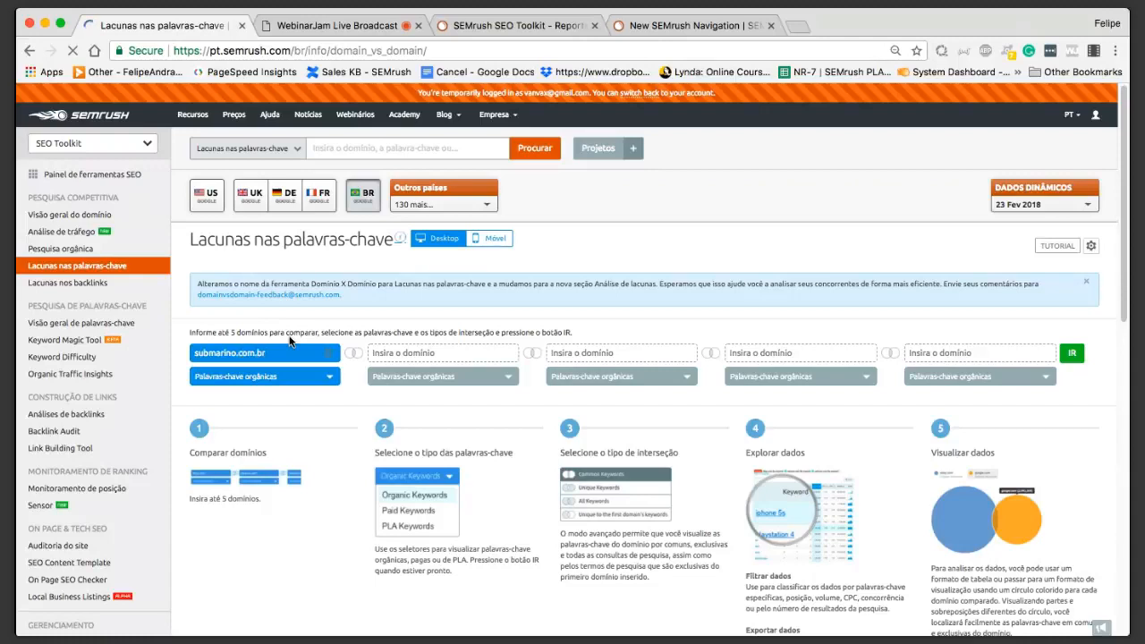
click(441, 352)
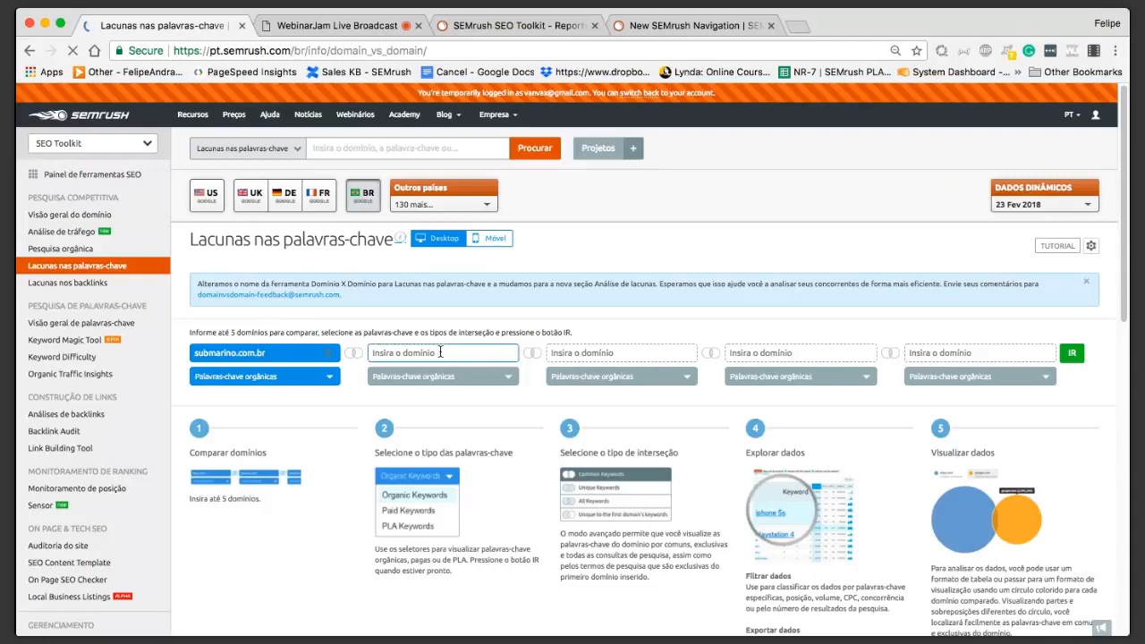
text(magazineluiza.com.br)
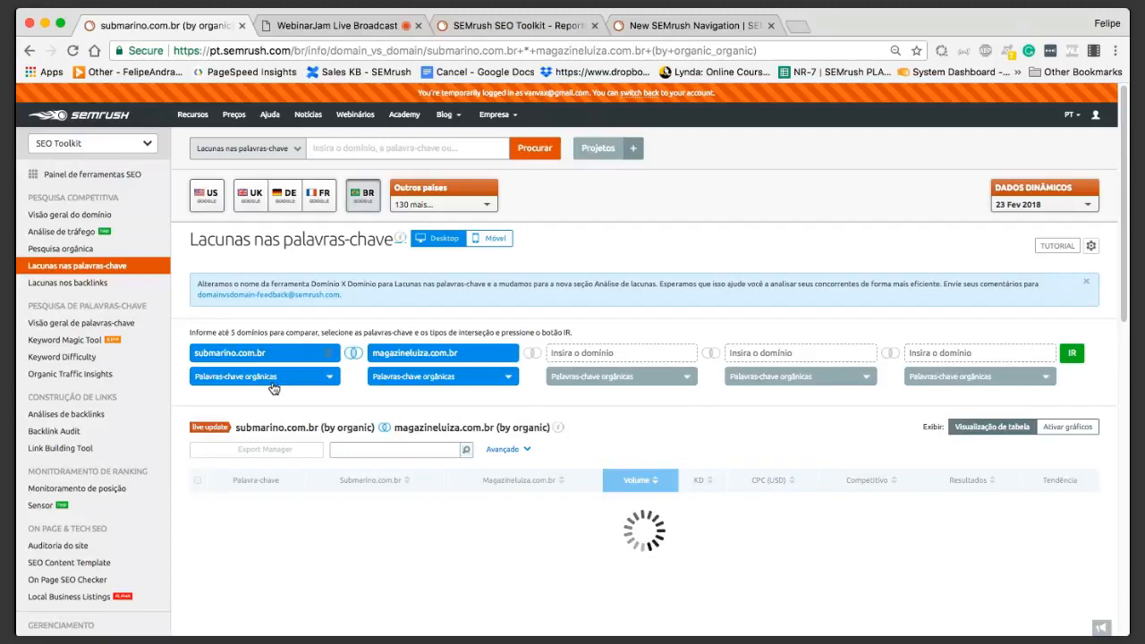
Step: View the keyword type options for submarino.com.br and examine the table of keywords common to both domains
click(269, 376)
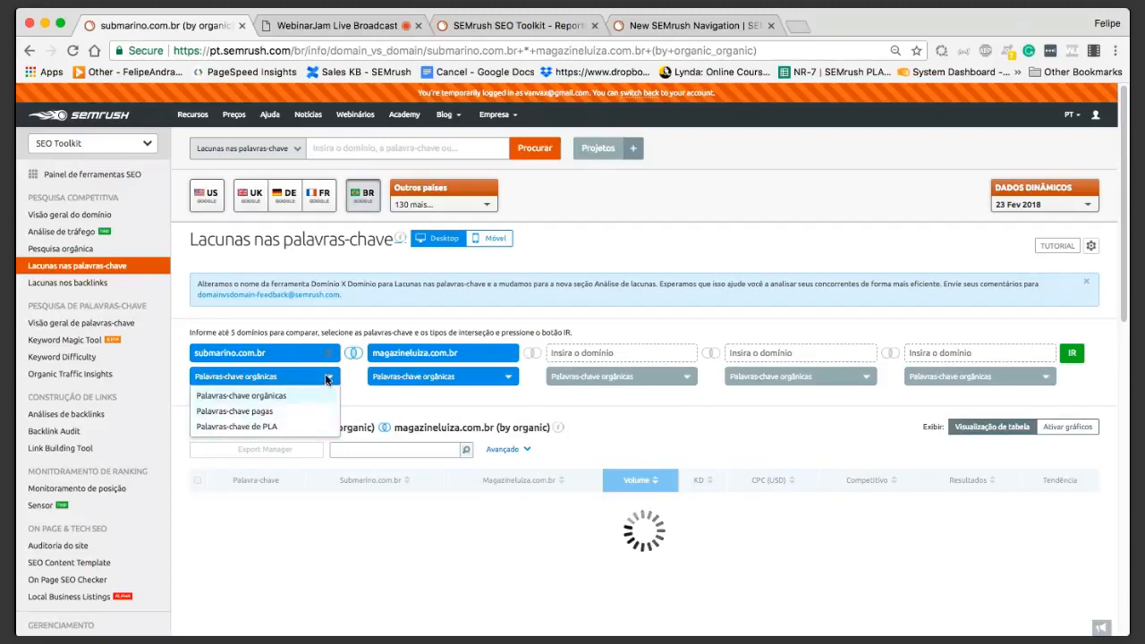
click(364, 407)
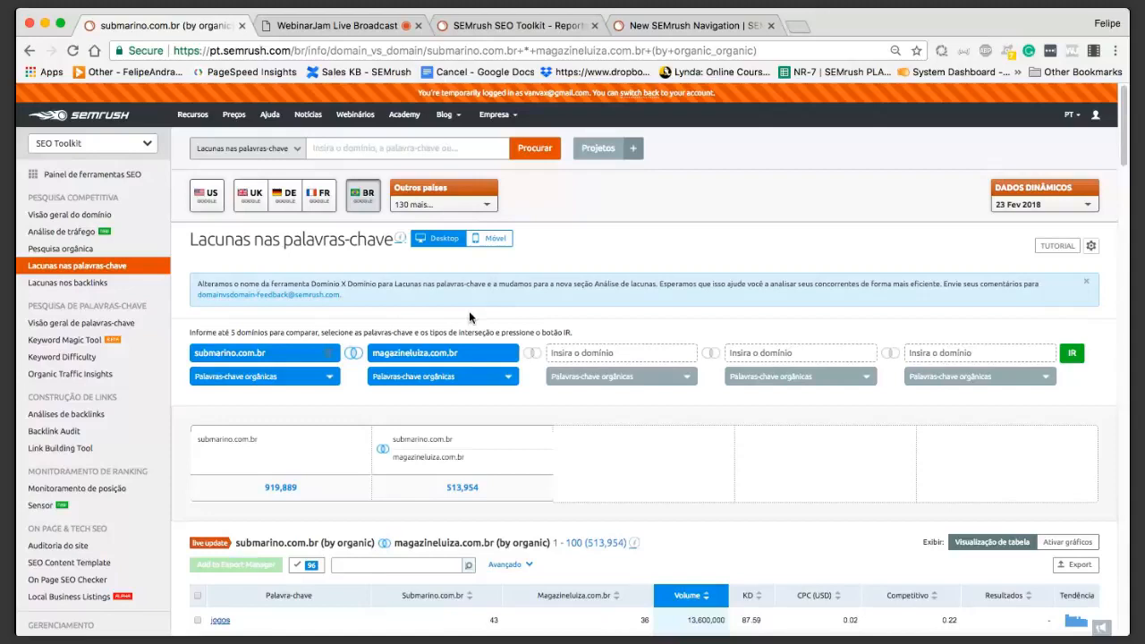
scroll(331, 257, down, 5)
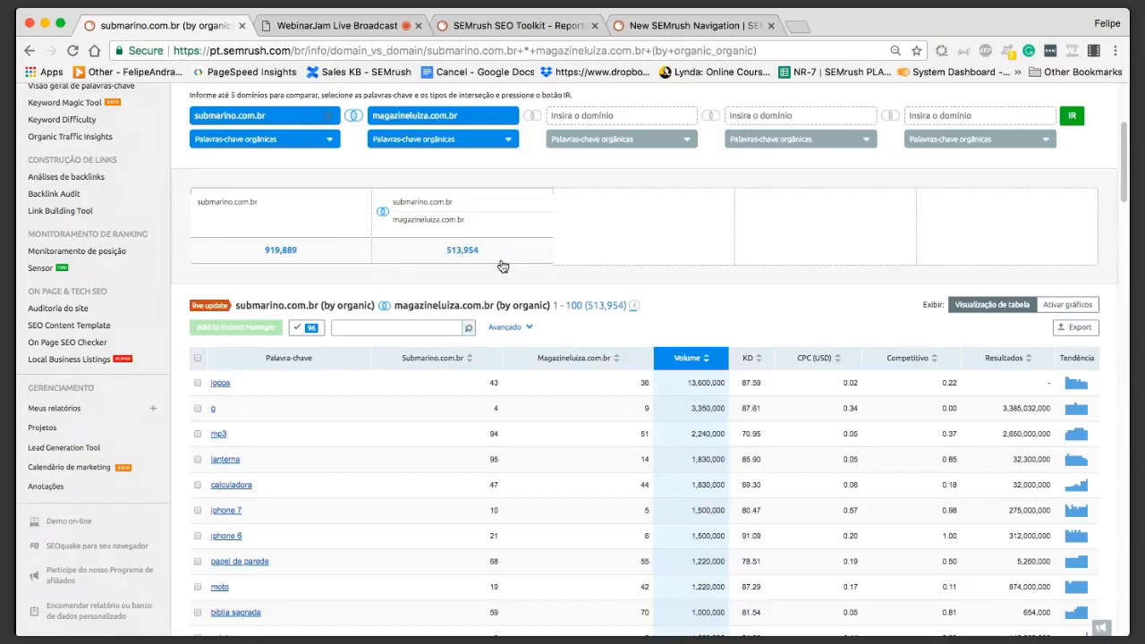
scroll(498, 252, down, 1)
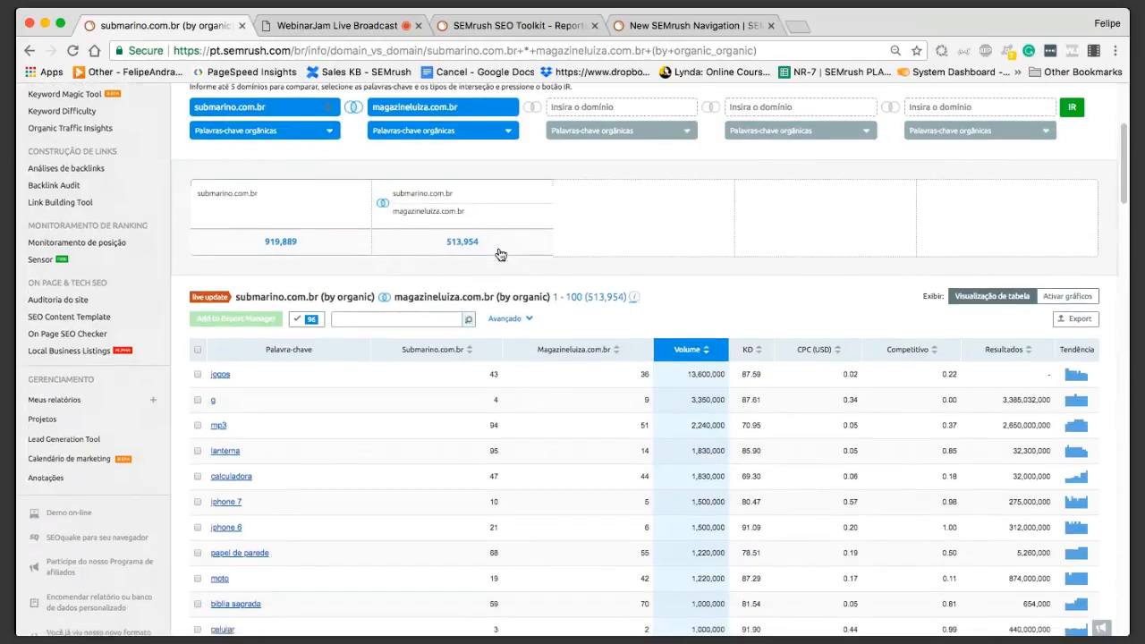
scroll(499, 247, down, 5)
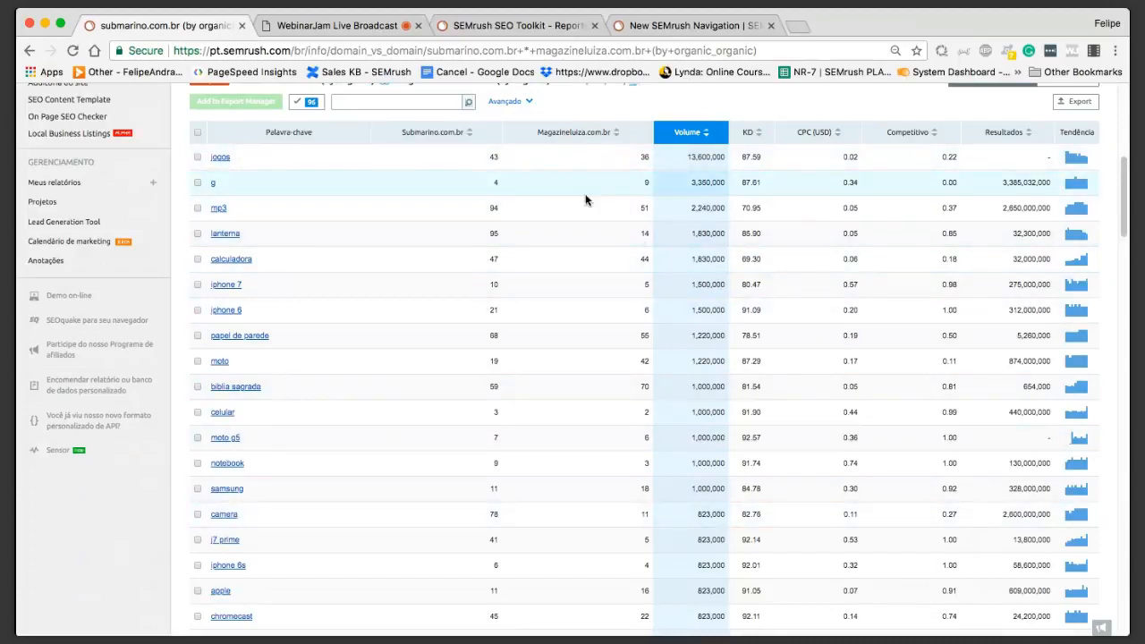
scroll(448, 215, up, 1)
scroll(463, 236, up, 2)
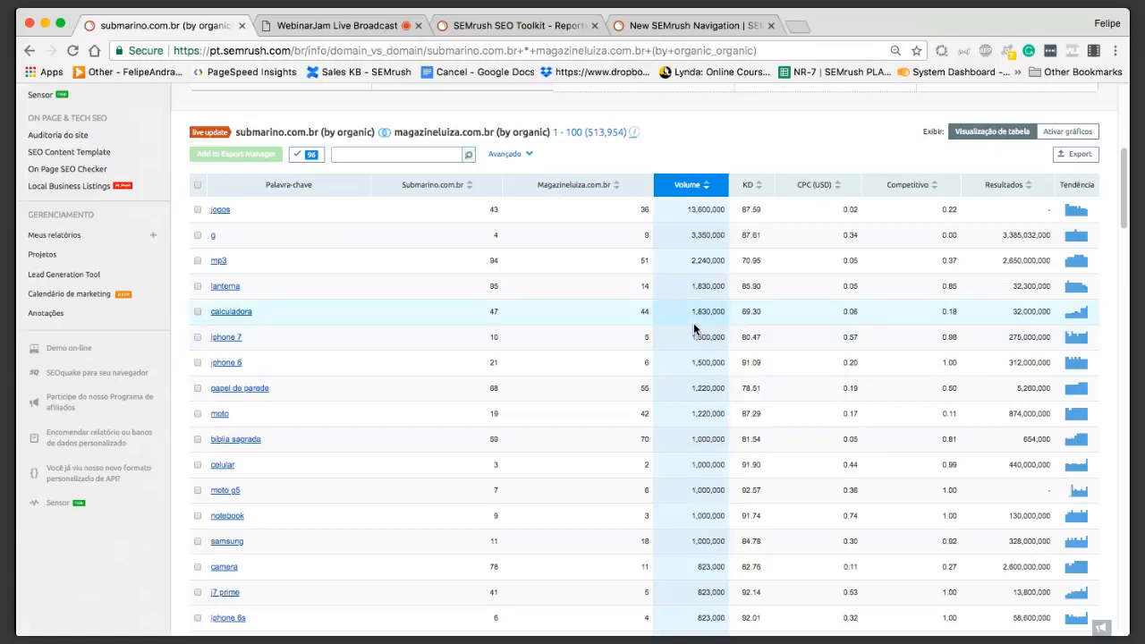
scroll(577, 285, up, 1)
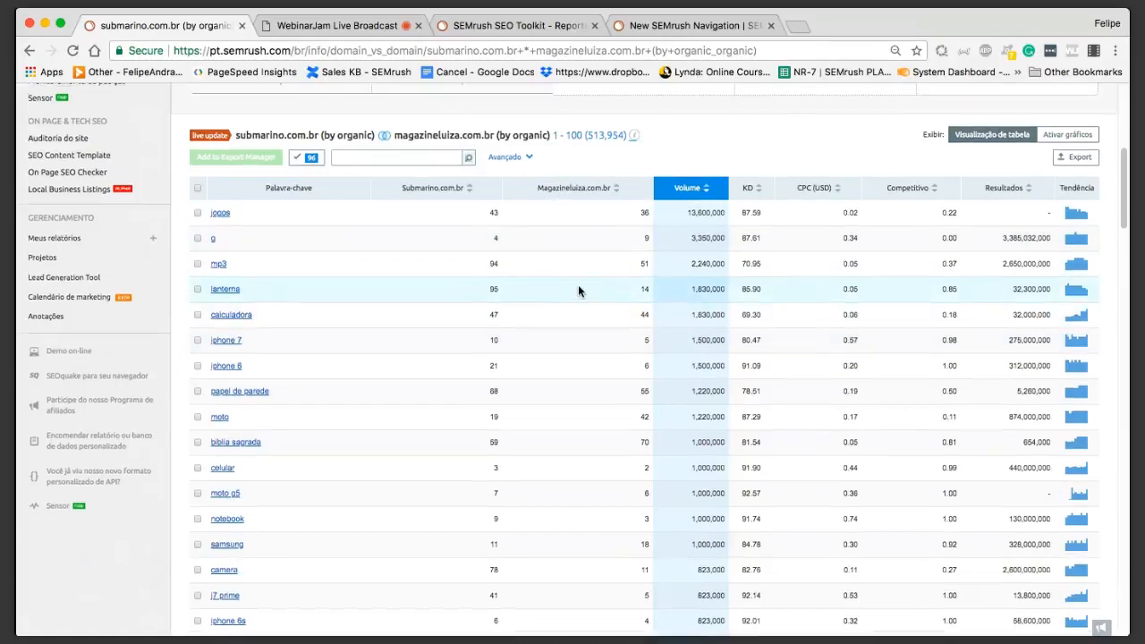
Step: Rerun the comparison with the intersection set to keywords exclusive to the first domain, submarino.com.br, and view the resulting table
scroll(578, 285, up, 5)
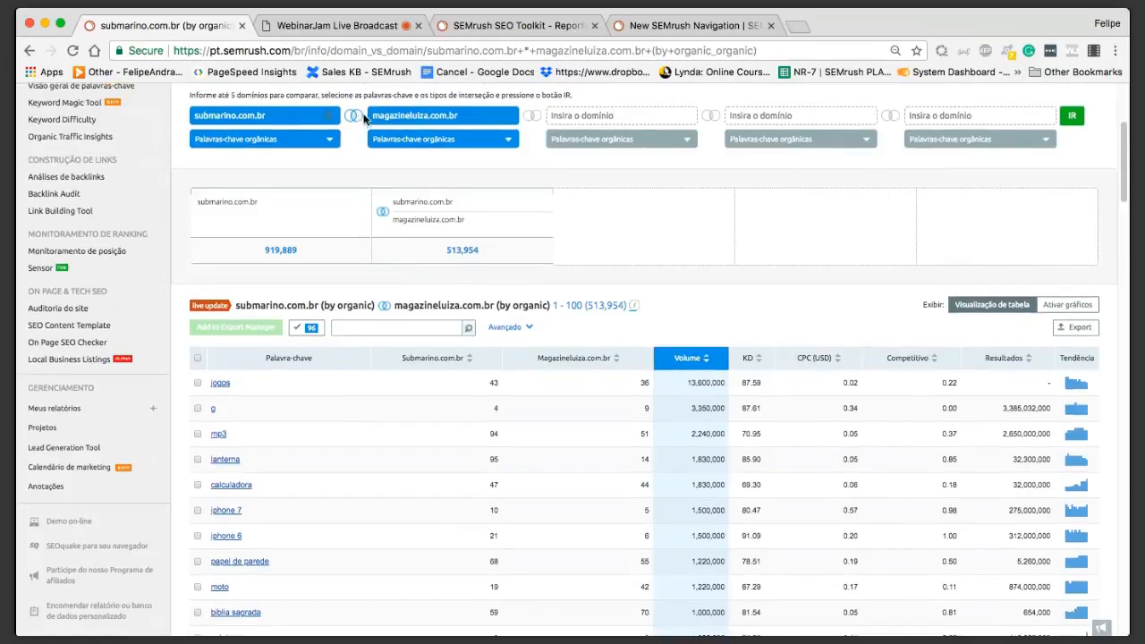
click(351, 118)
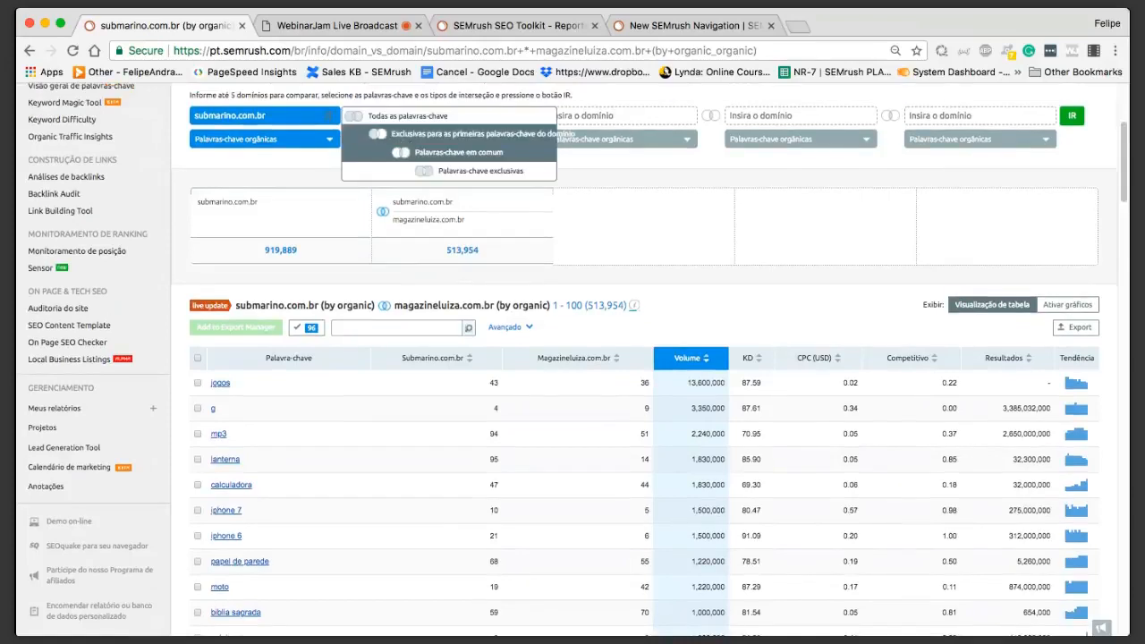
click(479, 138)
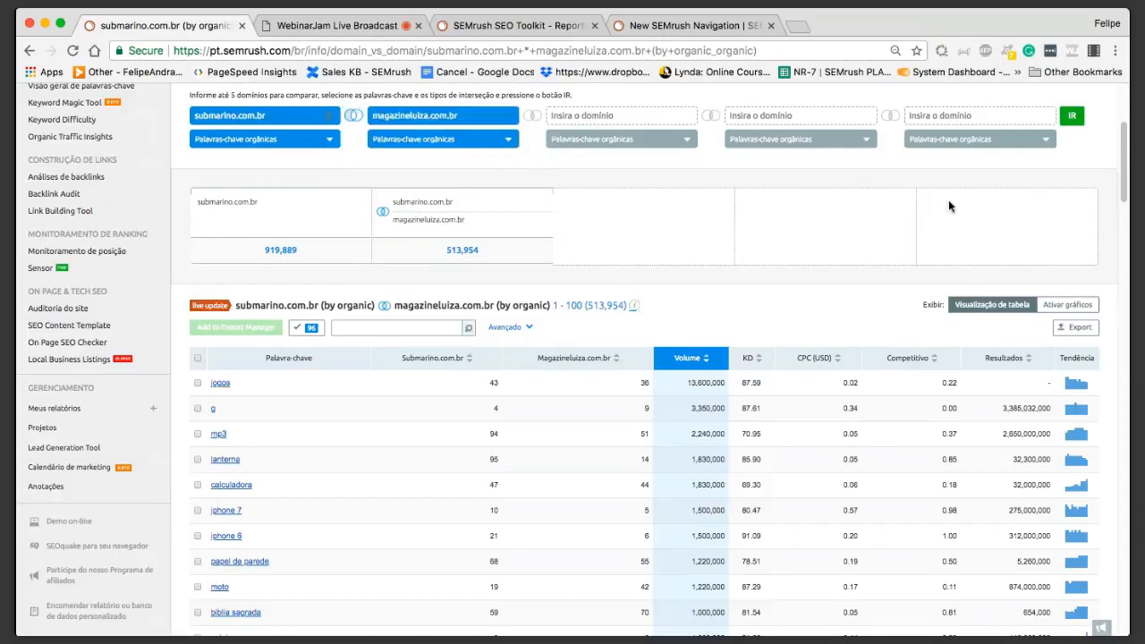
click(1072, 115)
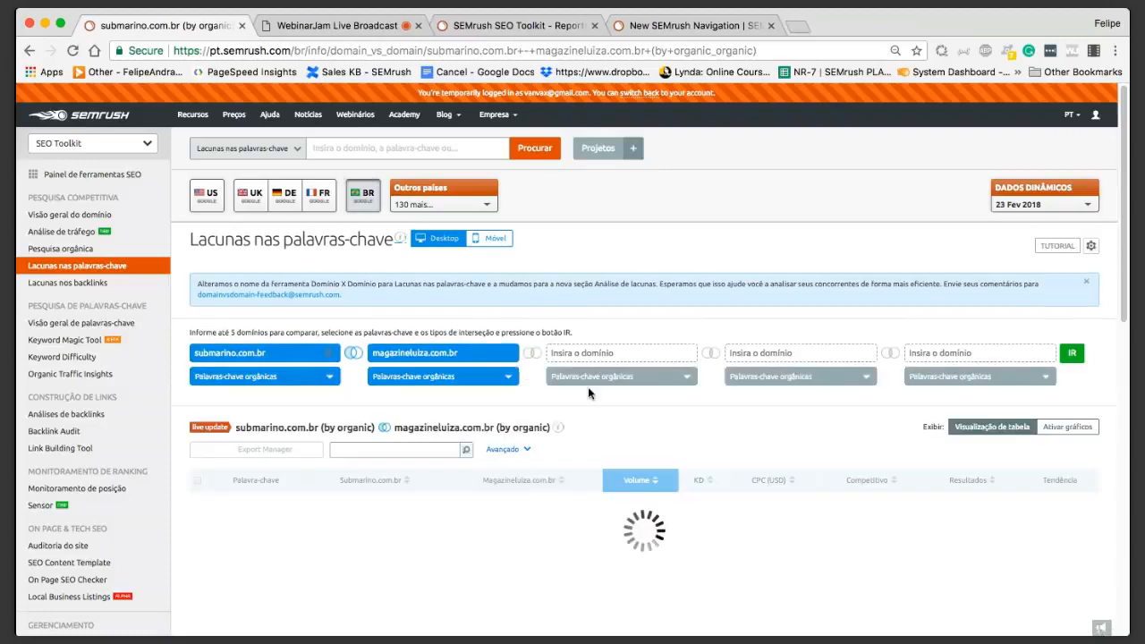
scroll(499, 337, down, 2)
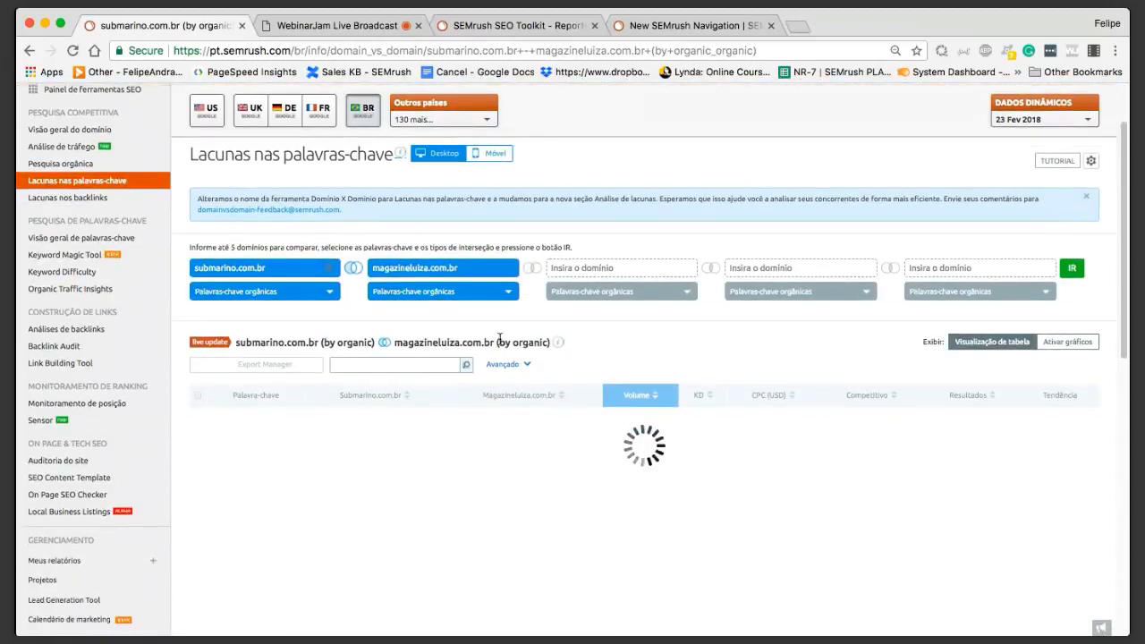
scroll(500, 338, down, 1)
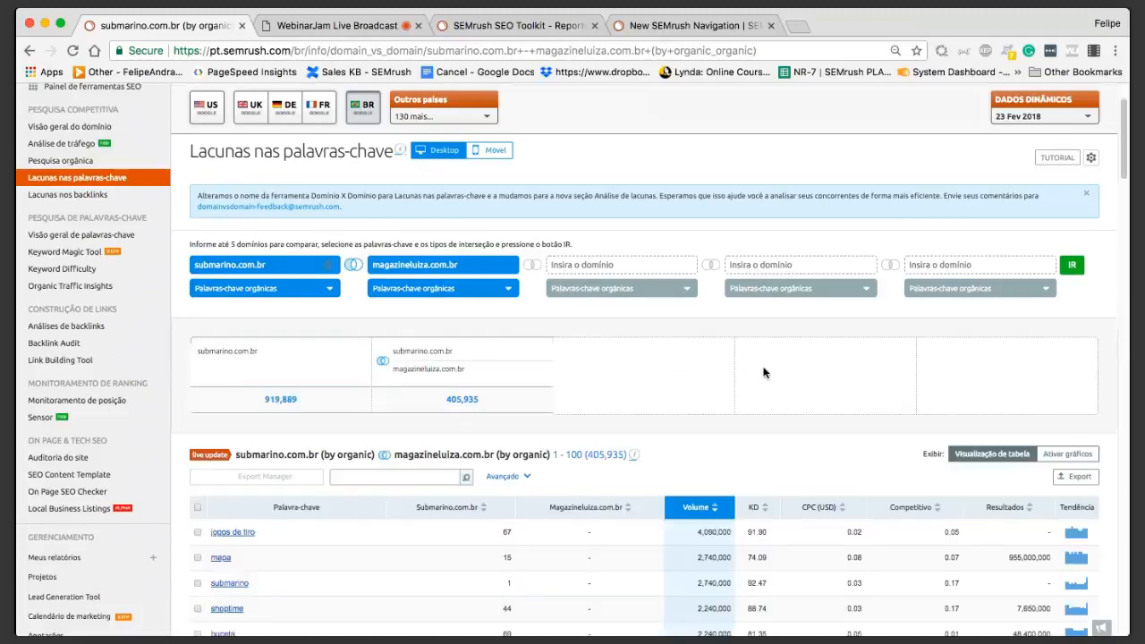
scroll(762, 369, down, 4)
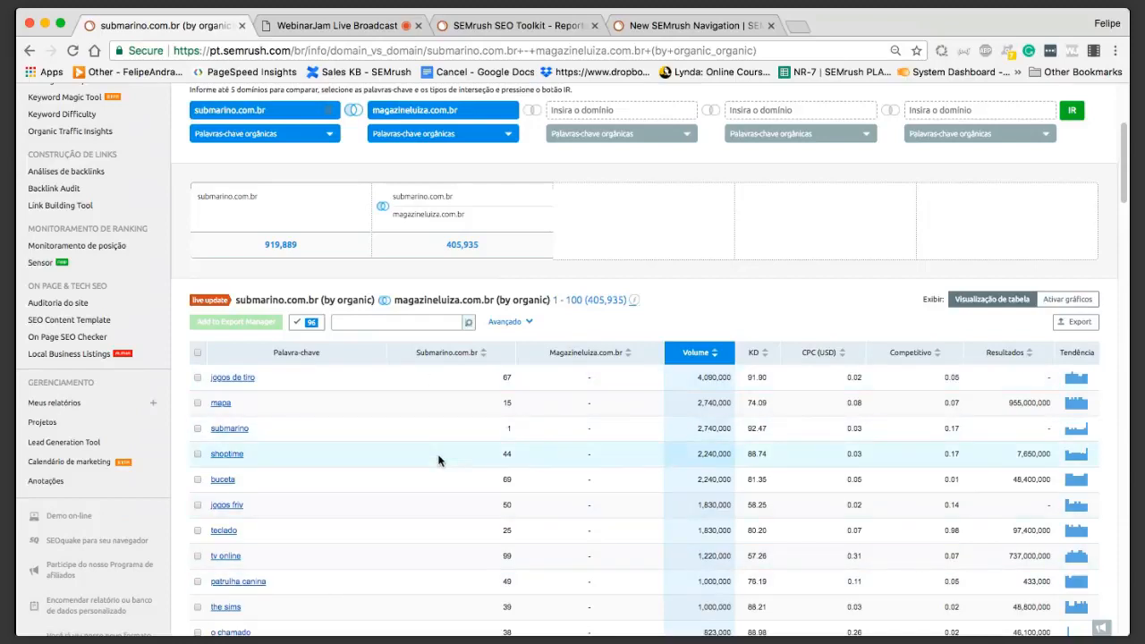
Step: Open the Lacunas nos backlinks report and enter submarino.com.br as the first domain to compare
scroll(466, 420, up, 1)
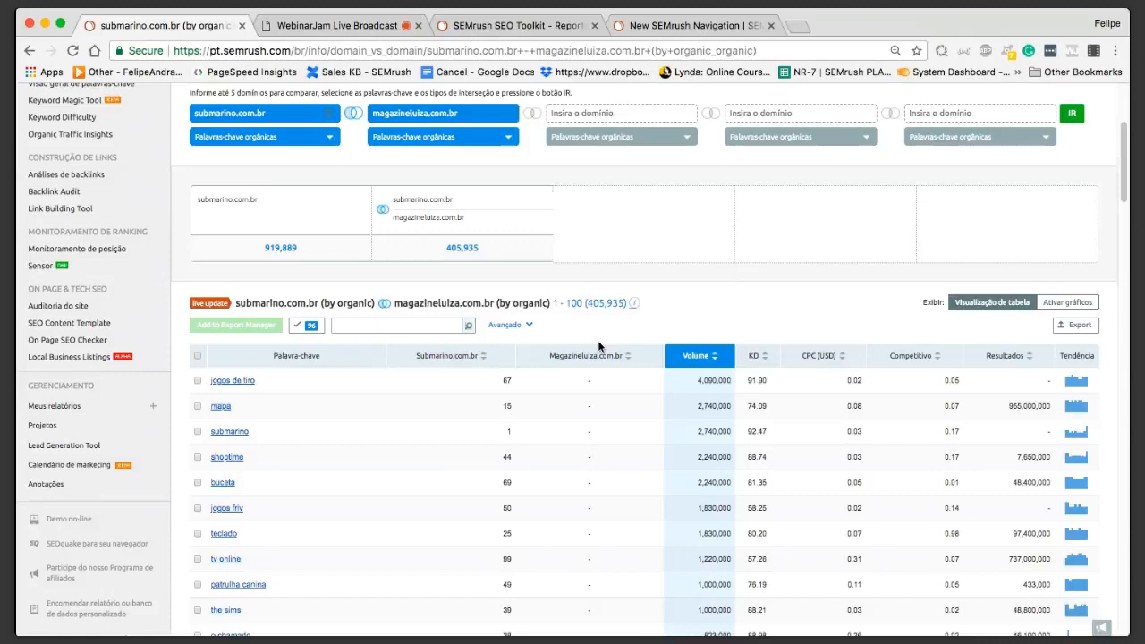
scroll(598, 347, up, 4)
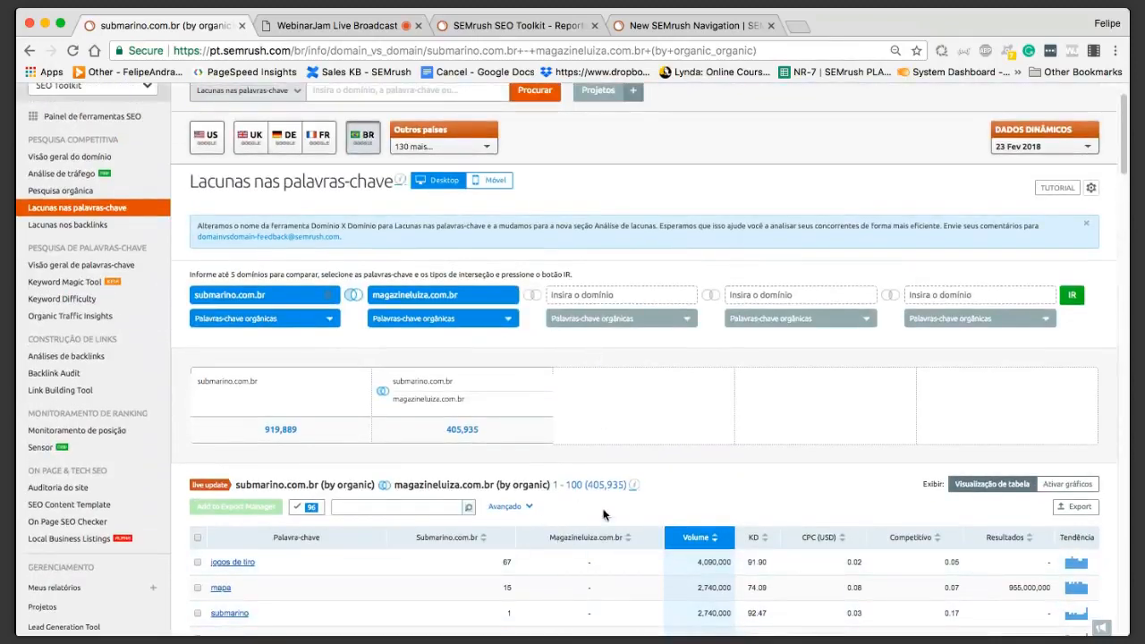
scroll(497, 311, up, 1)
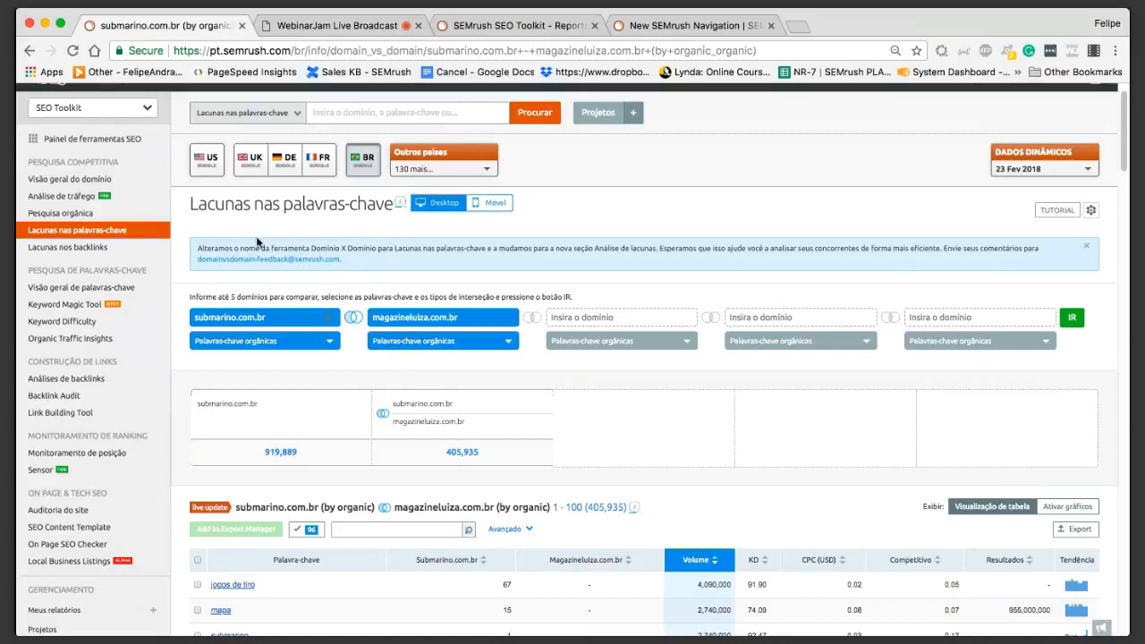
scroll(205, 280, up, 1)
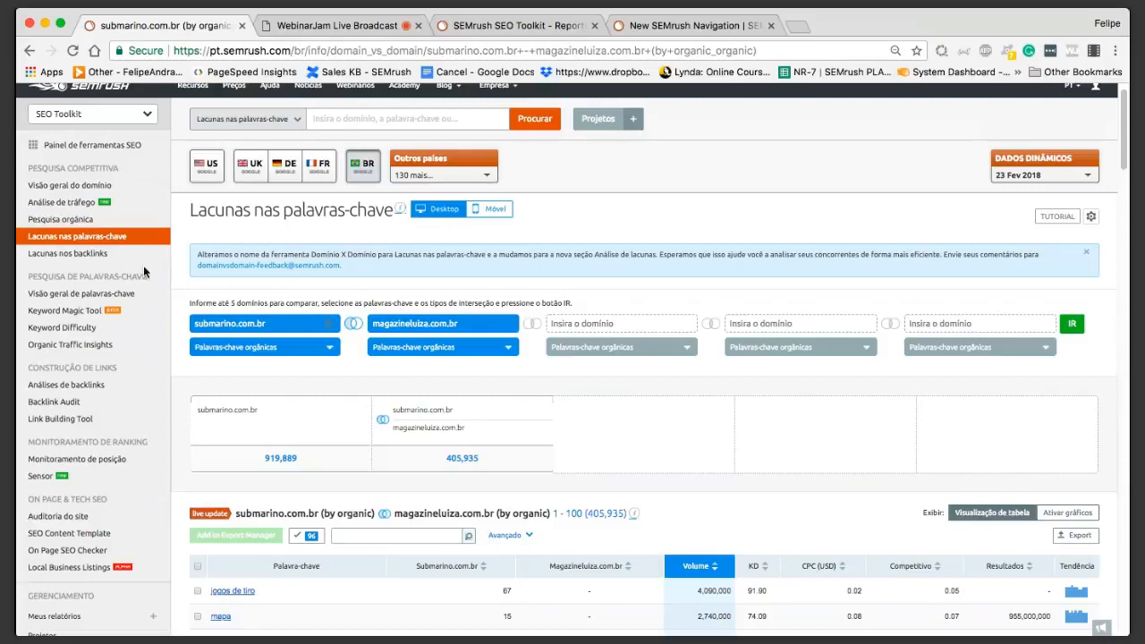
click(90, 259)
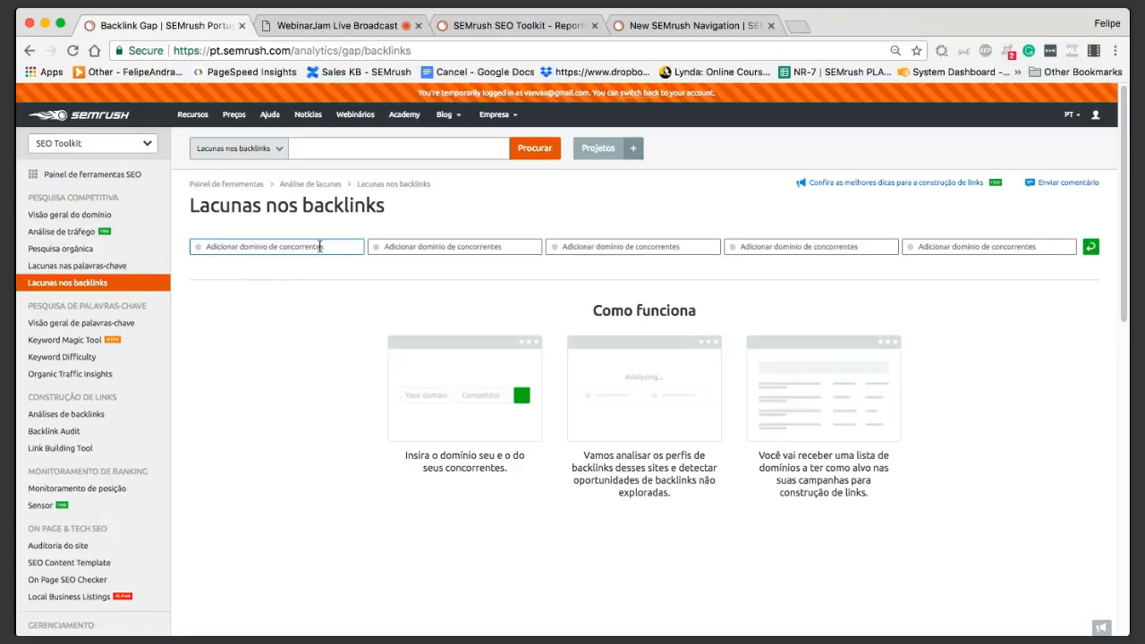
text(su)
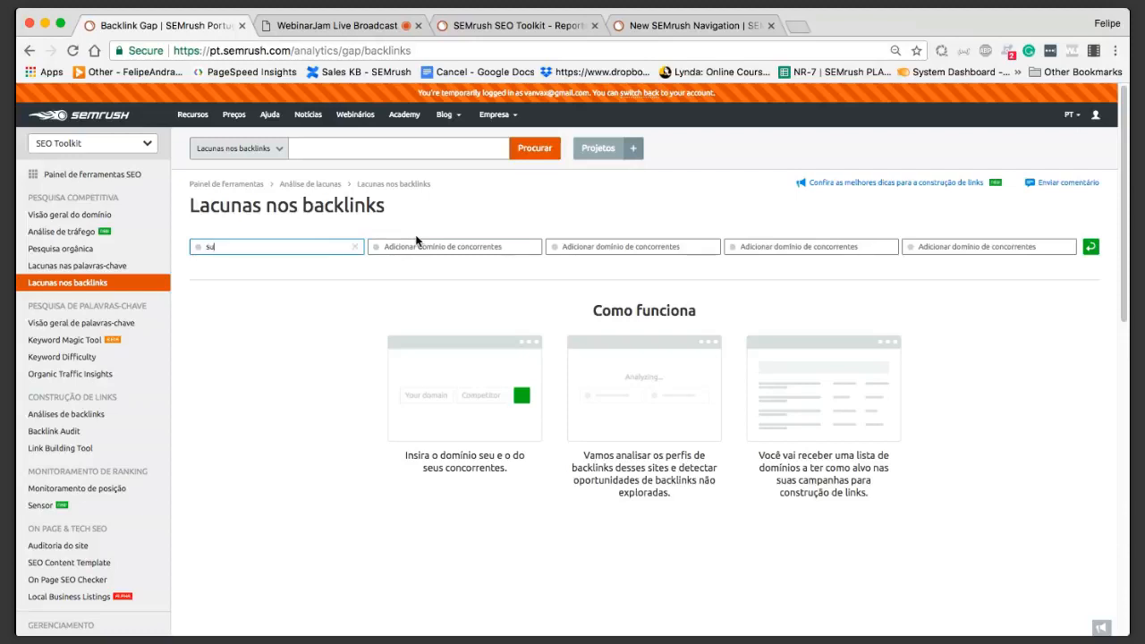
text(bmarino.com.br)
Step: Add americanas.com.br from the suggested competitors as the second domain and run the backlink comparison
key(Tab)
text(ma)
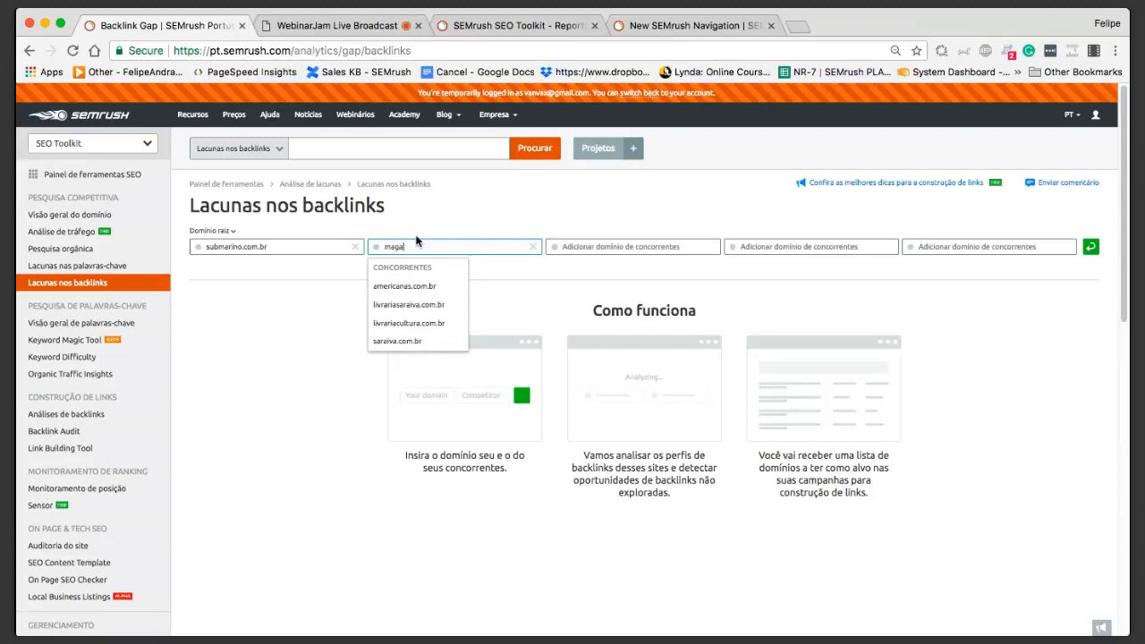
key(Down)
key(Down)
key(Up)
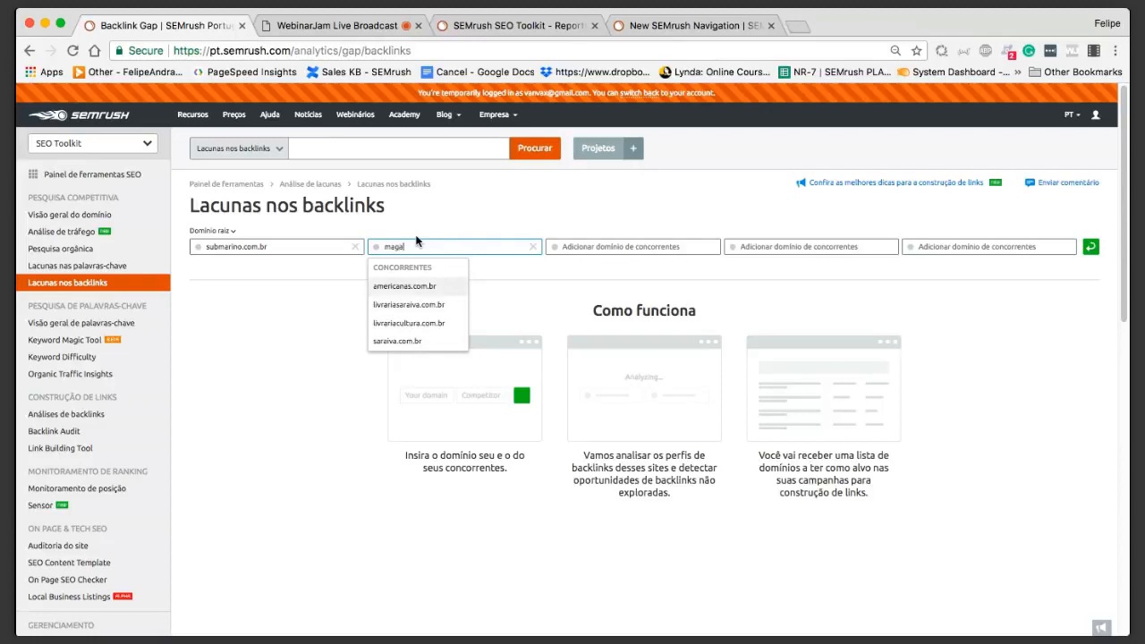
key(Return)
click(1091, 248)
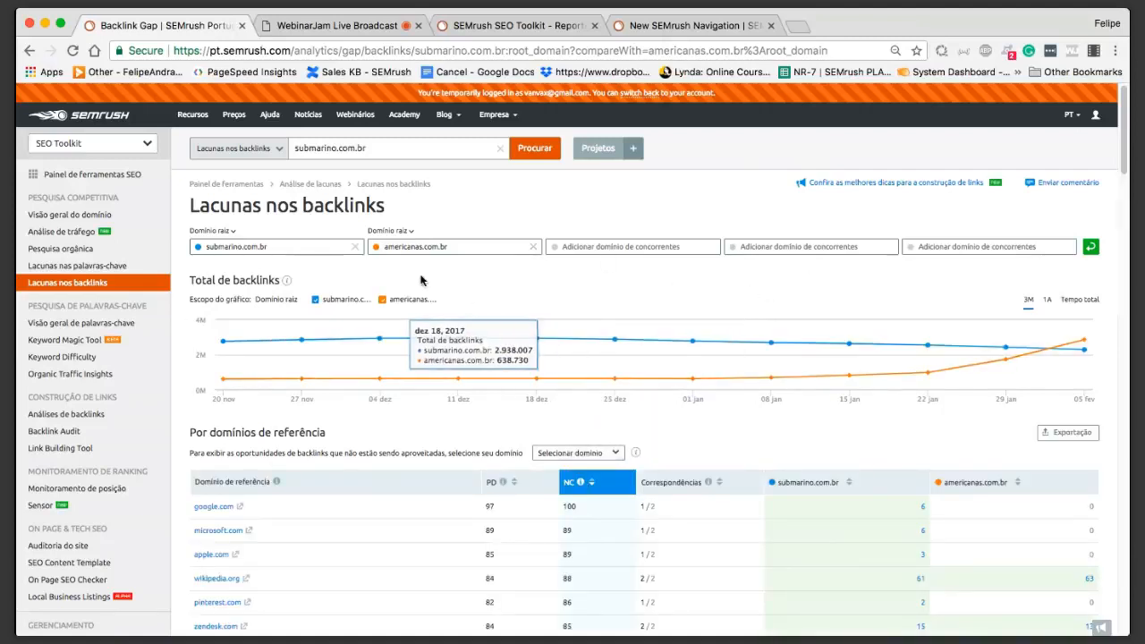
Step: Examine the total backlinks chart and the referring domains table, including the explanation of the PD metric
scroll(343, 307, down, 2)
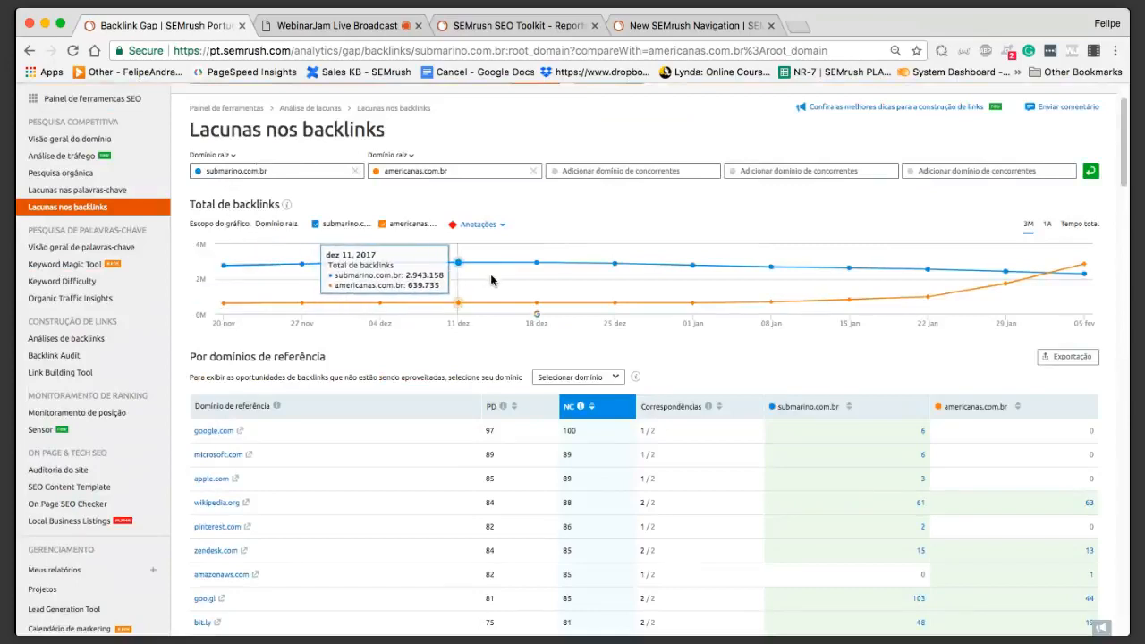
scroll(491, 281, up, 1)
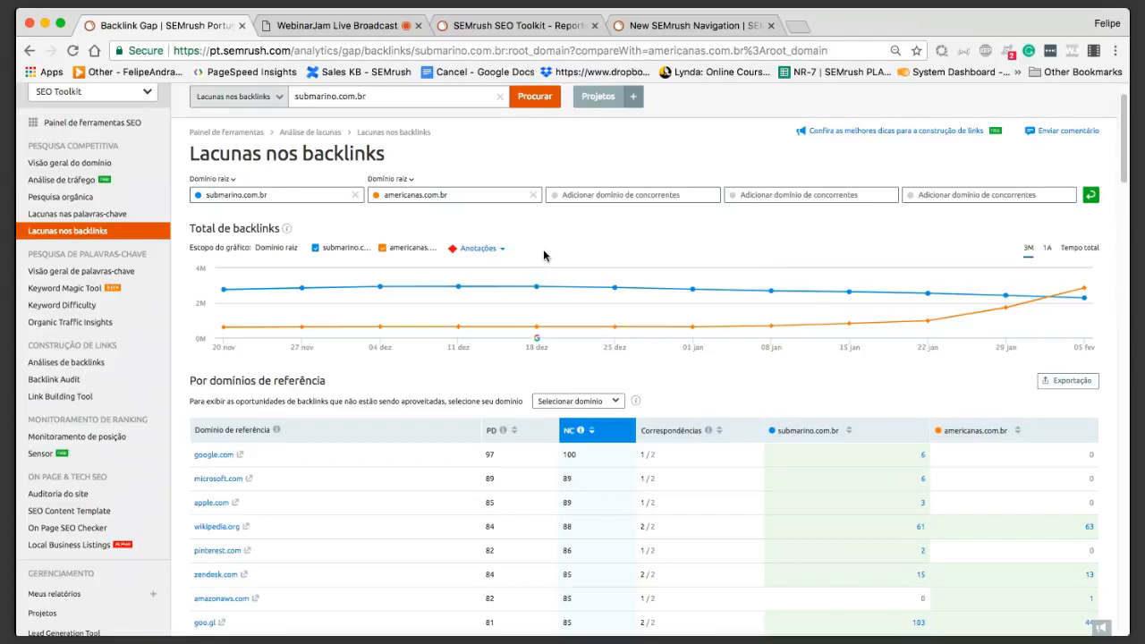
scroll(543, 256, down, 2)
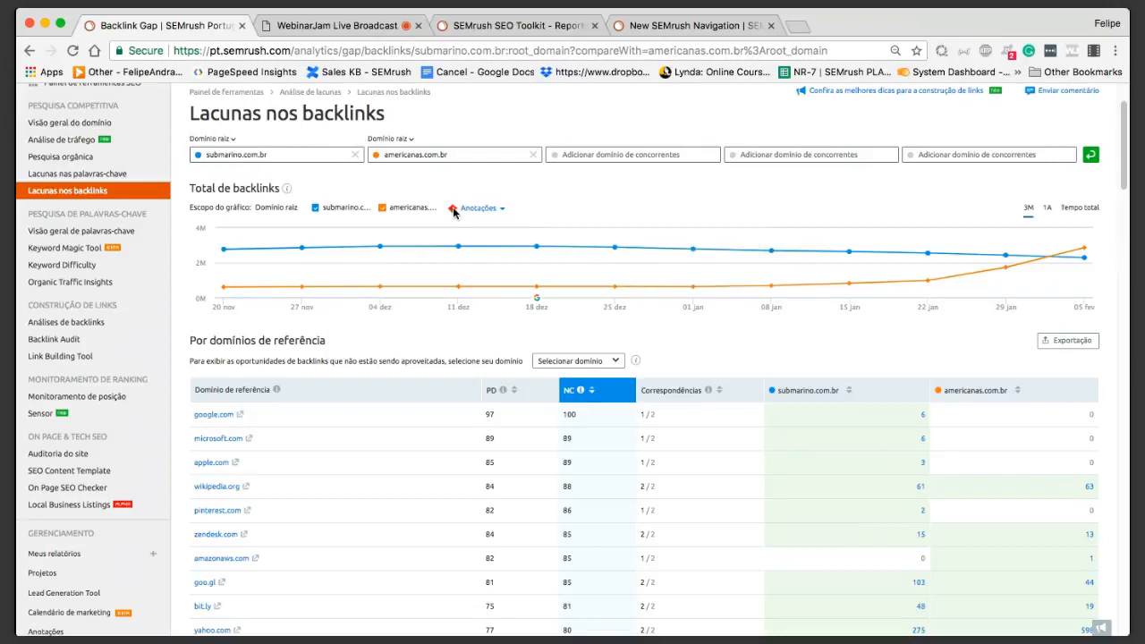
scroll(421, 357, down, 1)
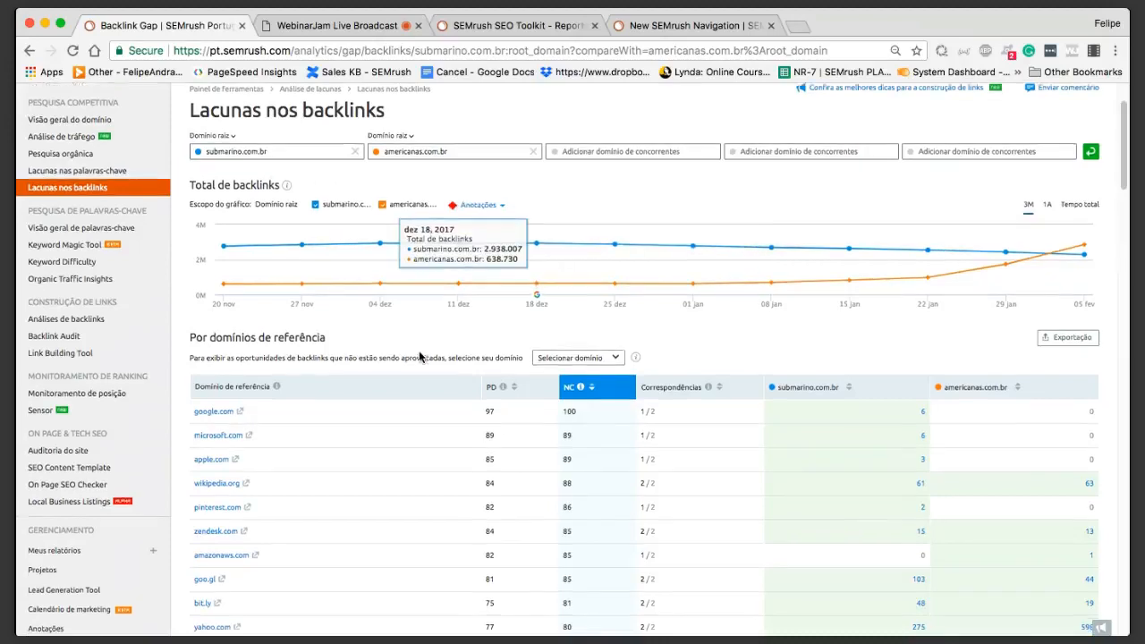
scroll(420, 357, down, 3)
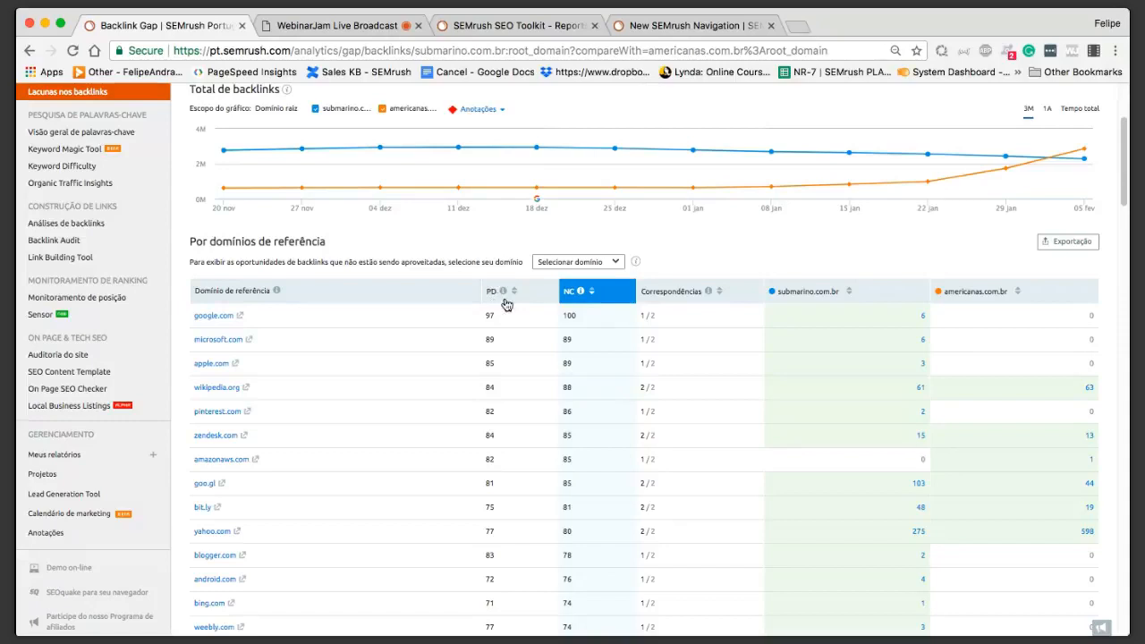
mouse_move(502, 296)
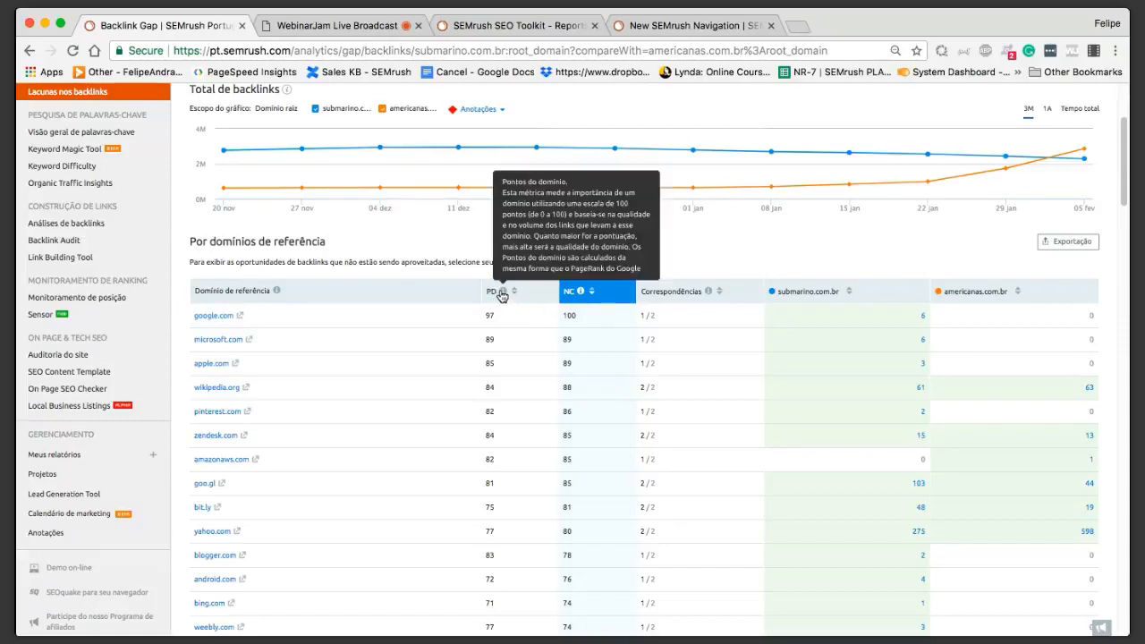
mouse_move(580, 296)
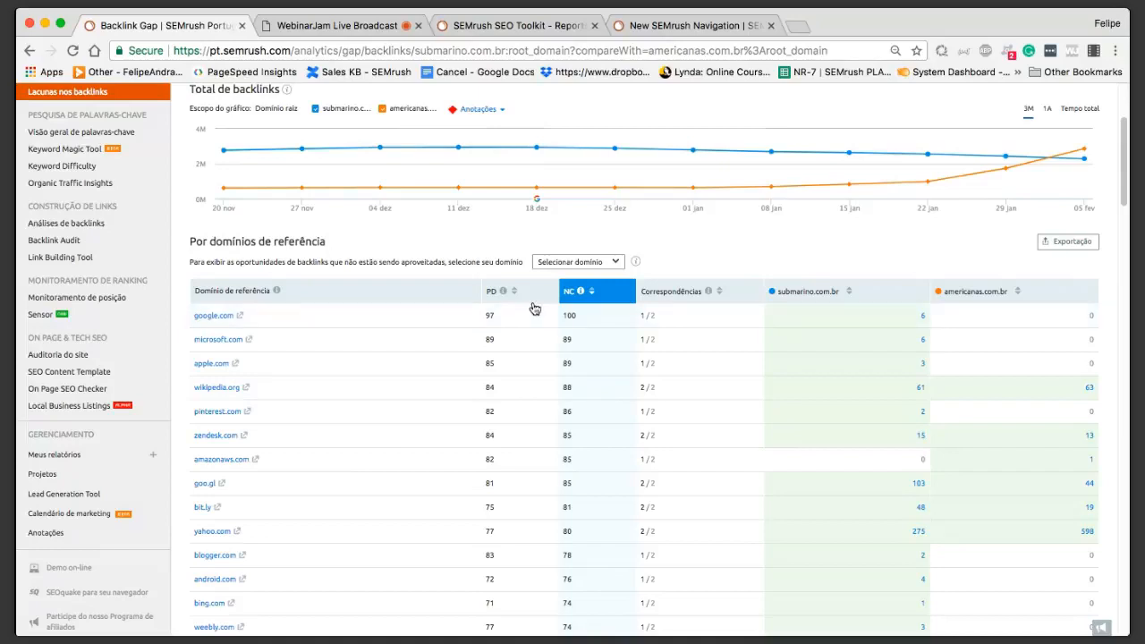
scroll(533, 308, down, 1)
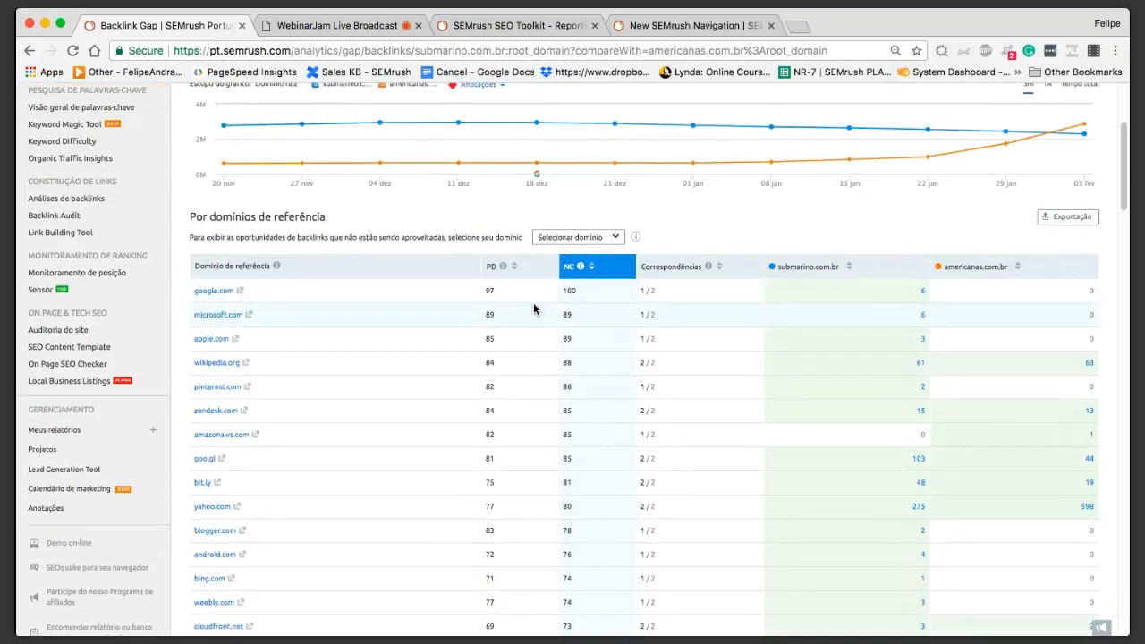
scroll(533, 309, up, 5)
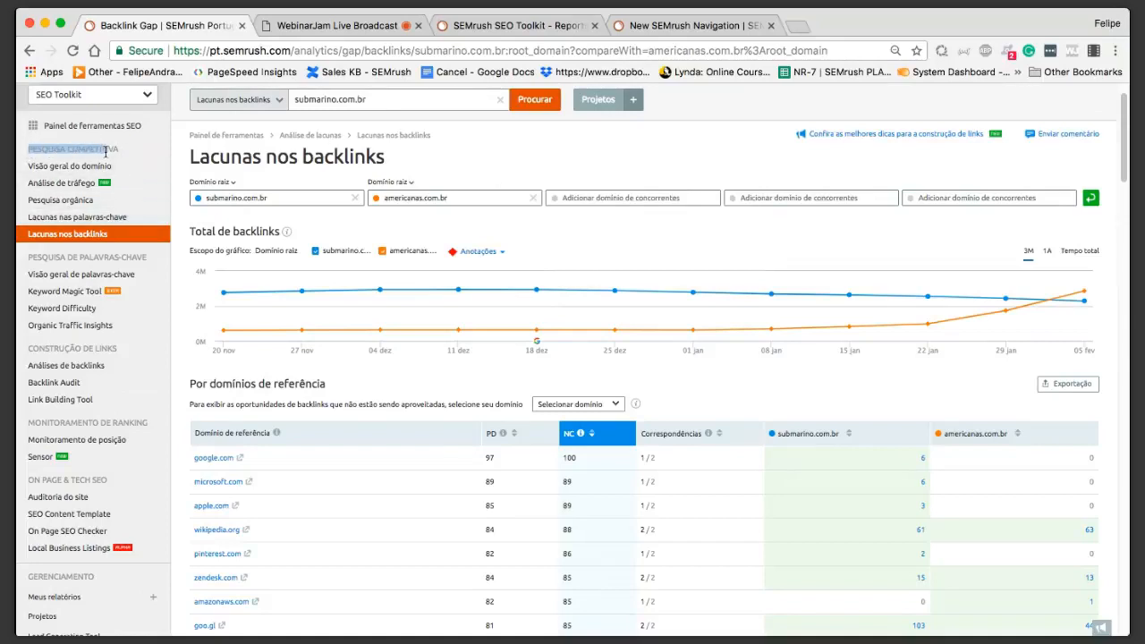
Step: Look over the tools listed under Pesquisa de palavras-chave, highlighting that section's heading
drag(28, 257, 152, 284)
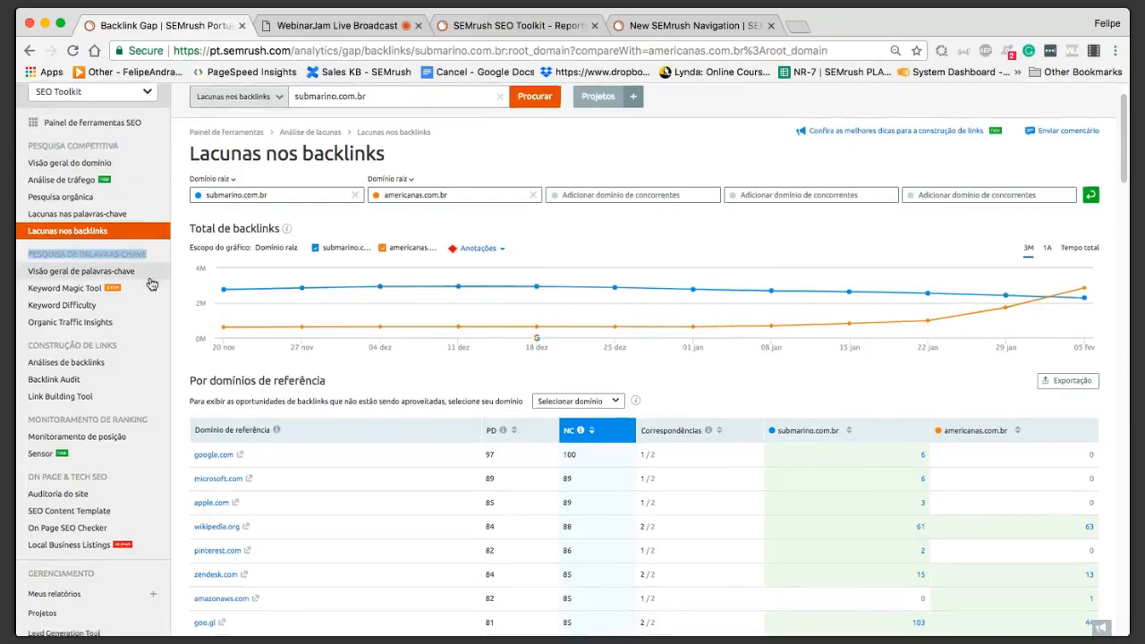
scroll(152, 284, down, 2)
scroll(150, 279, down, 2)
scroll(143, 242, up, 1)
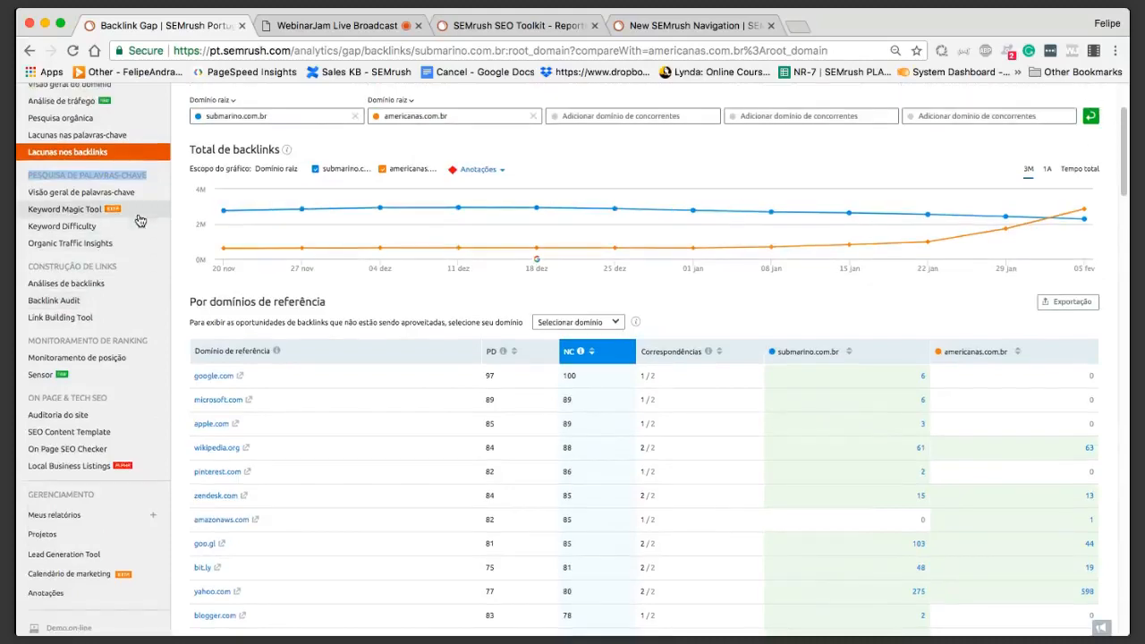
click(39, 174)
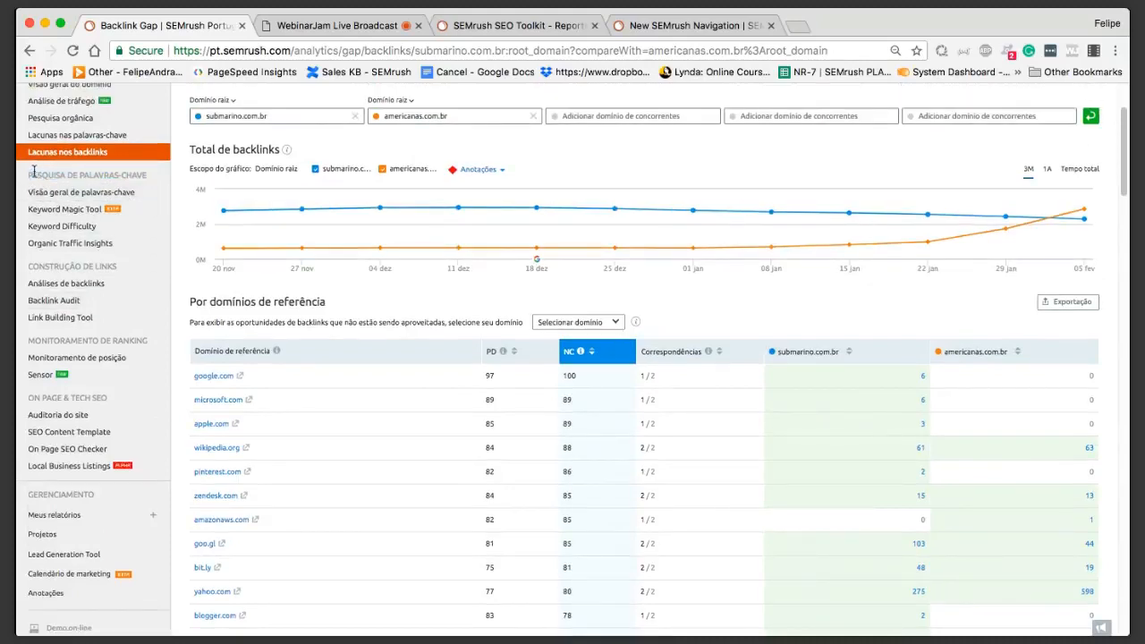
drag(29, 173, 149, 177)
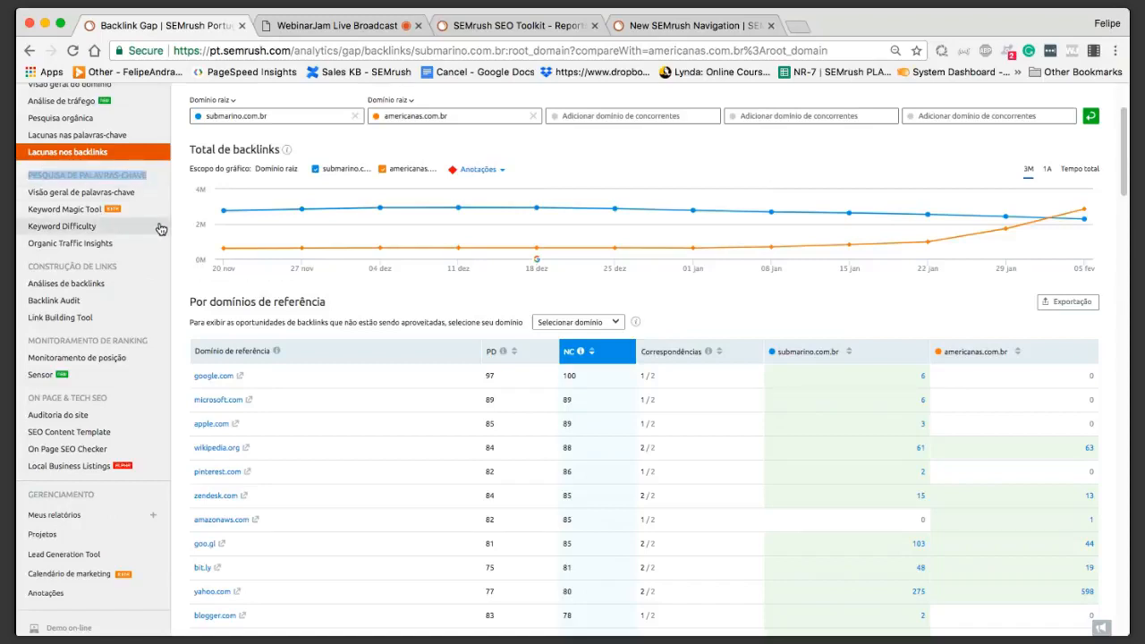
scroll(161, 229, up, 3)
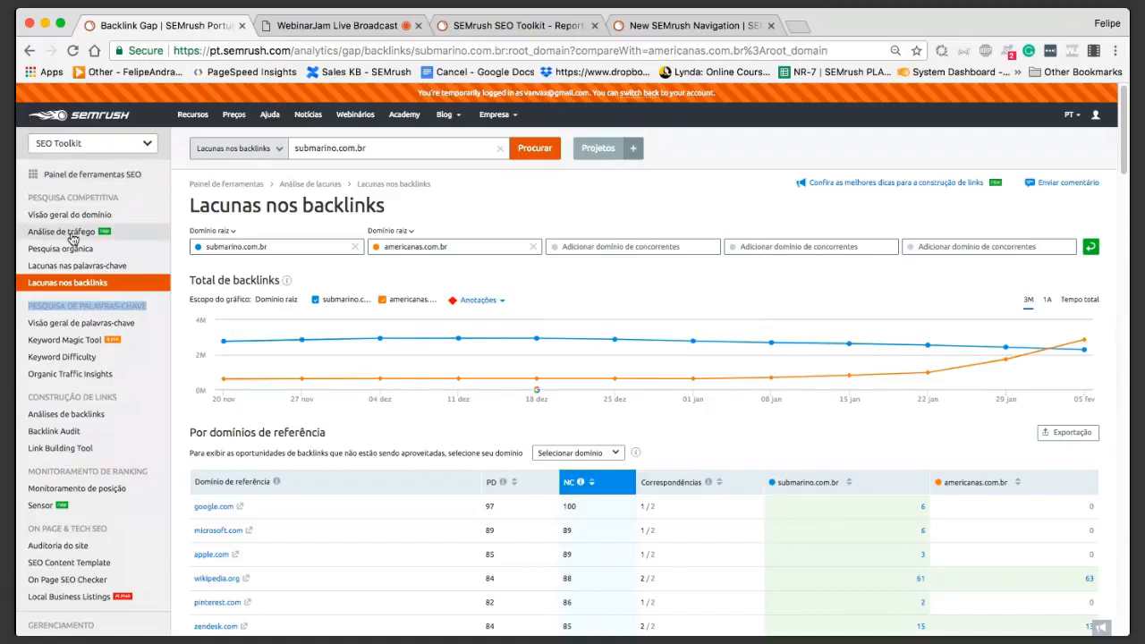
Step: Open Visão geral de palavras-chave and run the overview for the keyword "convite de casamento"
click(108, 320)
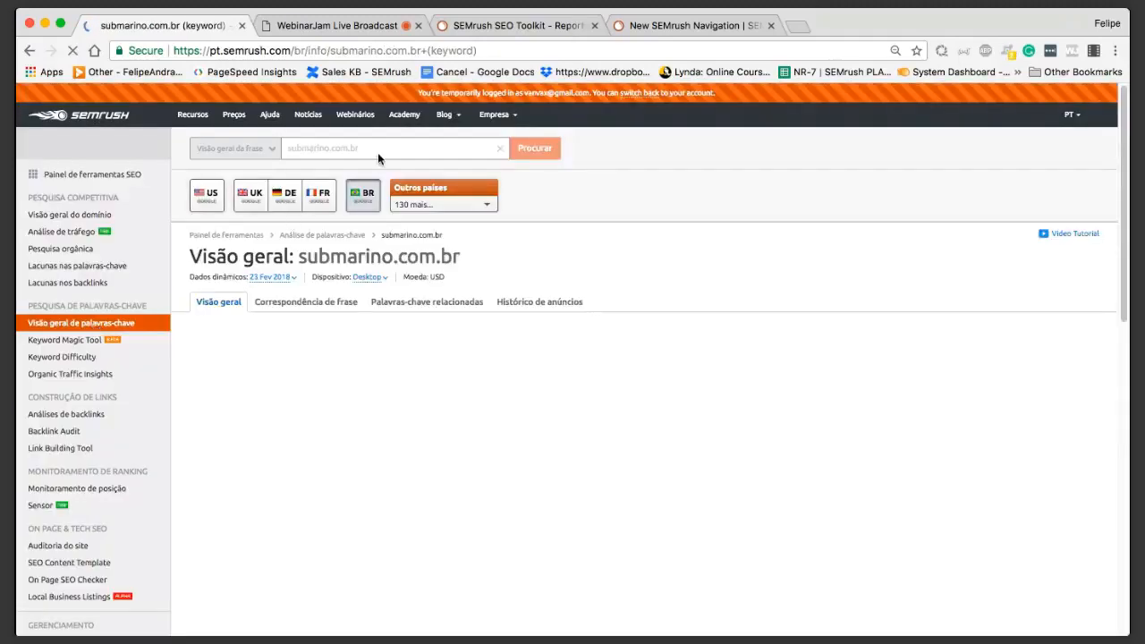
click(423, 151)
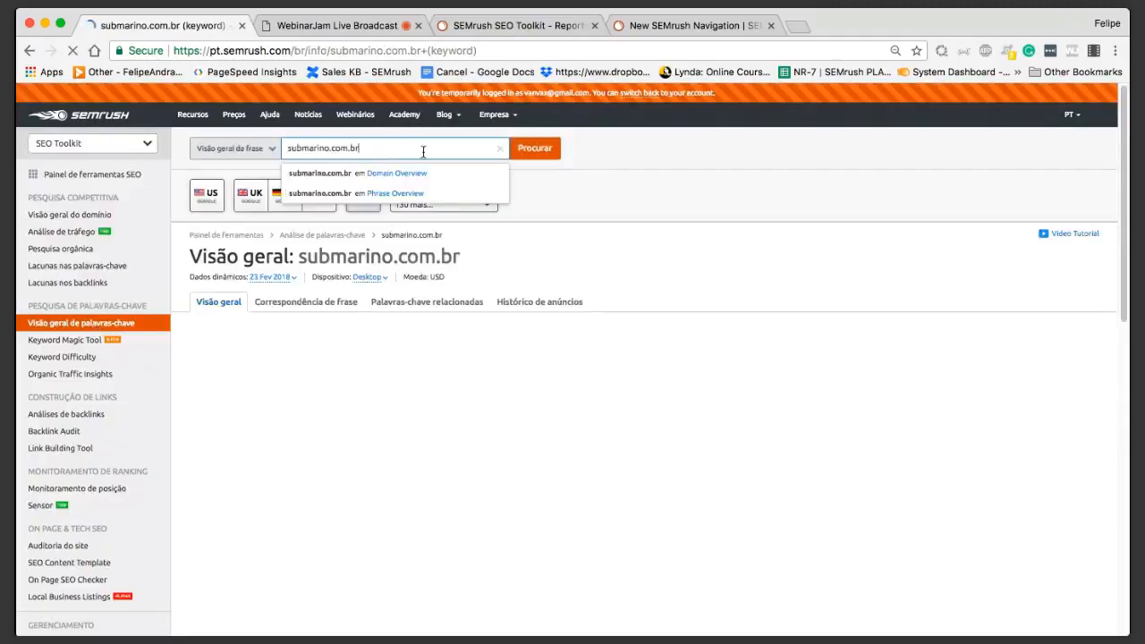
drag(356, 149, 268, 149)
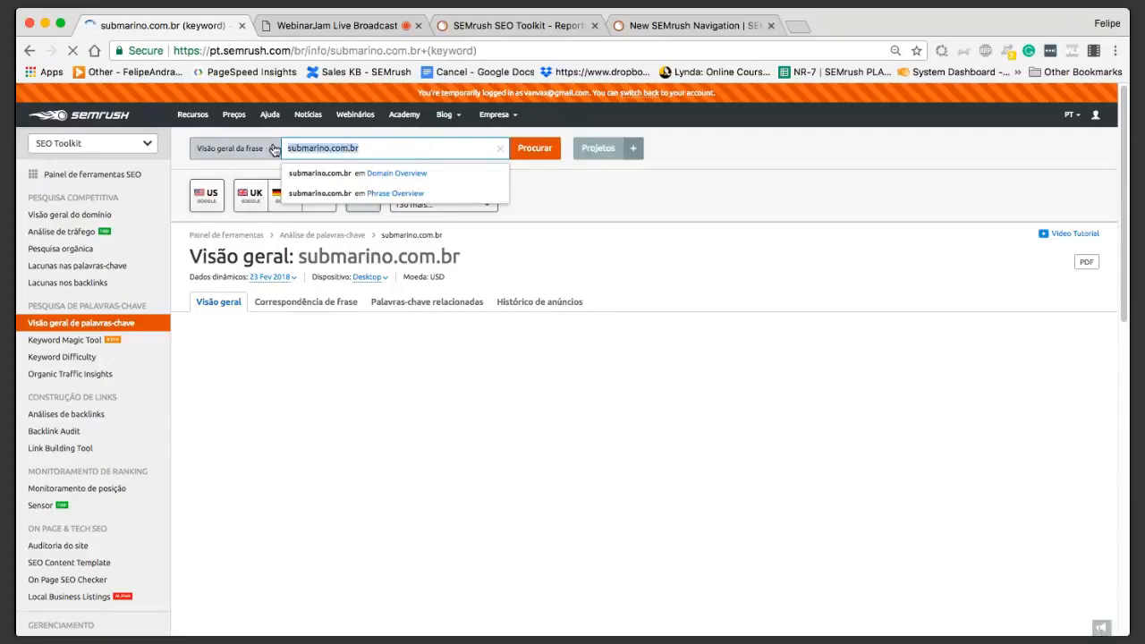
key(BackSpace)
text(convite)
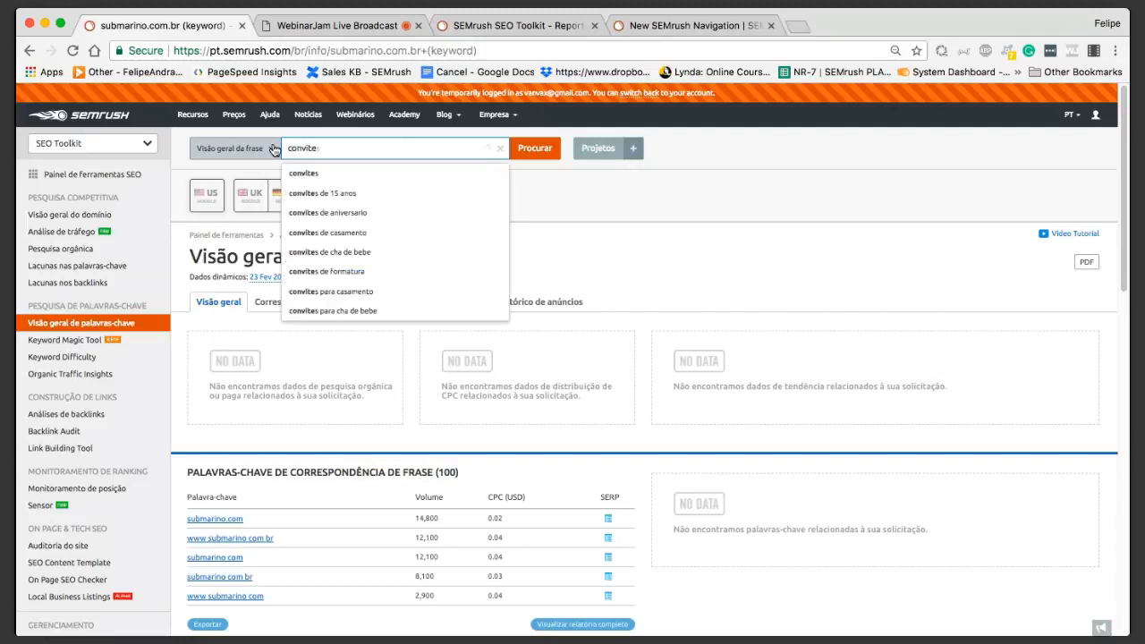
text(casamento)
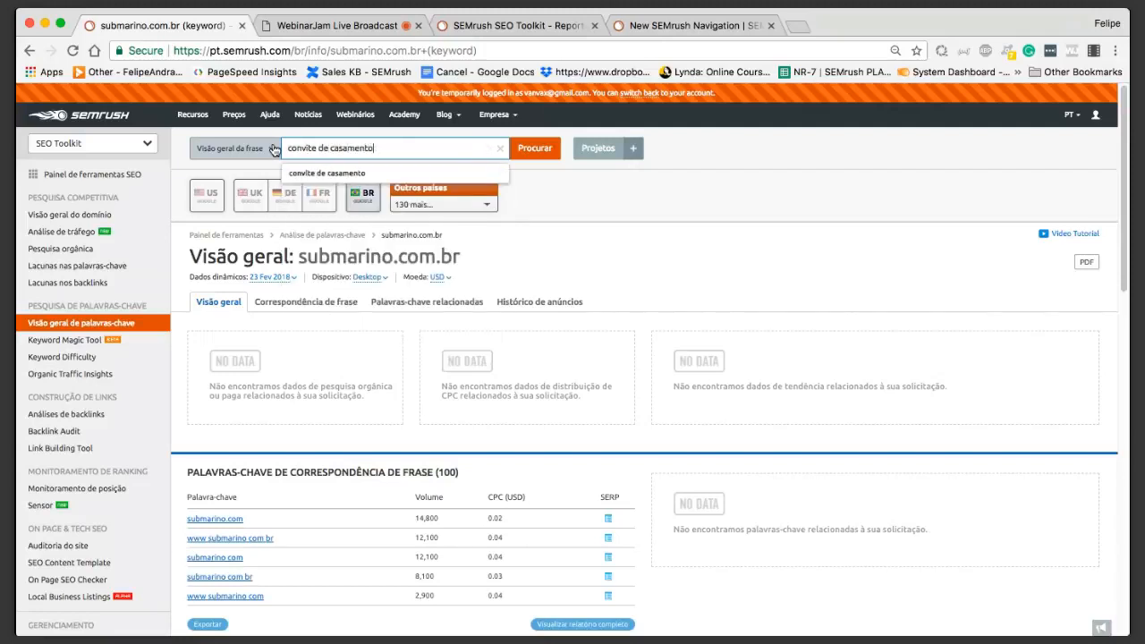
key(Return)
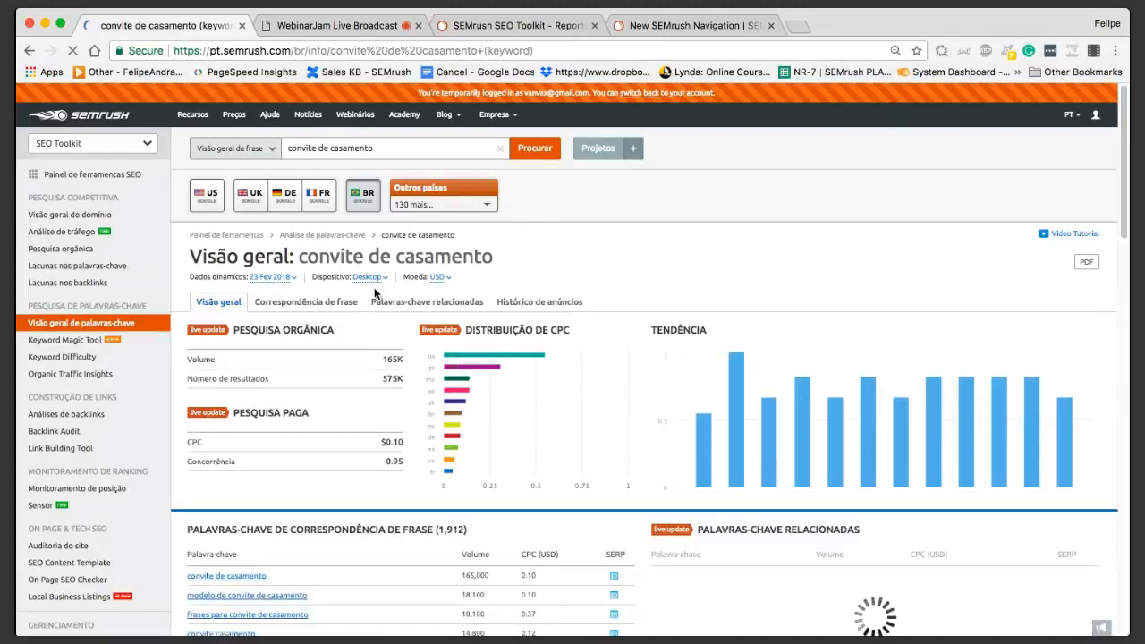
Step: Examine the keyword overview's organic and paid search figures, CPC distribution, trend chart, and phrase match and related keywords
scroll(602, 255, down, 2)
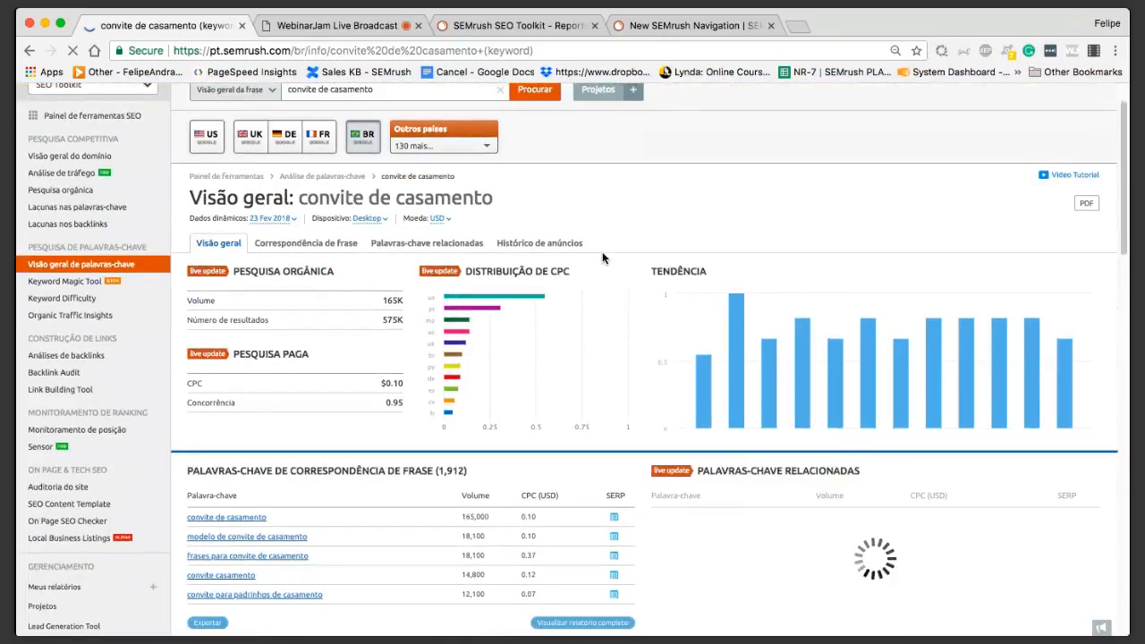
scroll(608, 260, down, 1)
scroll(615, 266, down, 1)
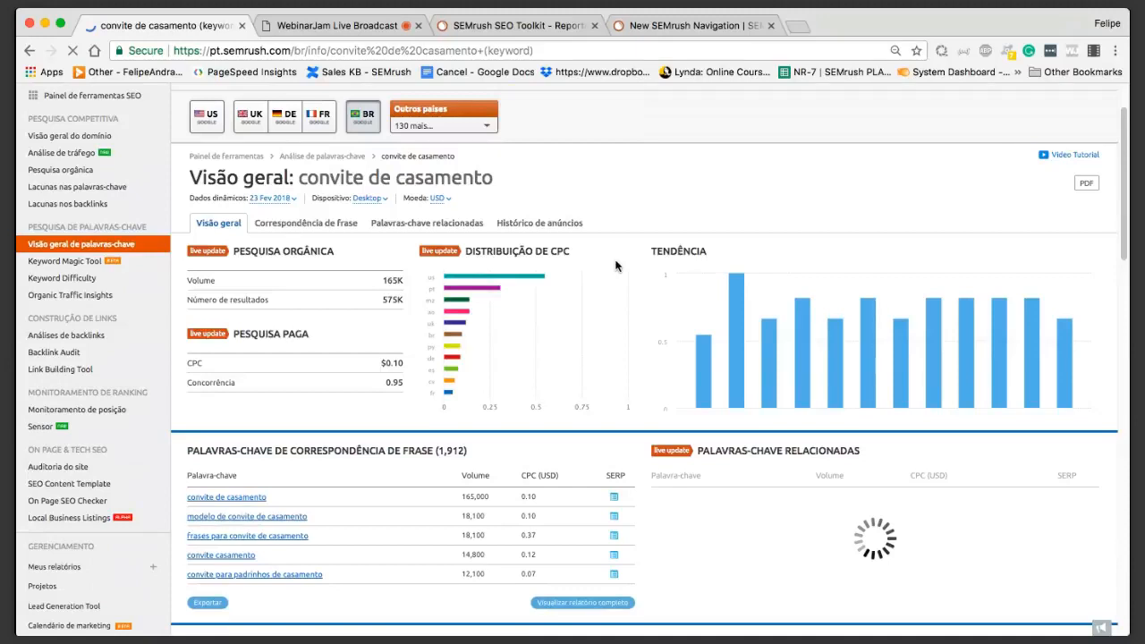
scroll(615, 266, down, 2)
drag(615, 266, 405, 248)
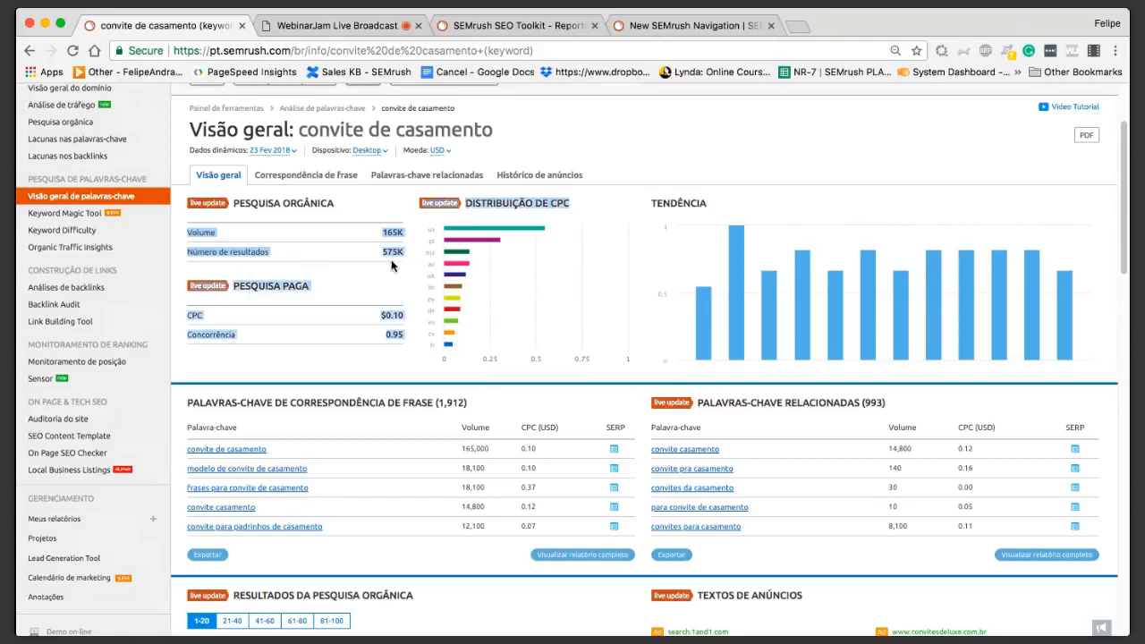
scroll(391, 265, up, 1)
scroll(391, 262, up, 2)
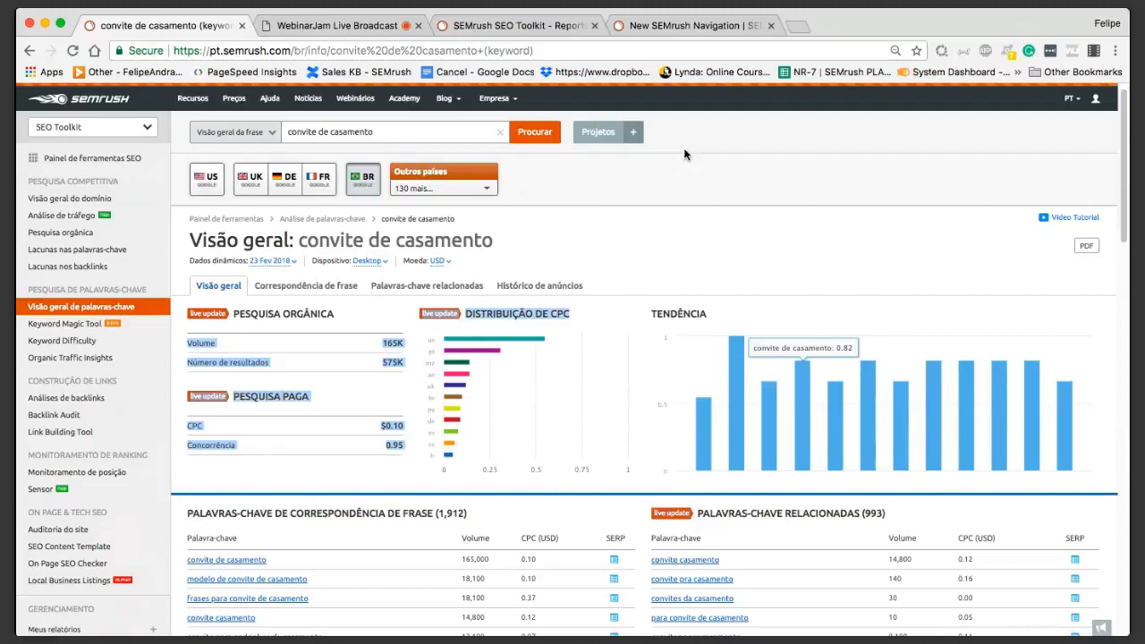
scroll(835, 303, down, 1)
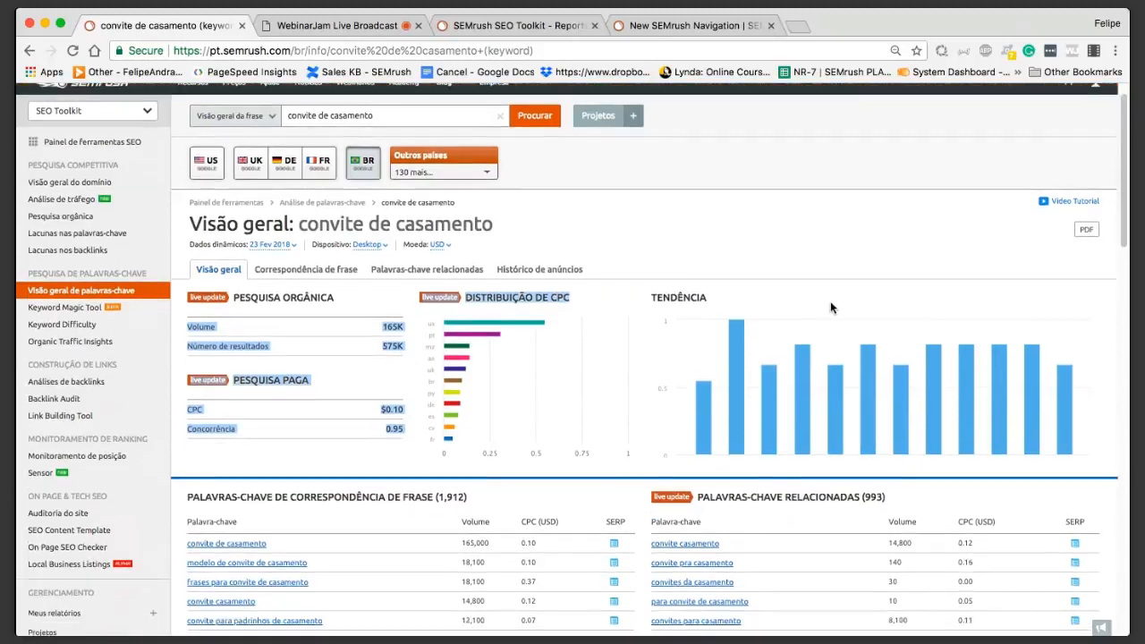
scroll(830, 303, down, 1)
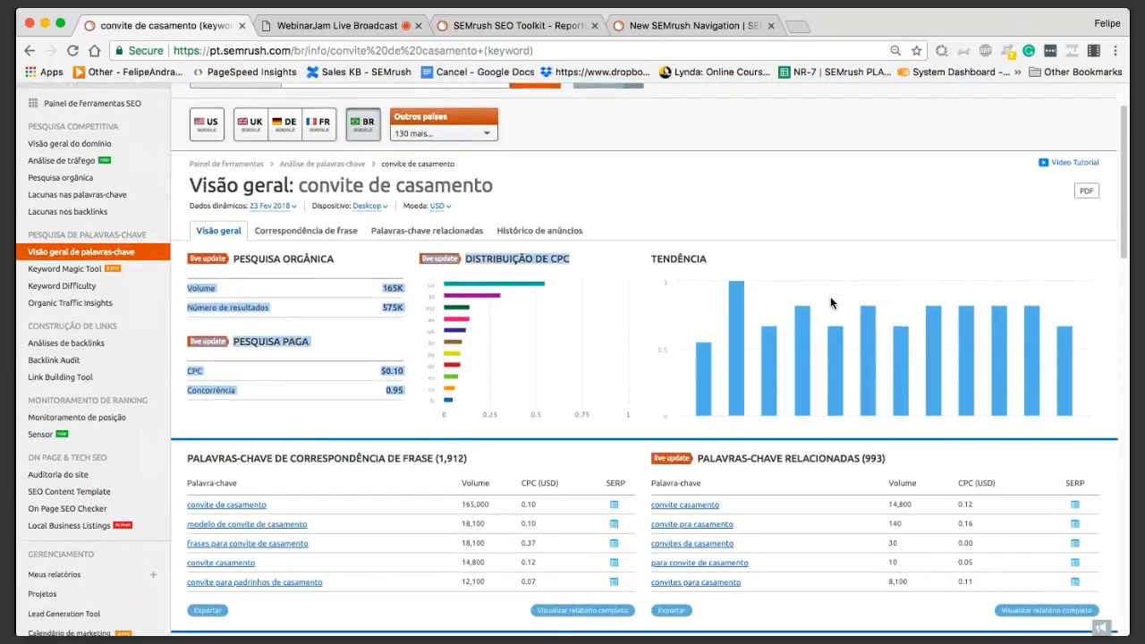
Step: Examine the monthly trend chart and compare the phrase match keyword table with the related keywords table
scroll(830, 301, down, 1)
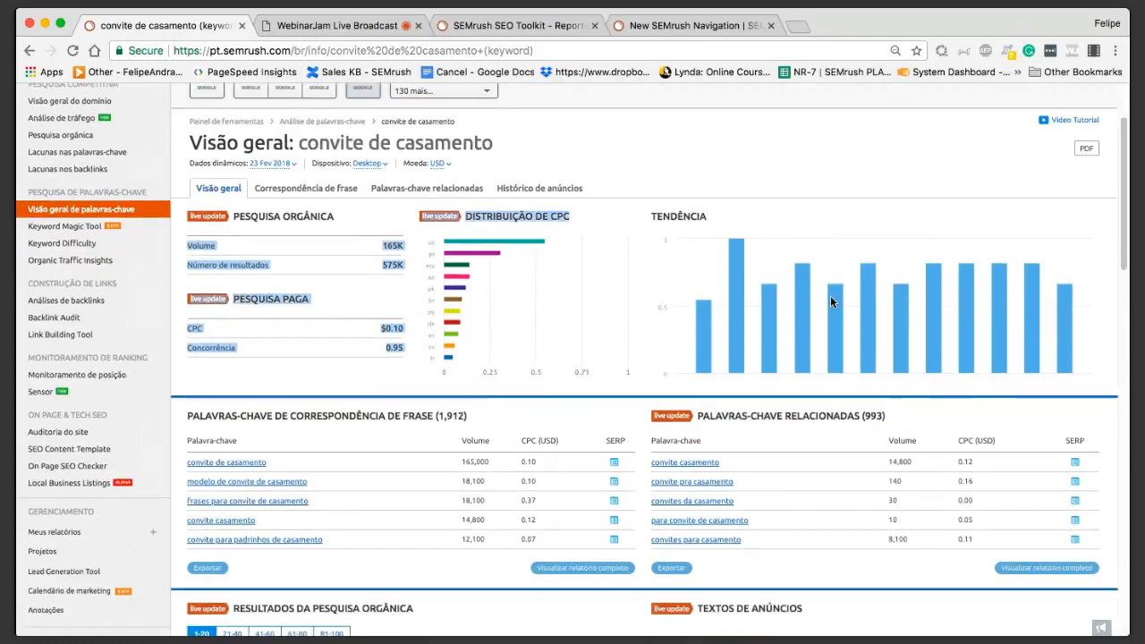
scroll(830, 295, down, 2)
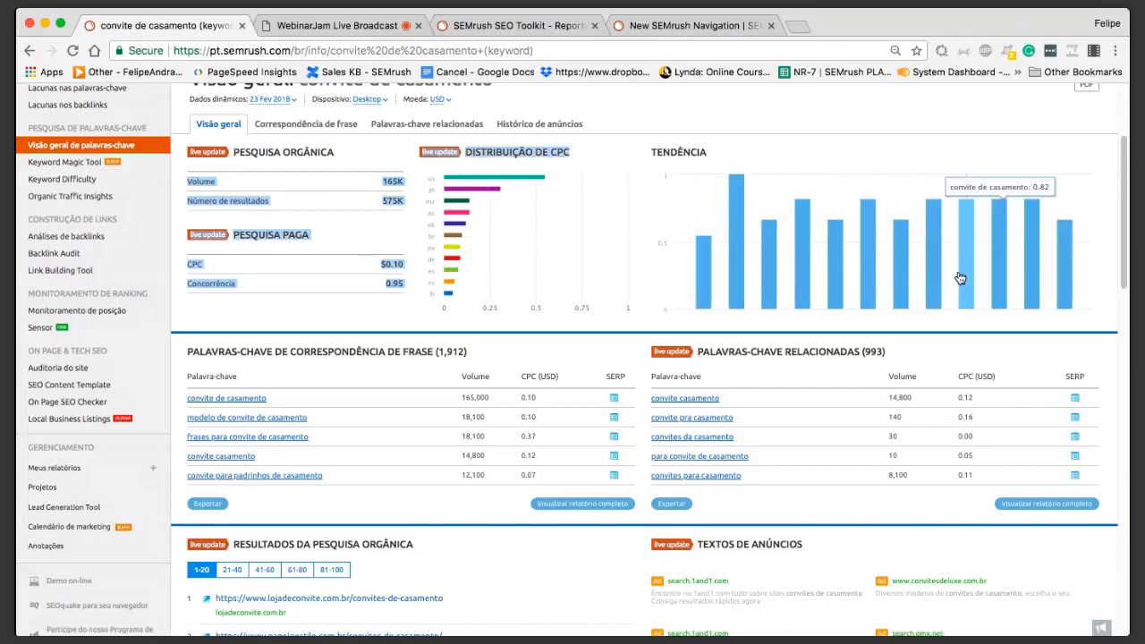
scroll(601, 305, down, 1)
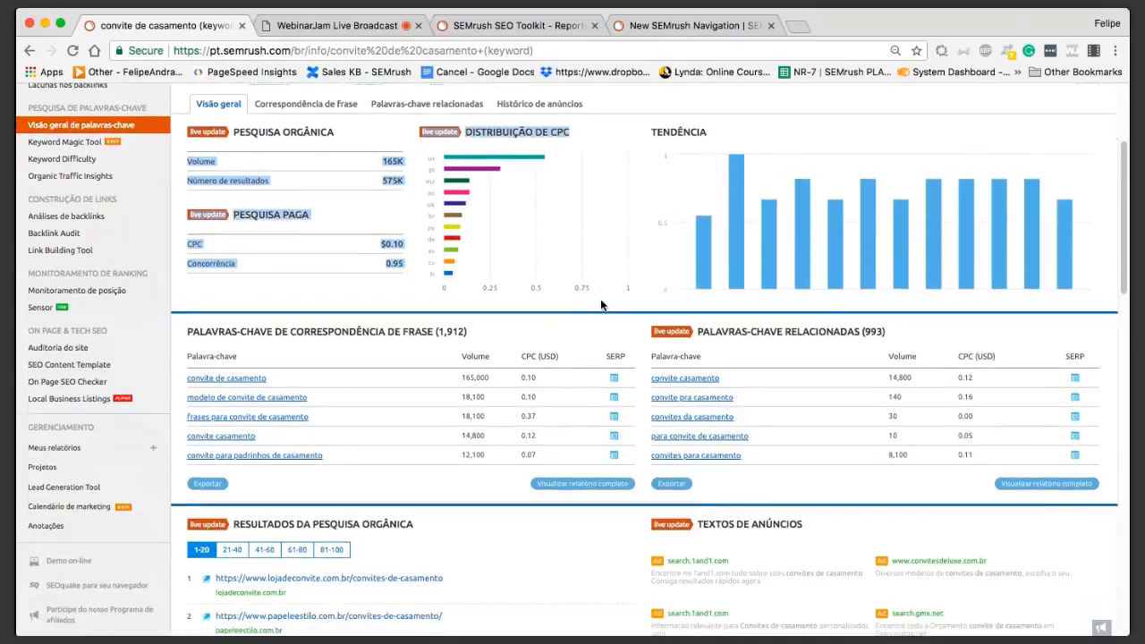
scroll(601, 305, down, 3)
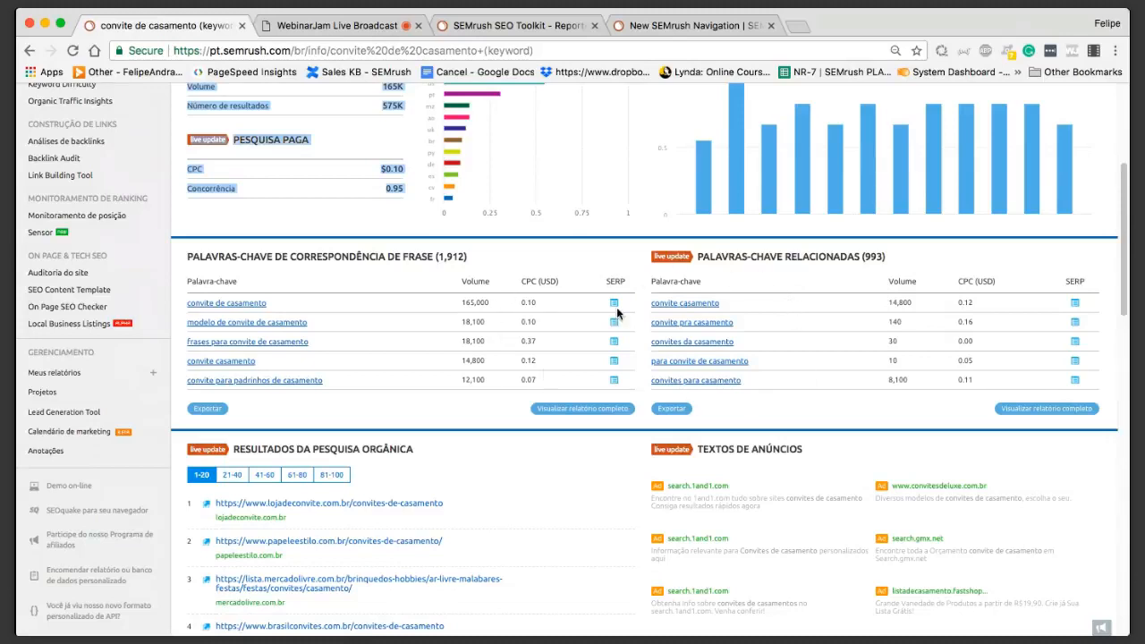
scroll(662, 392, down, 1)
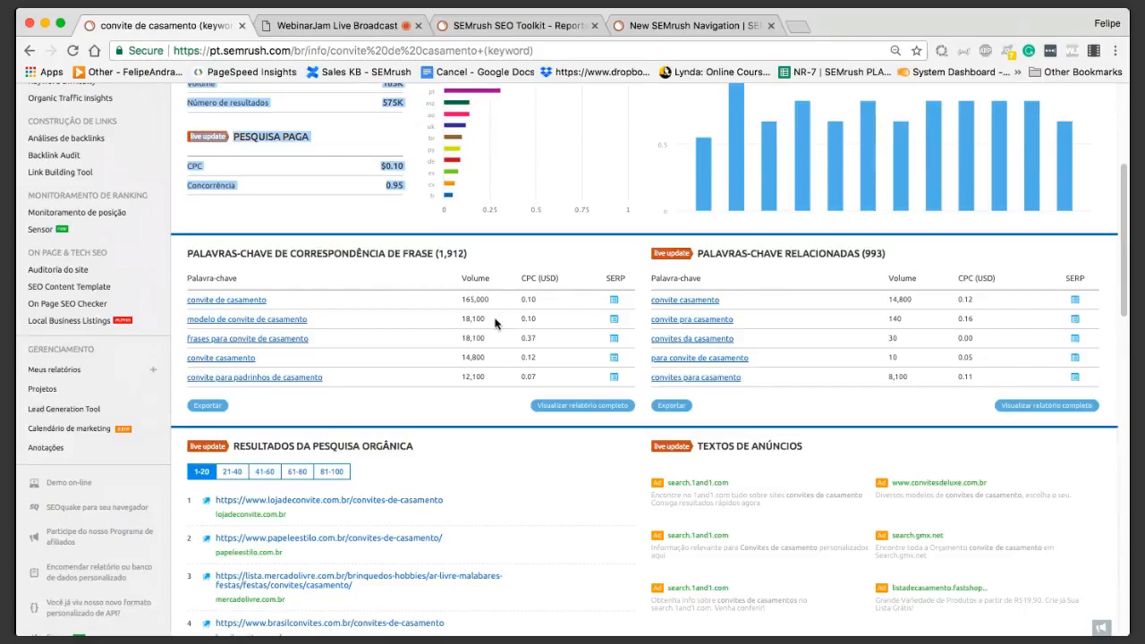
scroll(497, 324, up, 3)
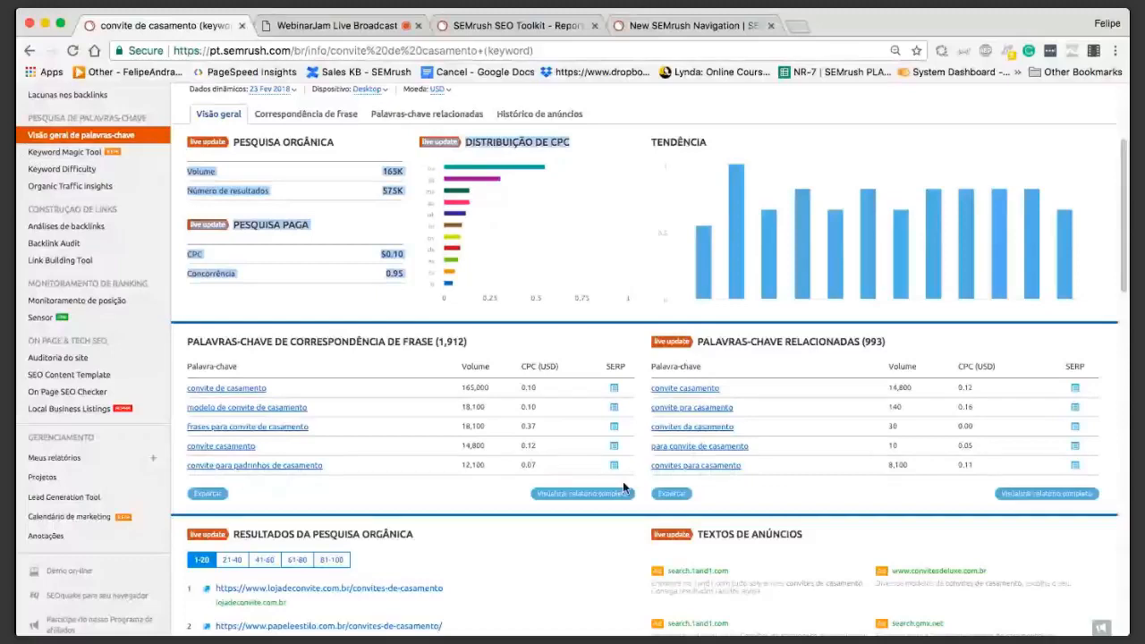
scroll(472, 298, down, 2)
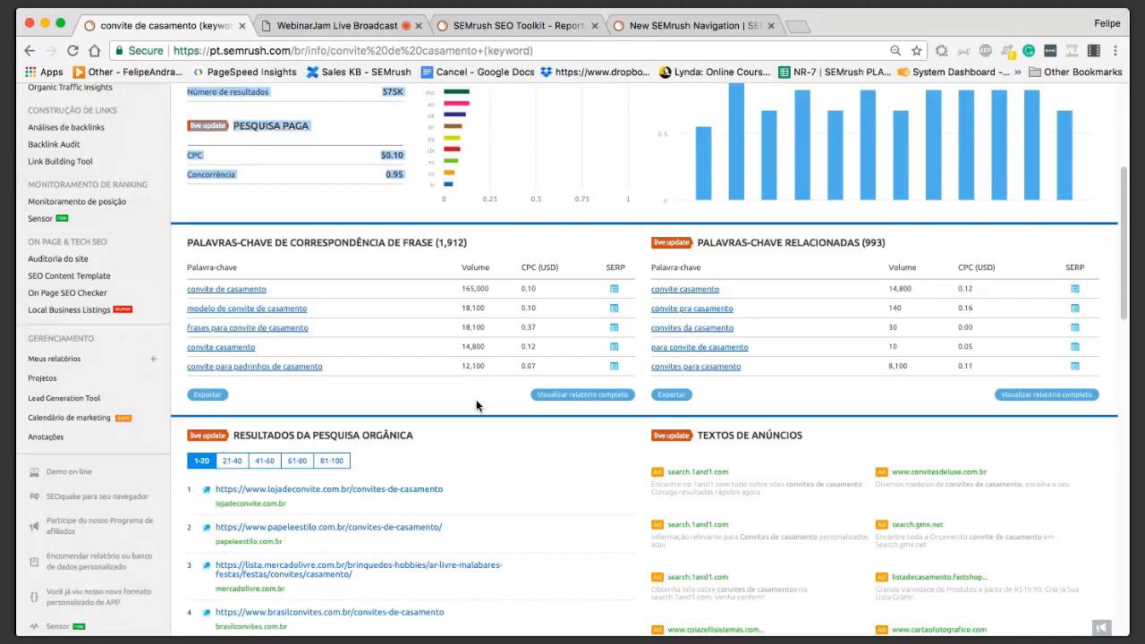
Step: Examine the top 20 organic search results, the ad texts, the product ads and the ad history chart for the keyword
scroll(476, 401, down, 3)
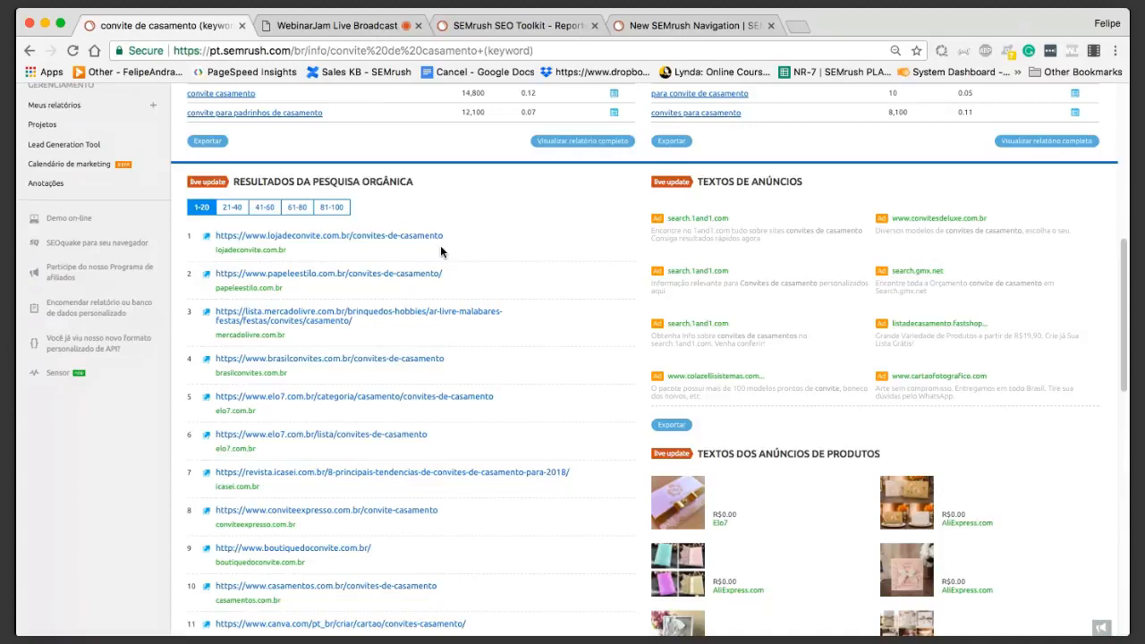
scroll(446, 249, down, 1)
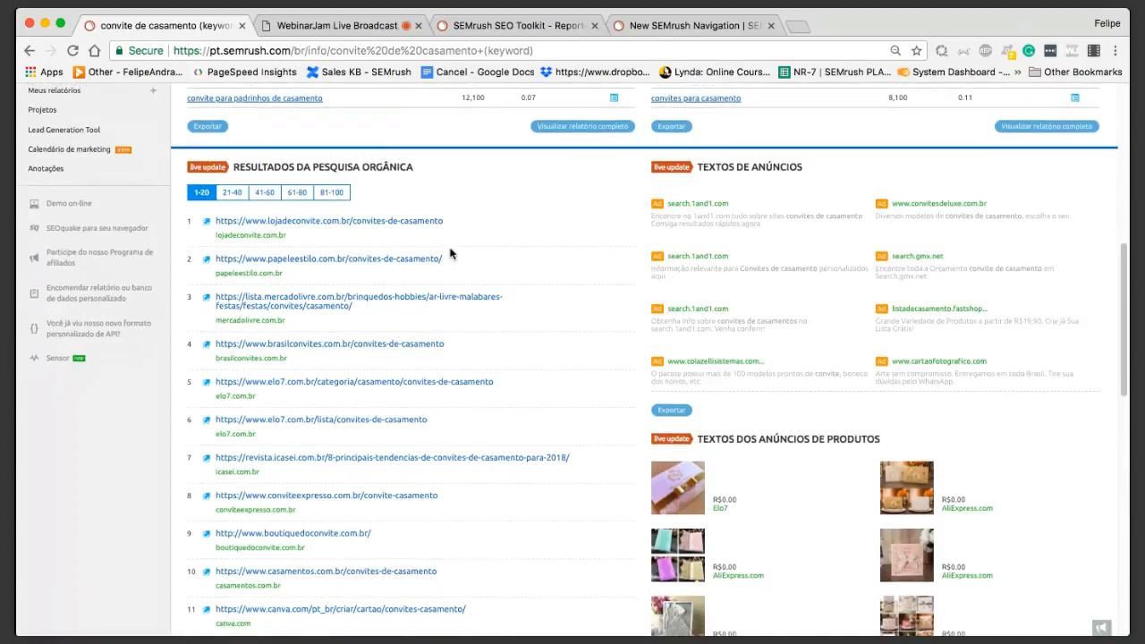
scroll(318, 195, down, 1)
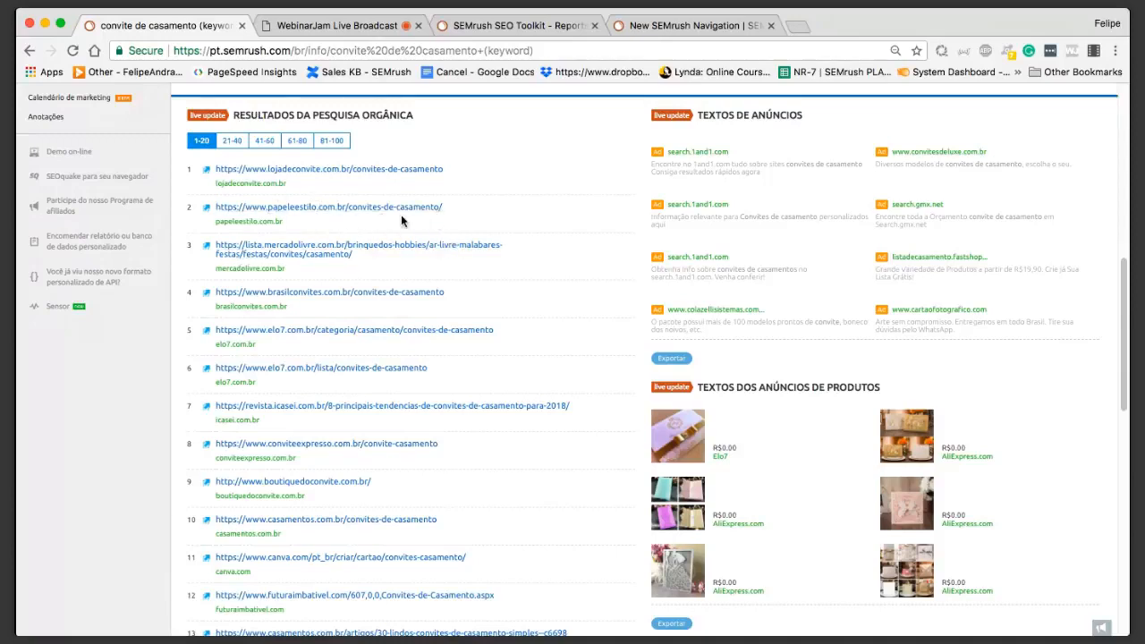
scroll(302, 461, down, 1)
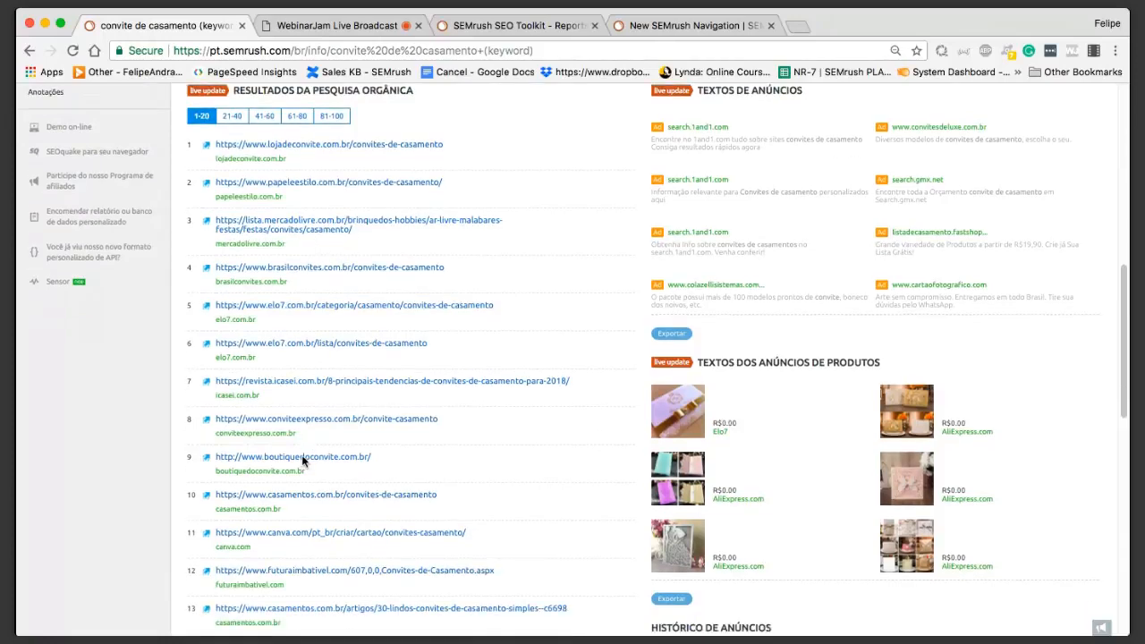
scroll(301, 455, down, 5)
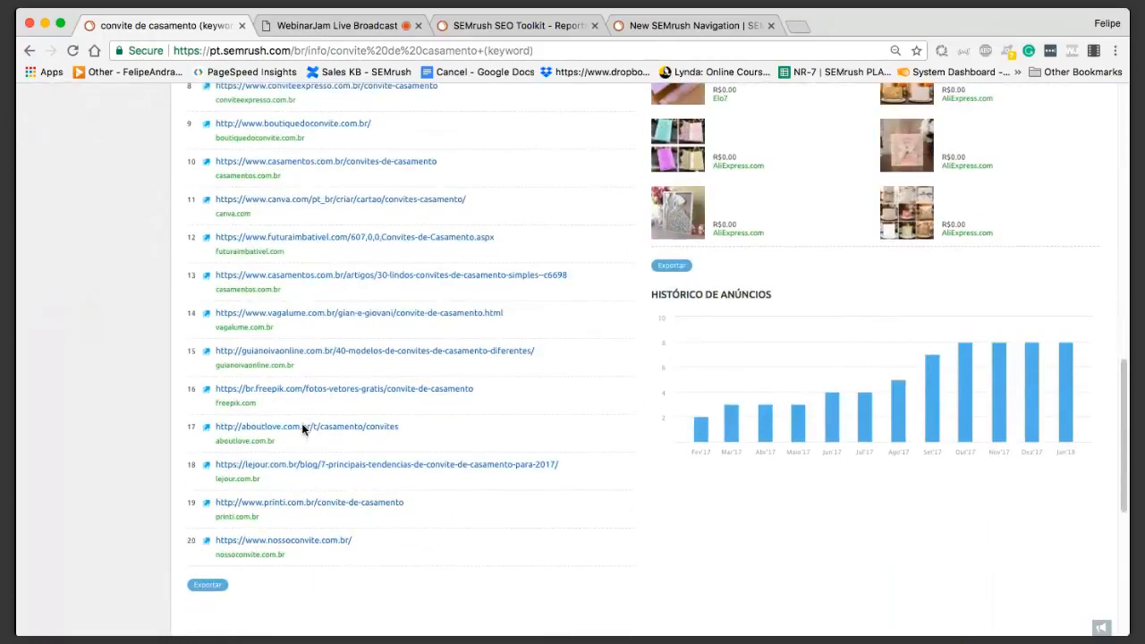
scroll(340, 393, down, 2)
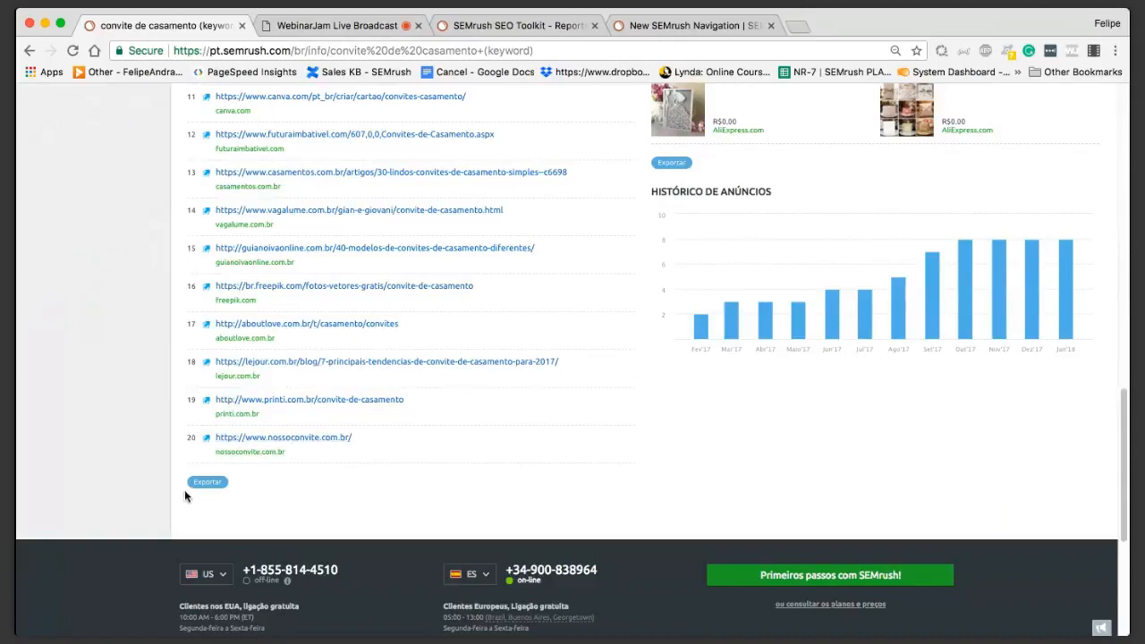
scroll(349, 496, down, 1)
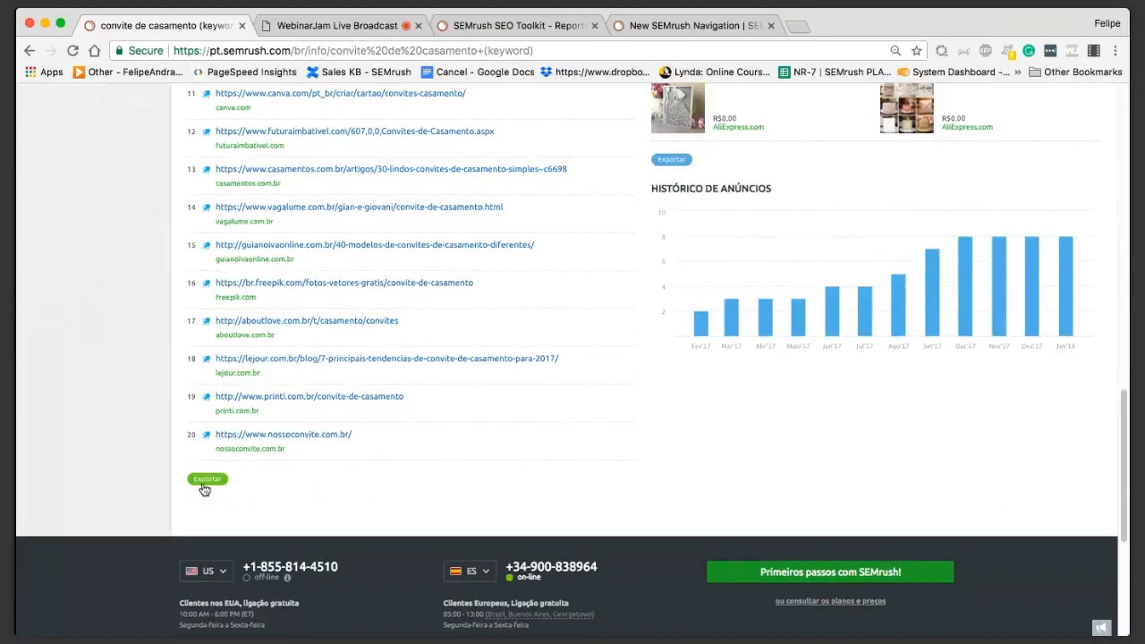
scroll(494, 490, up, 3)
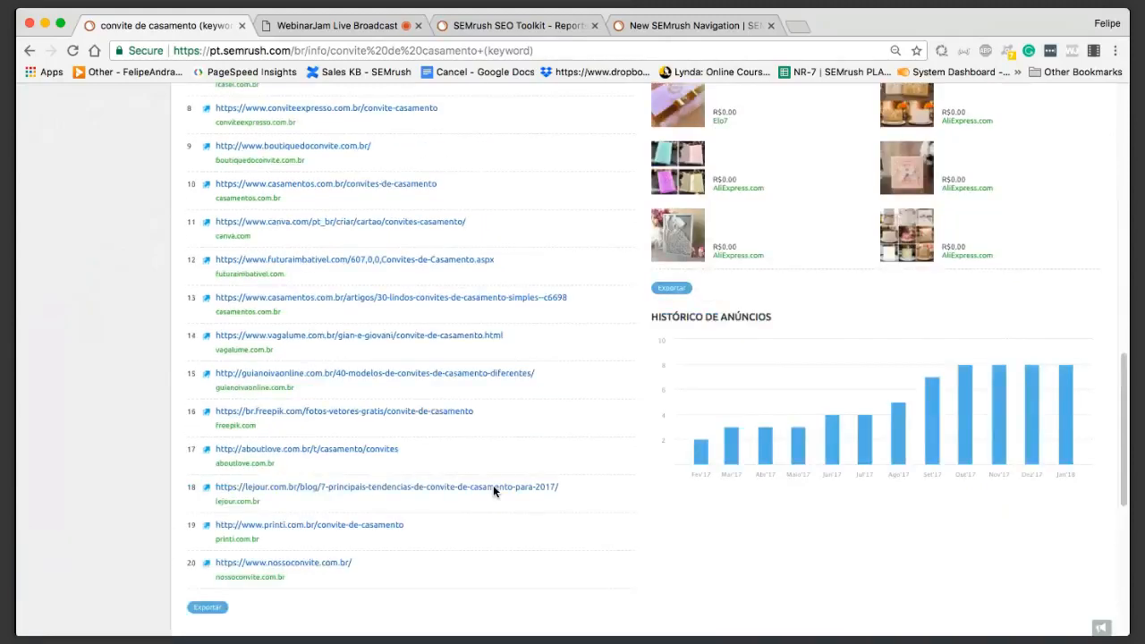
scroll(493, 485, down, 3)
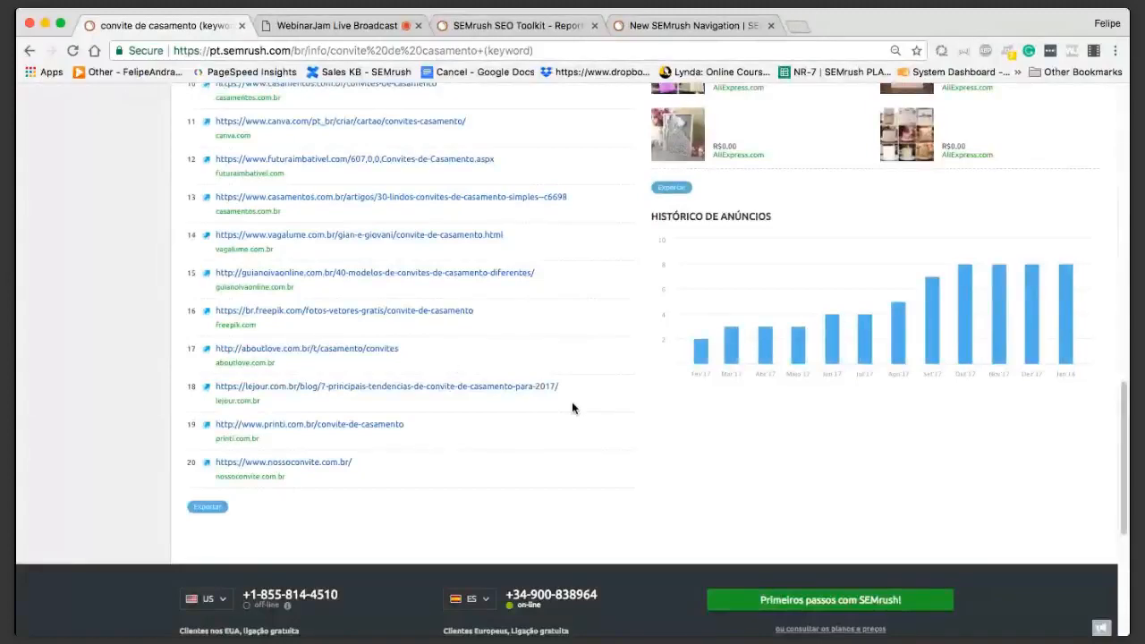
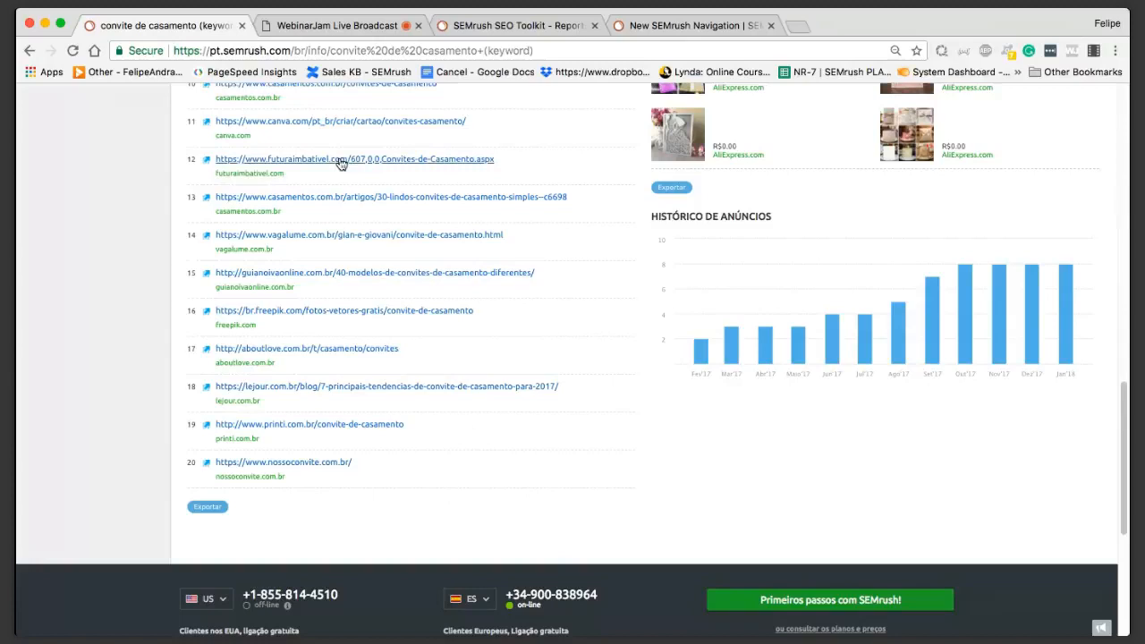
Step: Go through the organic ranking again, comparing the first-placed pages with those in the last positions of the 1-20 list
scroll(371, 254, up, 1)
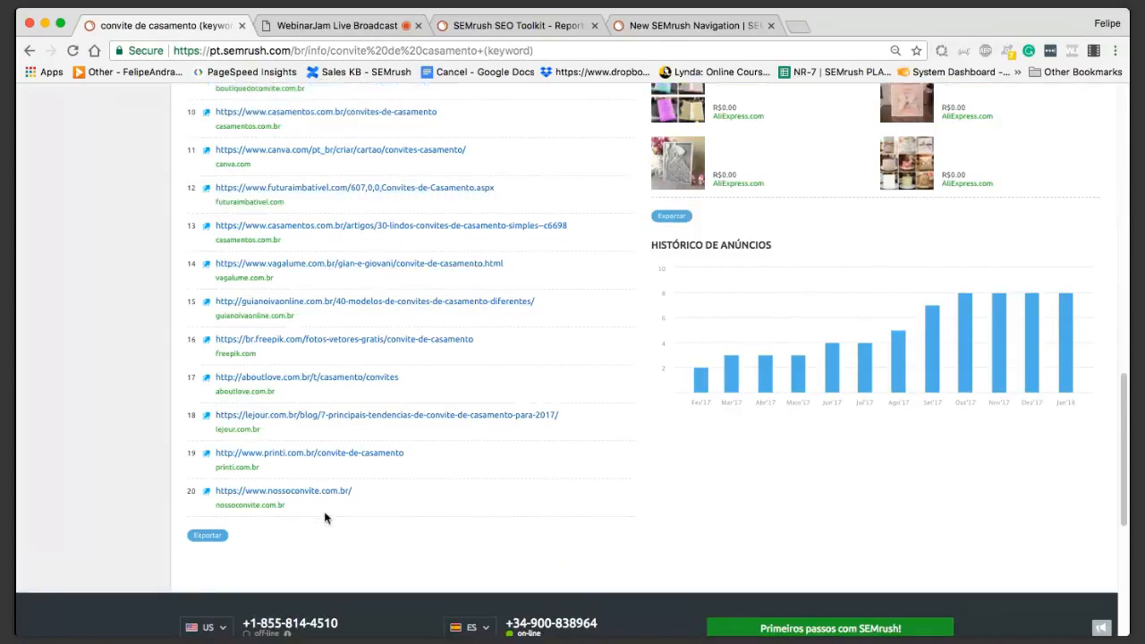
scroll(398, 427, up, 2)
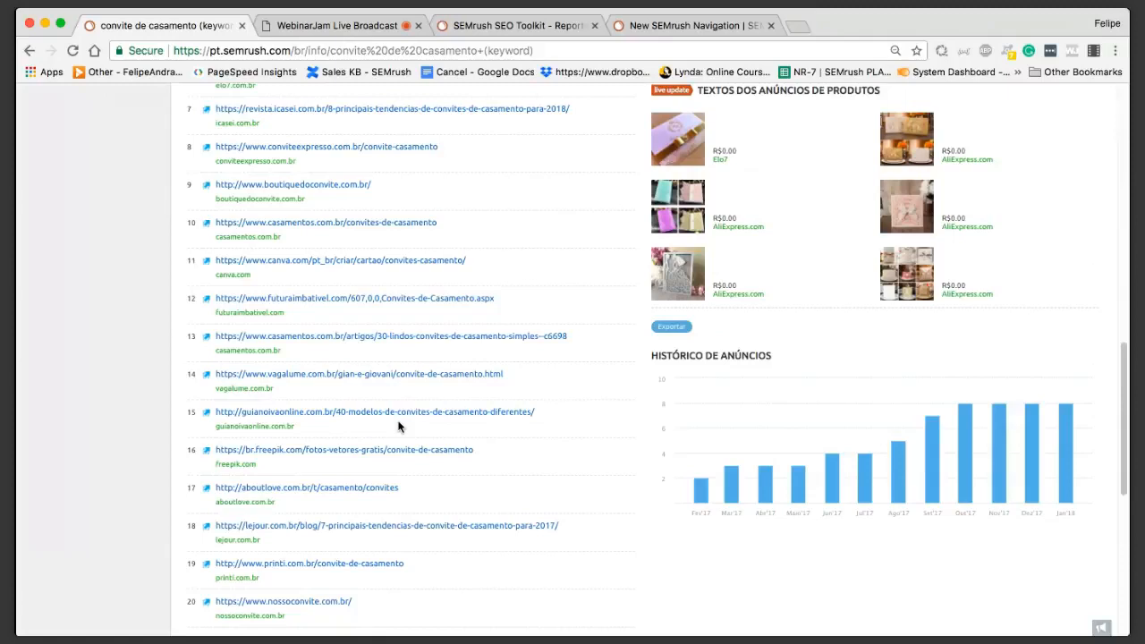
scroll(398, 427, up, 5)
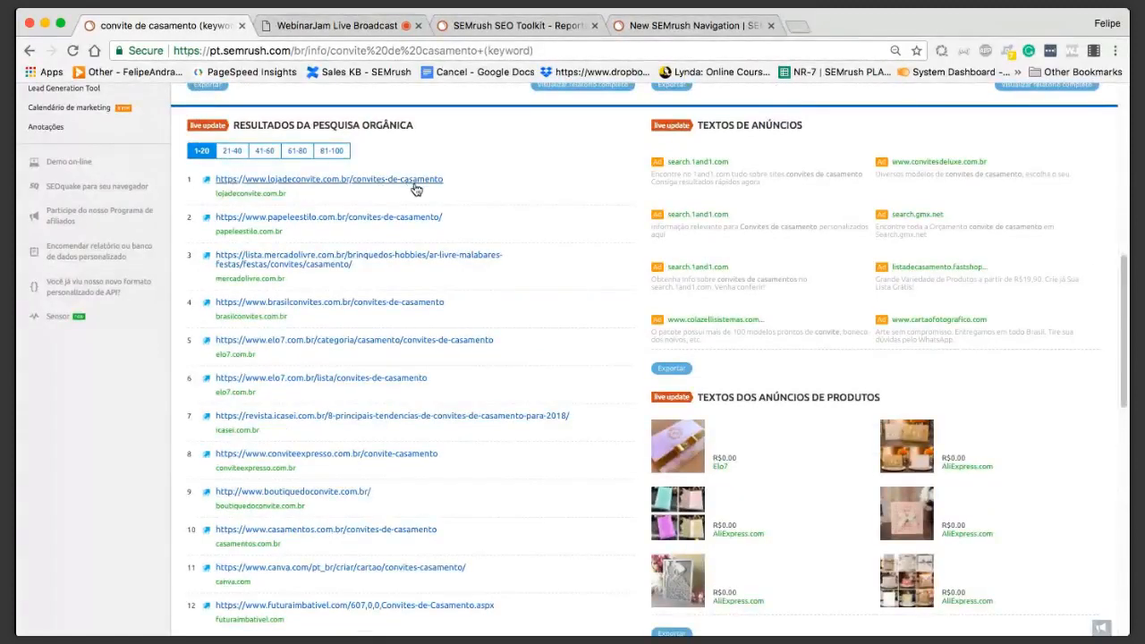
scroll(459, 211, down, 1)
scroll(459, 213, down, 2)
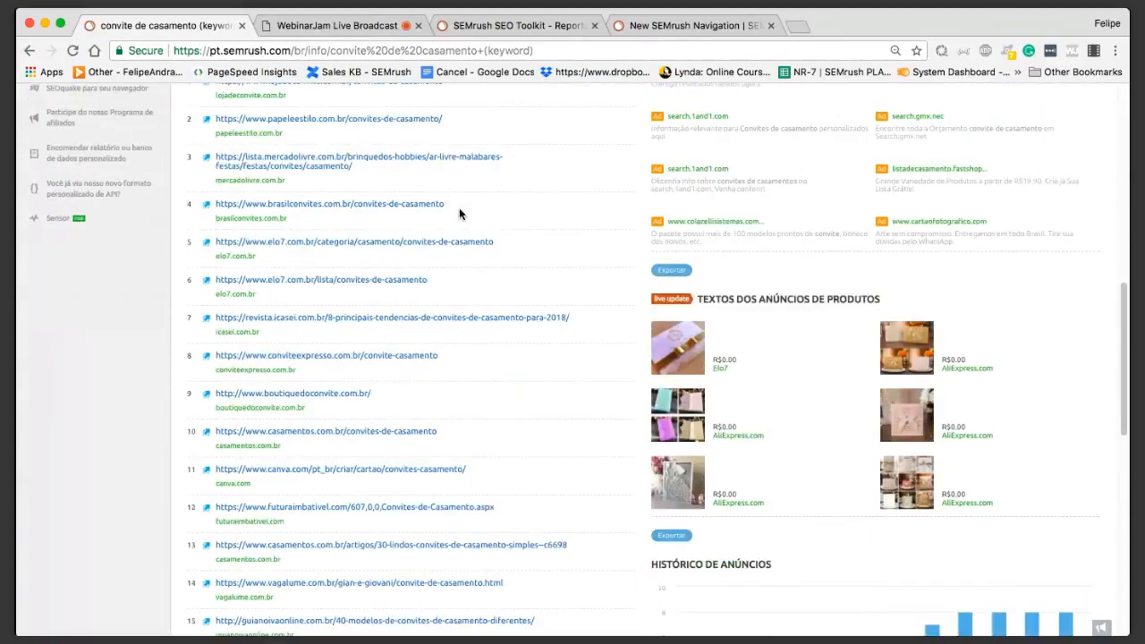
scroll(532, 288, down, 6)
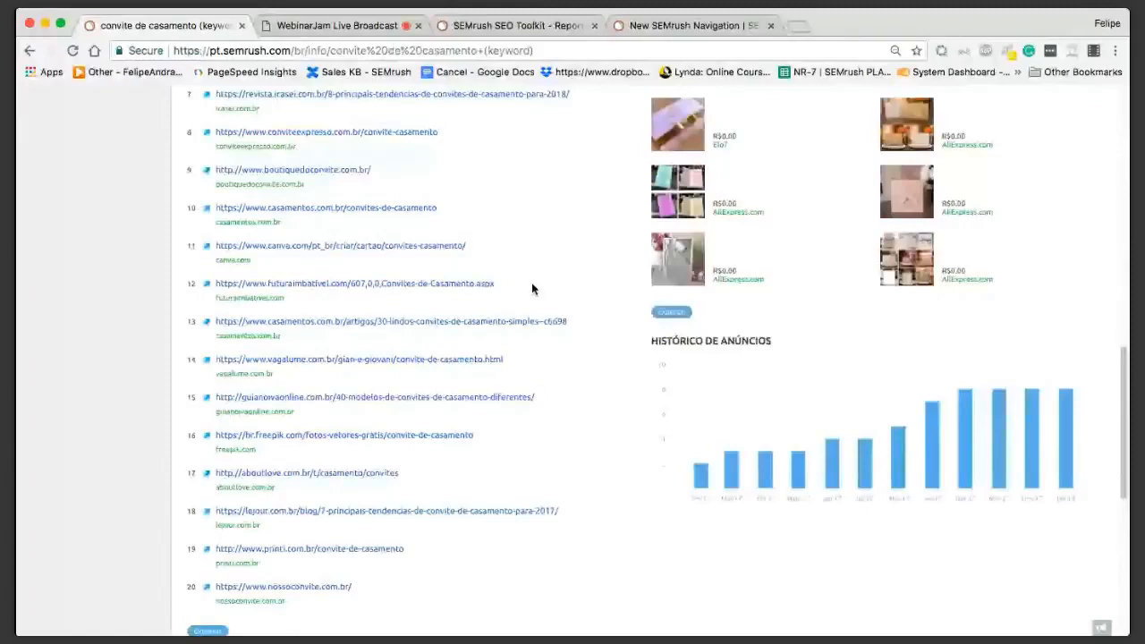
scroll(533, 288, down, 3)
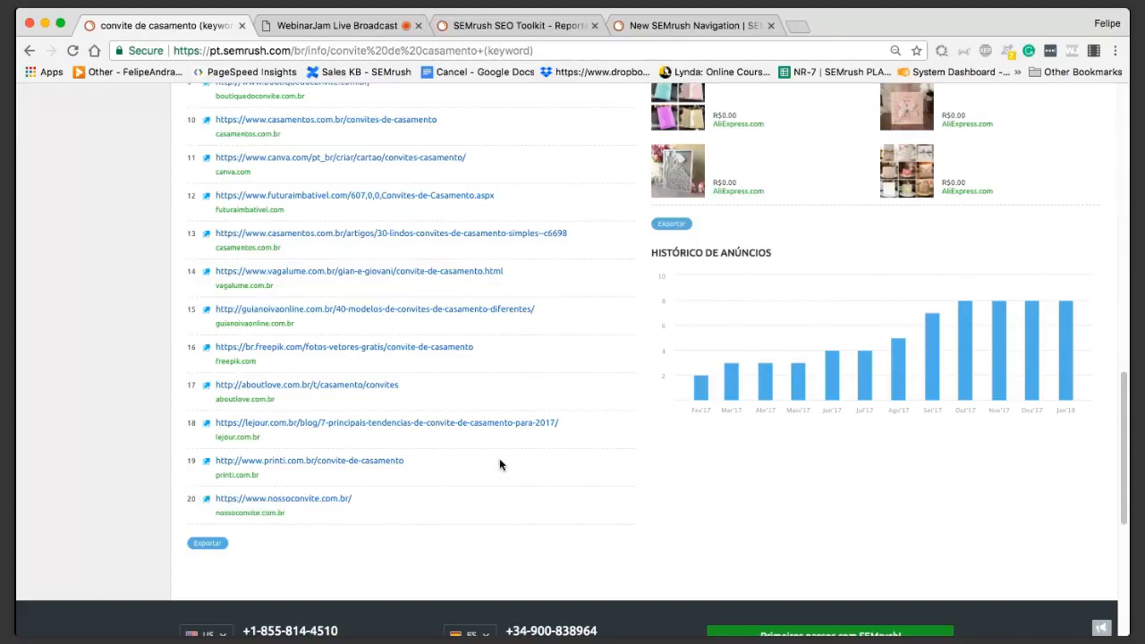
scroll(500, 458, up, 1)
scroll(499, 457, up, 1)
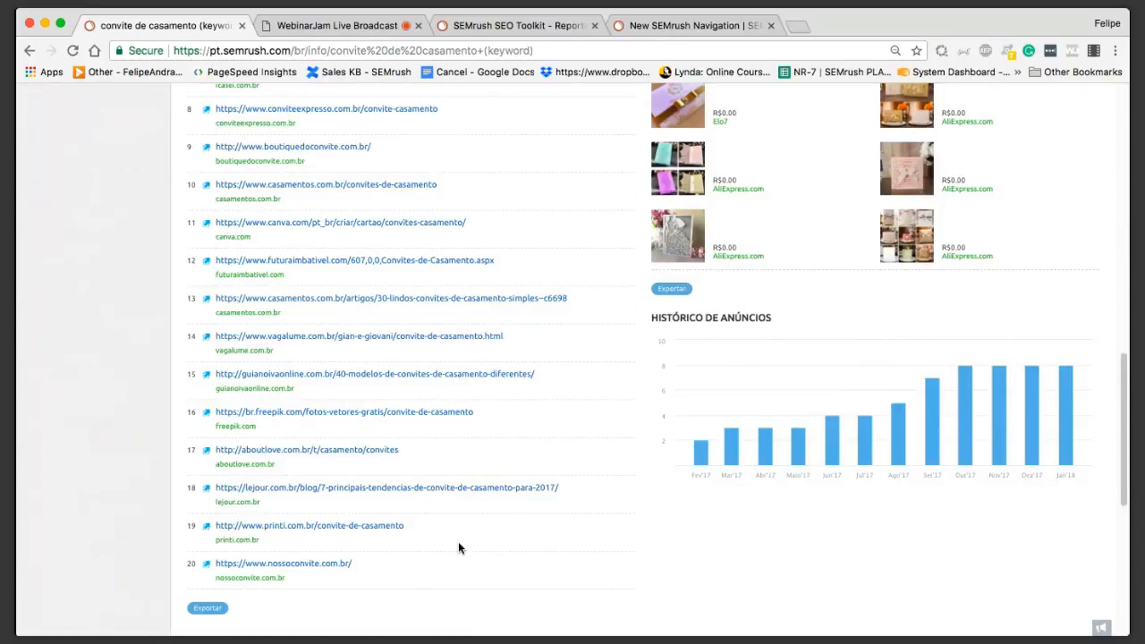
scroll(458, 548, up, 1)
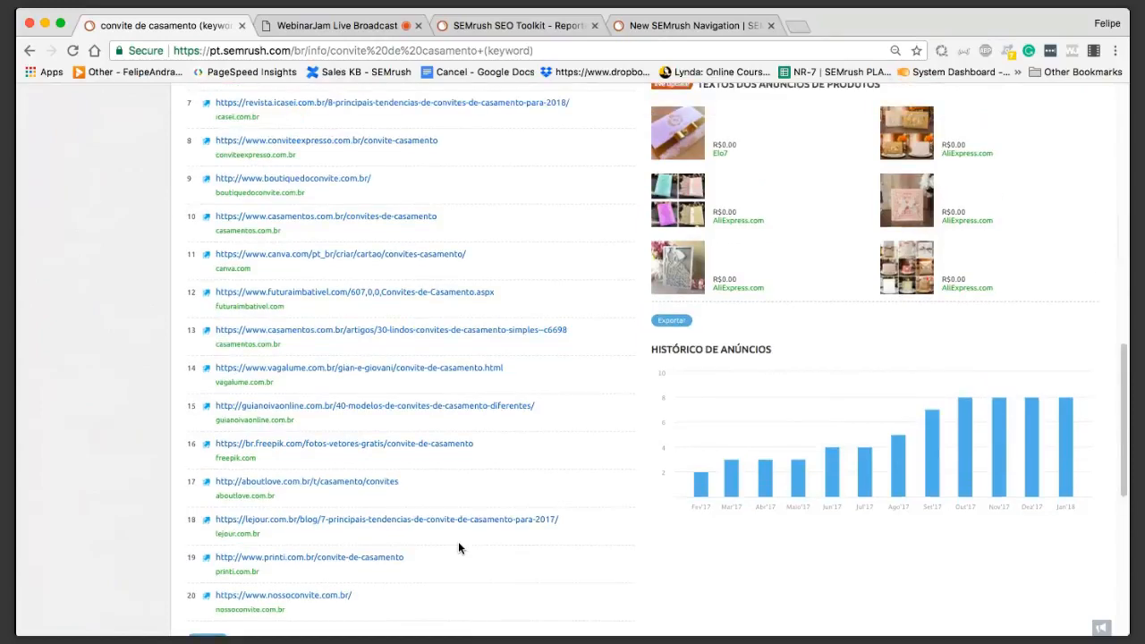
Step: Highlight the search volume of "convite de casamento" in the phrase match table and review it alongside the organic results and overview charts
scroll(458, 548, up, 15)
drag(460, 159, 497, 161)
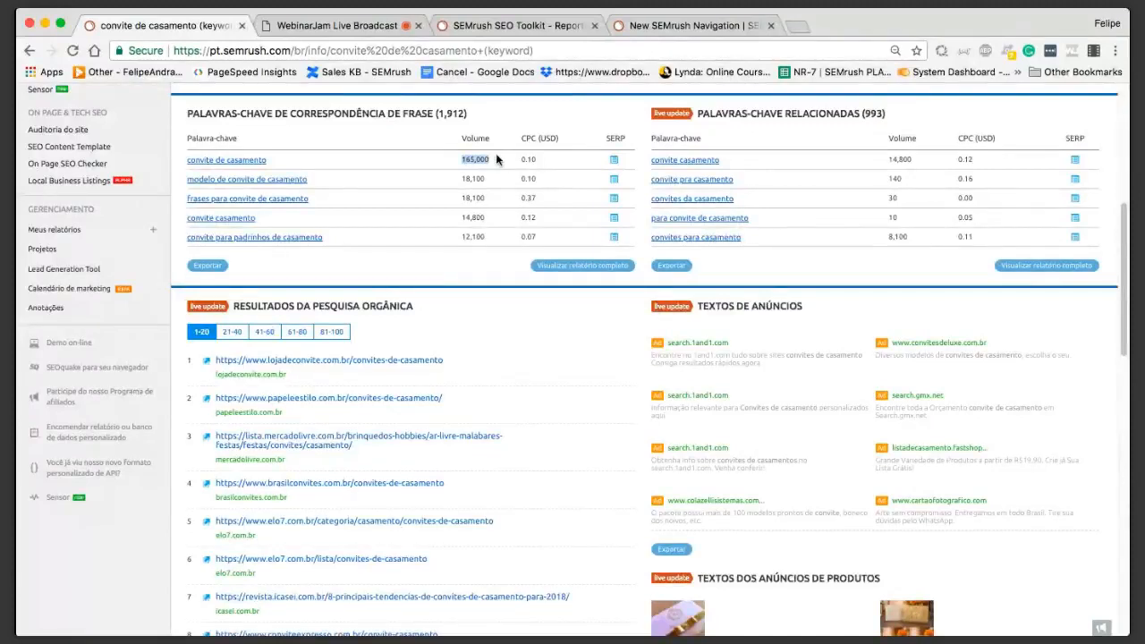
scroll(455, 345, down, 1)
scroll(459, 344, down, 1)
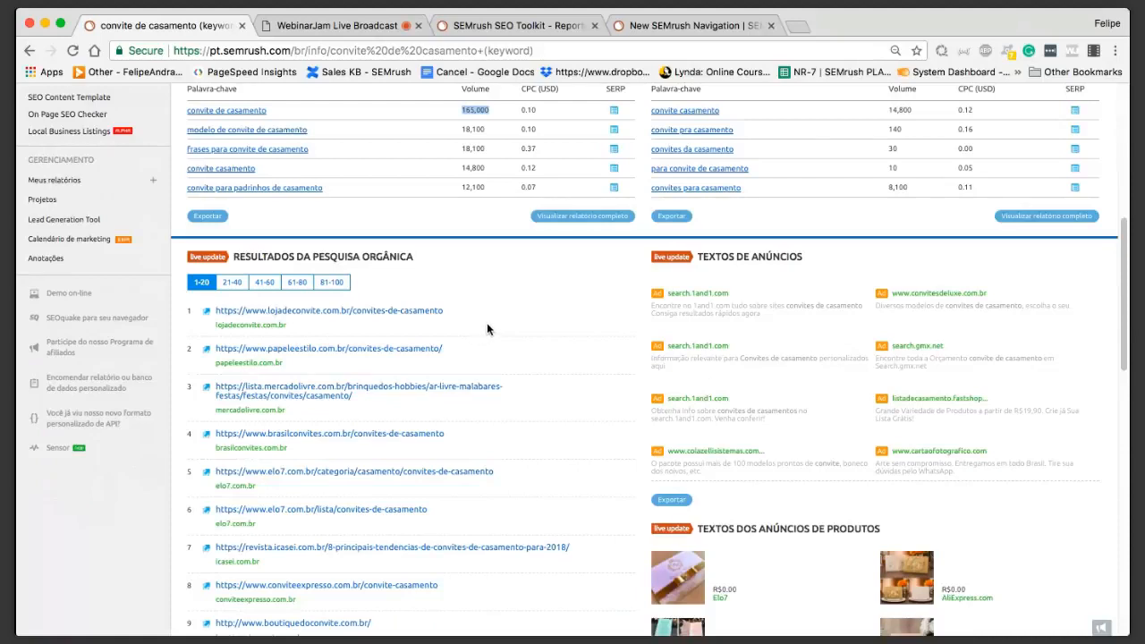
scroll(487, 322, down, 3)
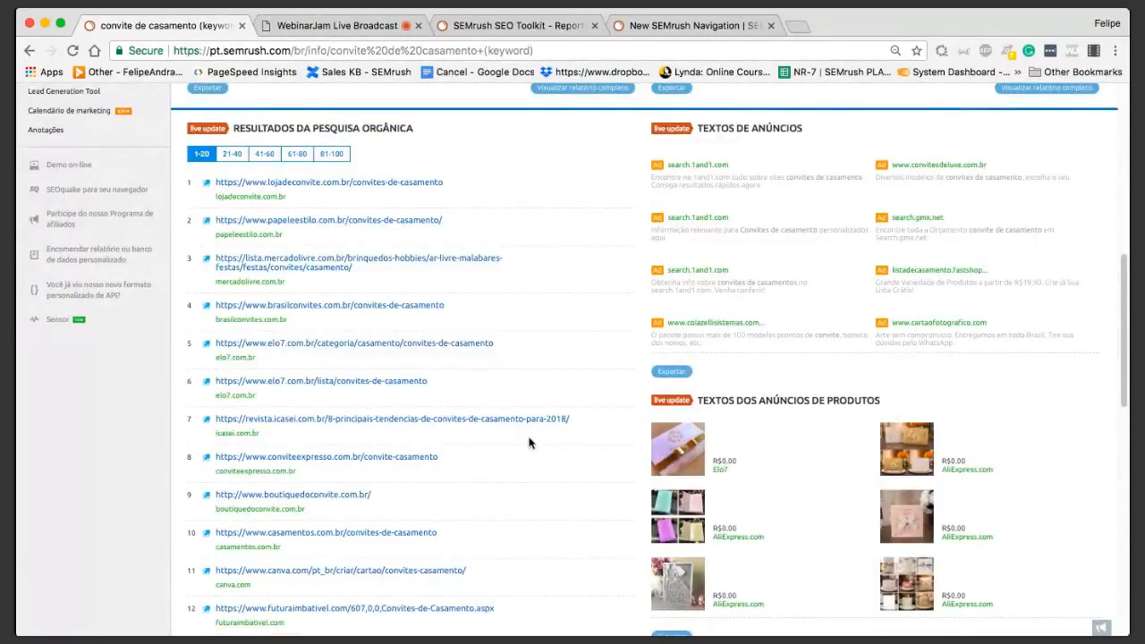
scroll(522, 287, up, 1)
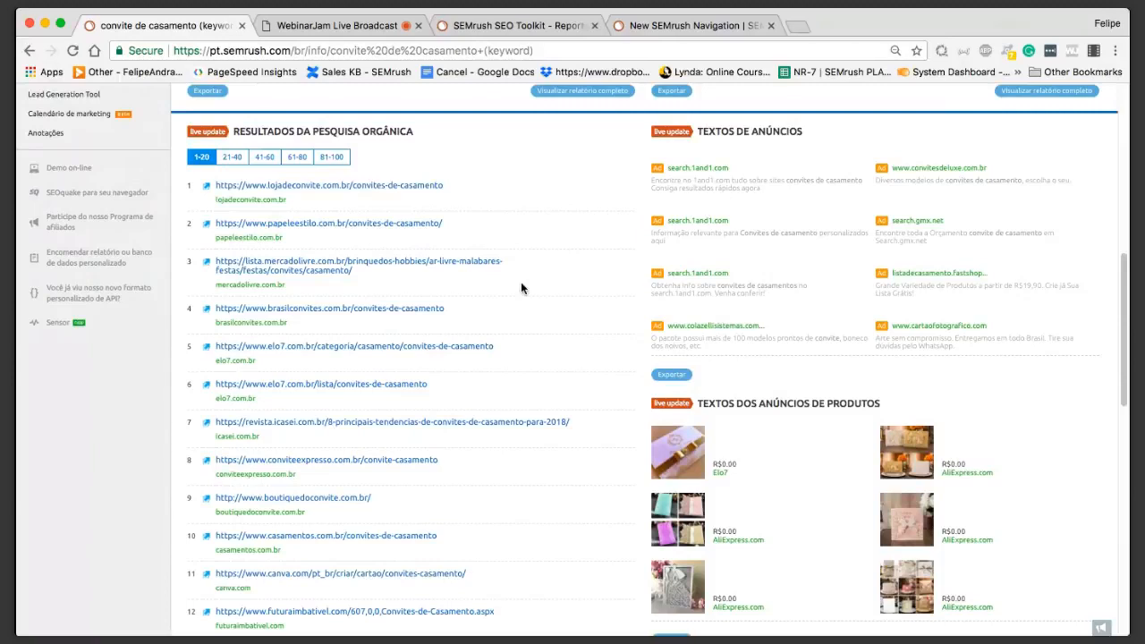
scroll(521, 287, up, 5)
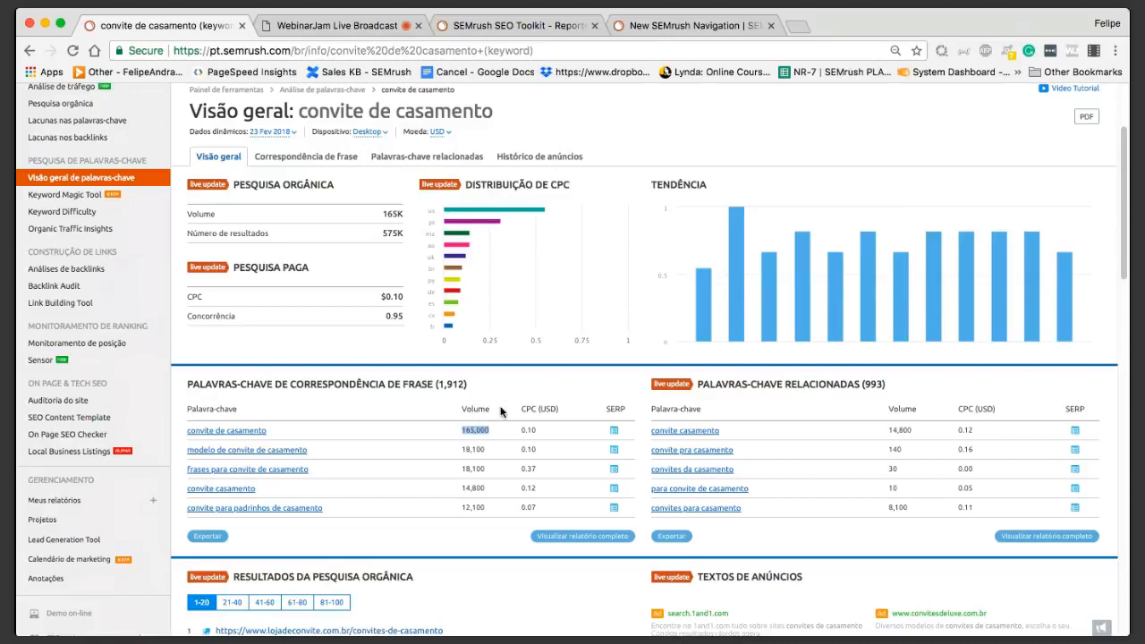
scroll(501, 412, up, 1)
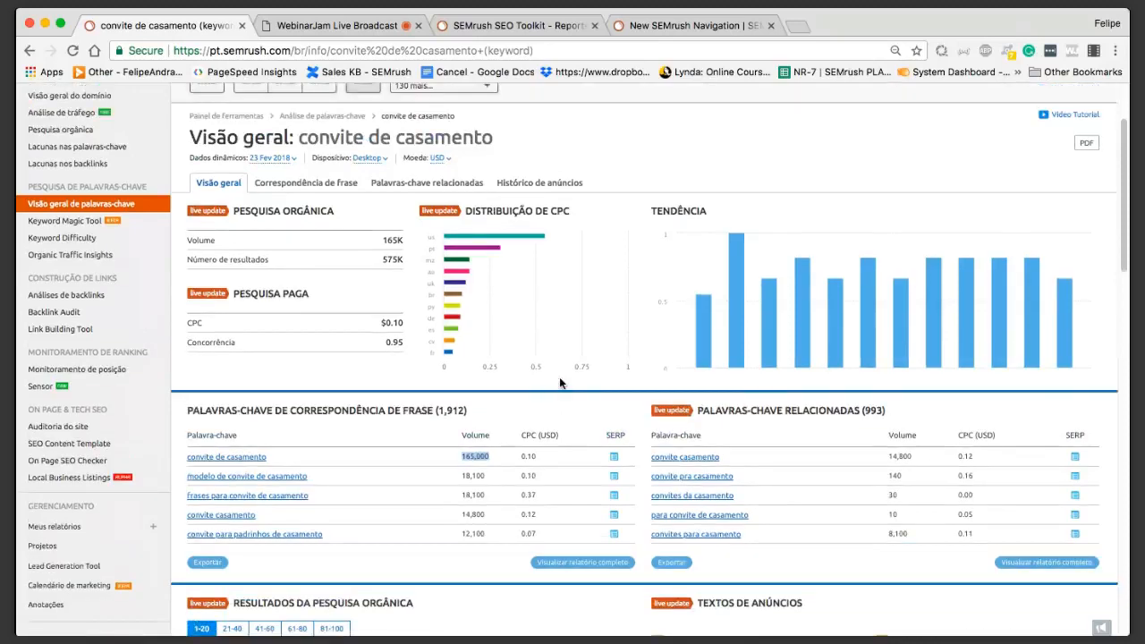
Step: Open the Keyword Magic Tool and search the BR database for "convite de casamento", replacing the plus signs with spaces
click(56, 222)
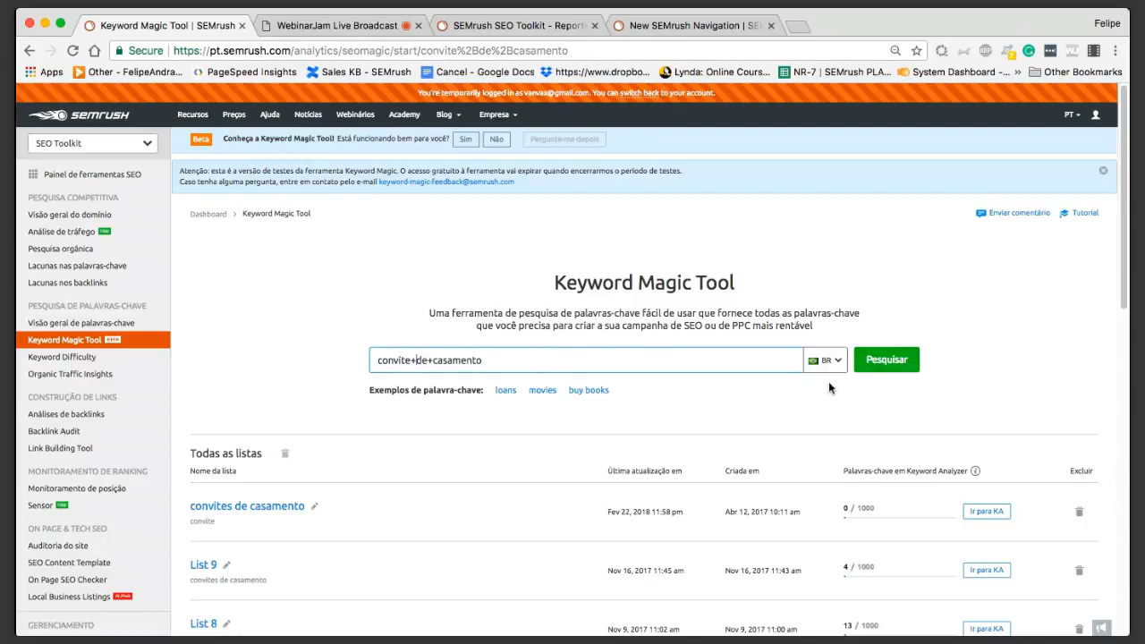
key(BackSpace)
key(BackSpace)
click(886, 365)
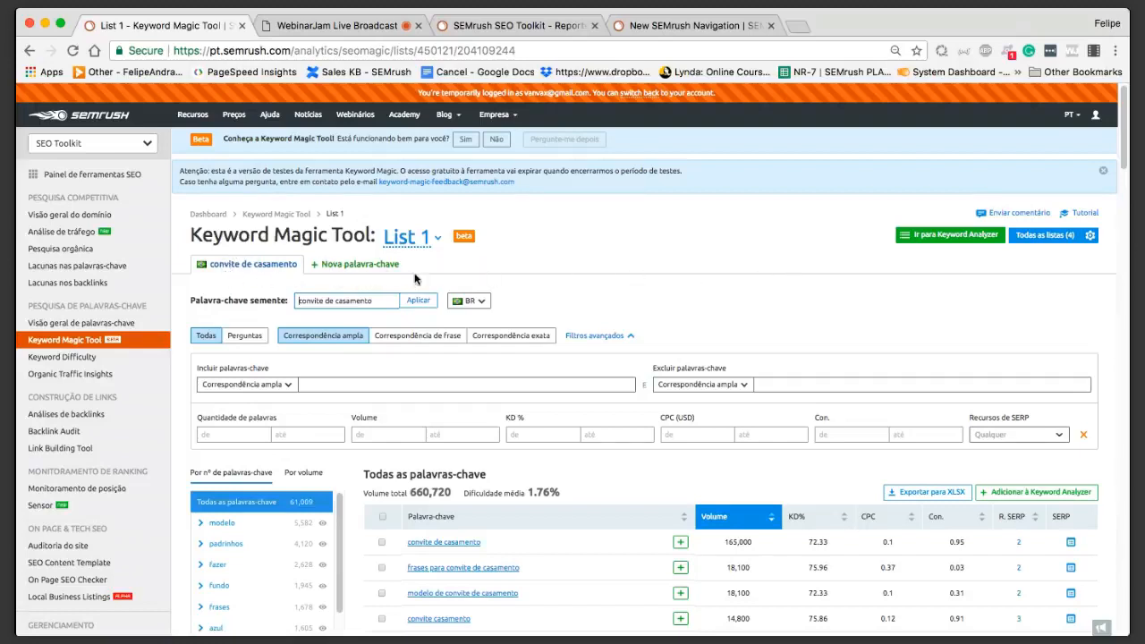
Step: Add a new keyword search for "convite" to List 1 in the Keyword Magic Tool
click(340, 265)
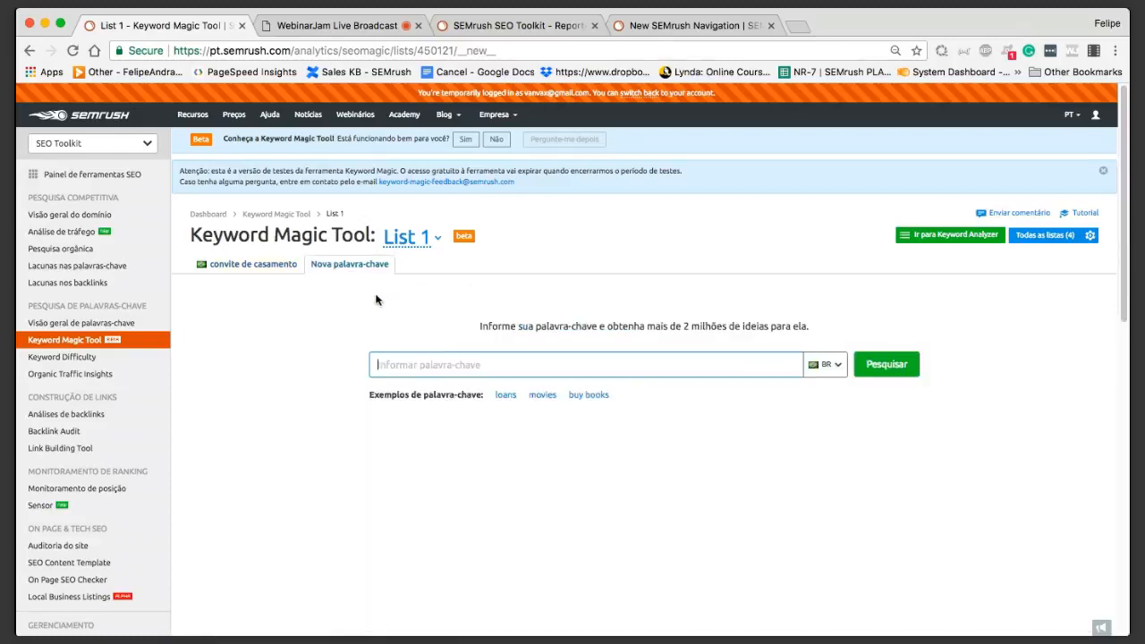
text(convite)
key(Return)
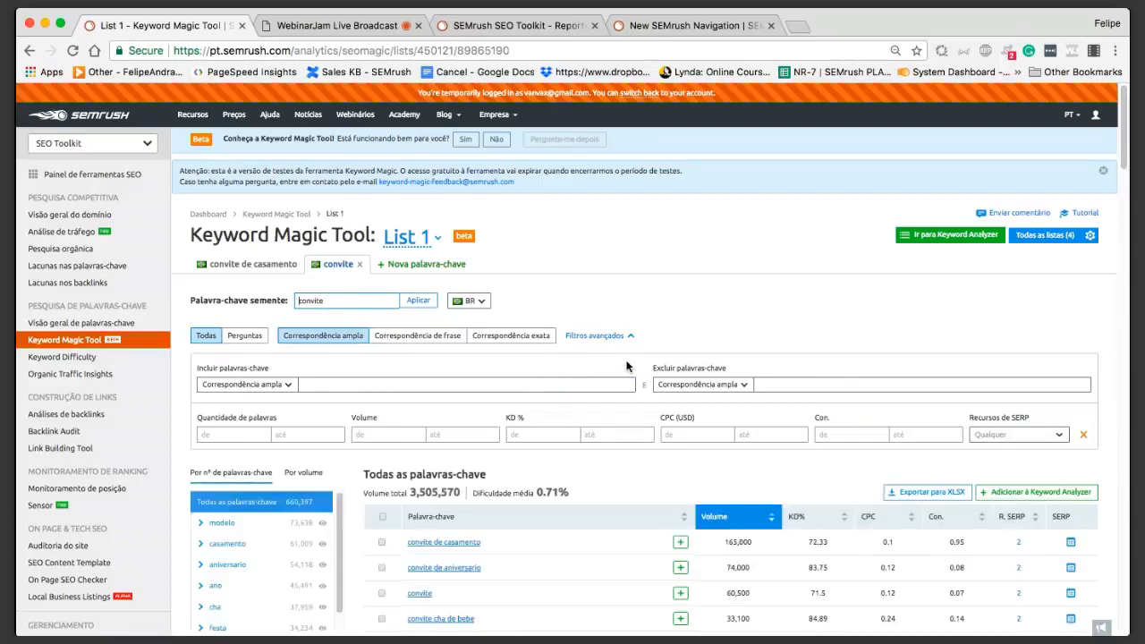
Step: Filter the "convite" keywords to a minimum search volume of 500
scroll(731, 352, down, 1)
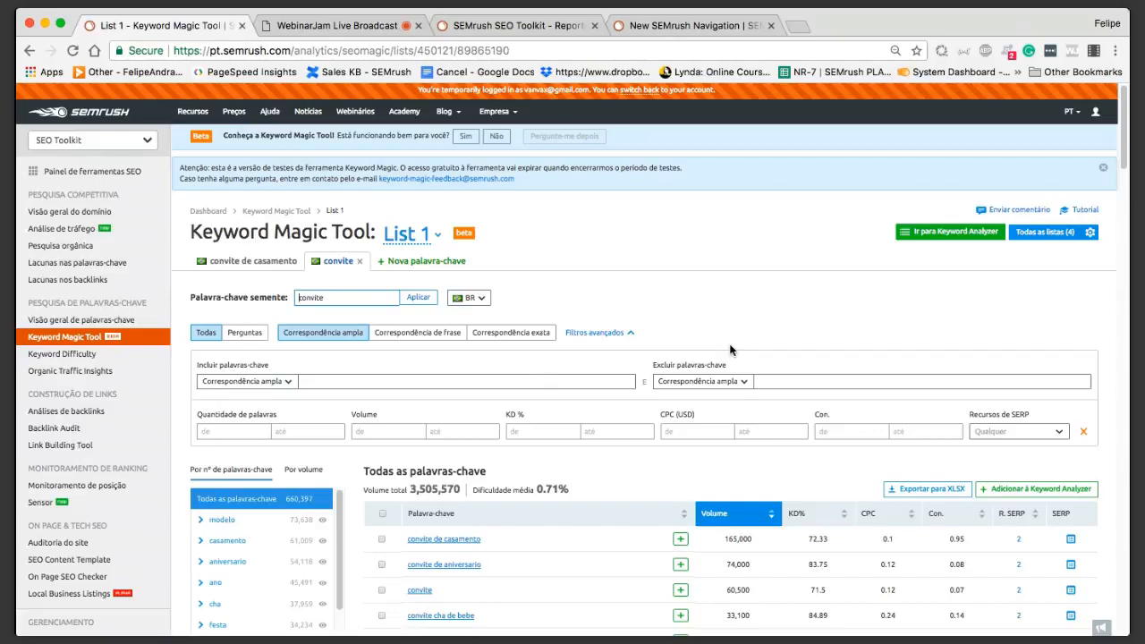
scroll(730, 350, down, 3)
scroll(786, 209, down, 1)
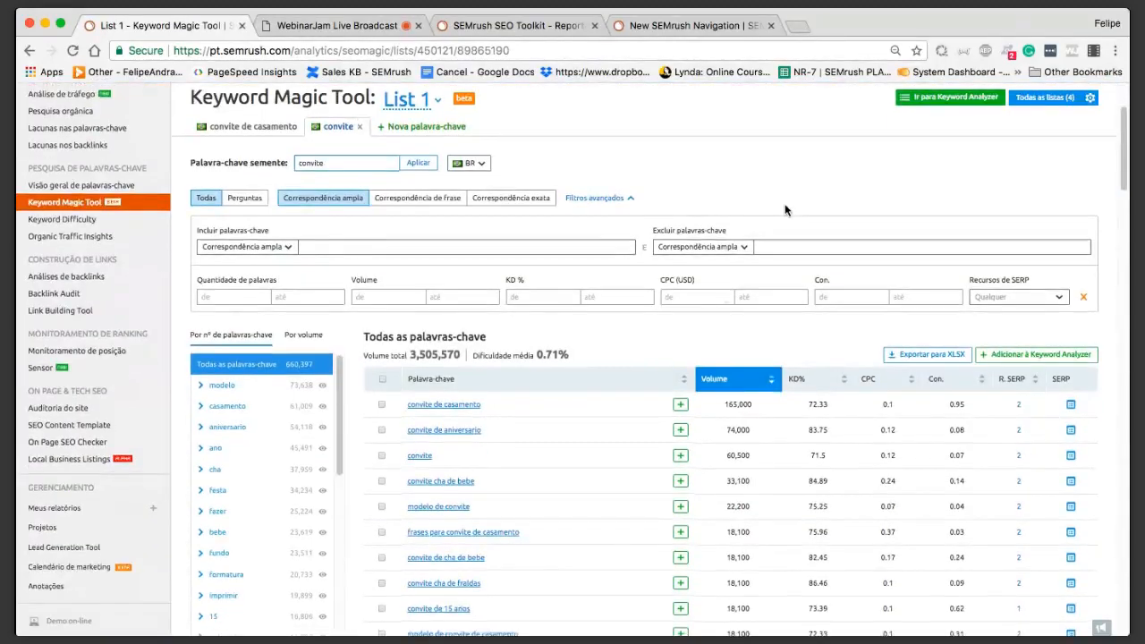
scroll(786, 210, down, 1)
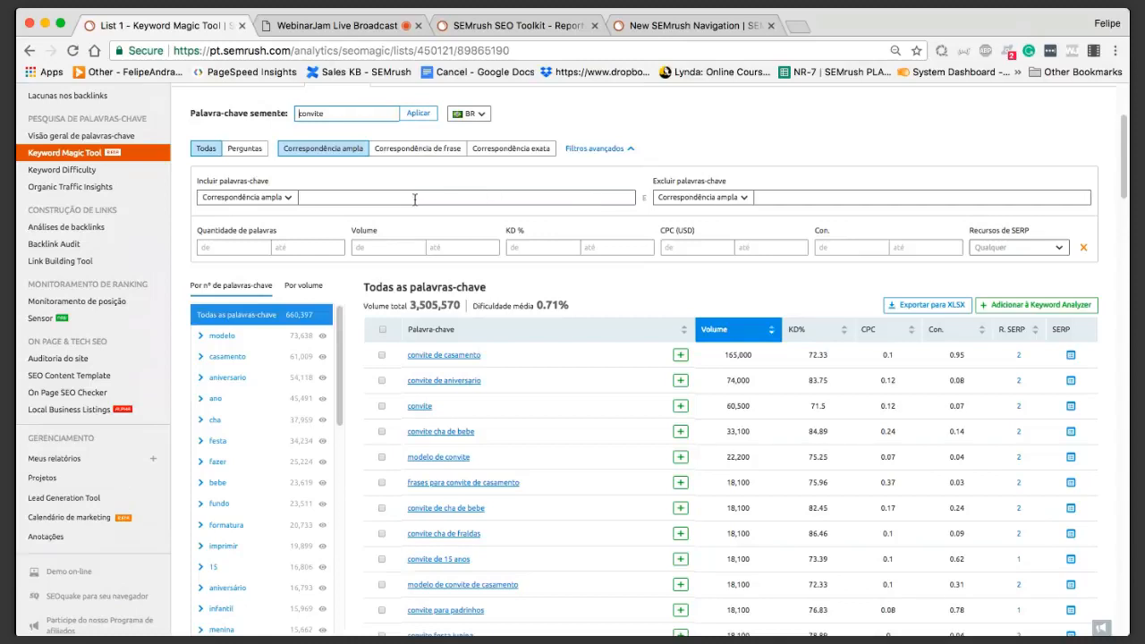
click(450, 193)
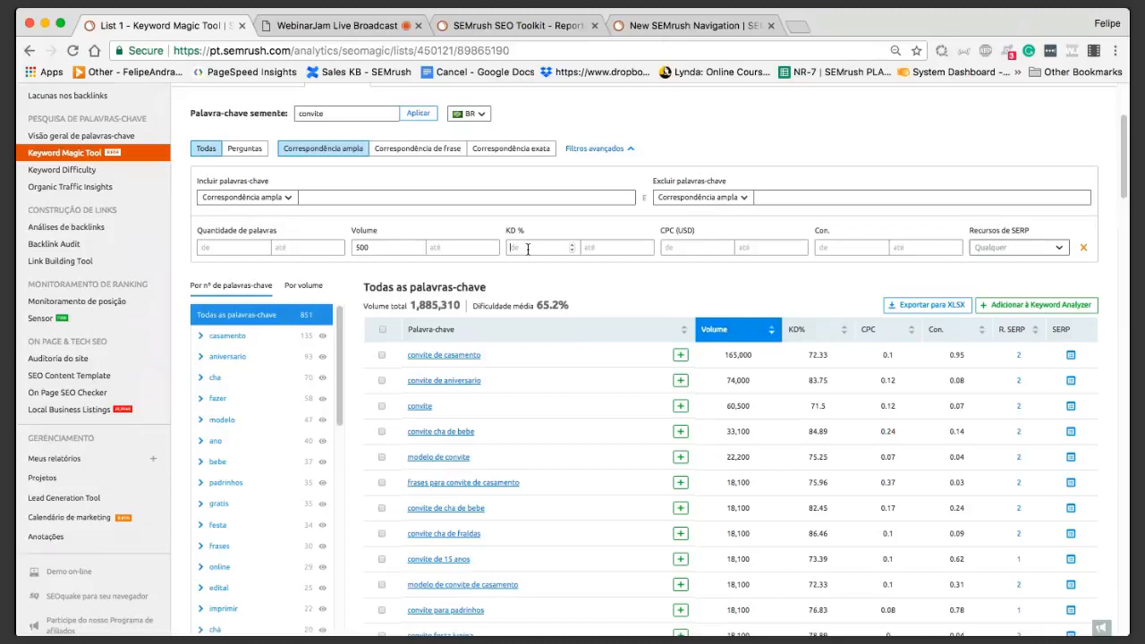
Step: Filter the keyword difficulty from 70 to 98 percent and clear the lower limit again
click(613, 244)
click(543, 246)
click(616, 272)
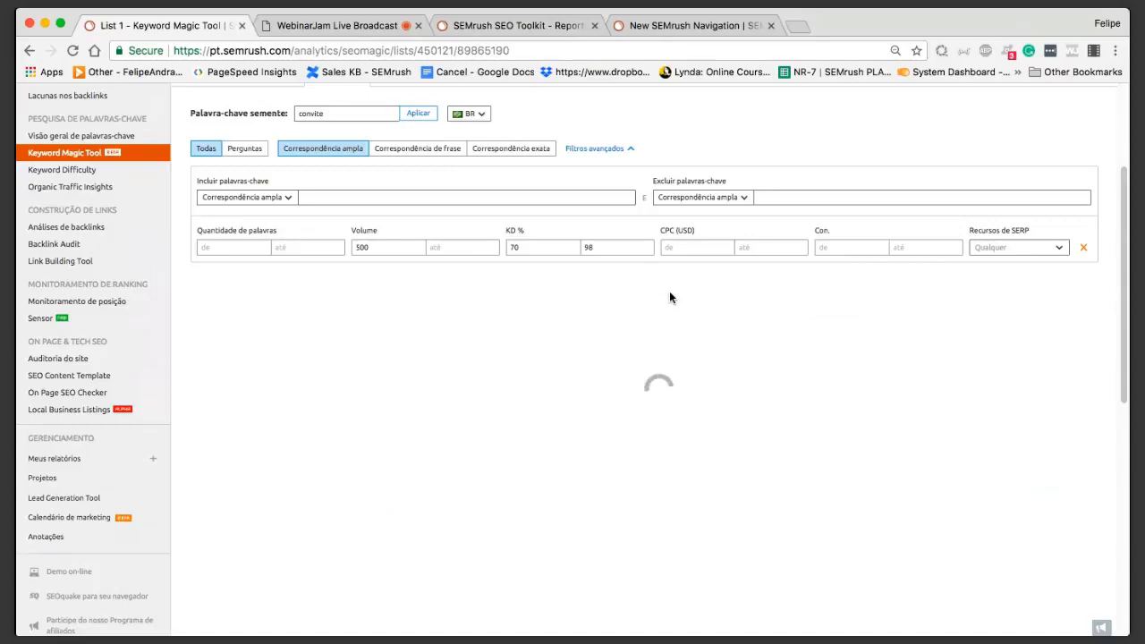
drag(522, 250, 492, 252)
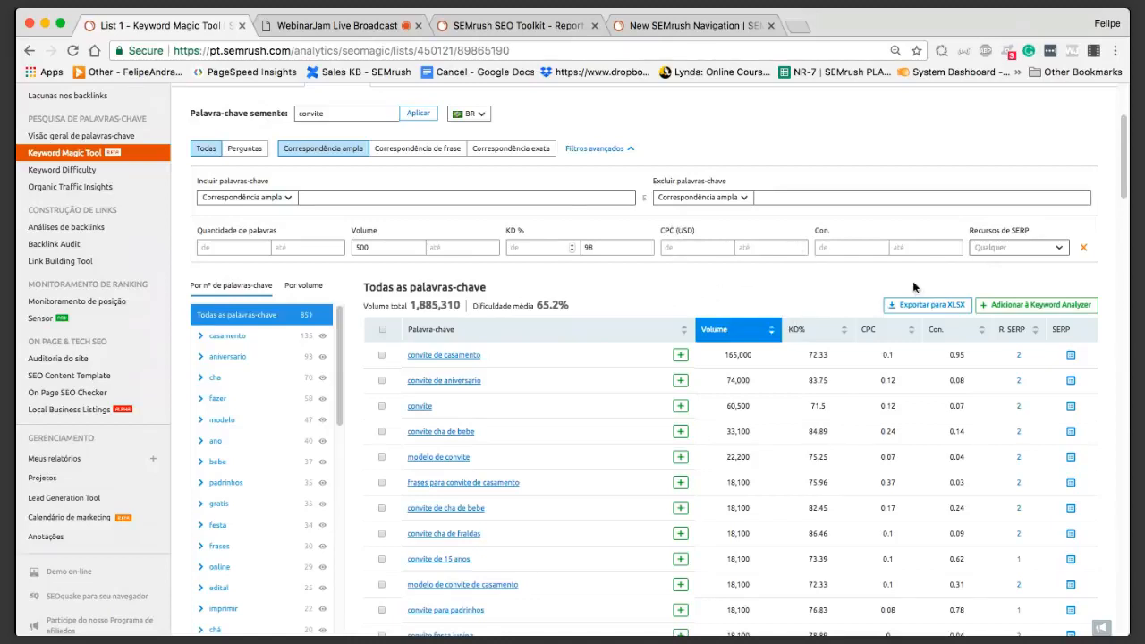
Step: Open the casamento keyword group and select all the keywords listed in its table
scroll(659, 359, down, 1)
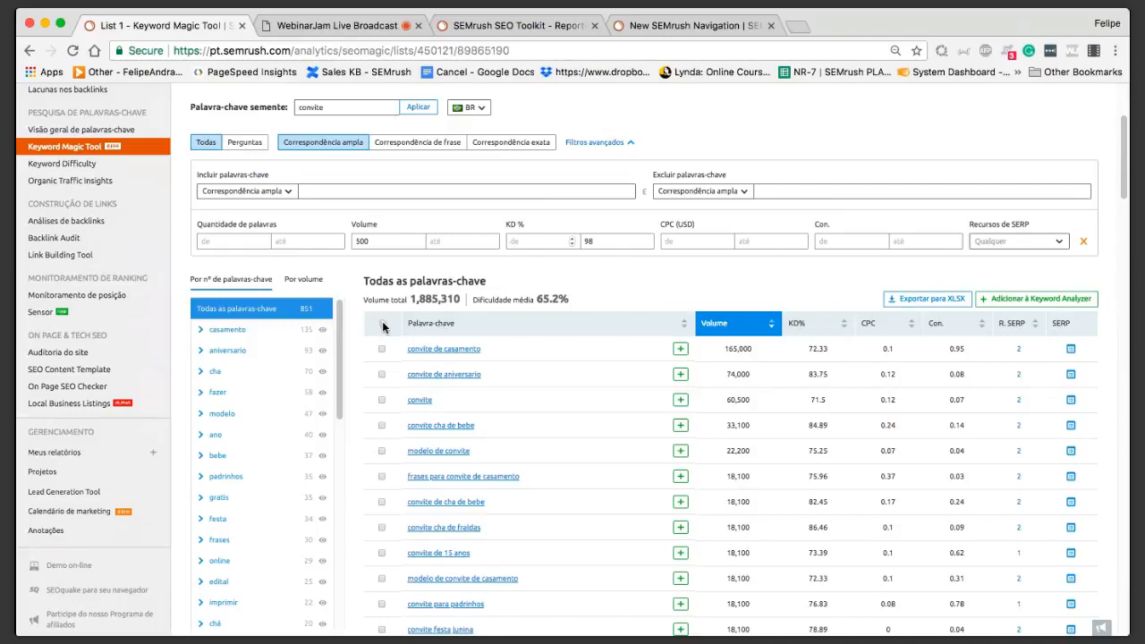
scroll(382, 323, down, 1)
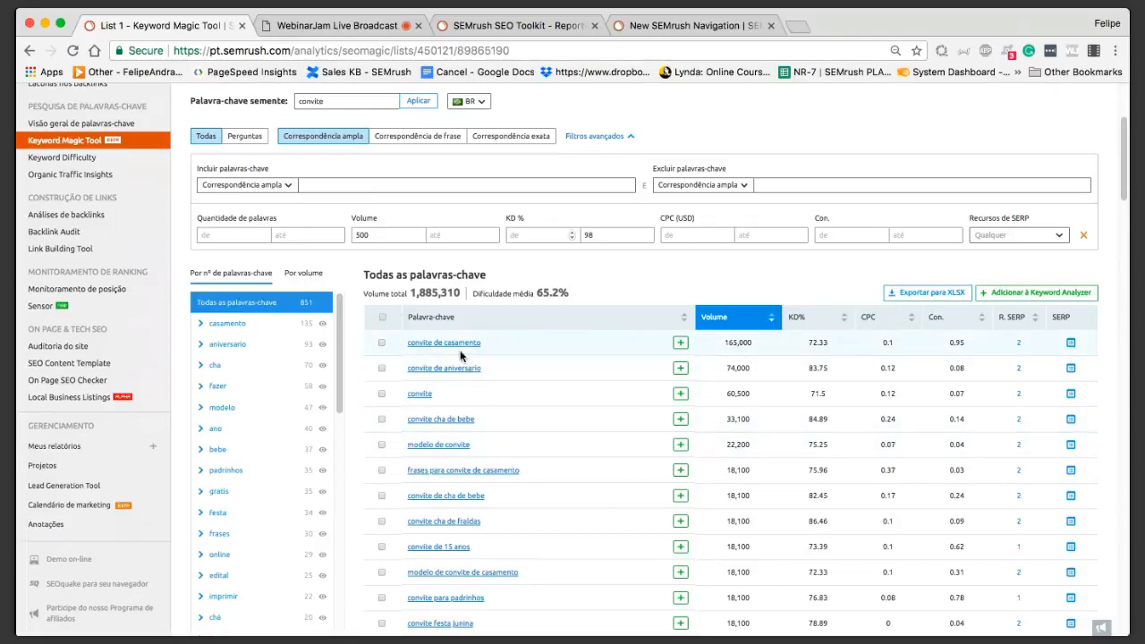
scroll(272, 347, down, 1)
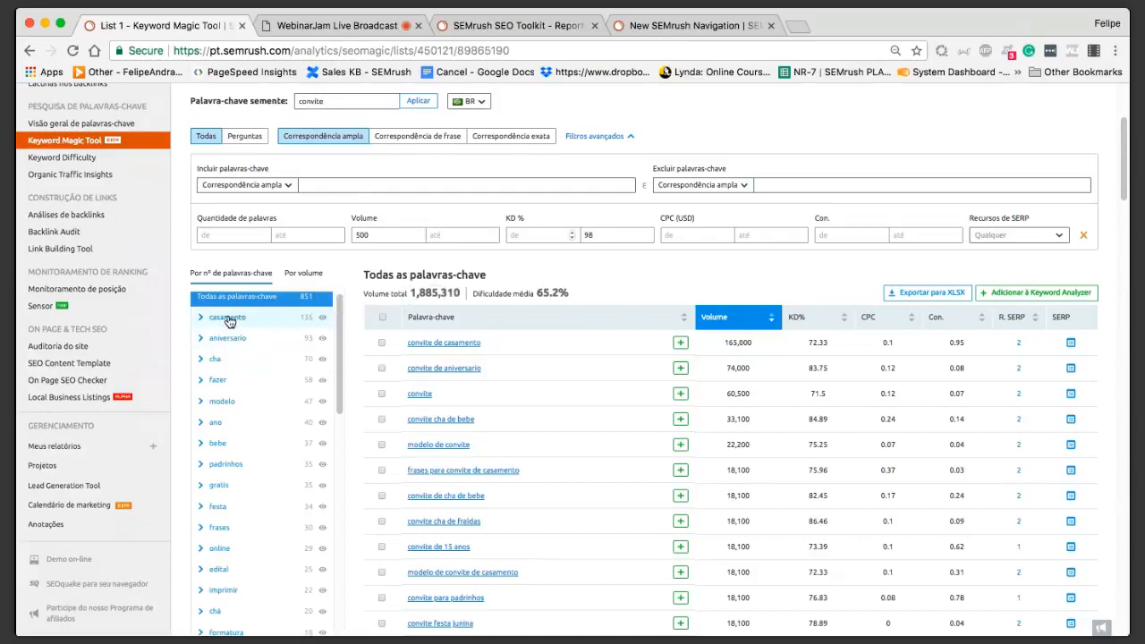
click(306, 320)
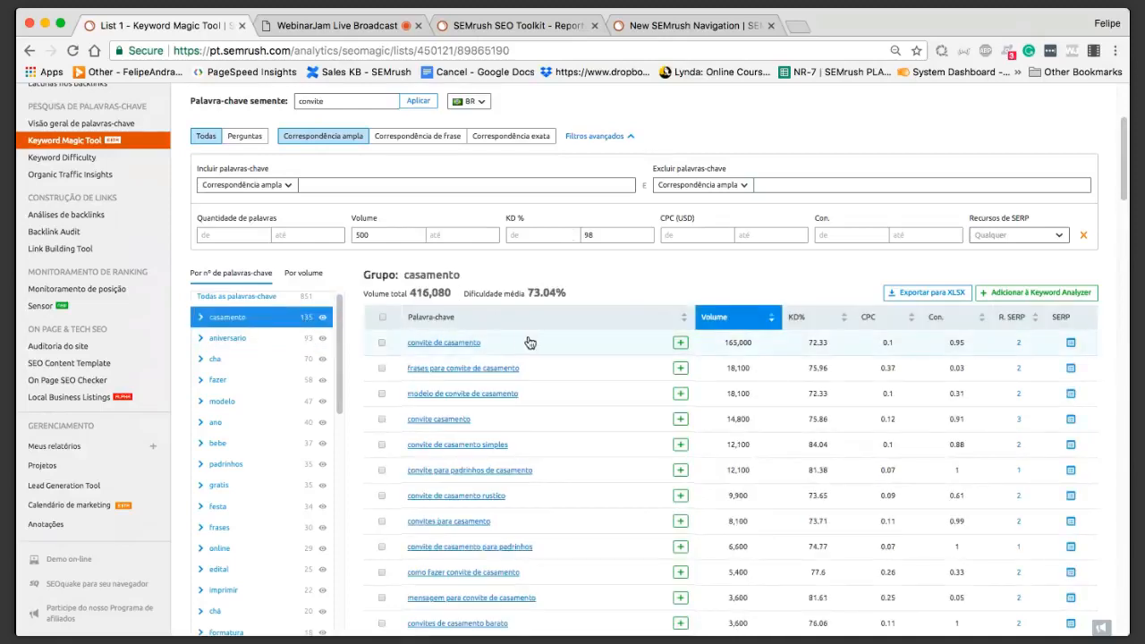
scroll(541, 350, down, 1)
scroll(540, 350, down, 1)
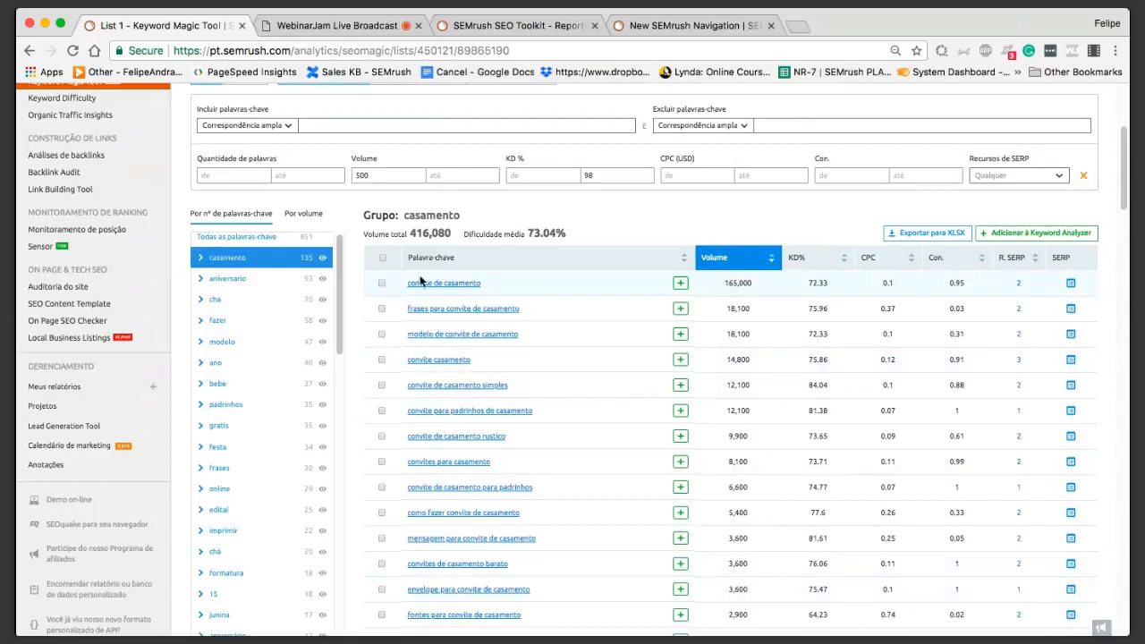
scroll(630, 324, down, 1)
click(382, 255)
scroll(641, 413, down, 1)
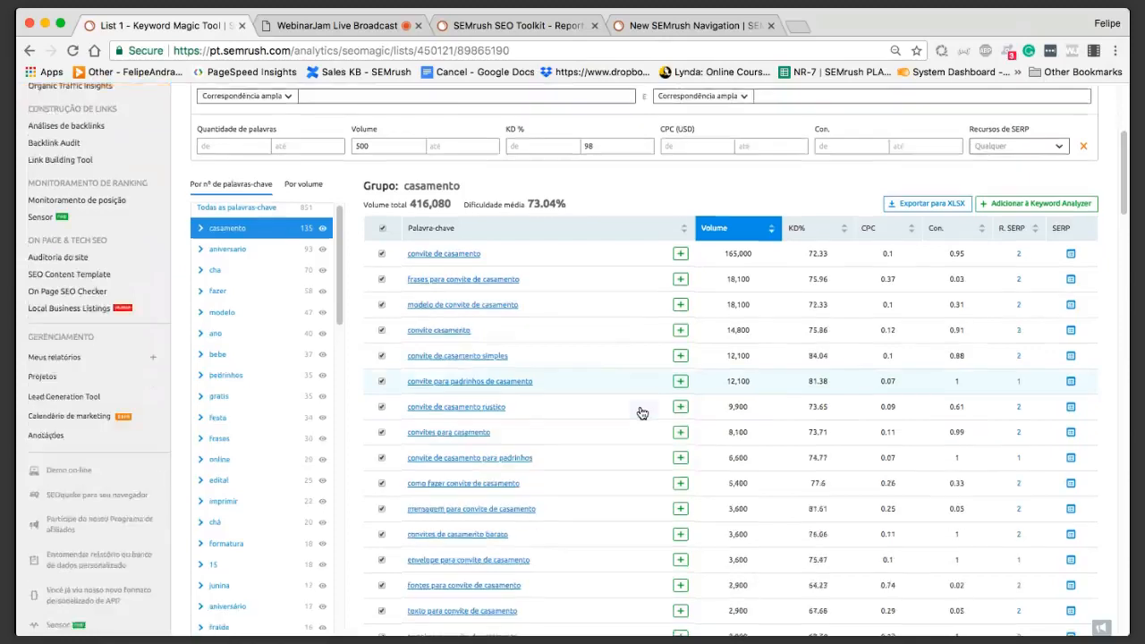
Step: Examine the SERP features column and its per-keyword details for the casamento keywords
scroll(642, 412, down, 3)
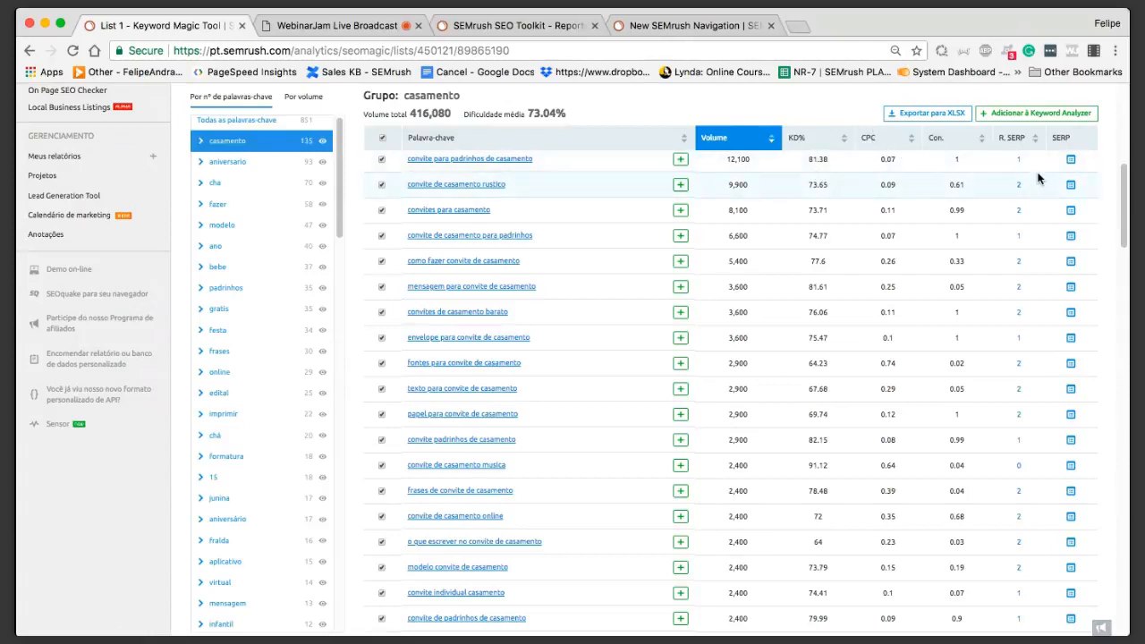
mouse_move(1006, 139)
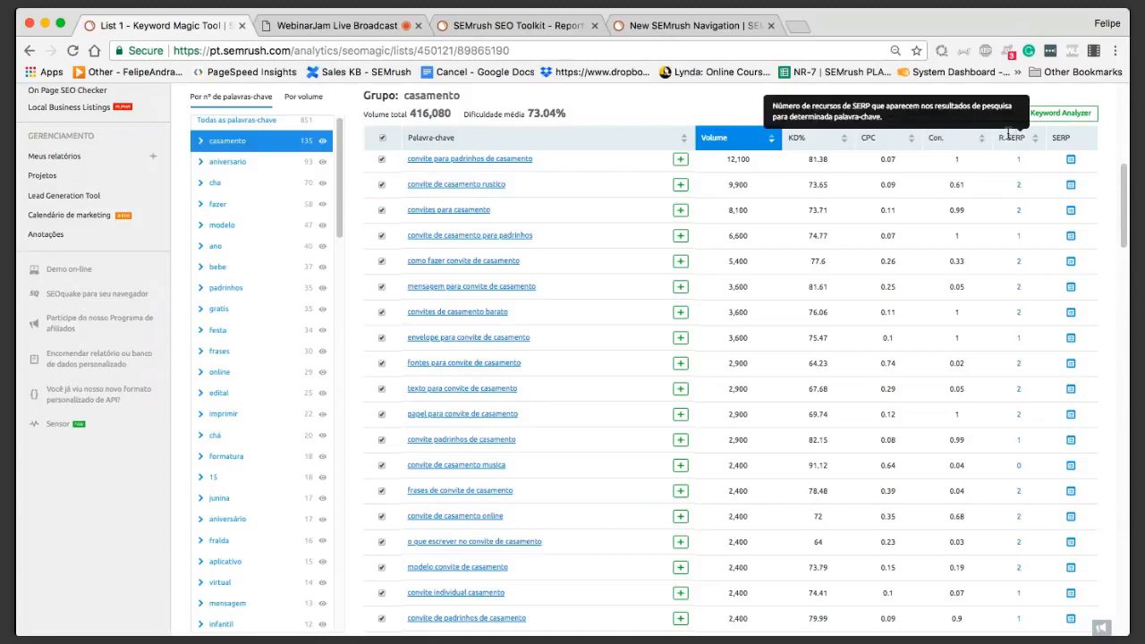
mouse_move(1019, 160)
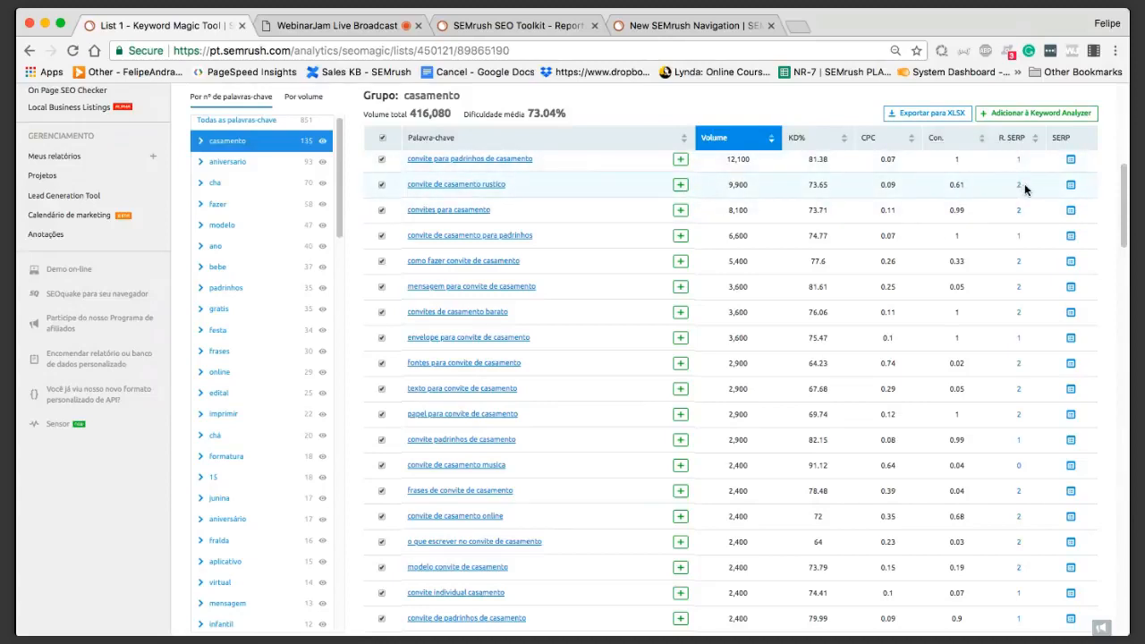
mouse_move(1019, 184)
scroll(1018, 211, up, 1)
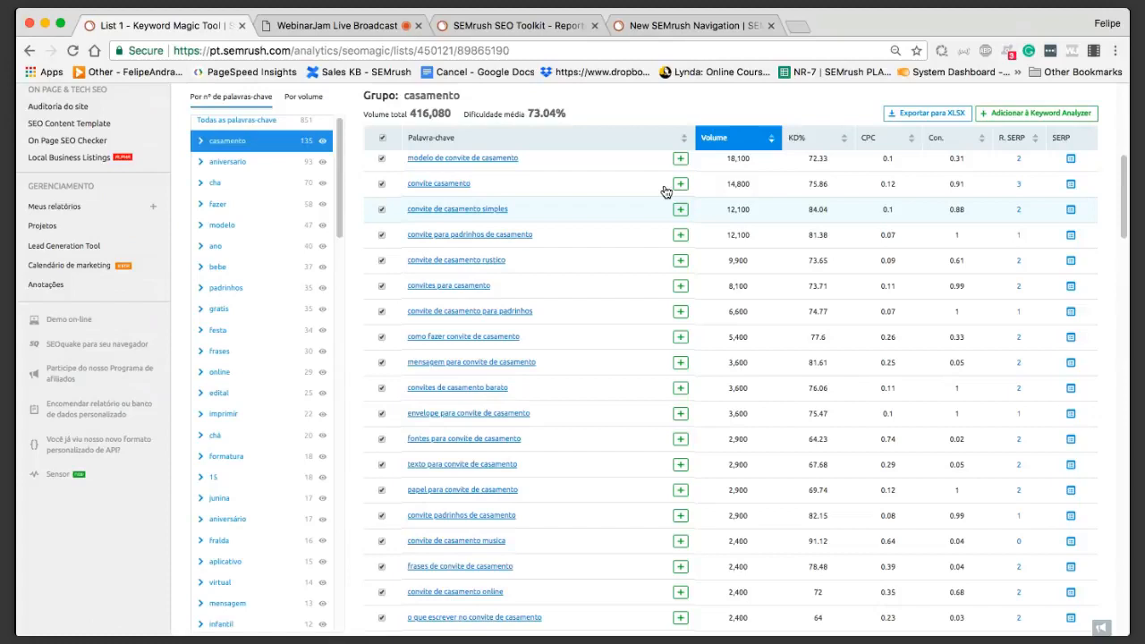
Step: Add the entire casamento group to the Keyword Analyzer and open List 1 there
scroll(665, 192, up, 2)
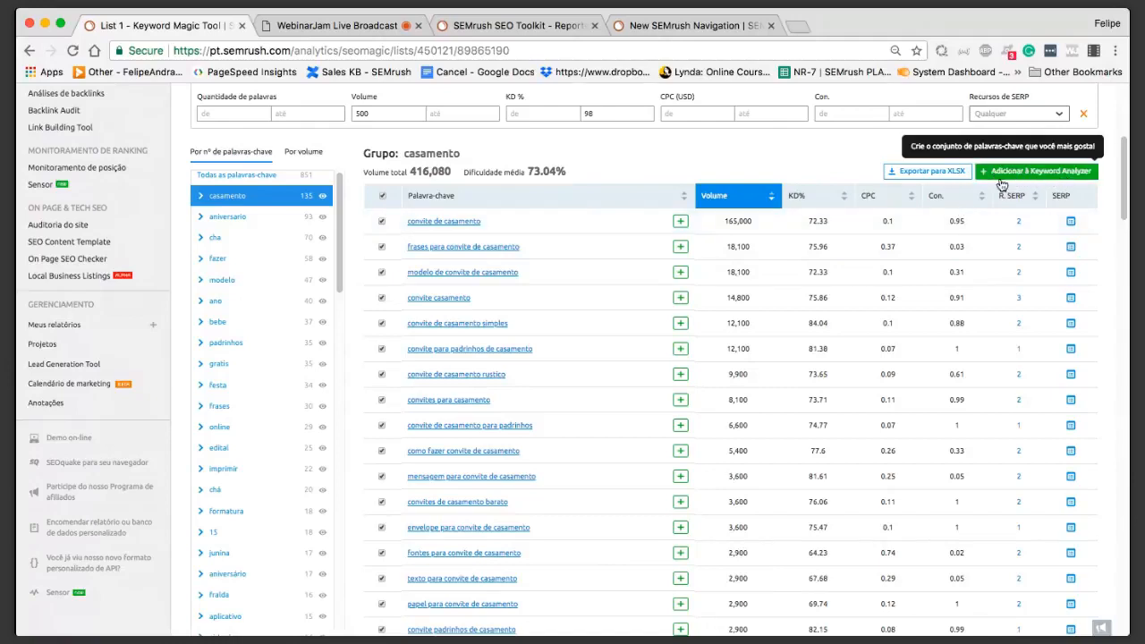
scroll(1002, 184, up, 3)
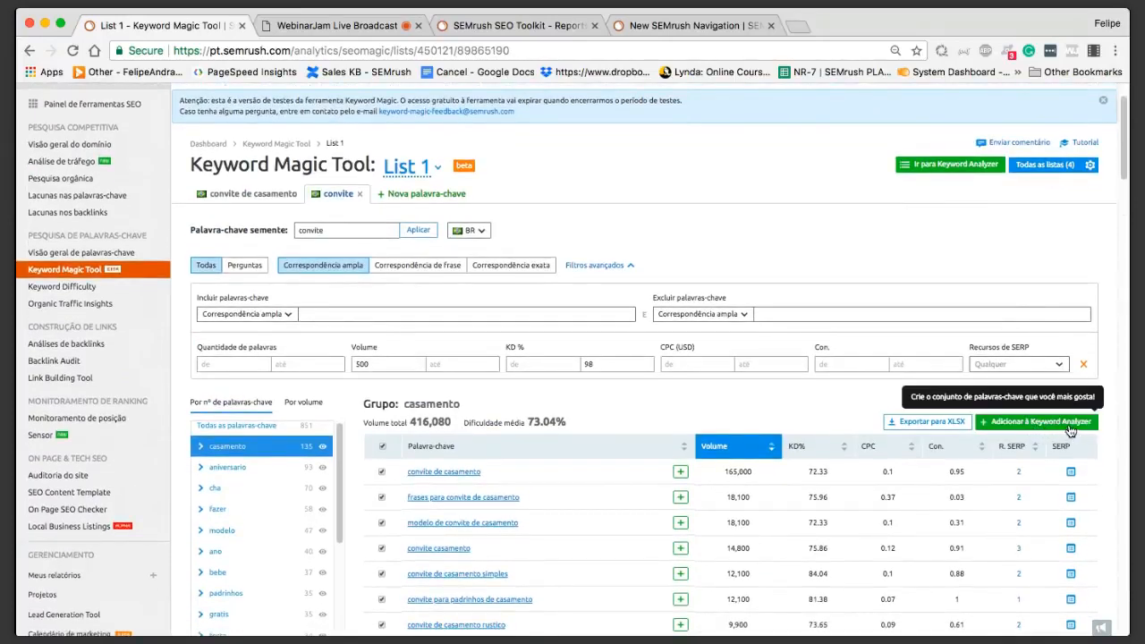
click(1069, 429)
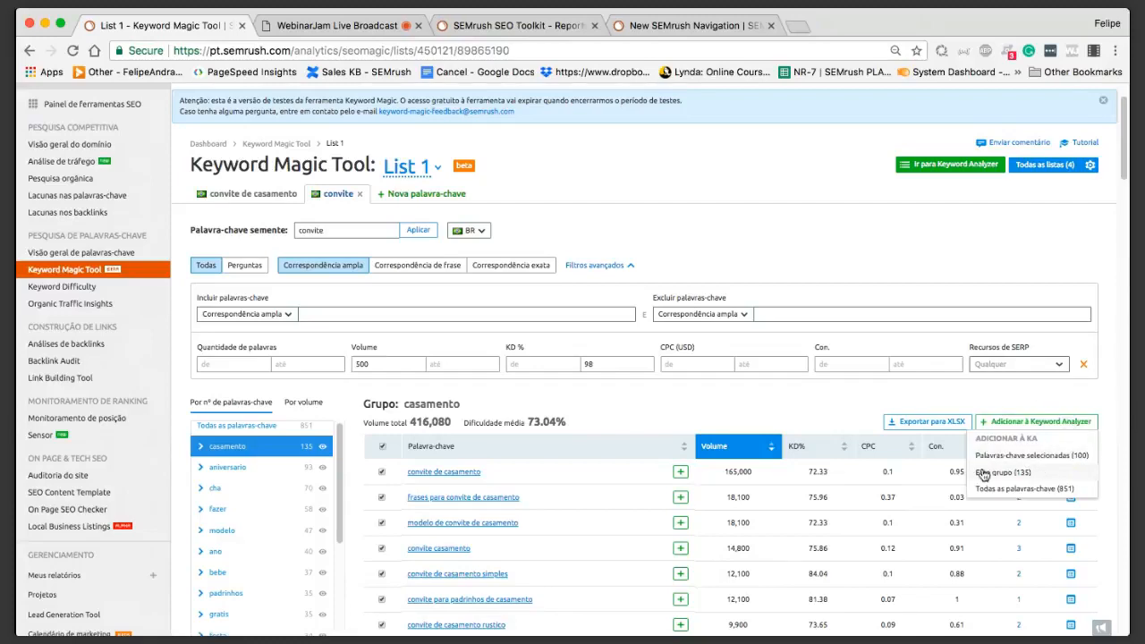
click(995, 479)
click(932, 167)
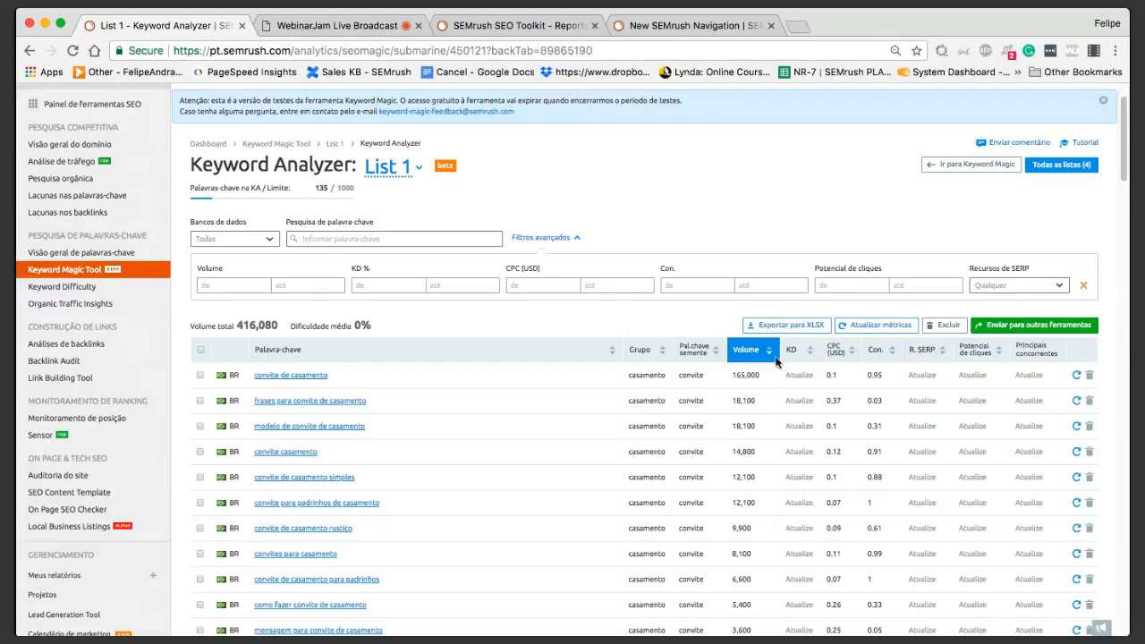
Step: Review the metric columns of List 1 in the Keyword Analyzer, including volume and SERP features
mouse_move(746, 349)
mouse_move(914, 352)
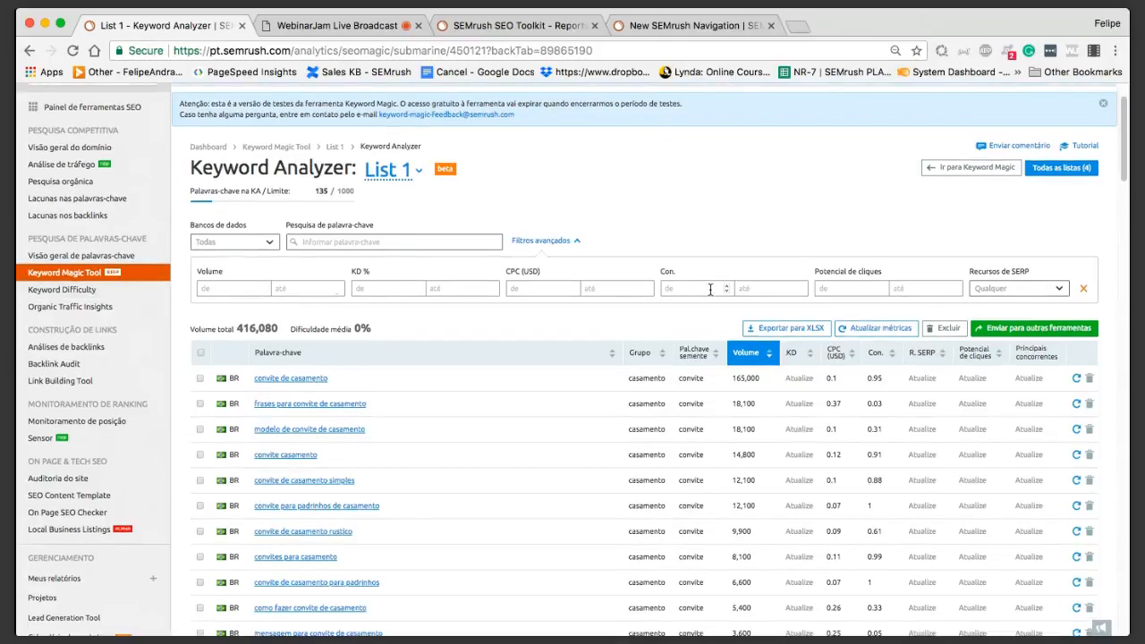
scroll(711, 296, up, 2)
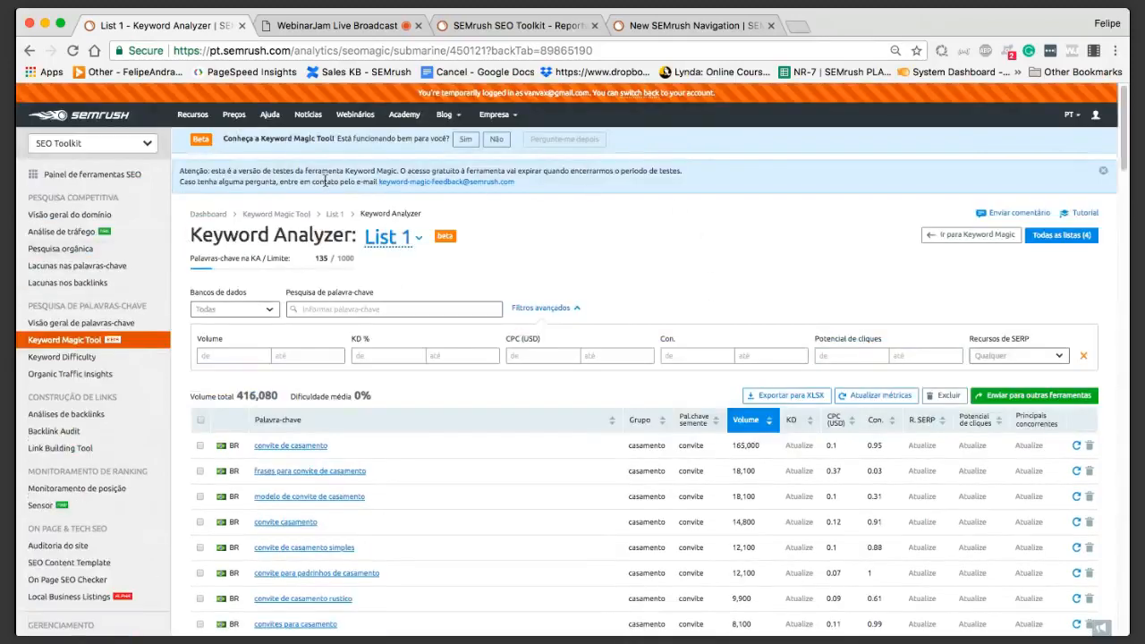
Step: Open the Keyword Difficulty tool and enter "convite", "convites" and "convites de casamento" on separate lines
click(72, 342)
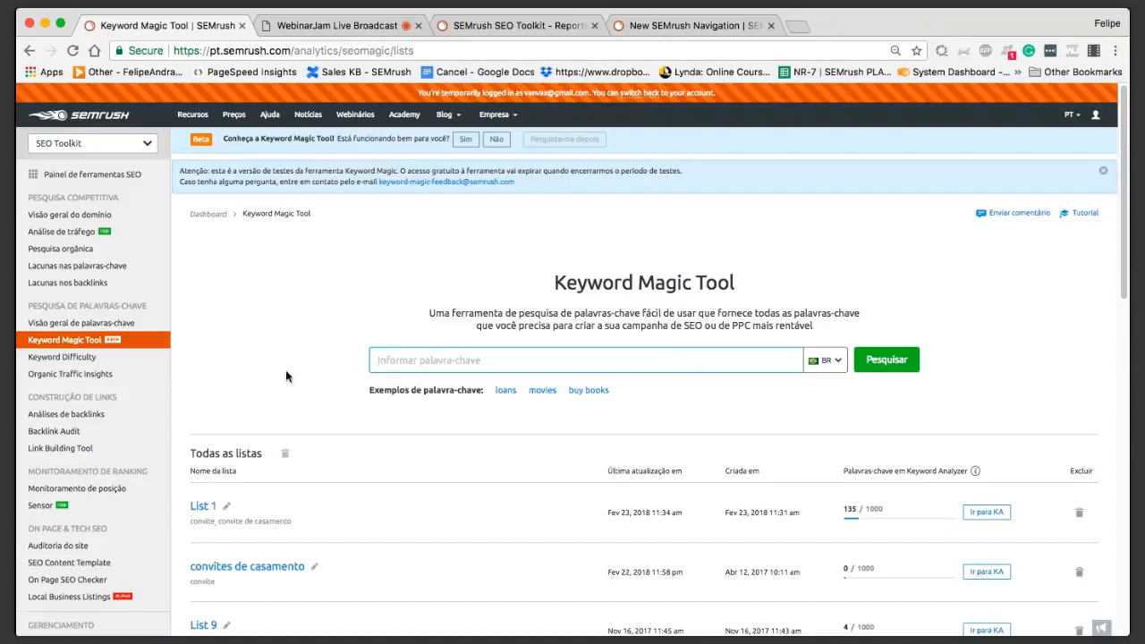
click(67, 357)
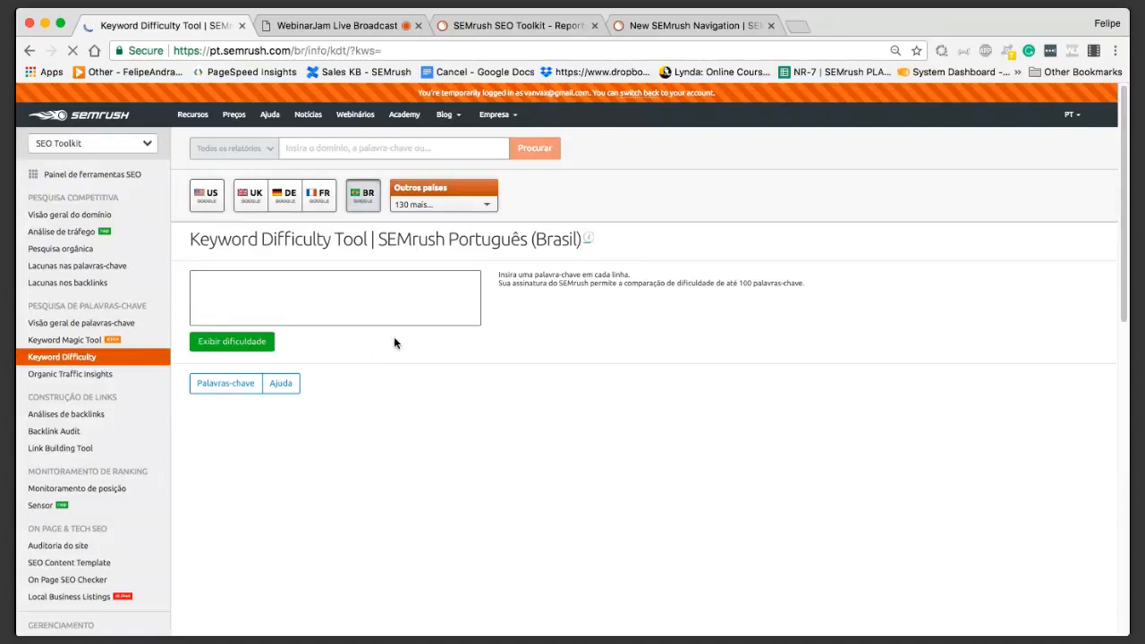
drag(187, 237, 688, 257)
click(346, 282)
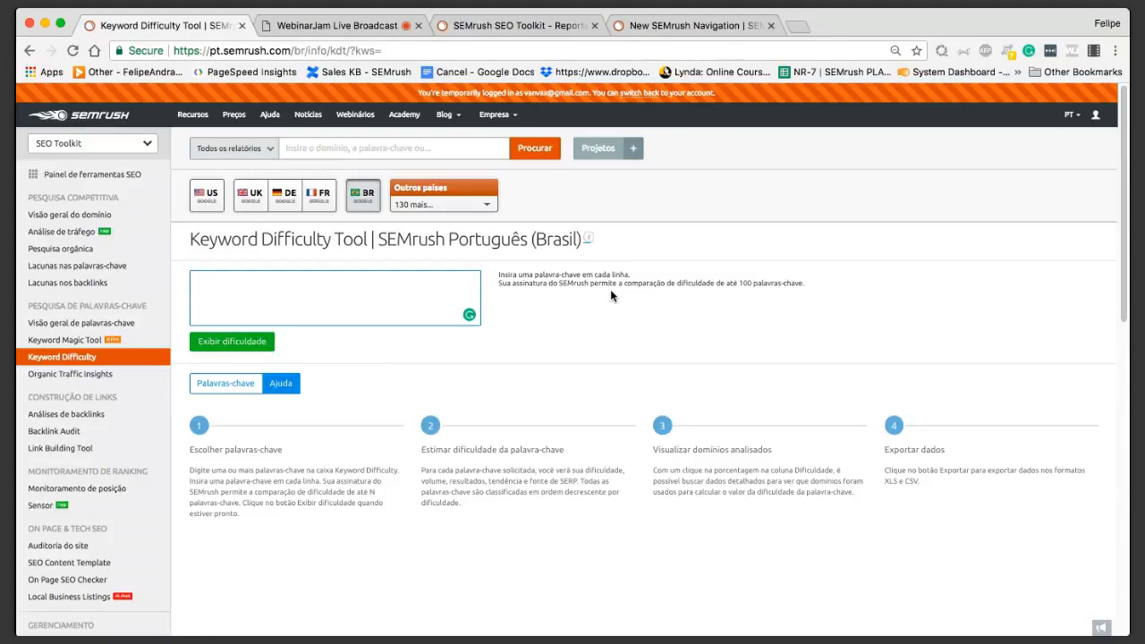
text(convite)
key(Return)
text(convites convites de casamento)
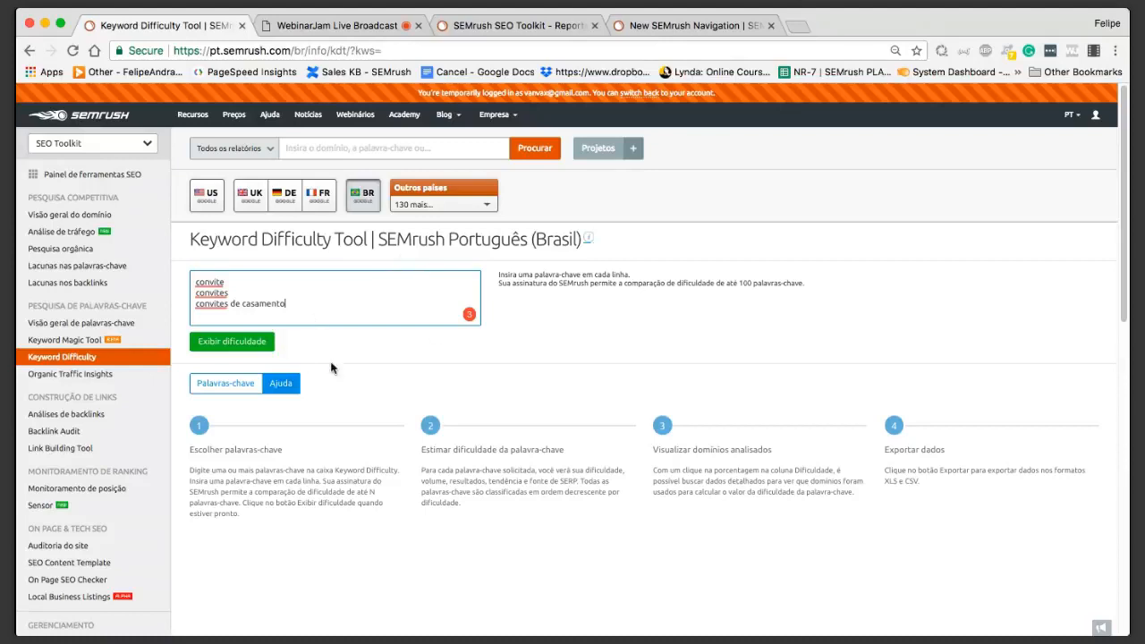
Step: Run the keyword difficulty report for "convite", "convites" and "convites de casamento", and view the results
click(246, 345)
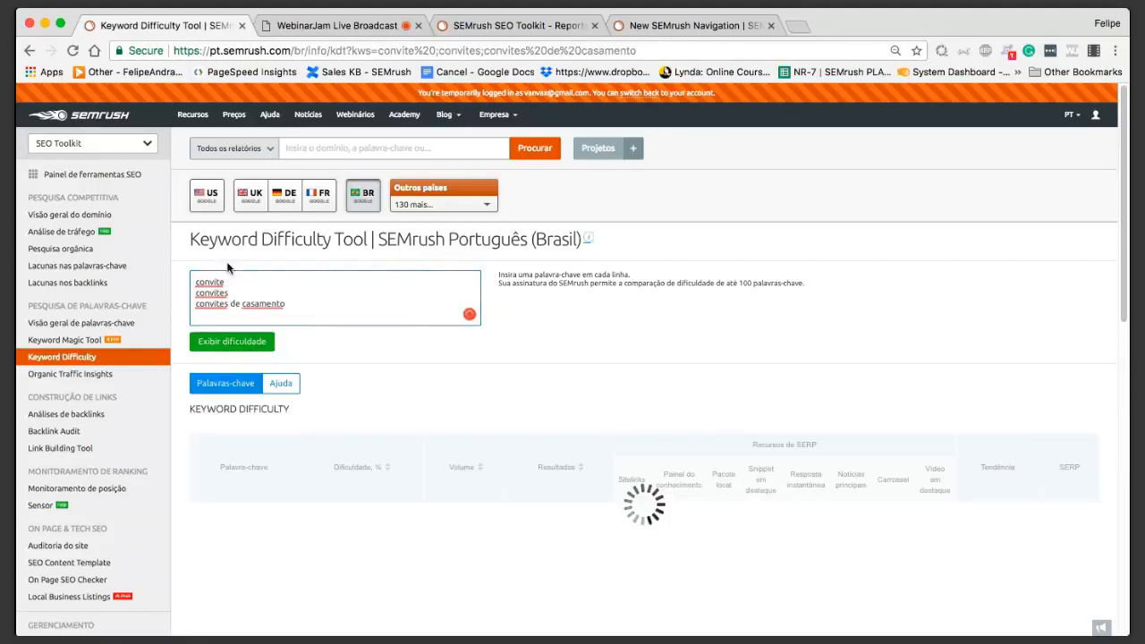
click(204, 283)
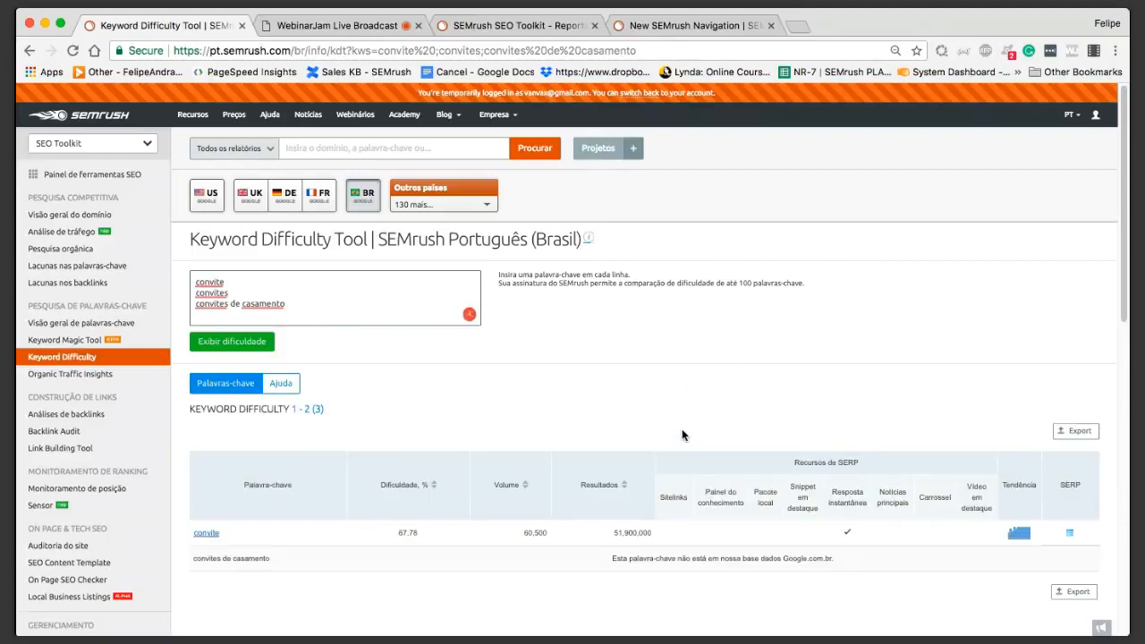
scroll(682, 429, down, 5)
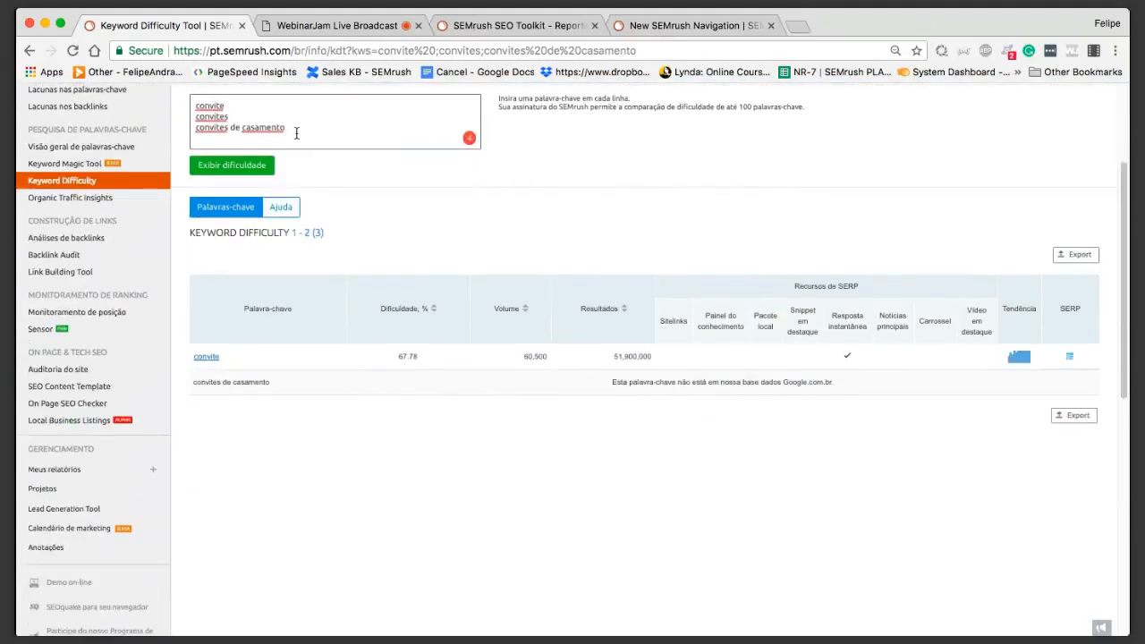
Step: Remove "convites de casamento" and "convites" from the Keyword Difficulty keyword list
drag(291, 128, 190, 127)
key(BackSpace)
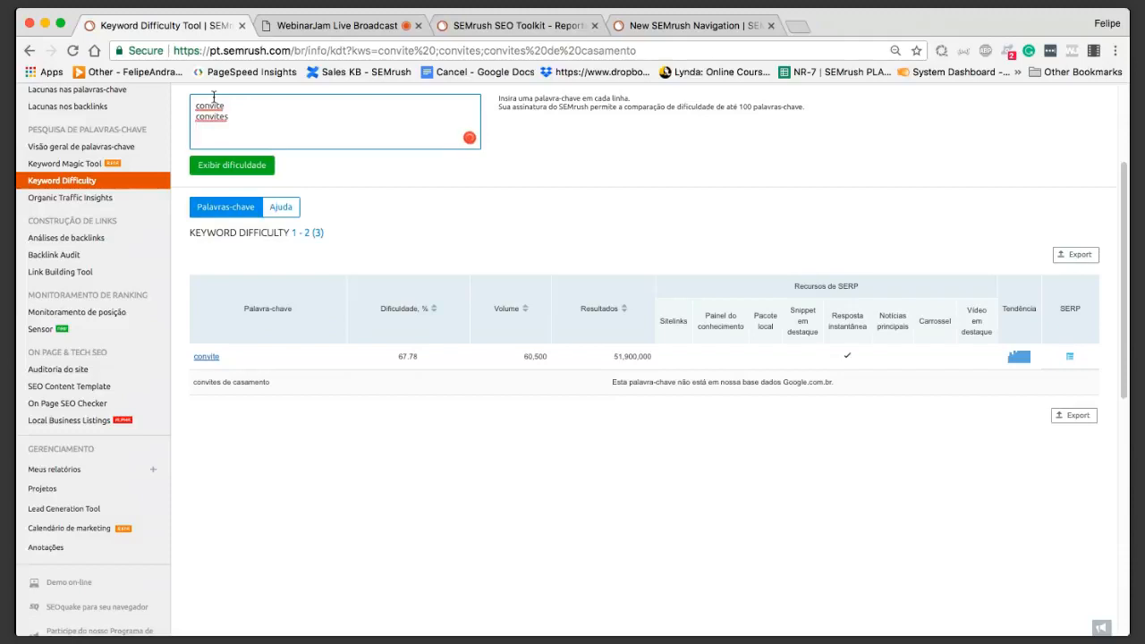
scroll(528, 242, up, 2)
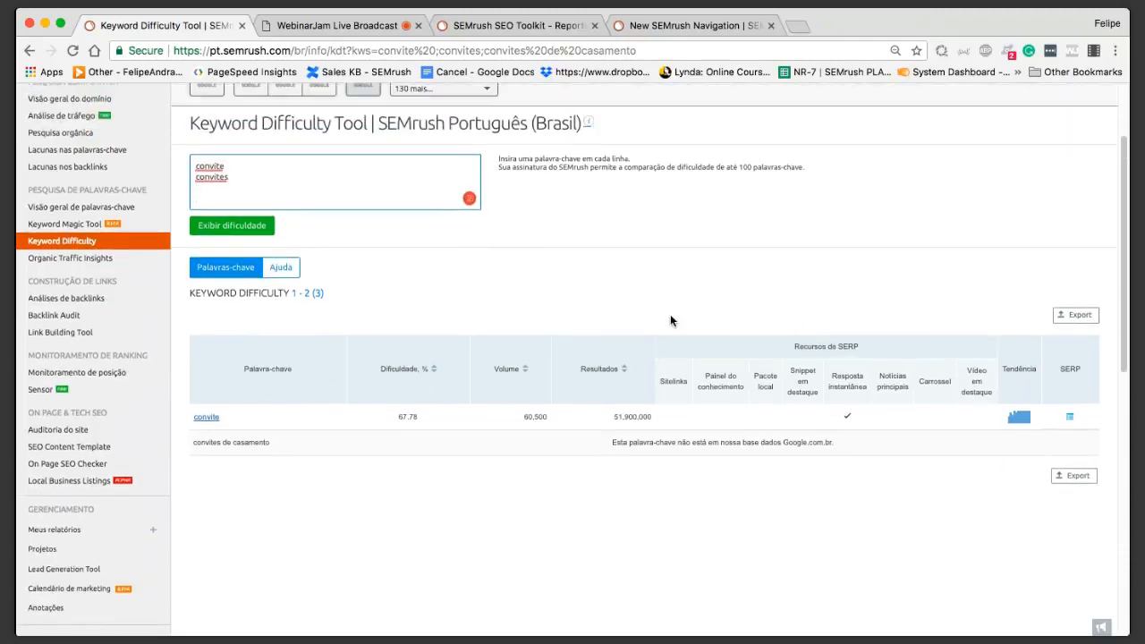
drag(234, 178, 184, 175)
key(BackSpace)
key(Return)
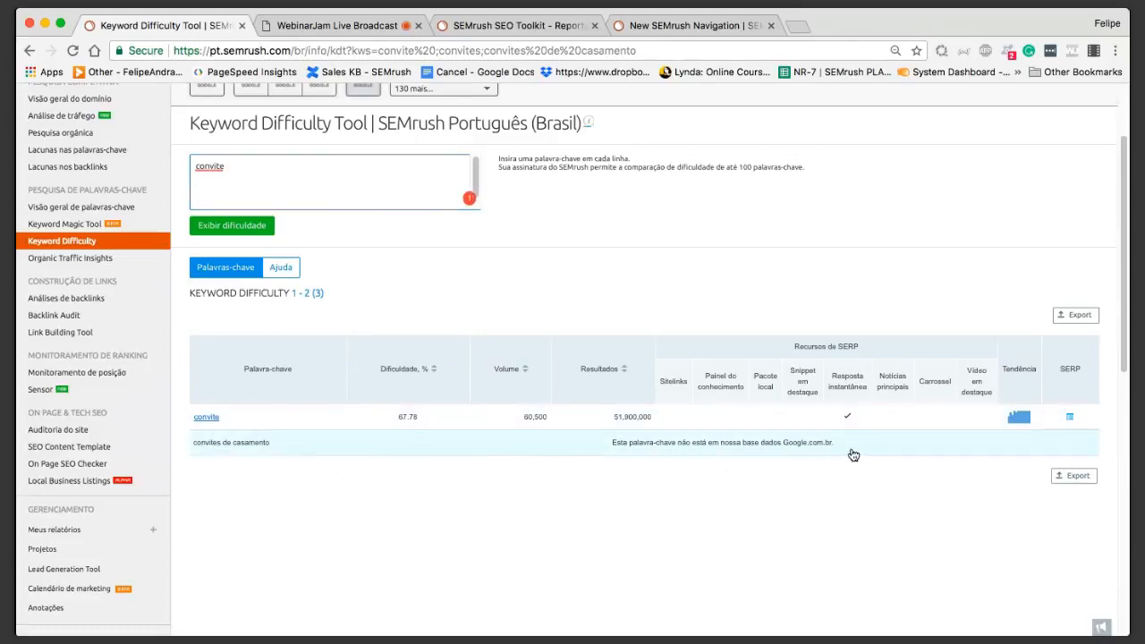
Step: Check the "convites de casamento" result row, and remove the remaining keyword "convite" from the keyword list
drag(846, 446, 582, 447)
click(563, 459)
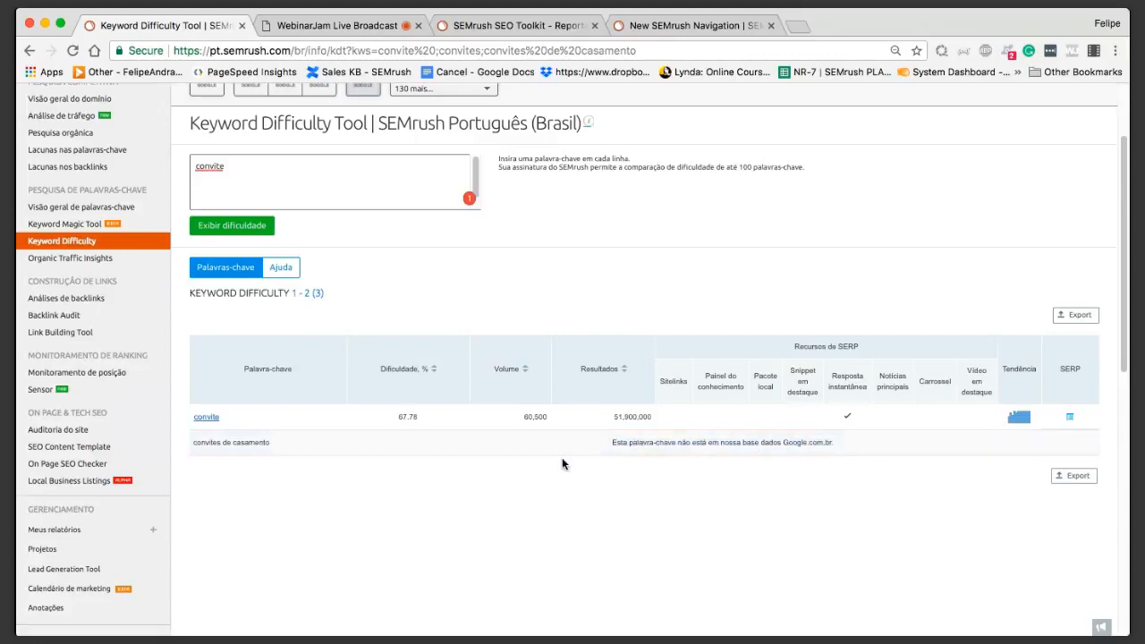
scroll(578, 317, up, 1)
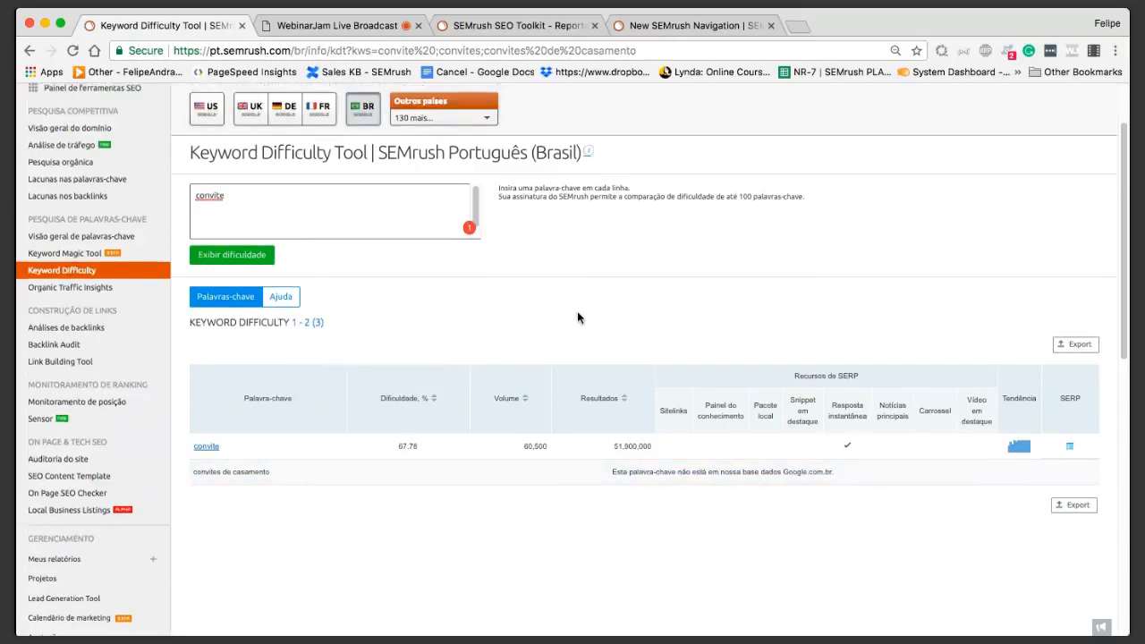
scroll(578, 318, up, 3)
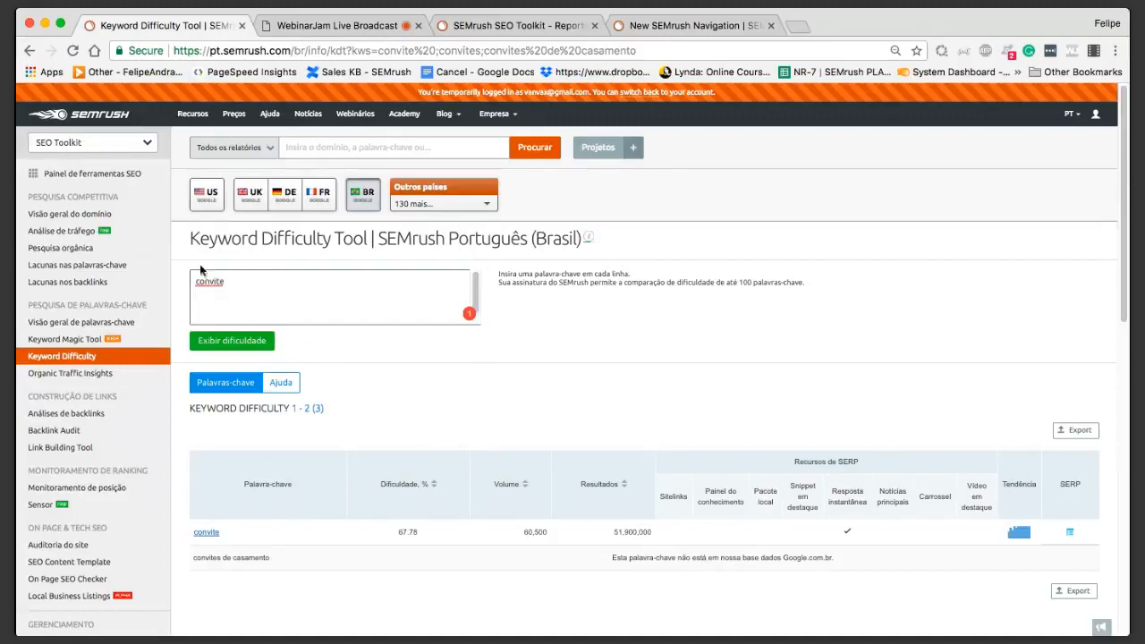
mouse_move(213, 284)
double_click(227, 284)
key(BackSpace)
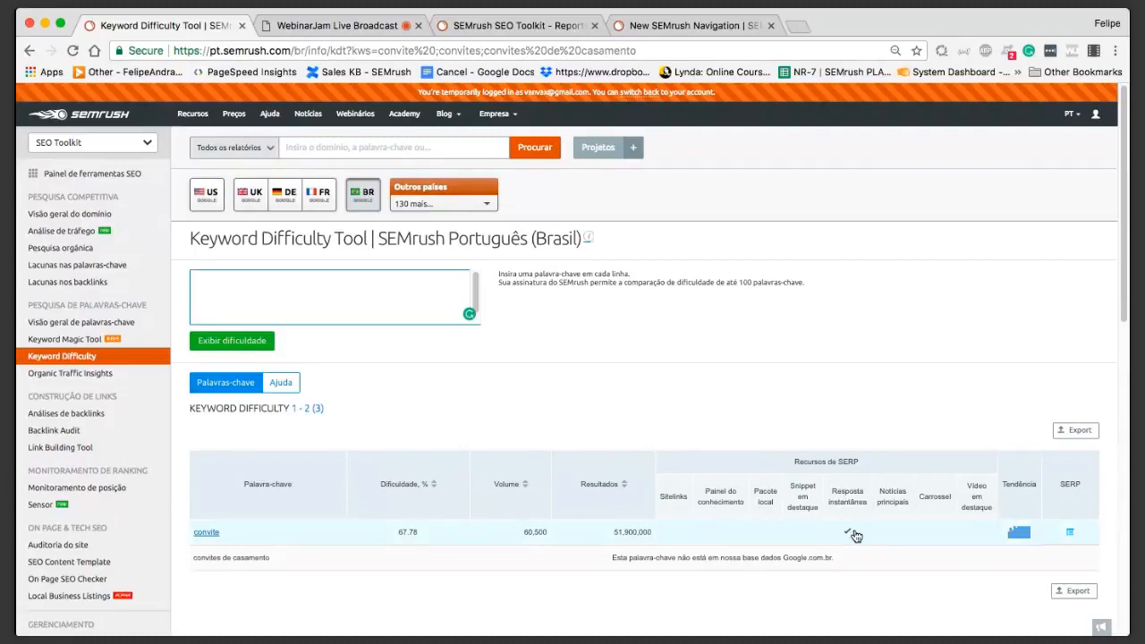
Step: Open the seoquake.com project in Organic Traffic Insights and review its organic search traffic and landing pages
click(101, 374)
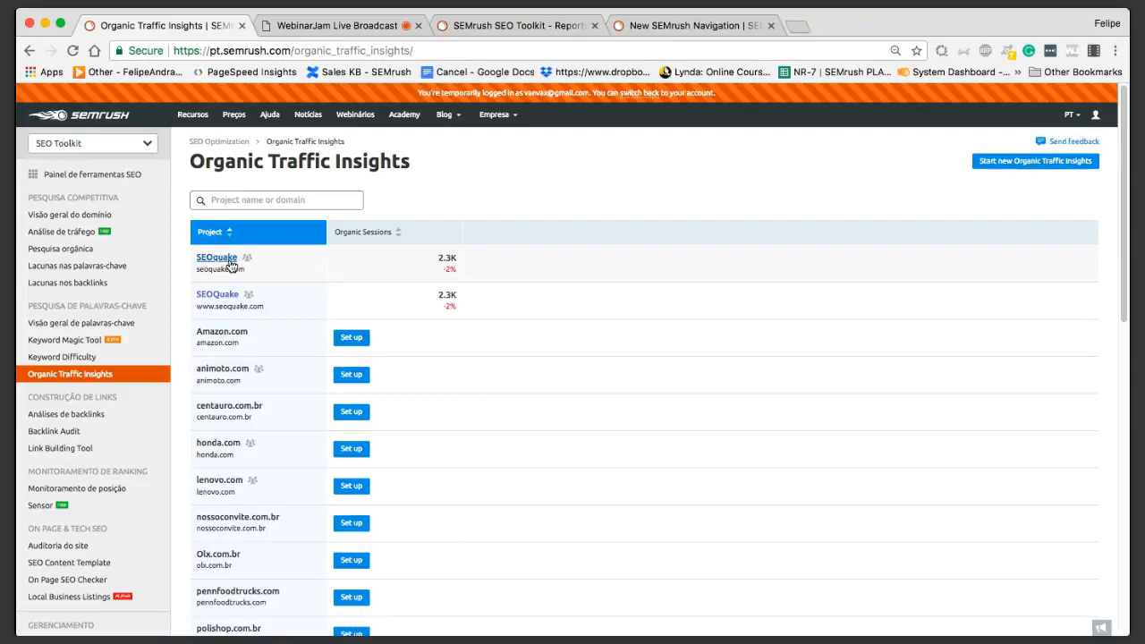
click(231, 265)
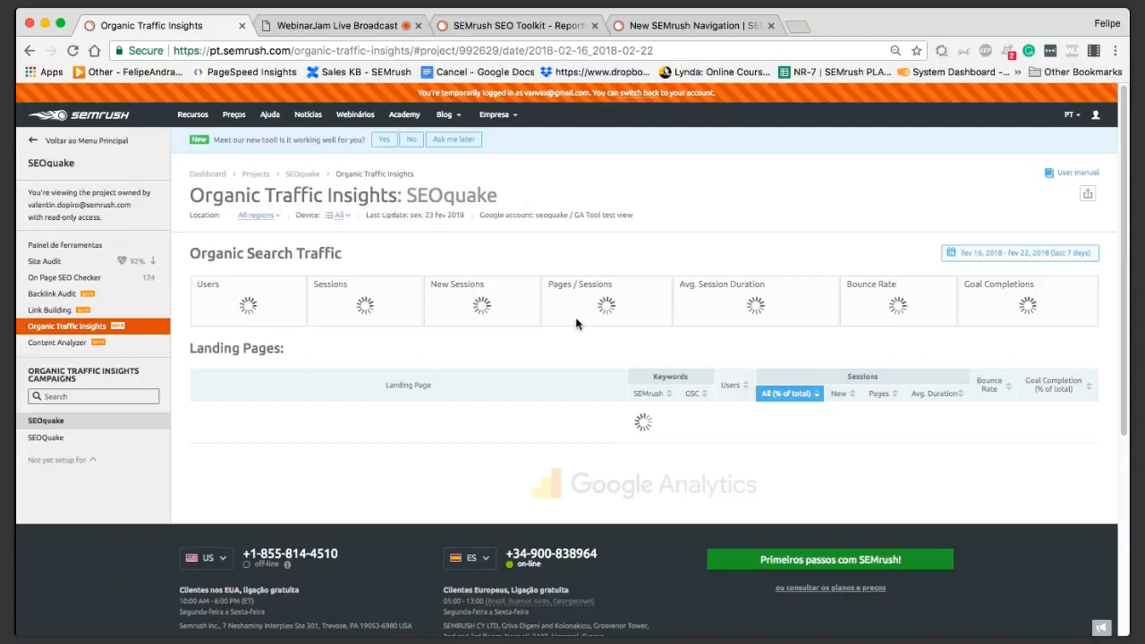
scroll(577, 322, down, 2)
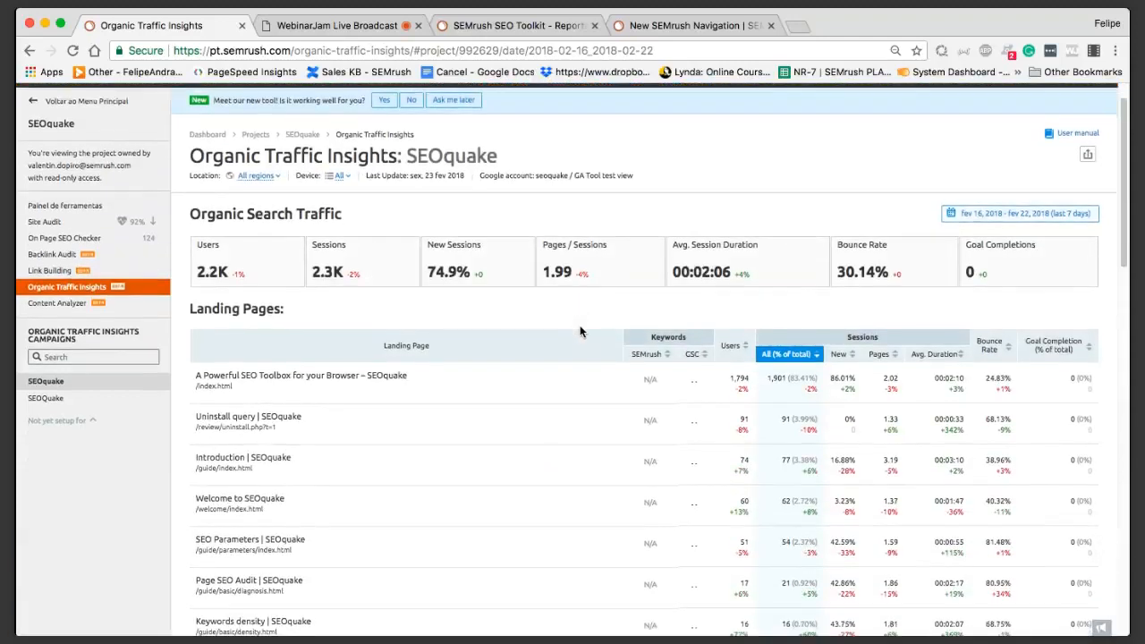
scroll(579, 332, down, 2)
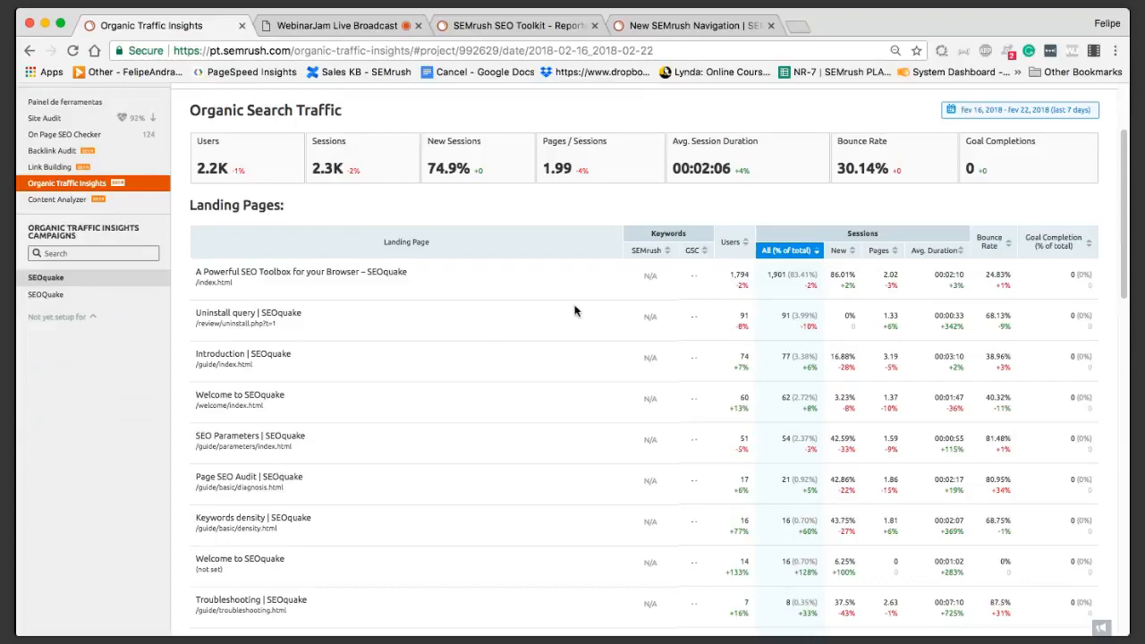
scroll(575, 311, up, 1)
scroll(575, 310, up, 1)
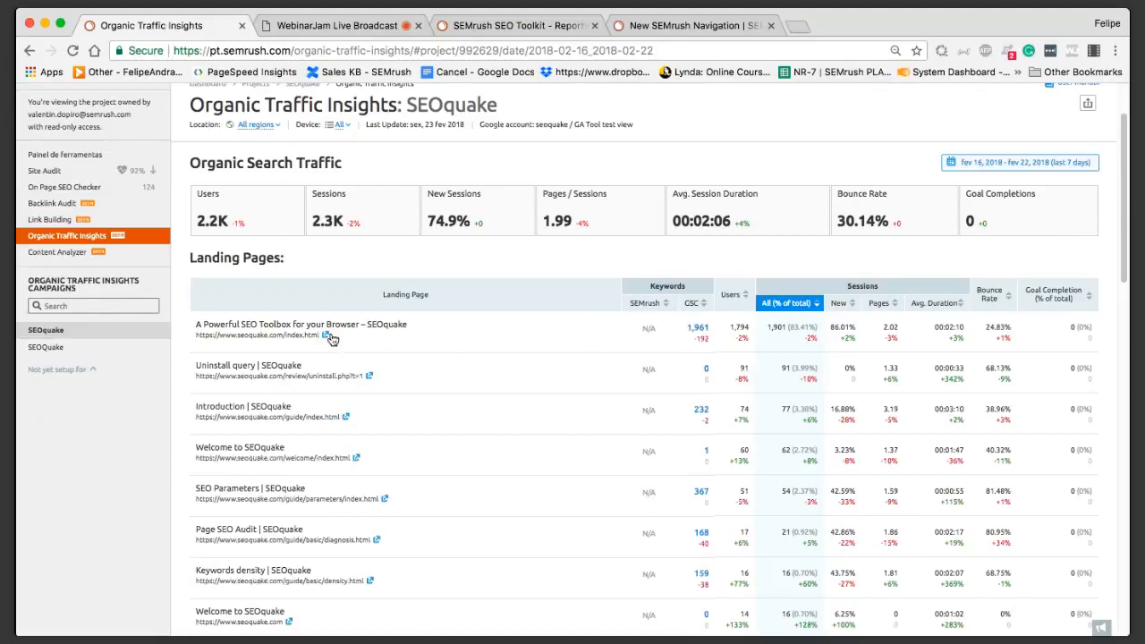
scroll(434, 248, up, 1)
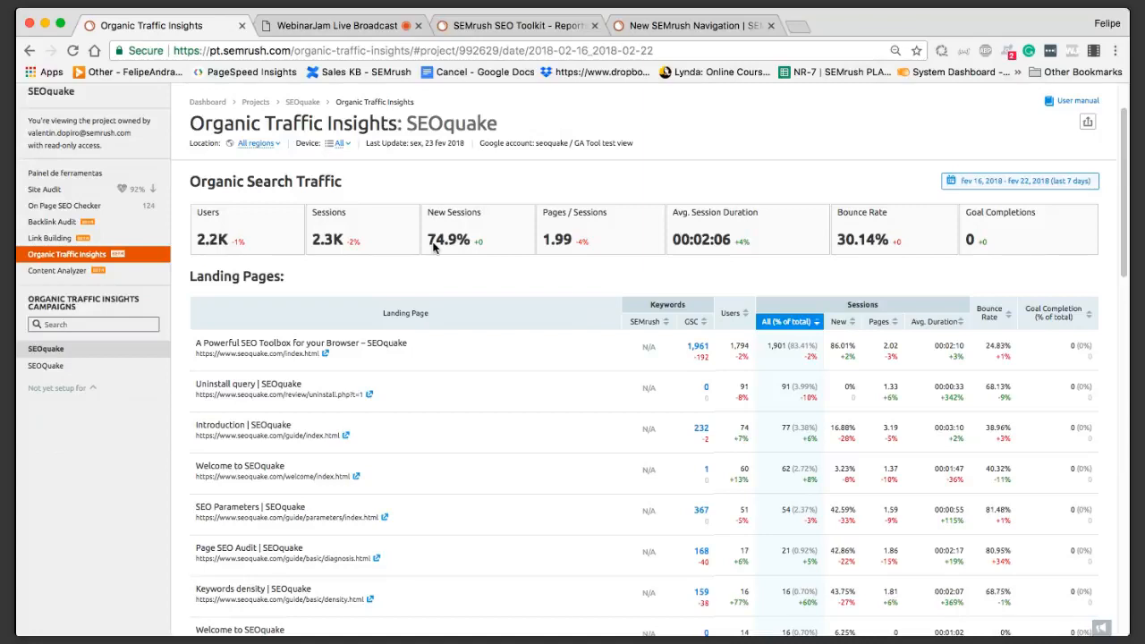
scroll(433, 215, up, 2)
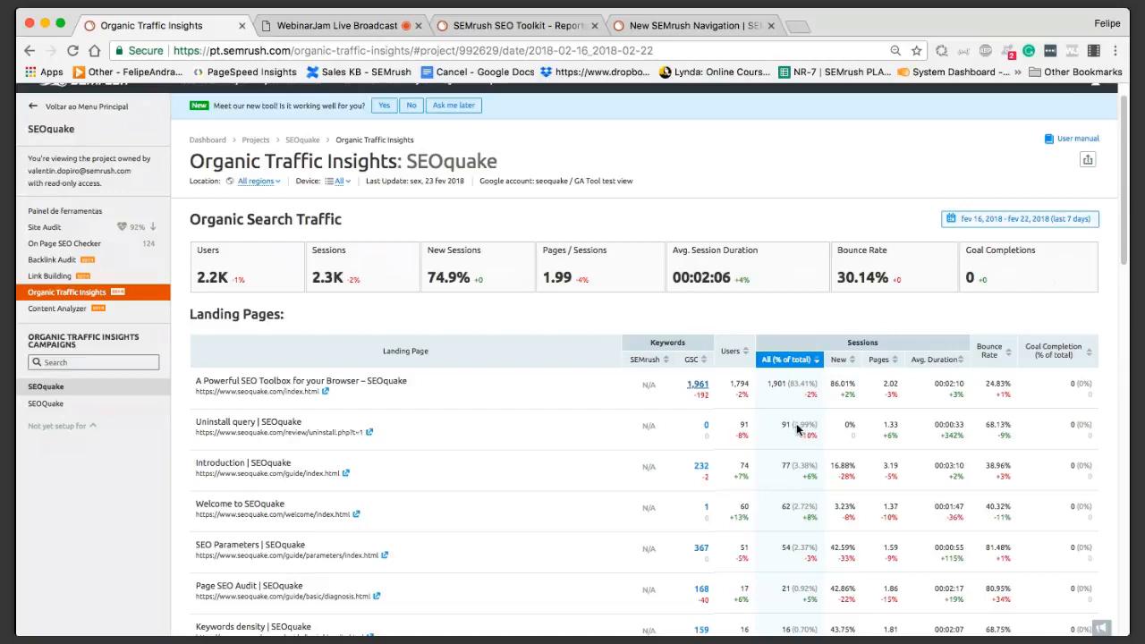
Step: Open the Google Search Console keywords of the index.html landing page and examine its sessions, search queries and clicks
scroll(793, 424, down, 1)
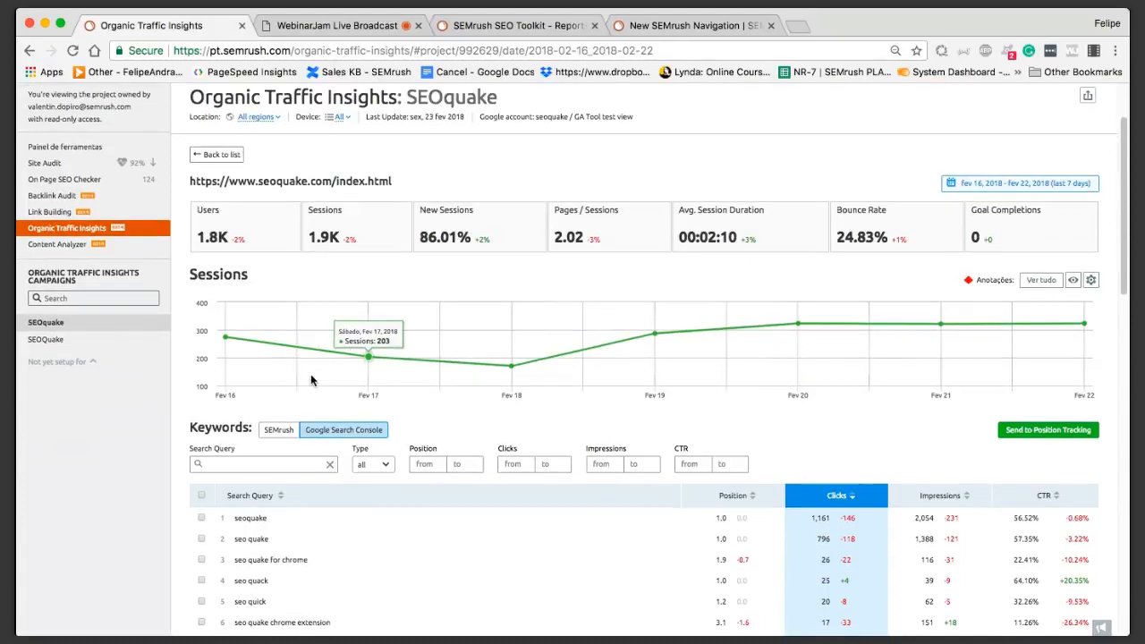
scroll(239, 422, down, 3)
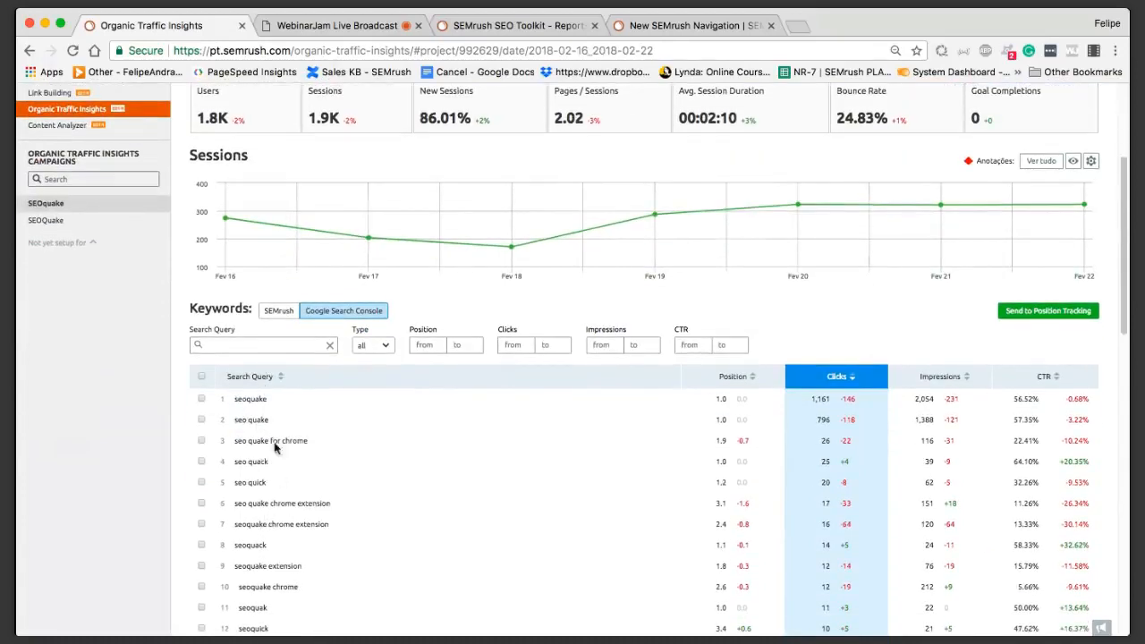
scroll(290, 480, down, 1)
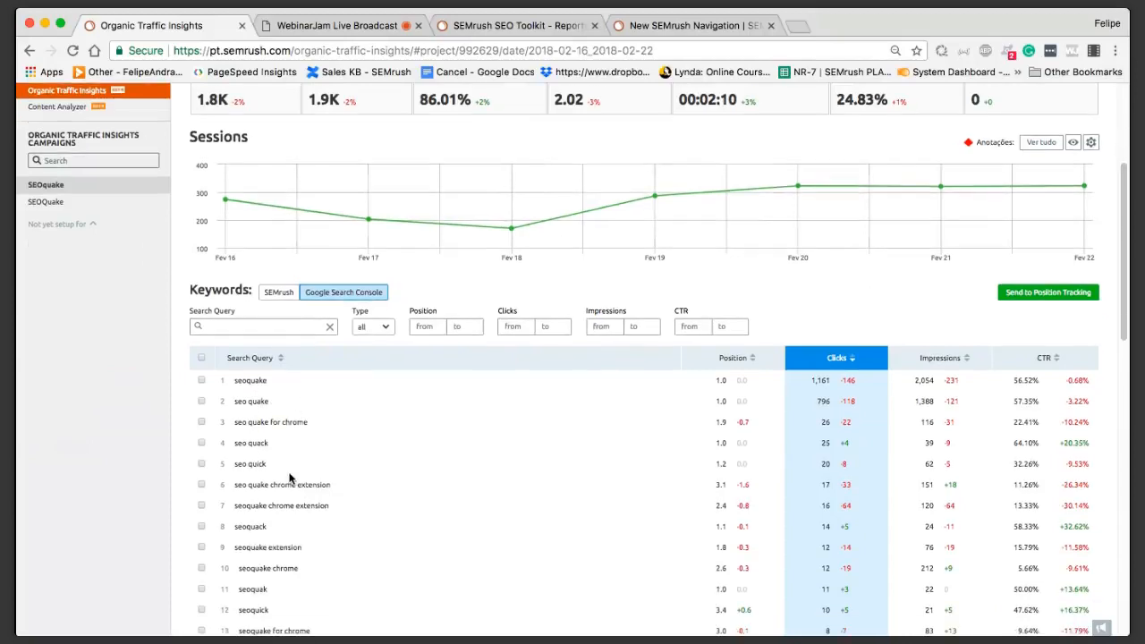
scroll(286, 430, down, 5)
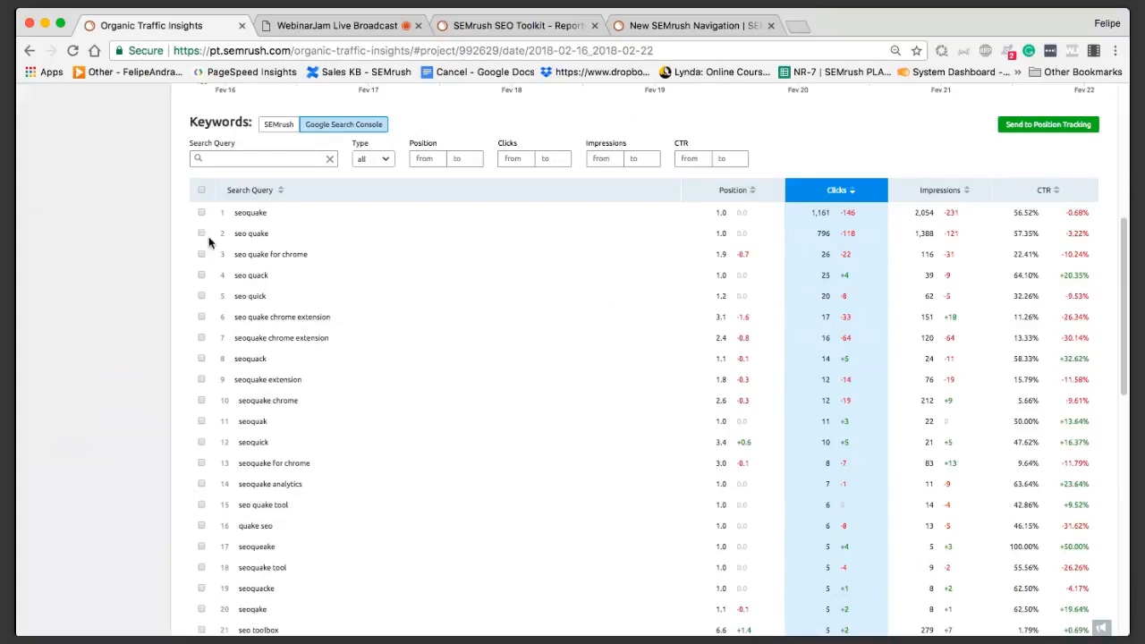
scroll(663, 274, up, 4)
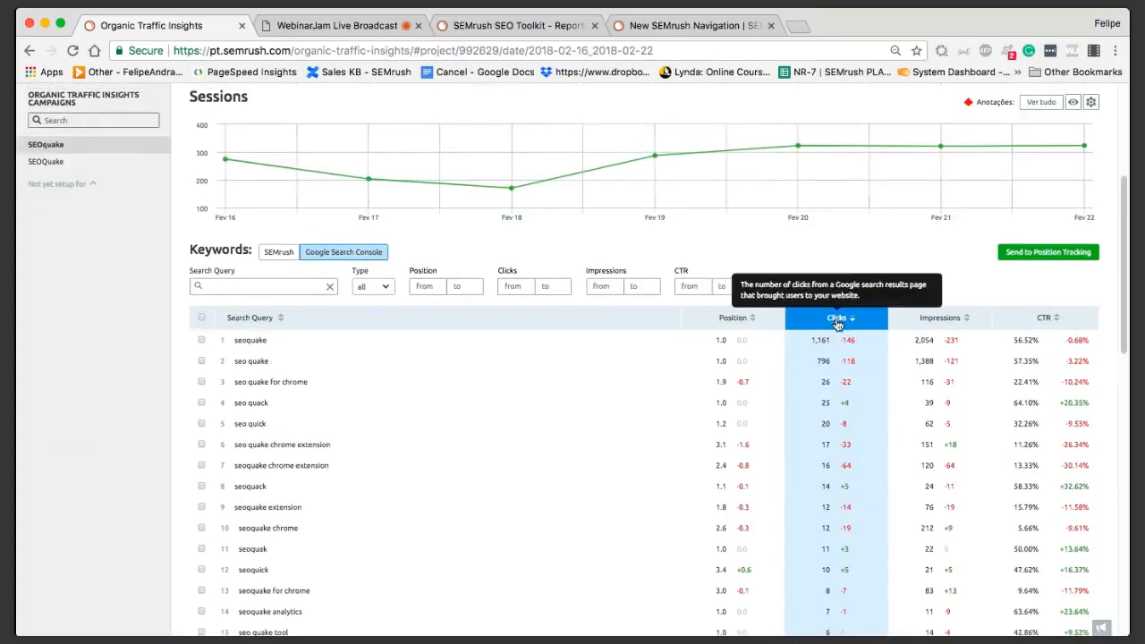
scroll(826, 378, up, 1)
scroll(826, 378, up, 5)
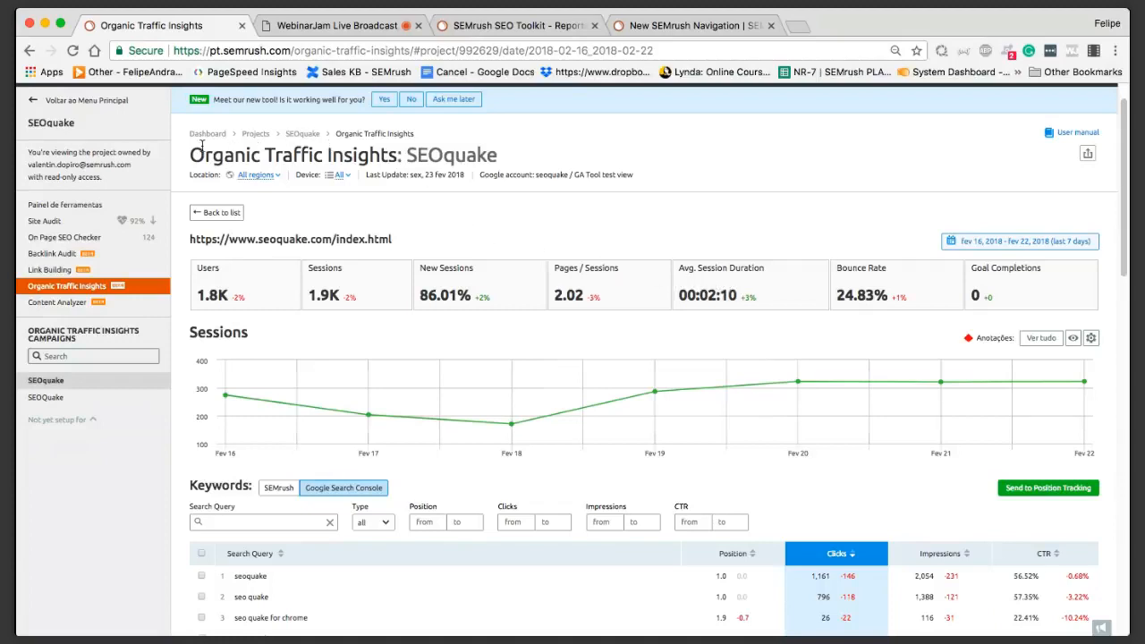
Step: Switch from the SEOquake project menu to the main SEO Toolkit menu and look over the keyword research tools
drag(193, 154, 506, 166)
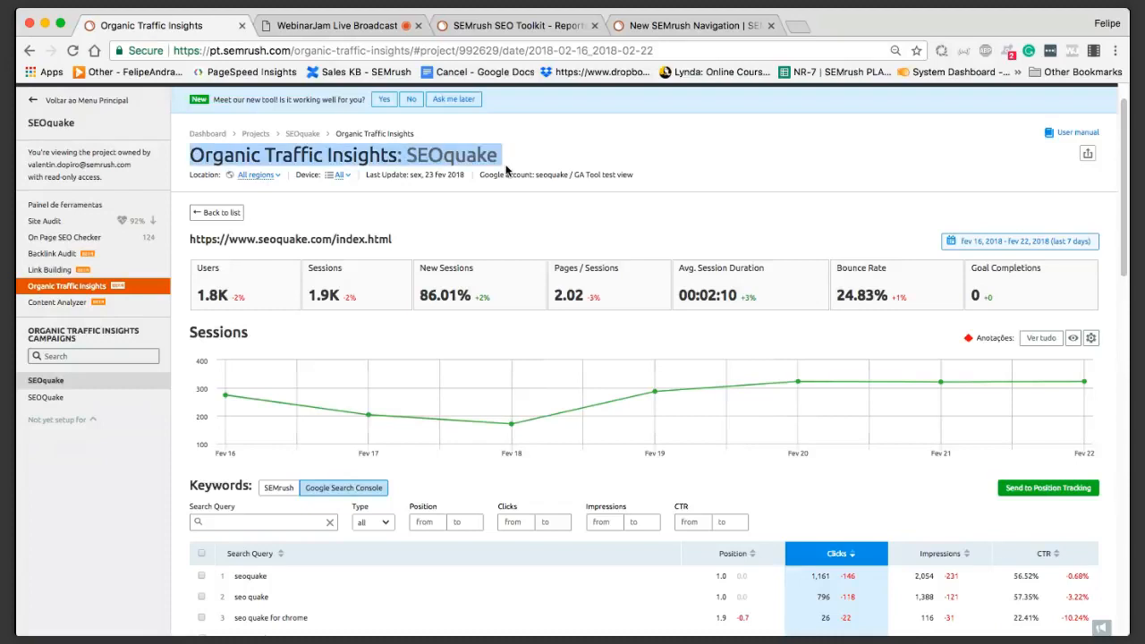
click(485, 163)
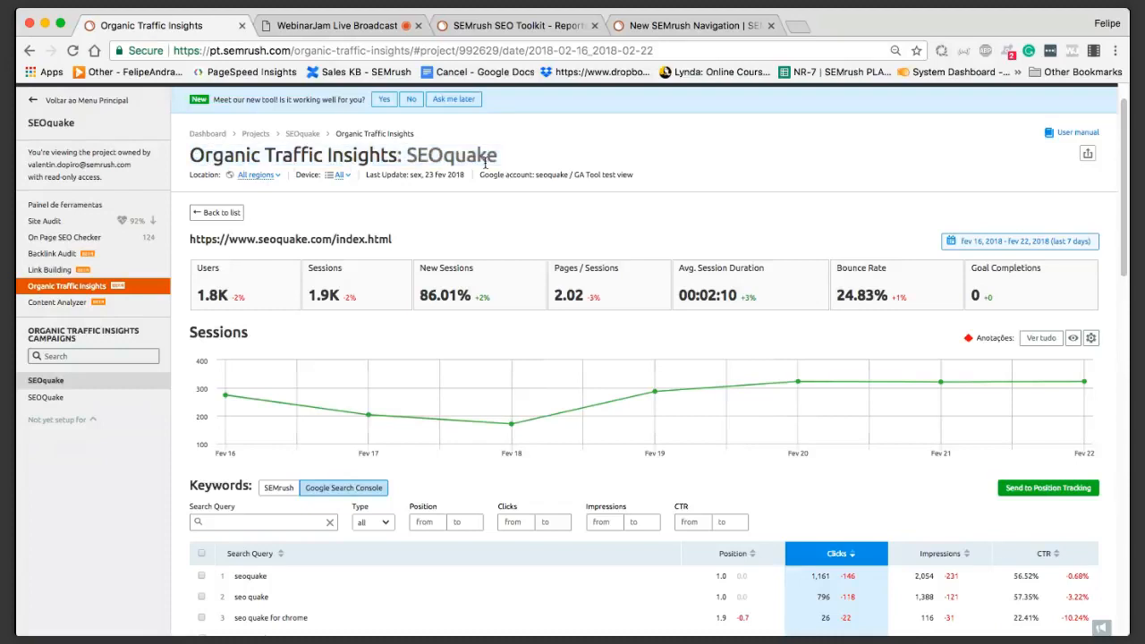
drag(195, 155, 519, 166)
click(32, 104)
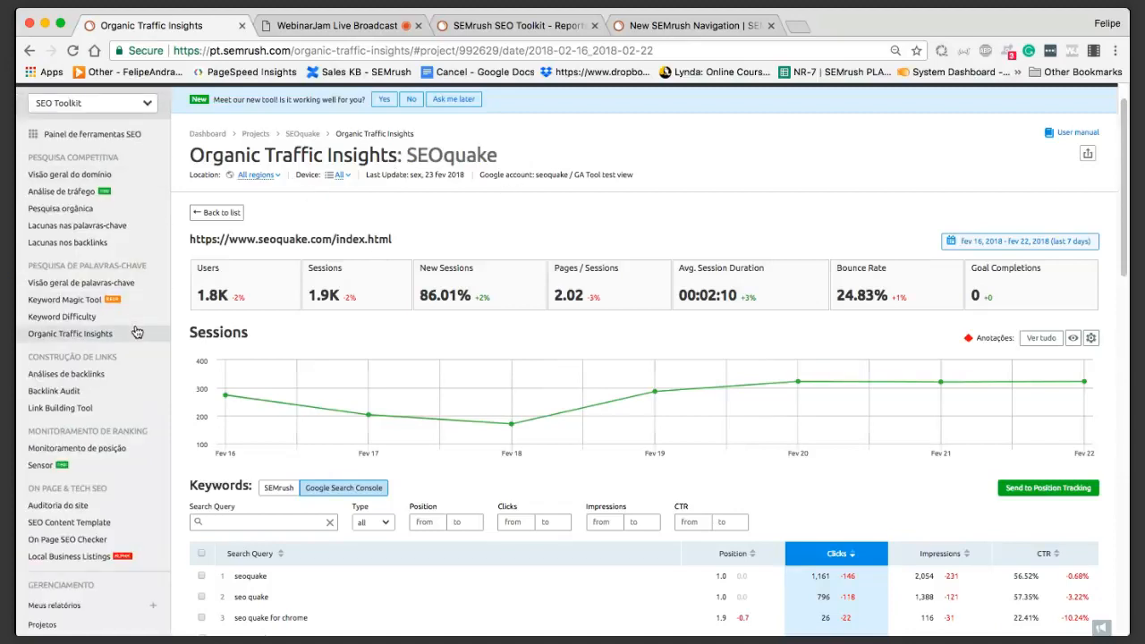
scroll(128, 348, down, 1)
scroll(121, 317, down, 1)
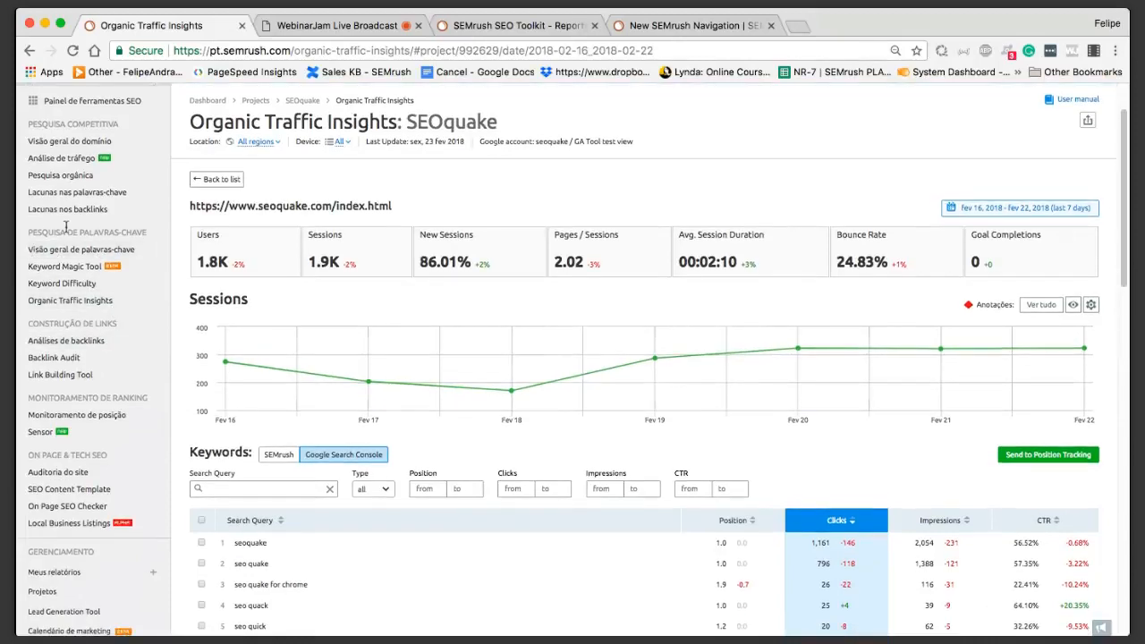
drag(30, 231, 158, 249)
click(143, 302)
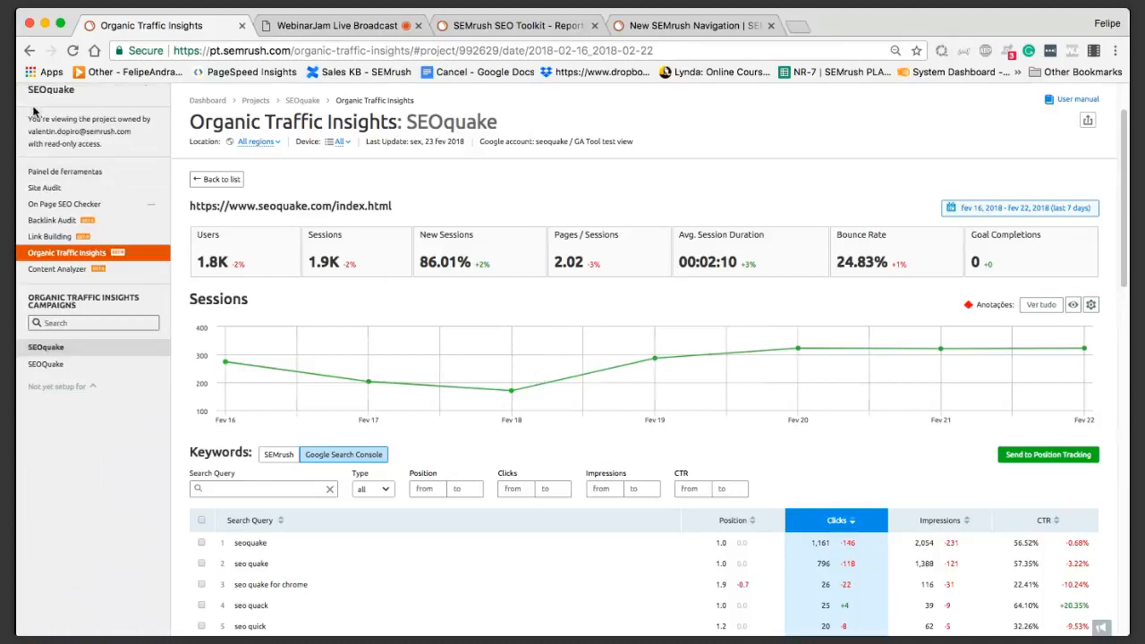
Step: Return to the SEO Toolkit menu and open the backlink analysis tool in the link building section
scroll(88, 137, up, 2)
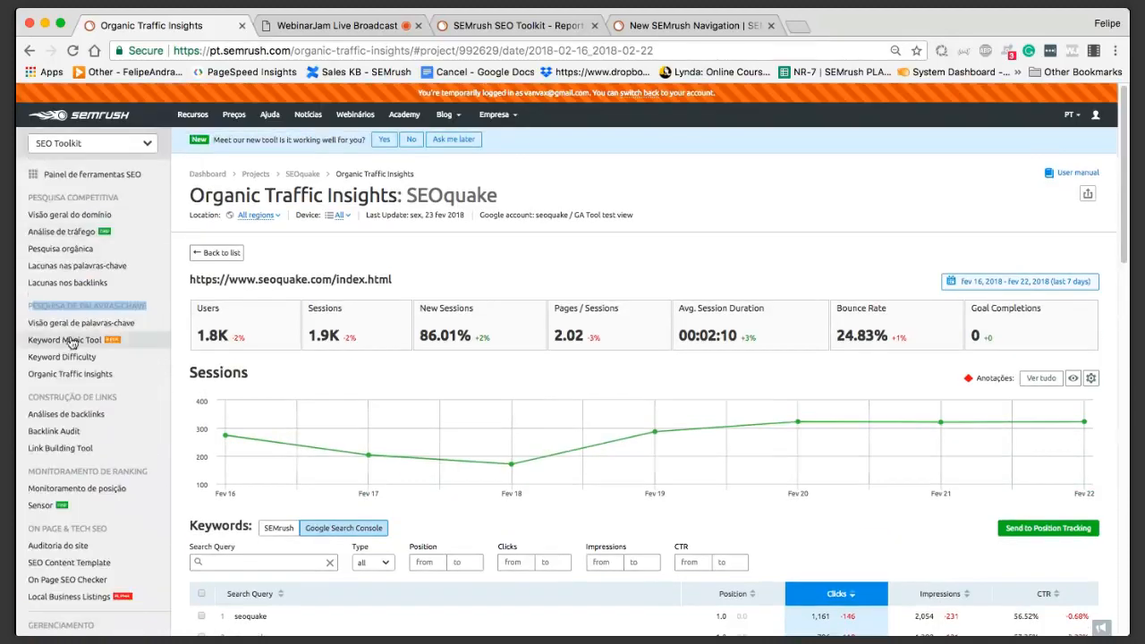
scroll(105, 362, down, 1)
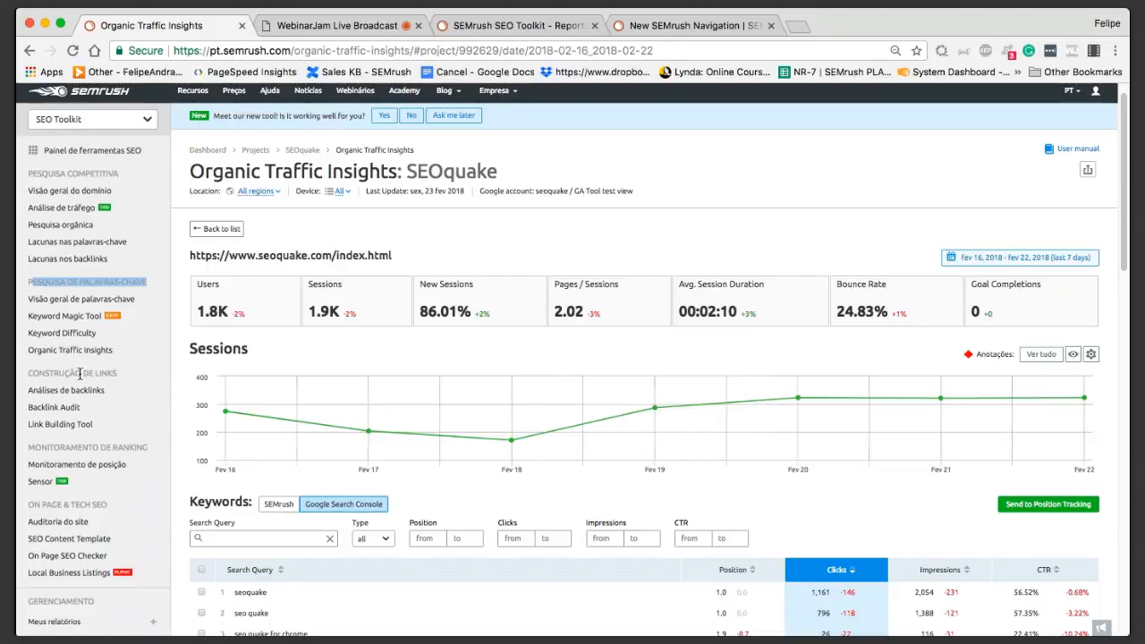
drag(25, 375, 115, 378)
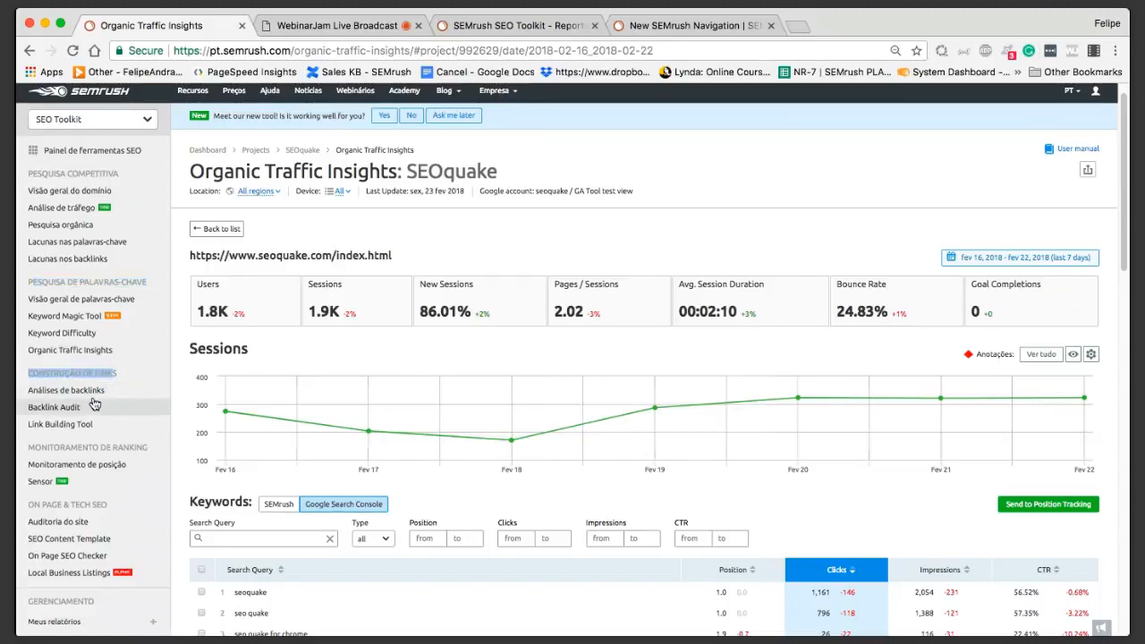
click(85, 399)
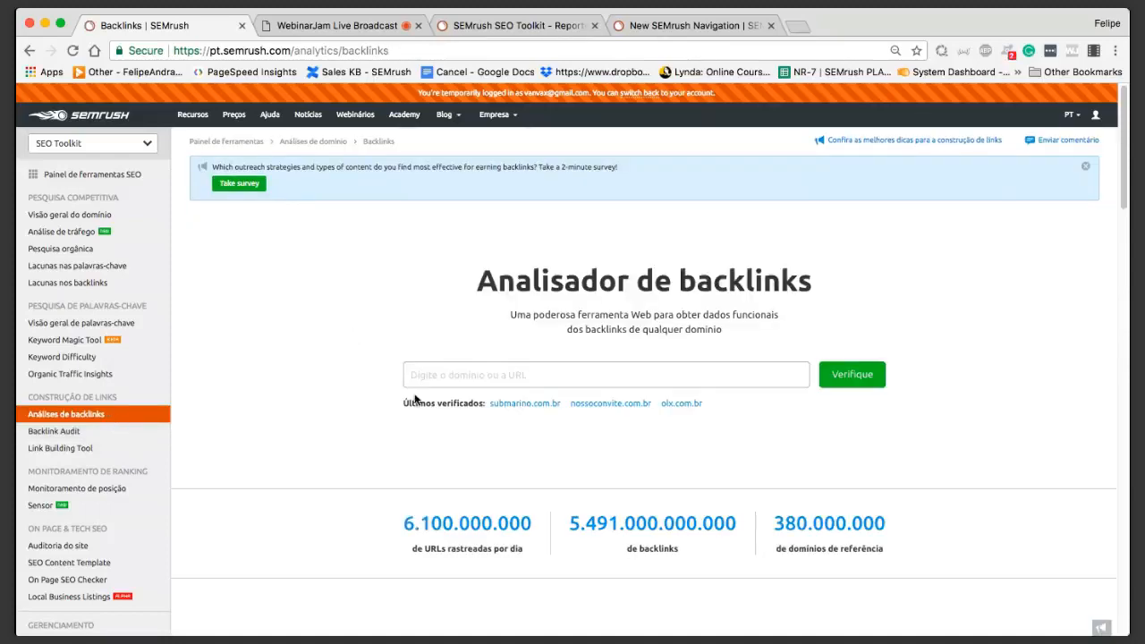
Step: Run a backlink analysis for magazineluiza.com.br and review the overview of its backlinks and scores
click(527, 374)
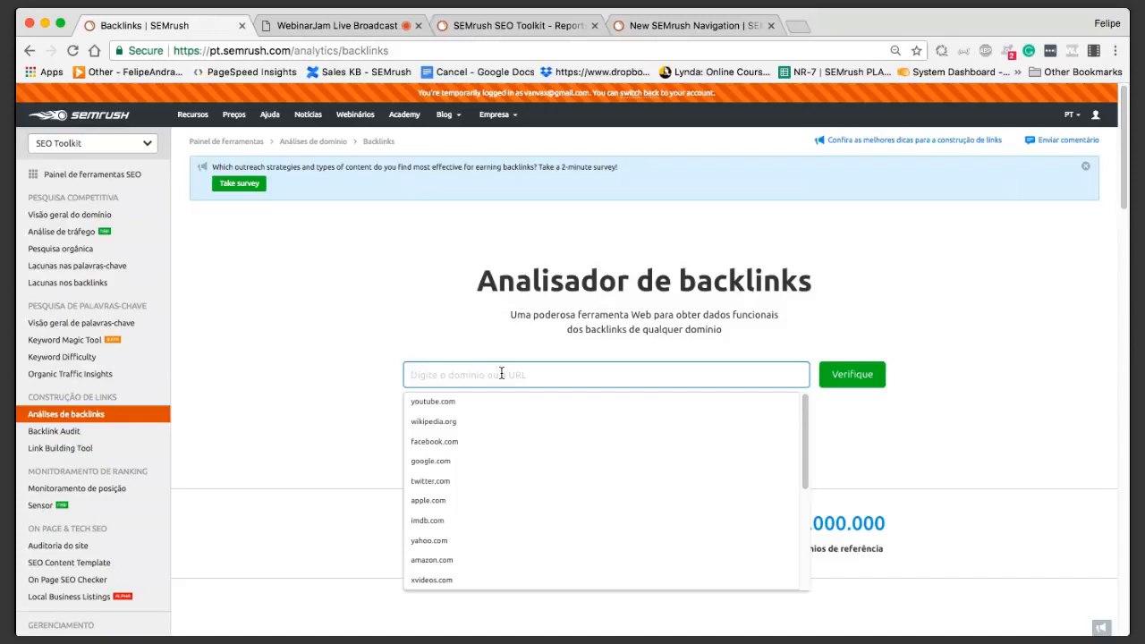
text(magazine)
key(Down)
key(Return)
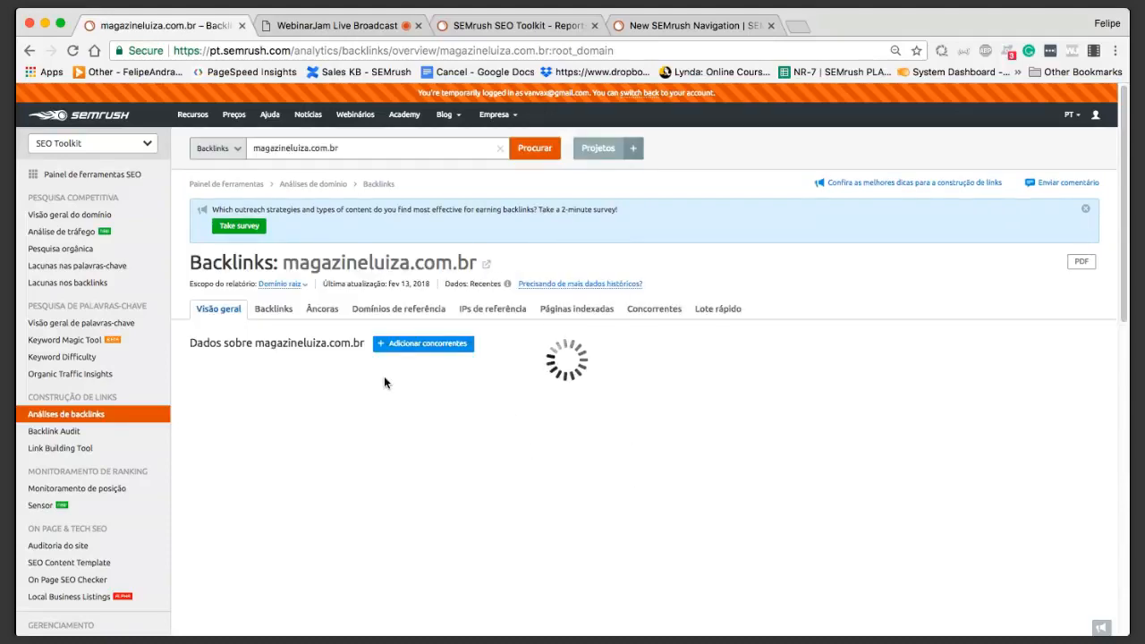
scroll(896, 396, down, 2)
scroll(898, 395, down, 1)
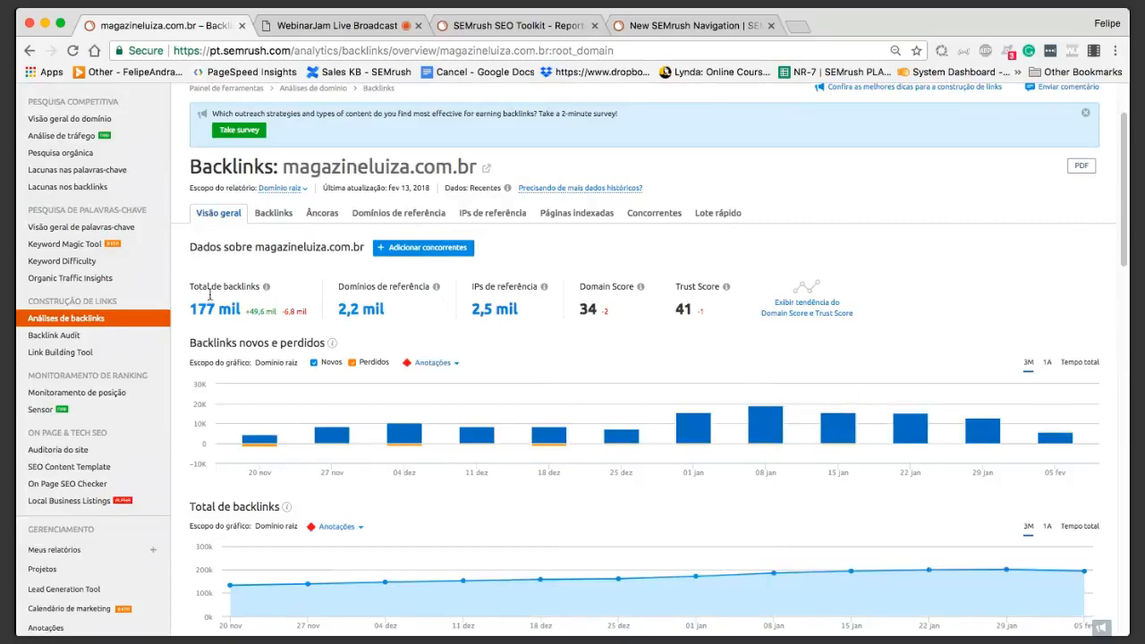
Step: Examine the backlink overview of magazineluiza.com.br, including its scores and the chart of new and lost backlinks
scroll(880, 399, up, 1)
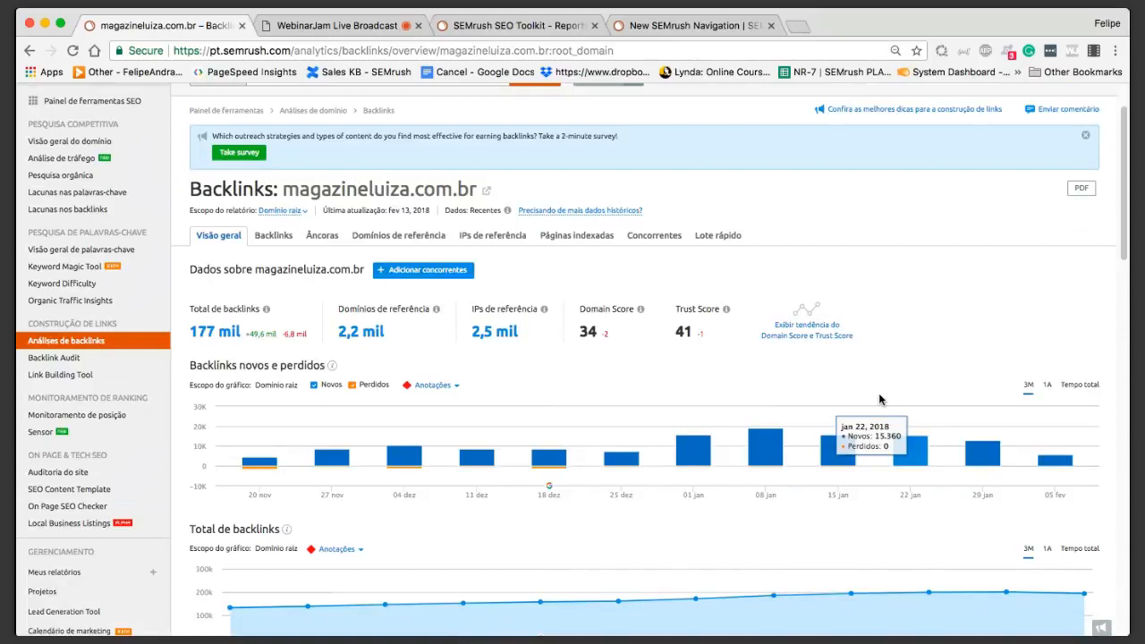
scroll(881, 399, up, 3)
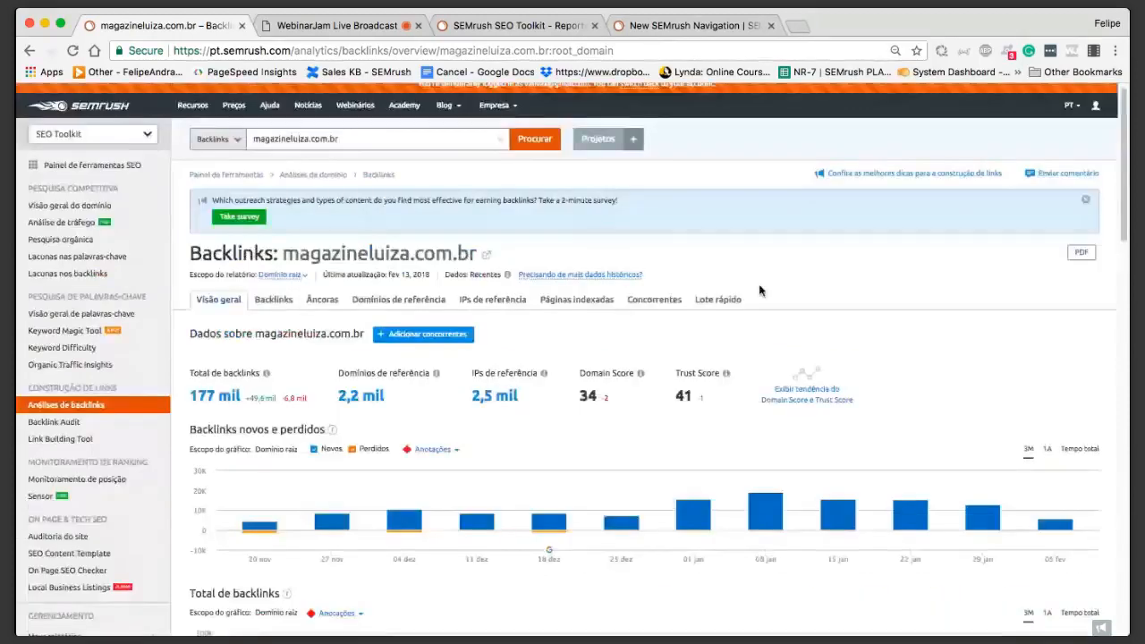
scroll(850, 399, down, 1)
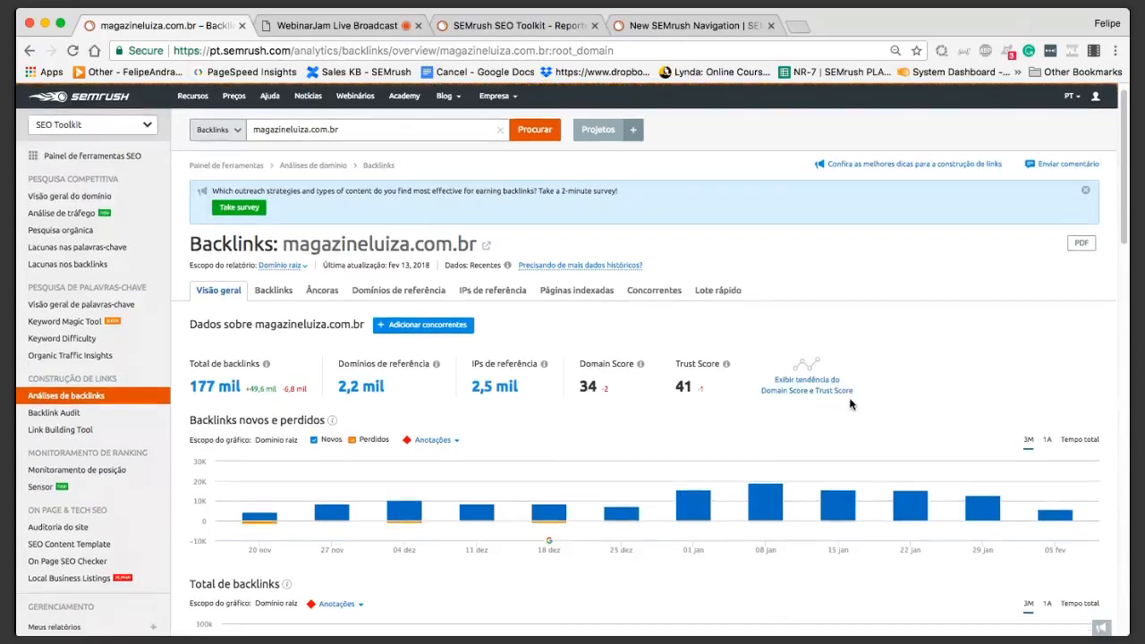
scroll(850, 400, down, 4)
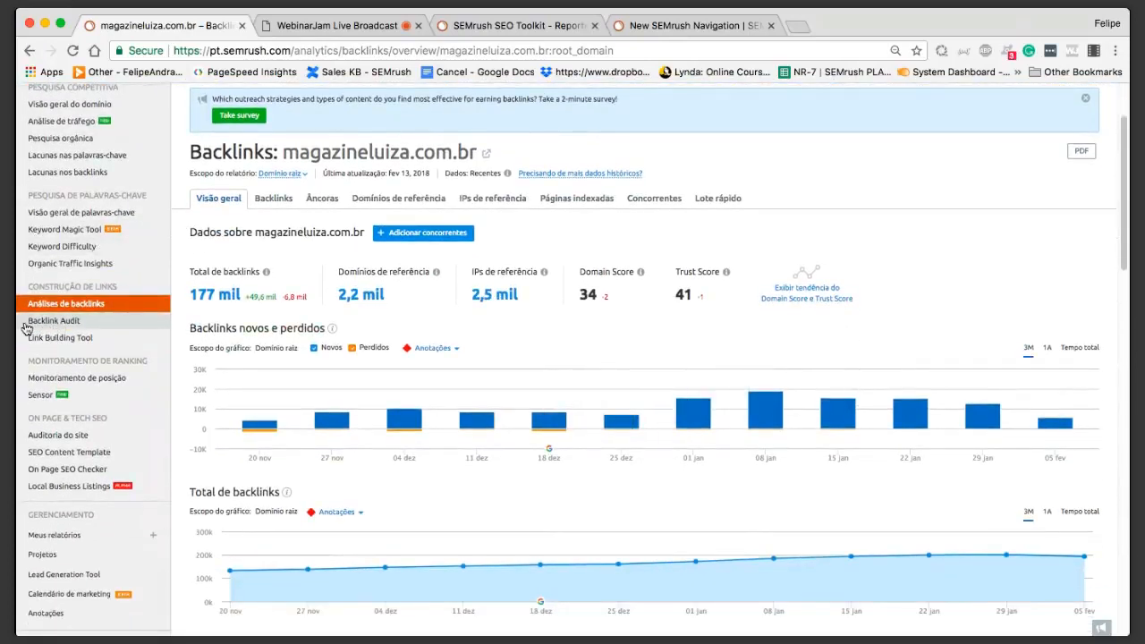
scroll(645, 334, up, 1)
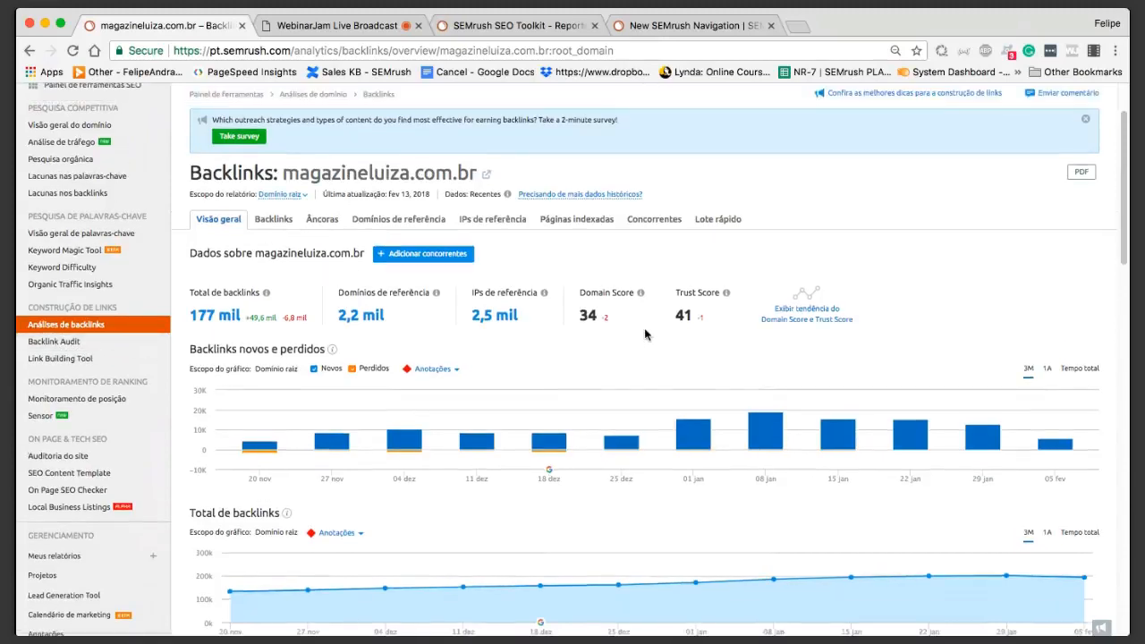
scroll(645, 335, up, 2)
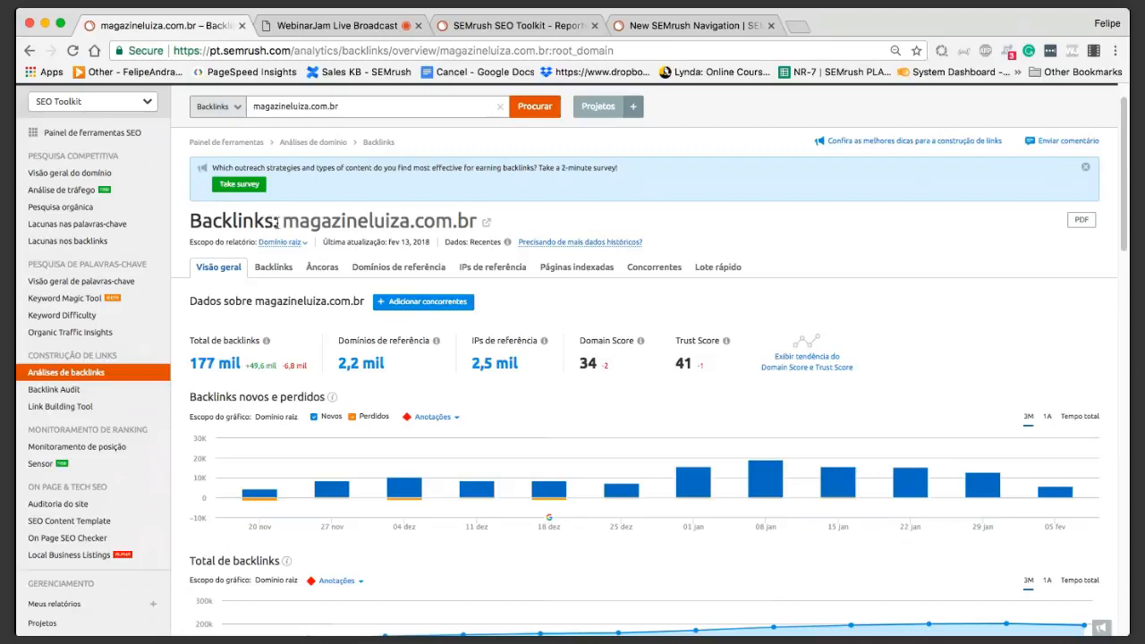
drag(284, 220, 502, 237)
drag(283, 220, 483, 226)
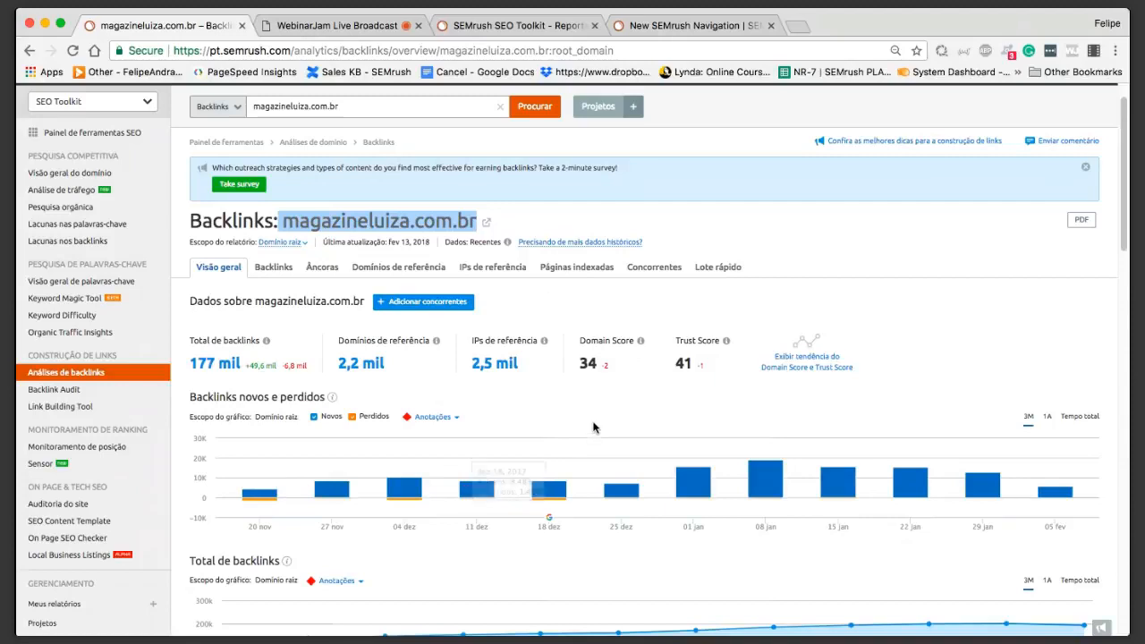
Step: Add casasbahia.com.br as a competitor and compare its backlinks with those of magazineluiza.com.br
click(428, 303)
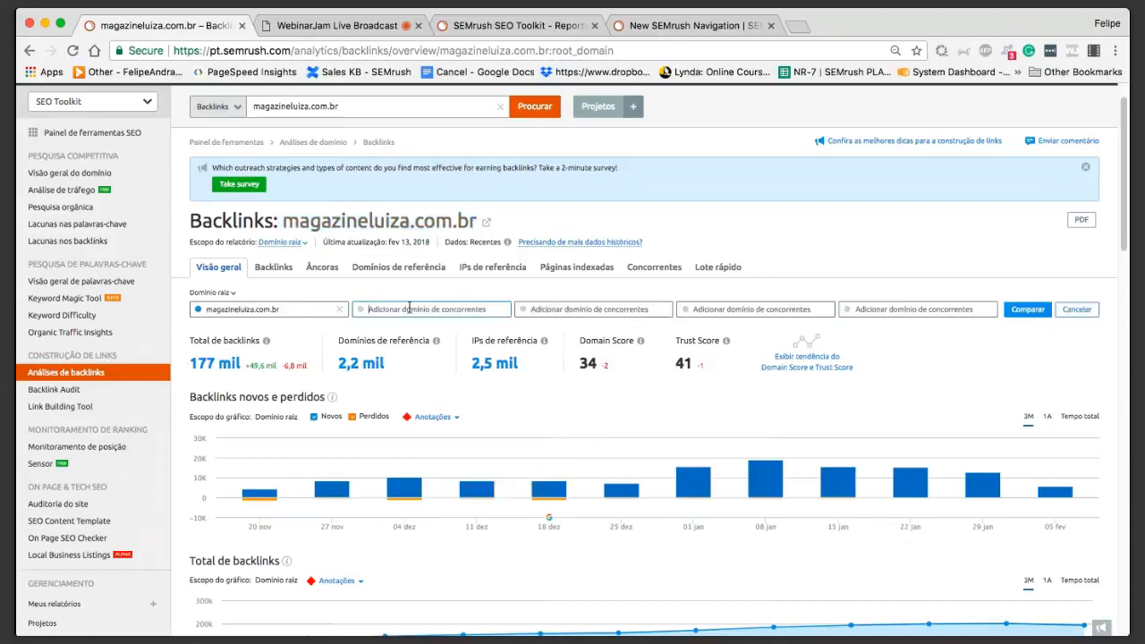
click(409, 309)
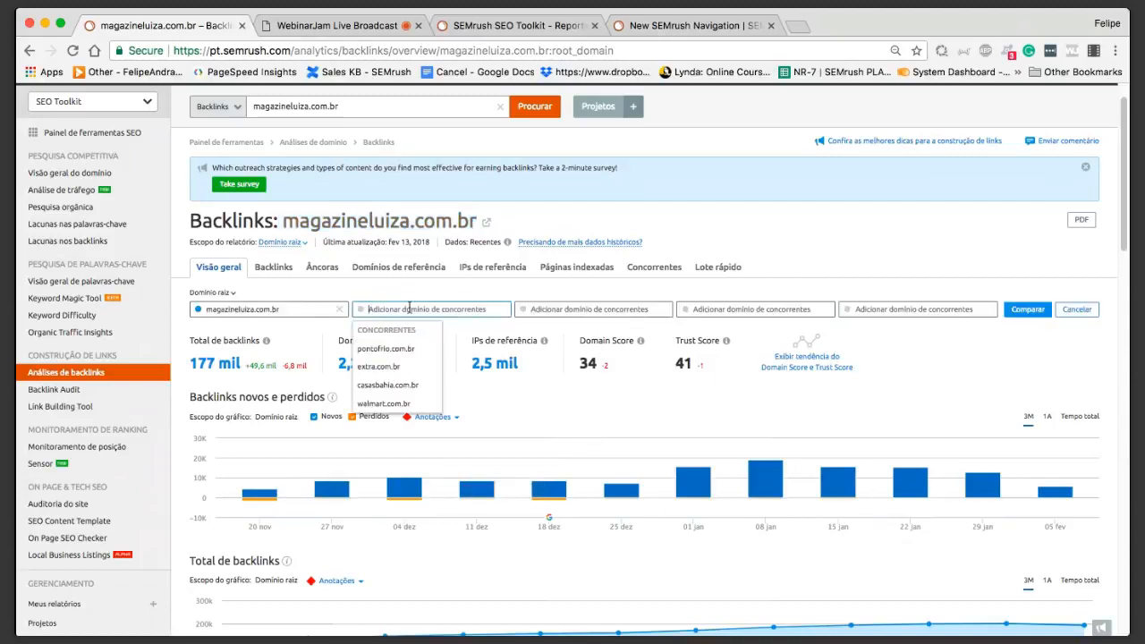
key(Down)
key(Down)
key(Down)
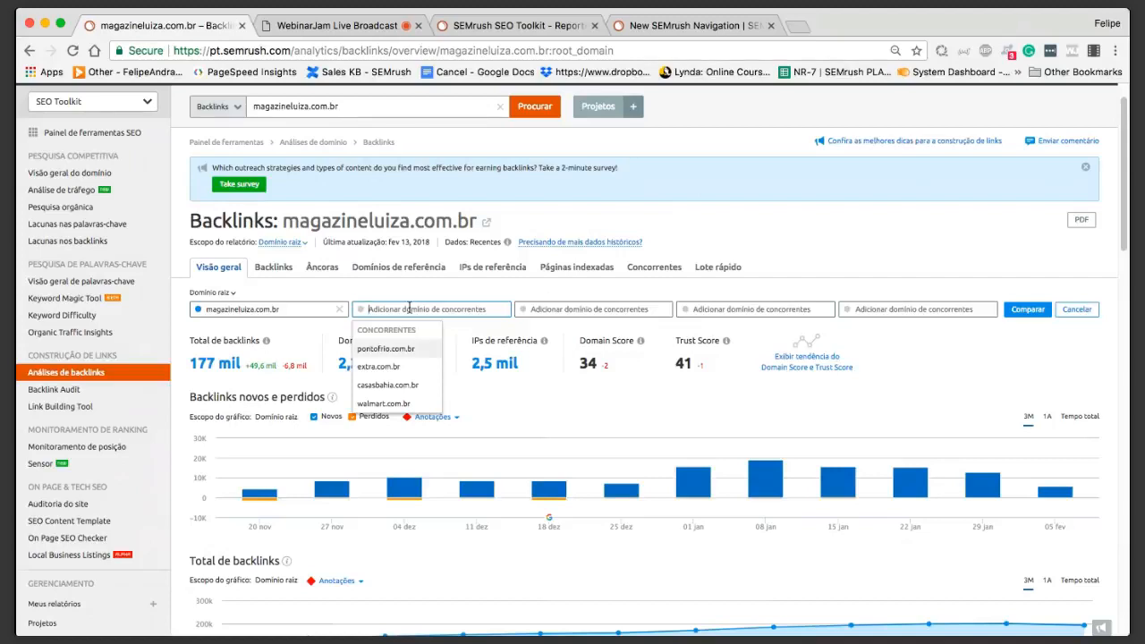
key(Return)
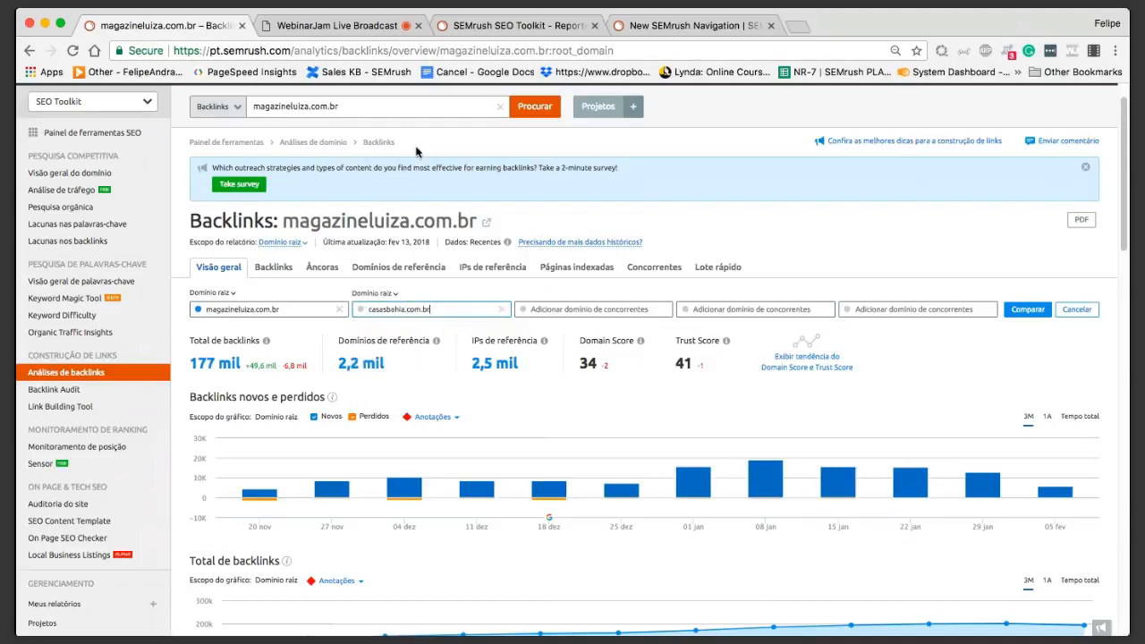
click(1031, 310)
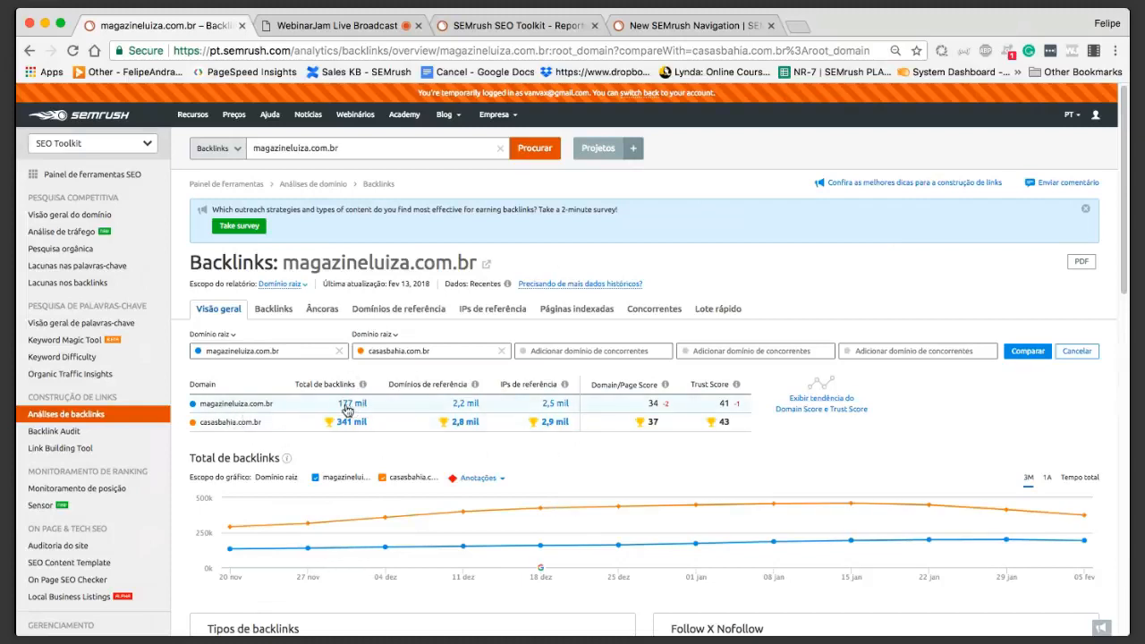
Step: Compare the backlink totals of both domains and open the detailed backlink list of casasbahia.com.br
mouse_move(334, 404)
mouse_down()
mouse_move(401, 403)
mouse_move(333, 423)
mouse_up()
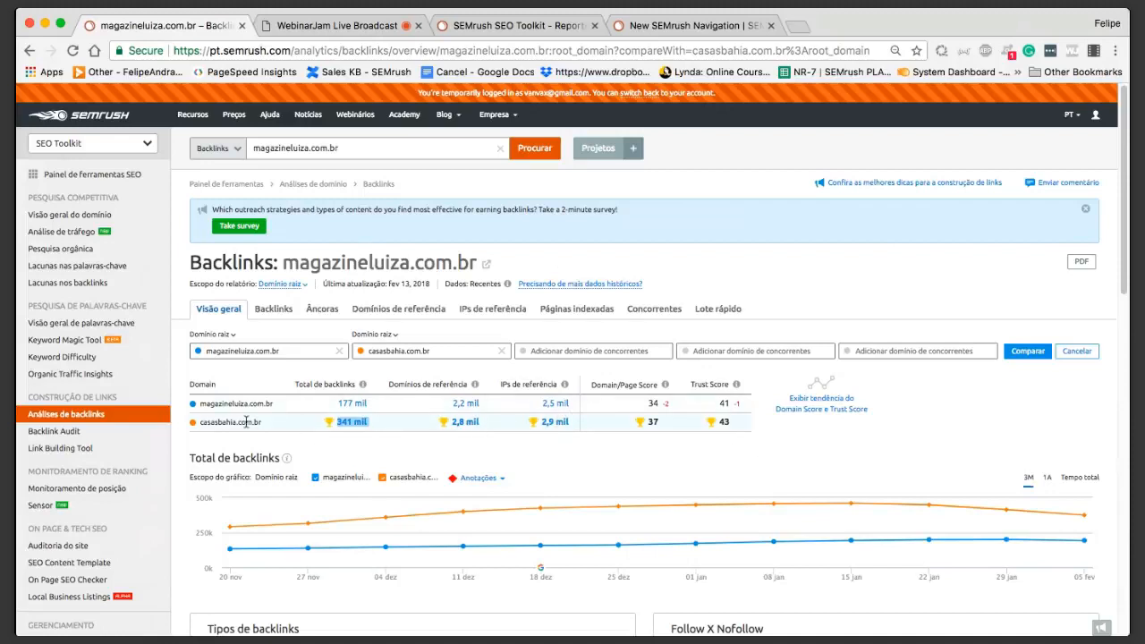
click(356, 424)
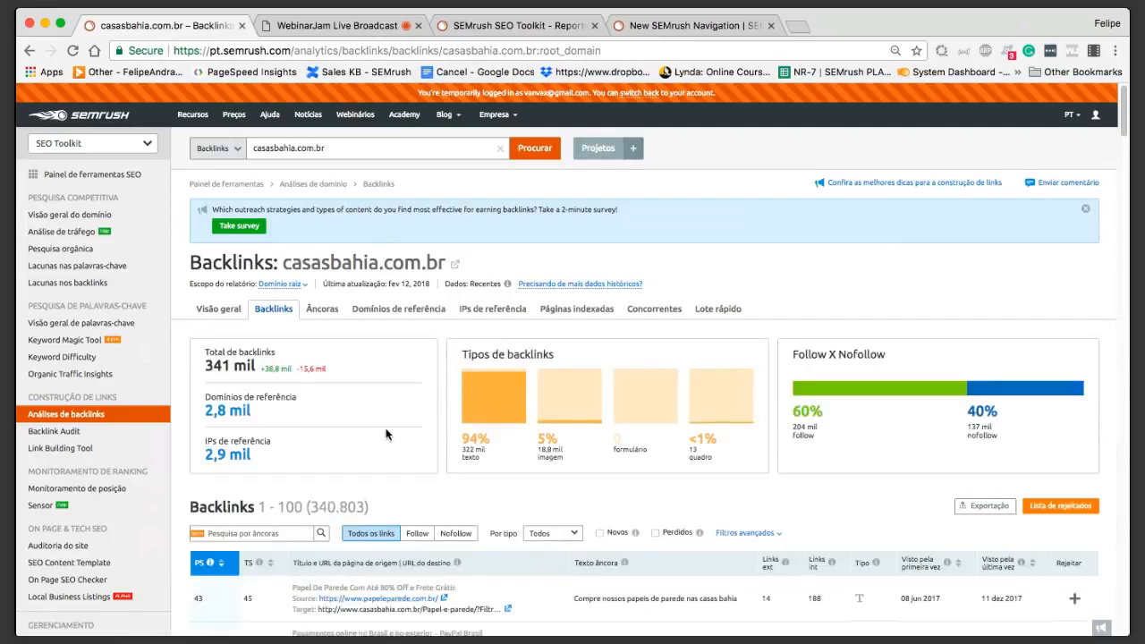
scroll(384, 436, down, 3)
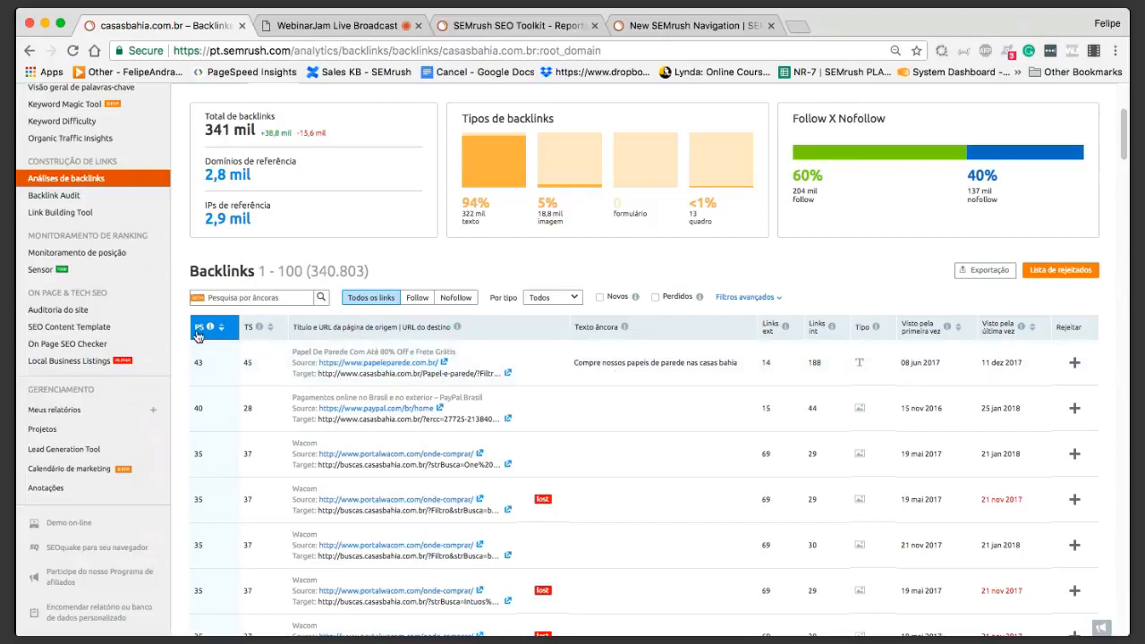
Step: Examine the casasbahia.com.br backlink table: page and trust scores, source and target URLs, anchor text, link counts and the reject option
mouse_move(210, 329)
mouse_move(260, 331)
drag(291, 354, 450, 352)
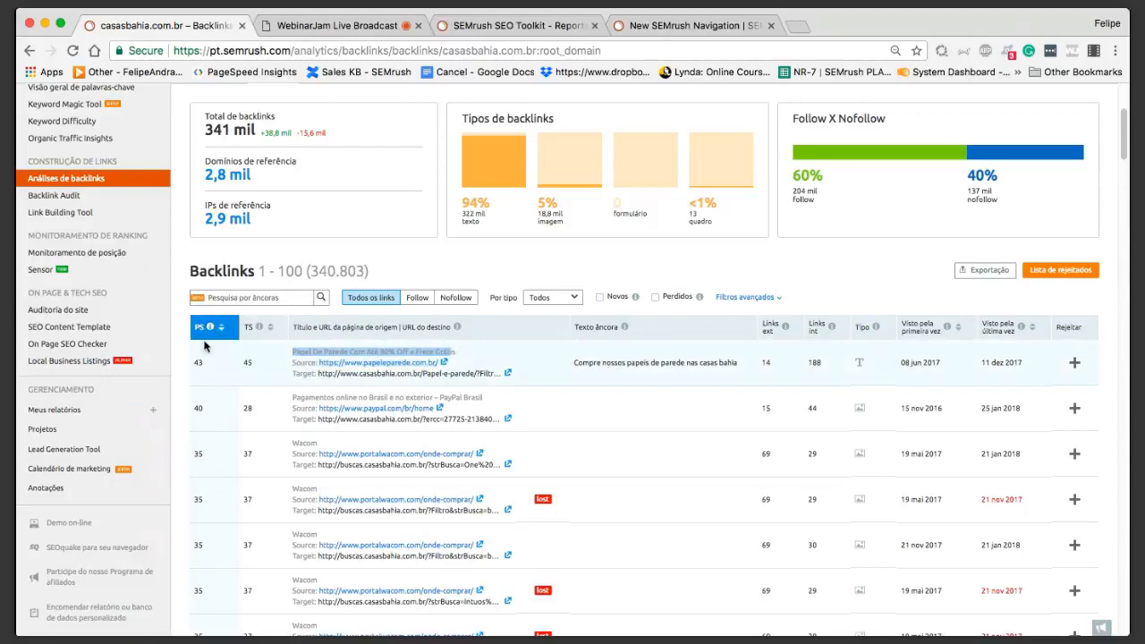
click(293, 363)
drag(293, 363, 515, 389)
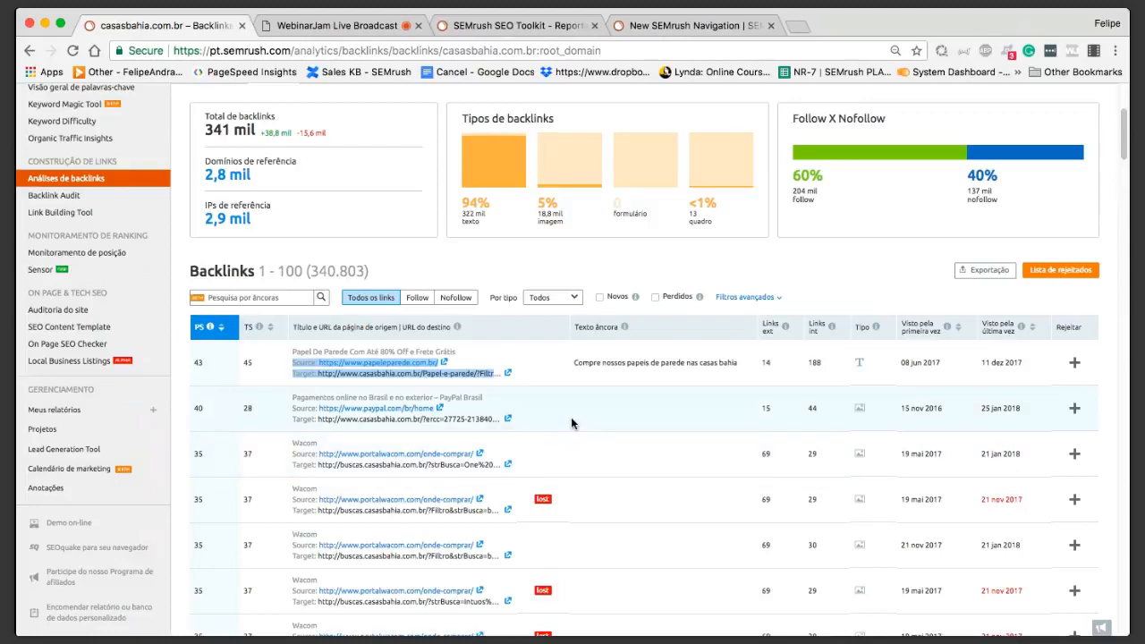
click(556, 377)
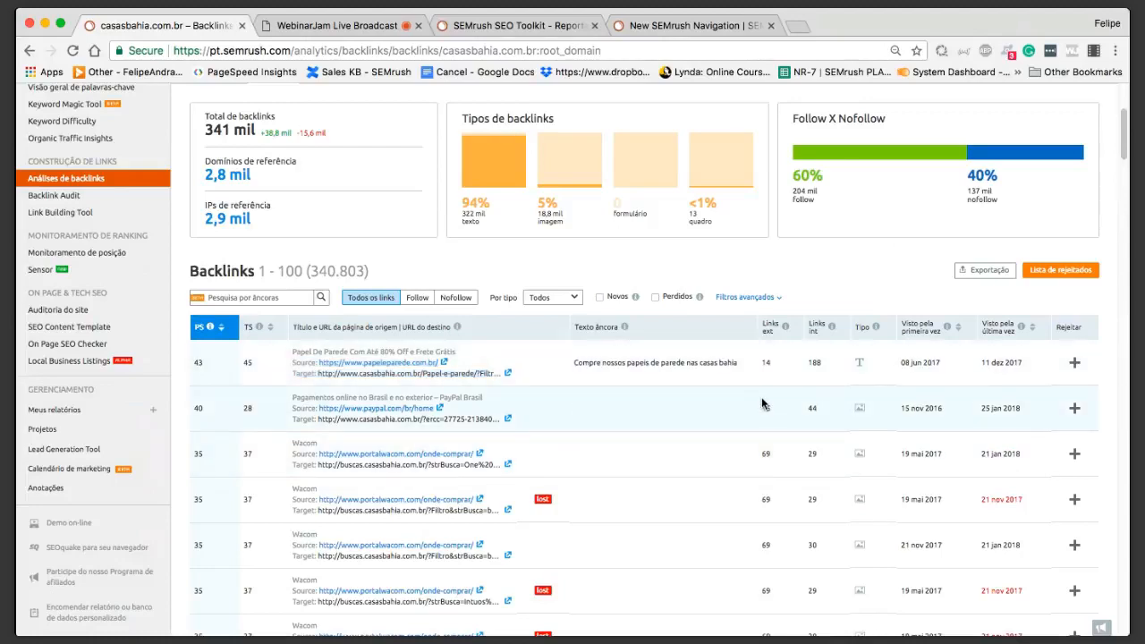
scroll(760, 394, down, 1)
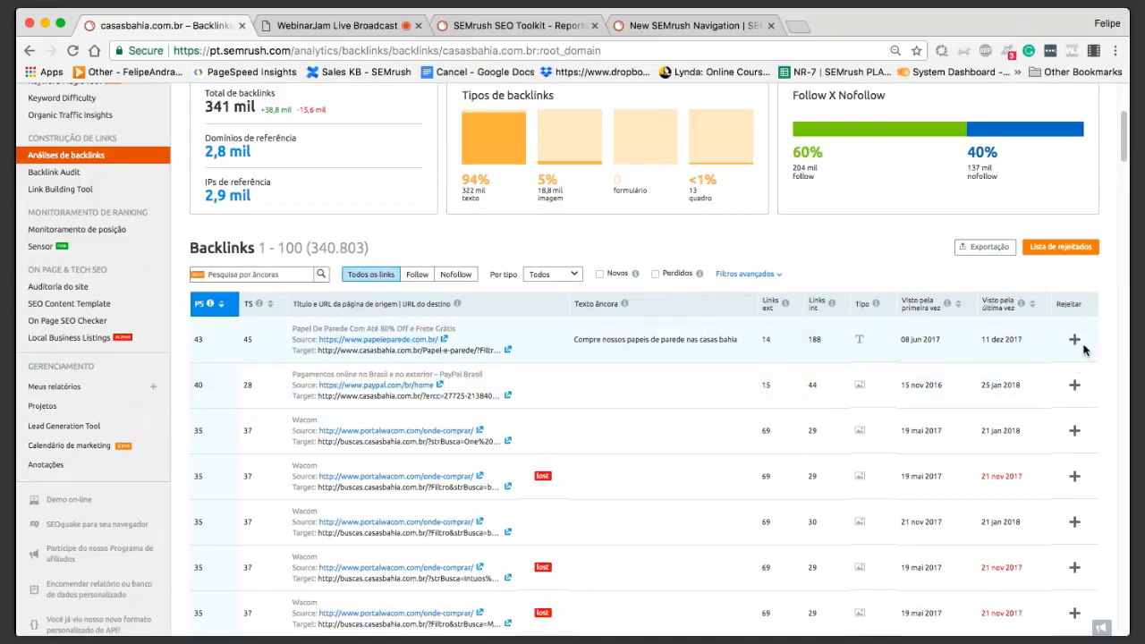
scroll(864, 315, up, 1)
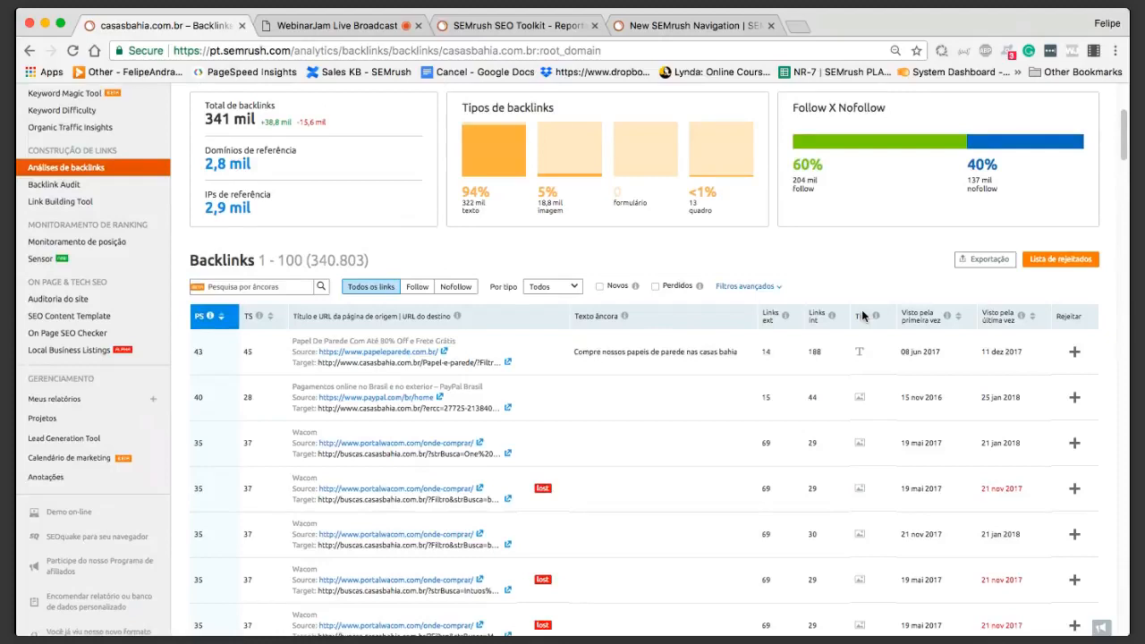
Step: Open the backlink competitors report of casasbahia.com.br and review the competing domains and their competition level
scroll(864, 315, up, 5)
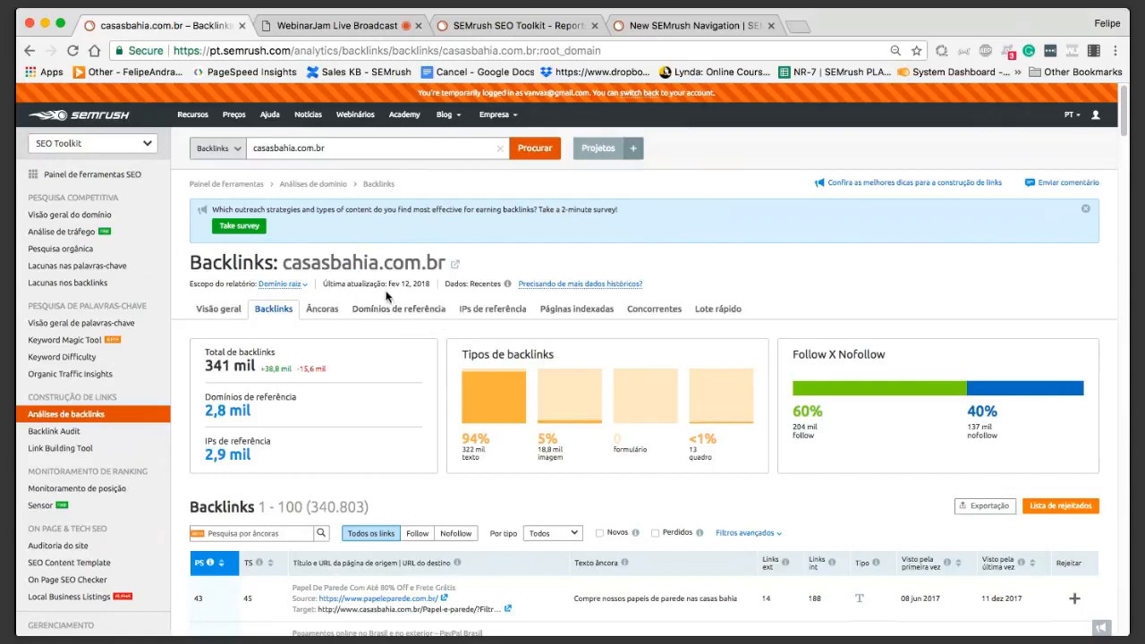
click(663, 310)
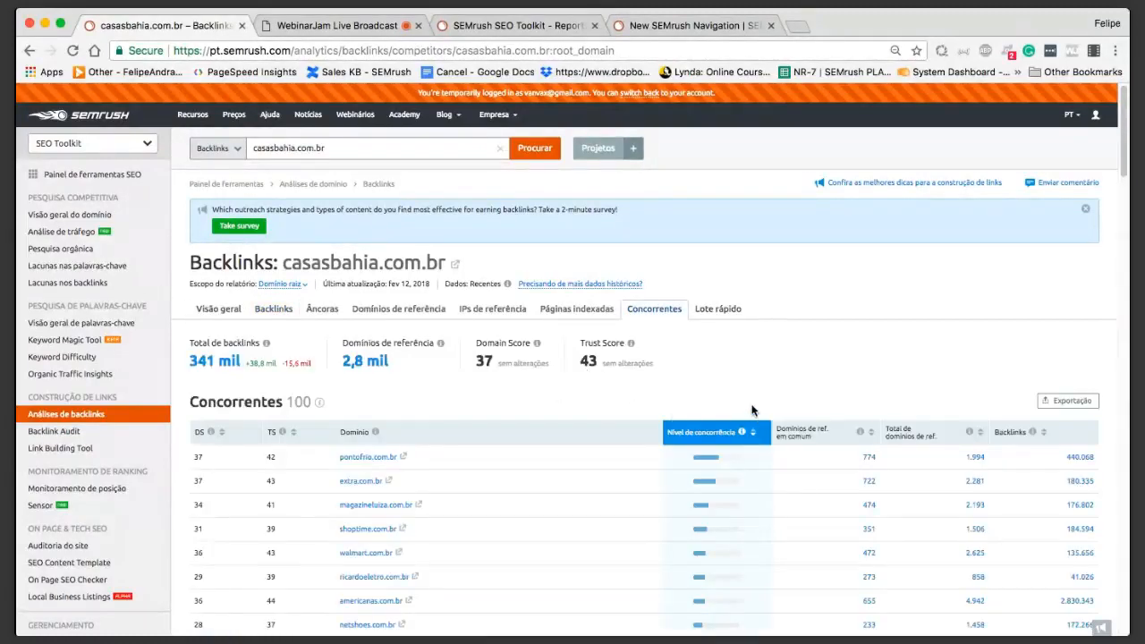
scroll(751, 410, down, 1)
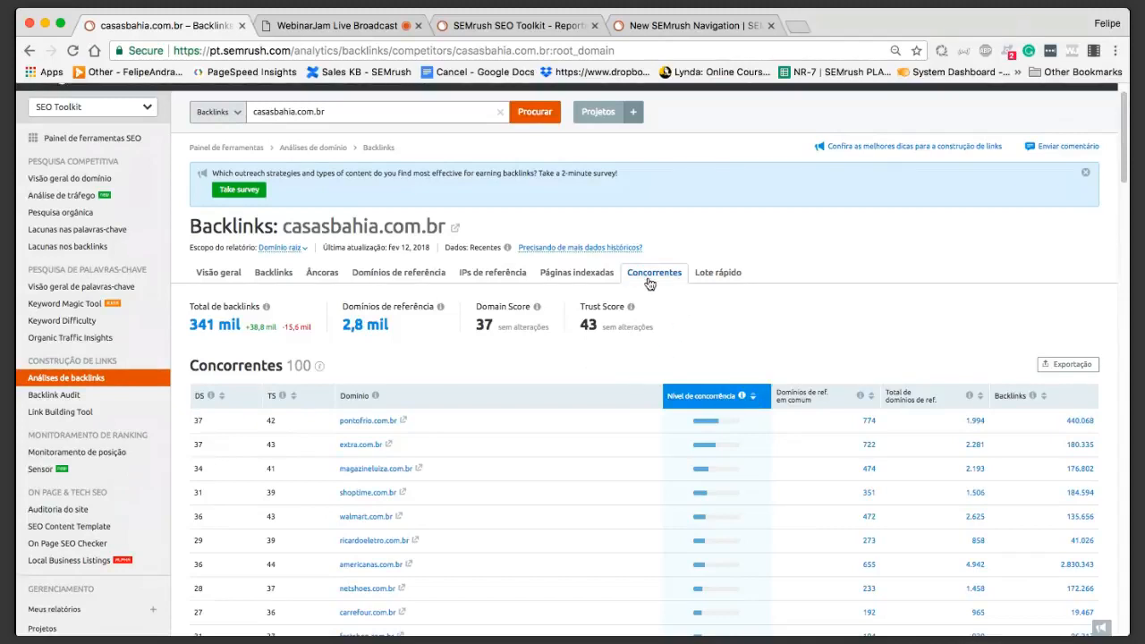
scroll(624, 371, down, 1)
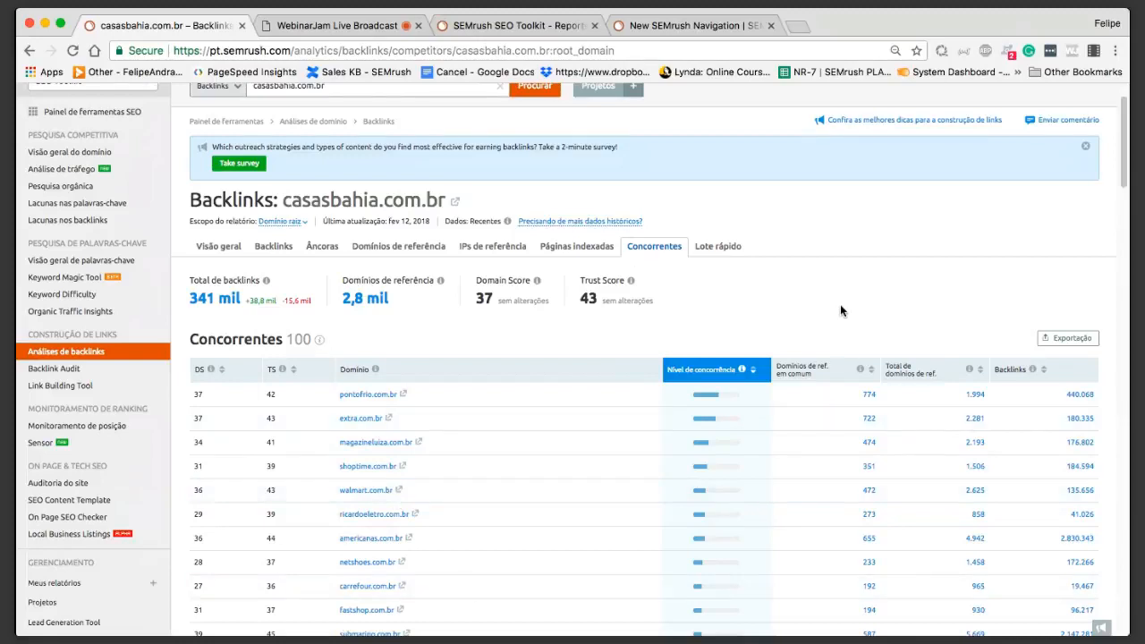
scroll(840, 304, down, 1)
scroll(841, 245, up, 1)
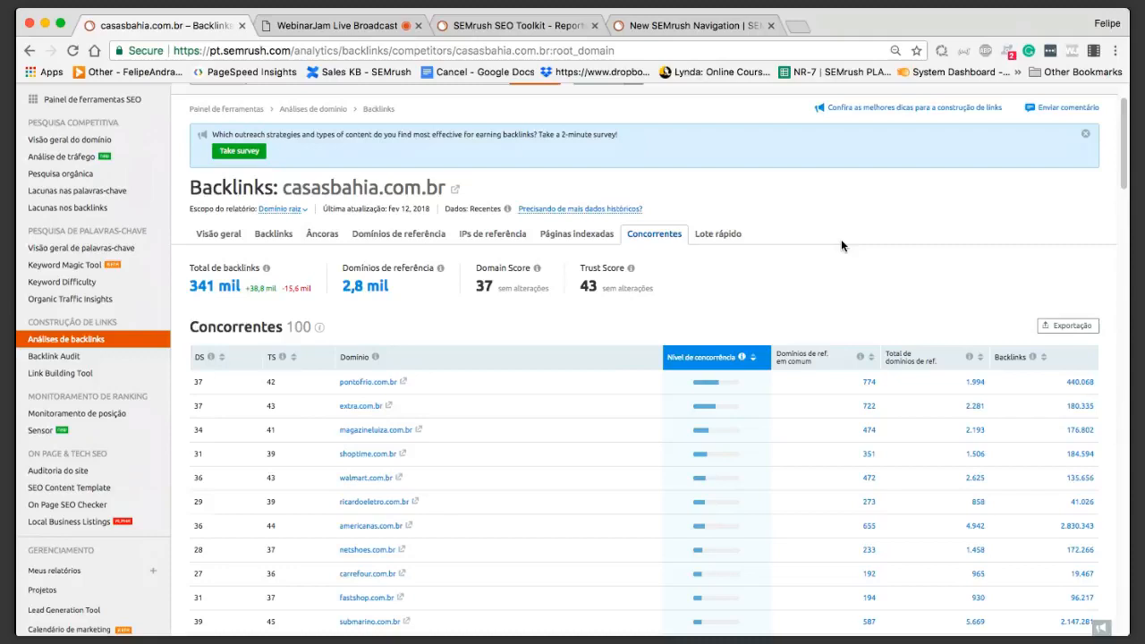
scroll(841, 239, up, 3)
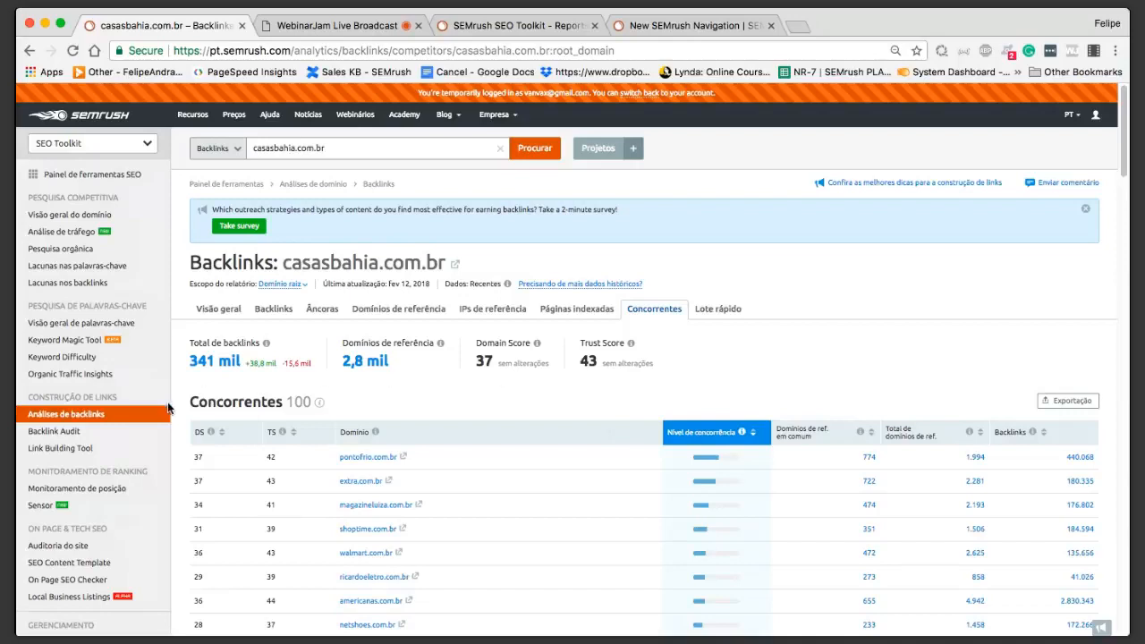
Step: Switch to the Backlink Audit tool and open the centauro.com.br project
click(83, 434)
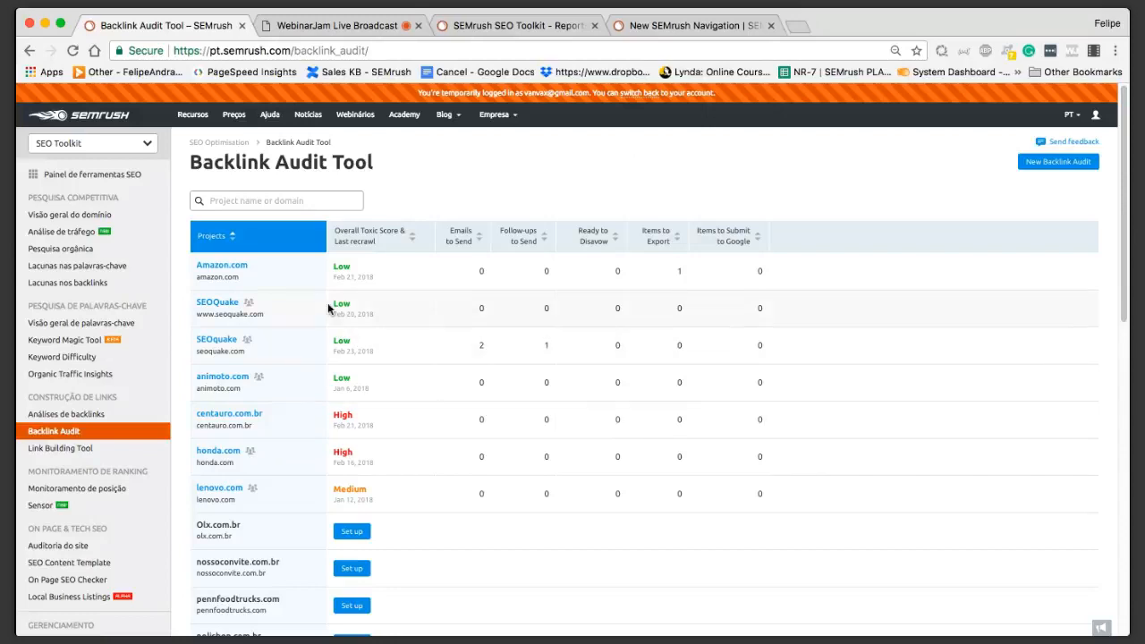
scroll(391, 404, down, 1)
scroll(372, 413, down, 1)
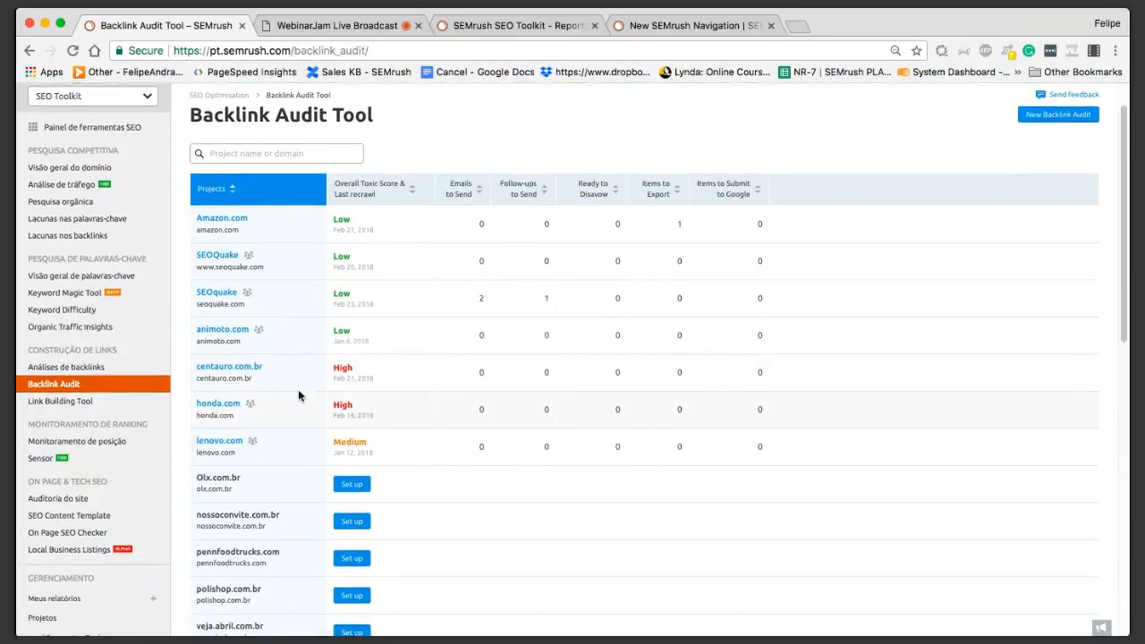
click(238, 368)
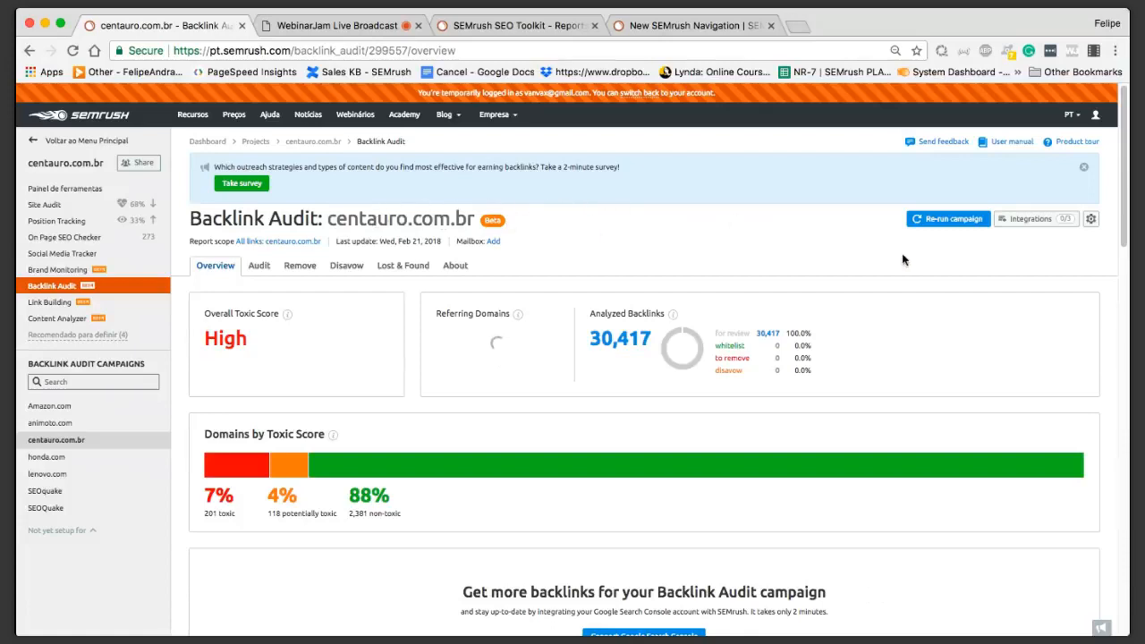
Step: Examine the audit's available integrations with Google Search Console, Google Analytics and Majestic, and close the list
click(1034, 225)
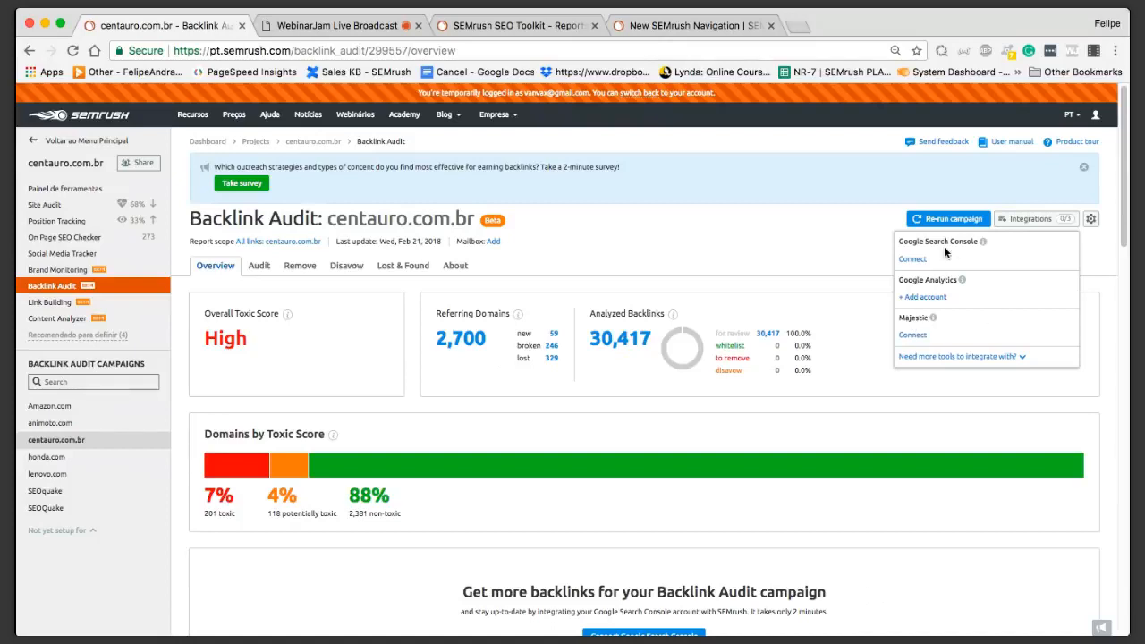
drag(898, 240, 982, 243)
click(1022, 309)
drag(898, 280, 956, 280)
mouse_move(962, 280)
drag(899, 317, 935, 321)
mouse_move(933, 319)
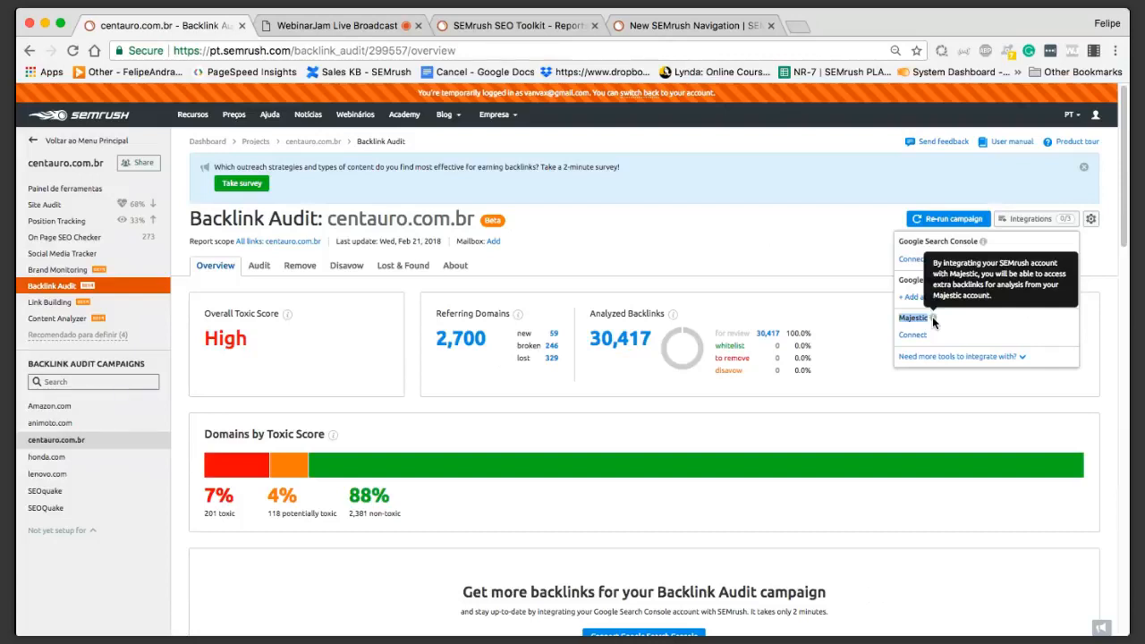
click(822, 262)
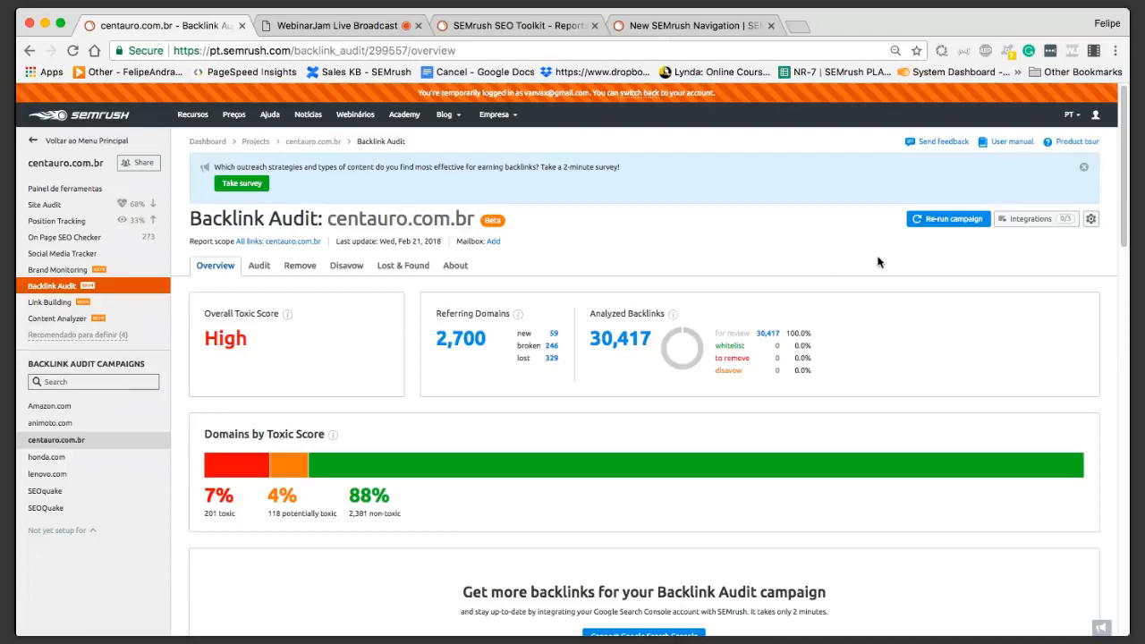
click(1064, 229)
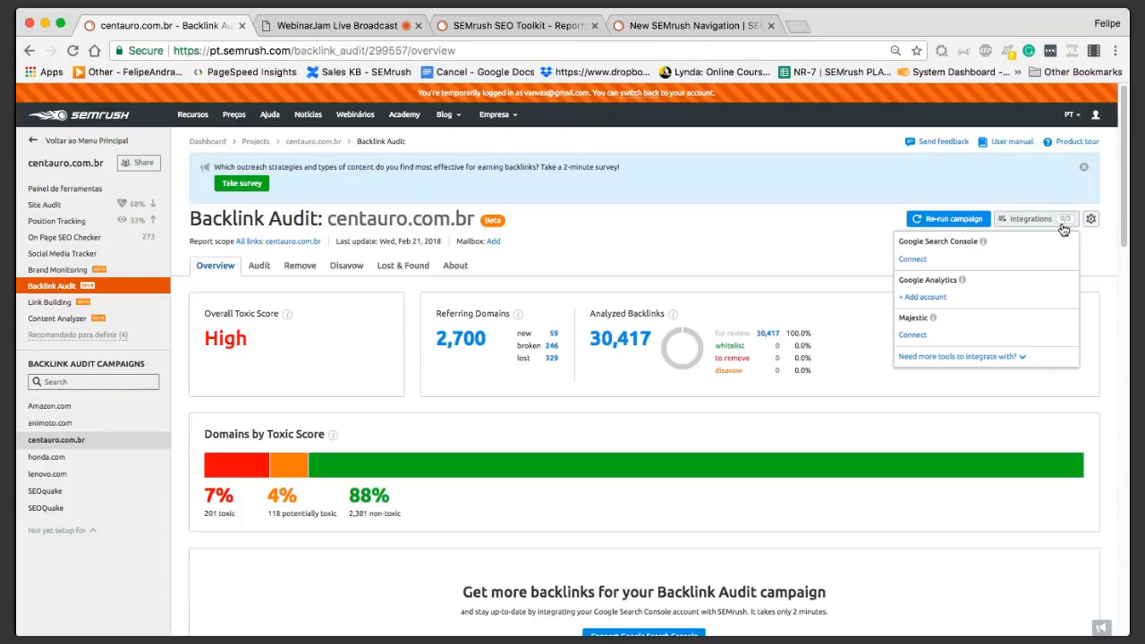
click(699, 250)
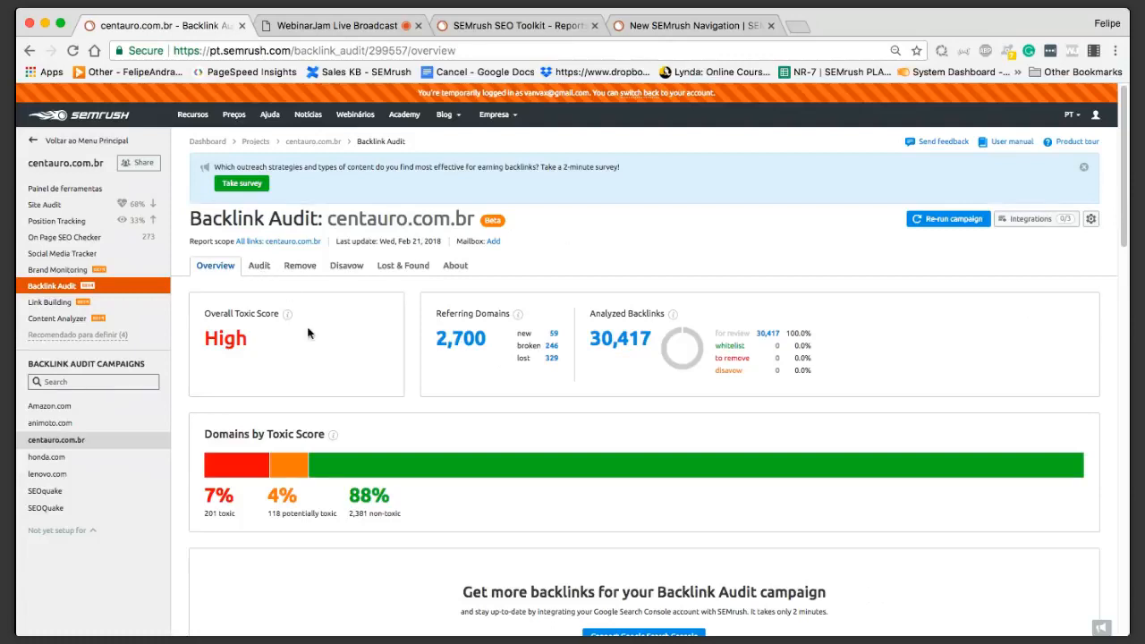
Step: Review the overall toxic score and the breakdown of domains by toxic score for centauro.com.br
scroll(470, 316, down, 1)
scroll(471, 315, down, 3)
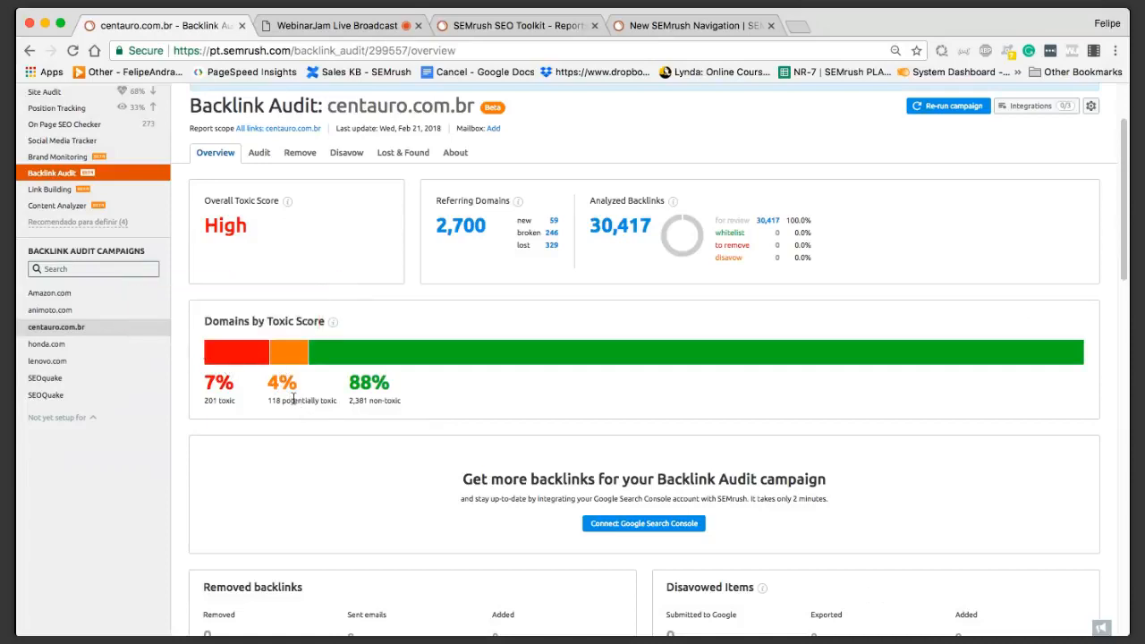
Step: Examine the domains by toxic score for centauro.com.br and the suggestion to connect Google Search Console for more backlinks
mouse_move(222, 358)
mouse_move(246, 358)
mouse_move(287, 370)
mouse_move(361, 358)
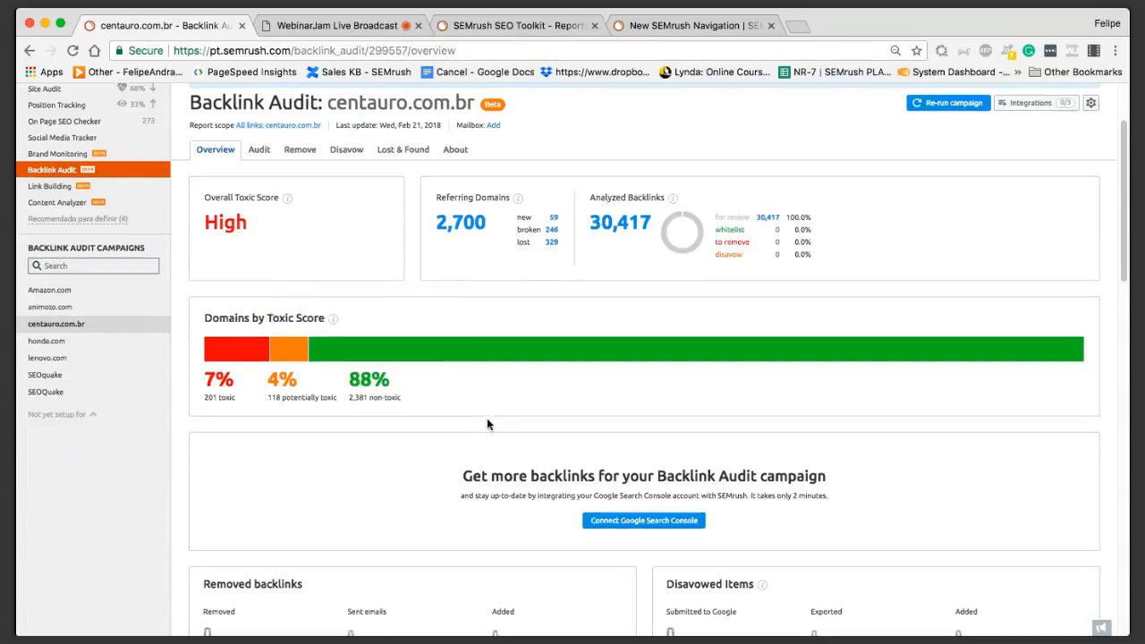
scroll(501, 421, down, 5)
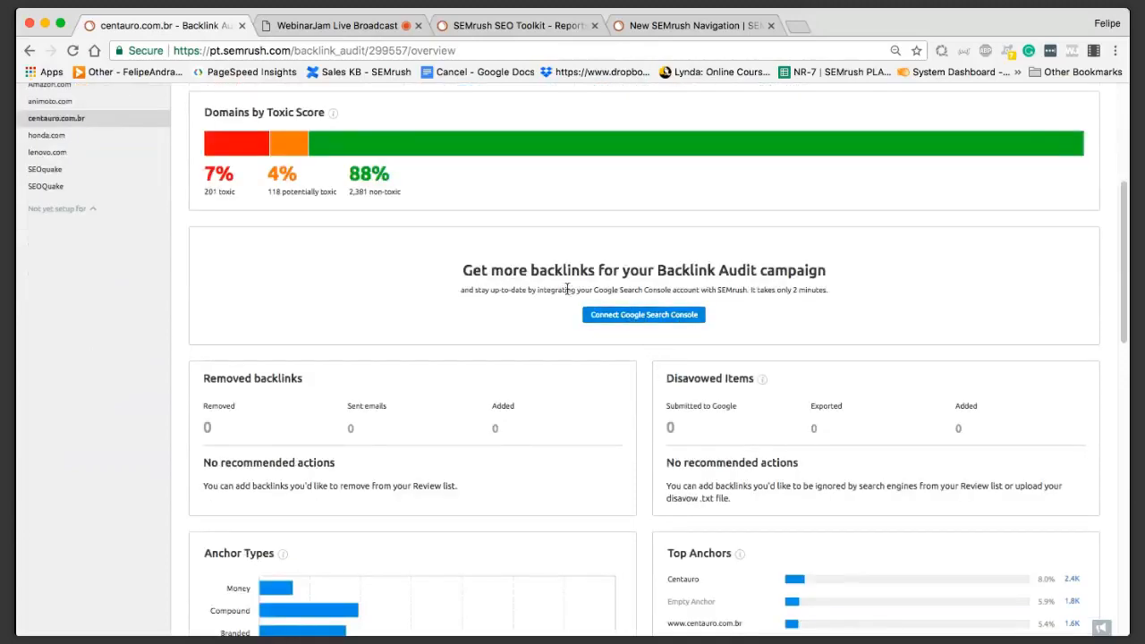
drag(454, 270, 836, 315)
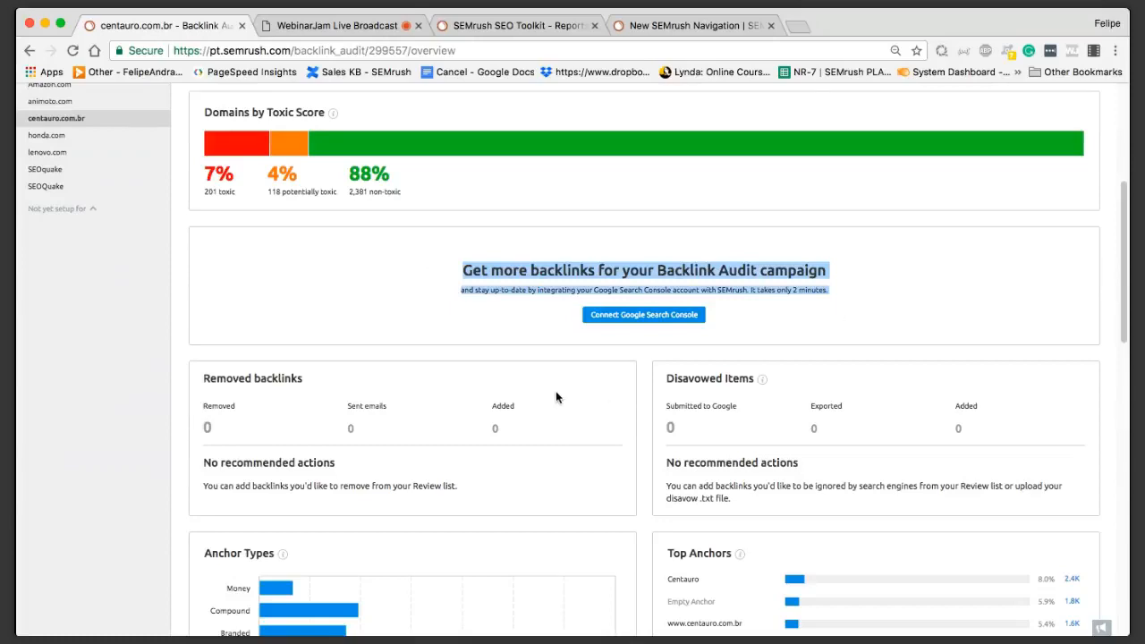
scroll(556, 397, up, 2)
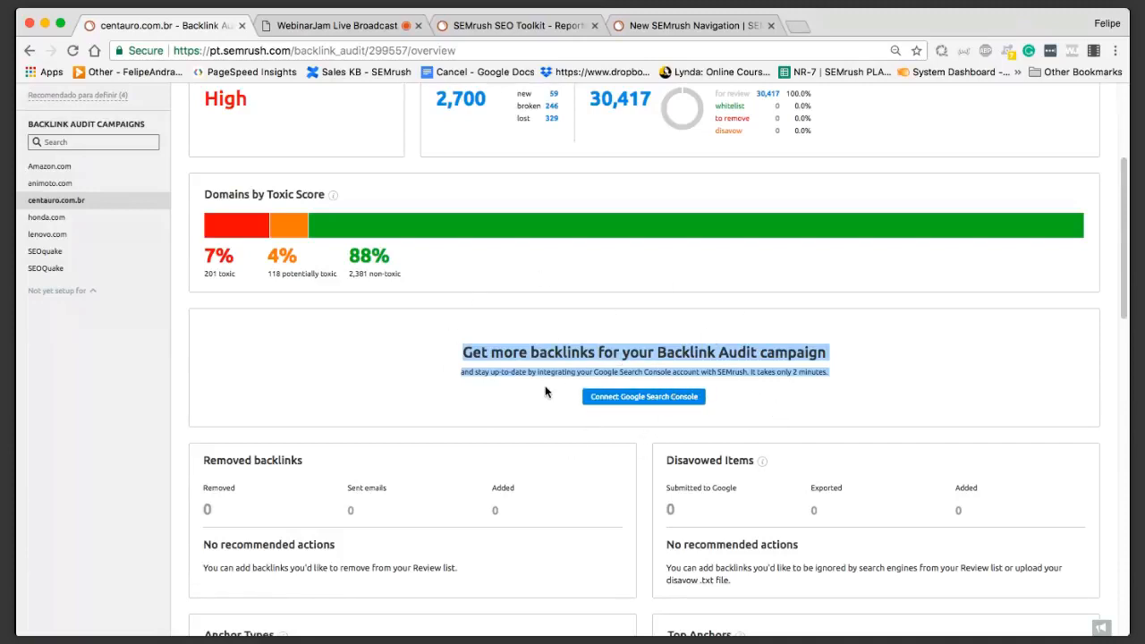
scroll(544, 391, down, 2)
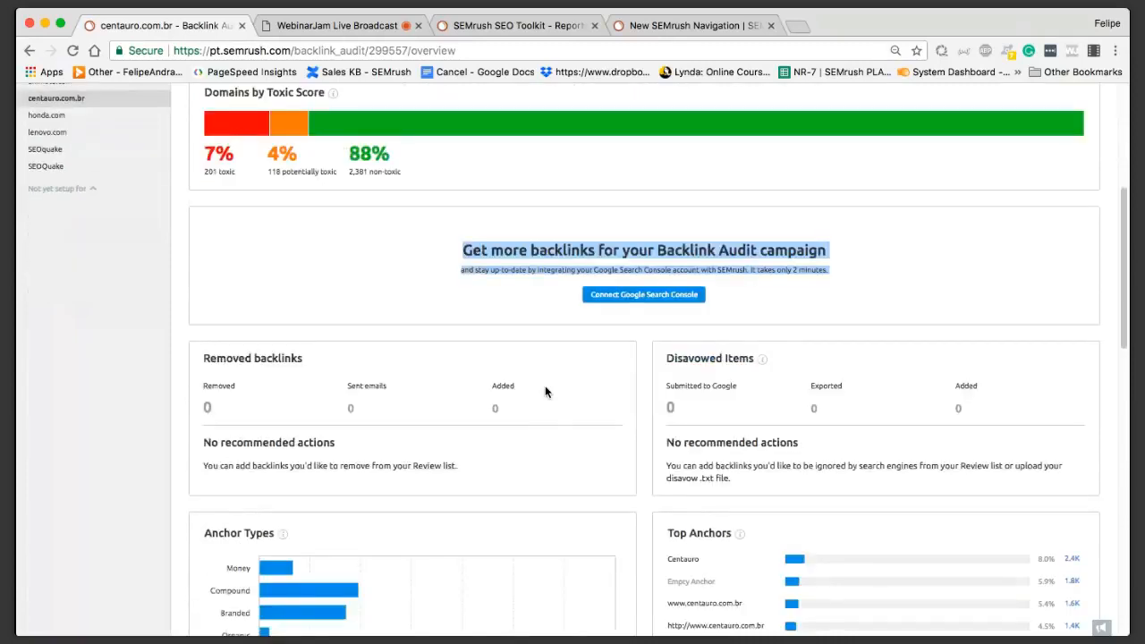
Step: Review the removed backlinks and disavowed items summaries in the centauro.com.br audit overview
scroll(546, 387, down, 4)
drag(303, 163, 204, 162)
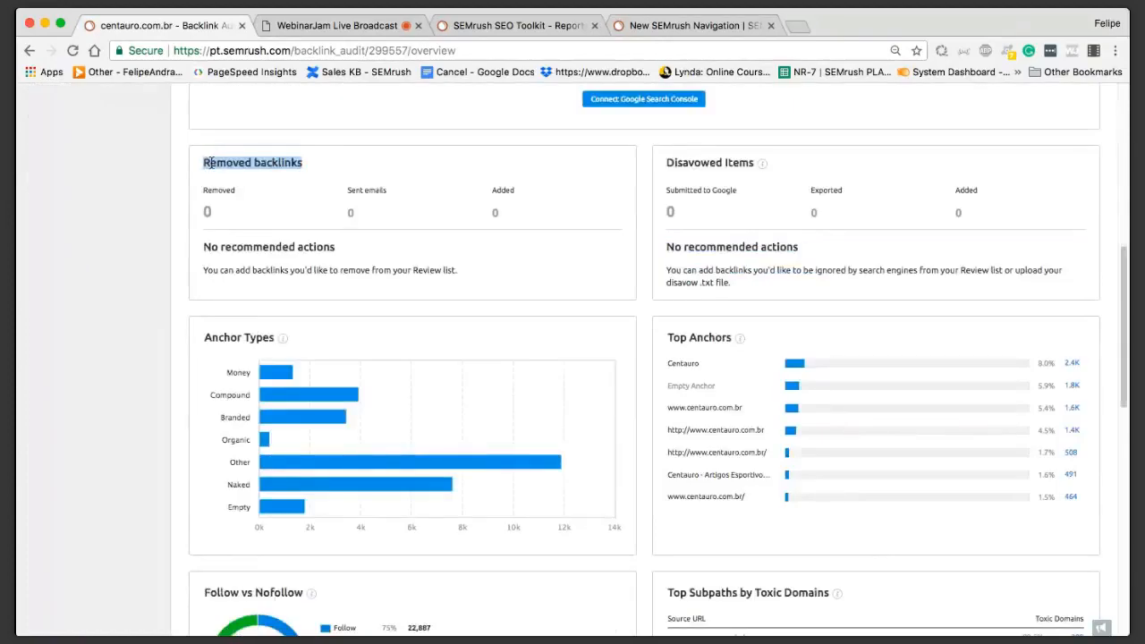
drag(668, 162, 801, 170)
click(801, 175)
scroll(765, 238, up, 10)
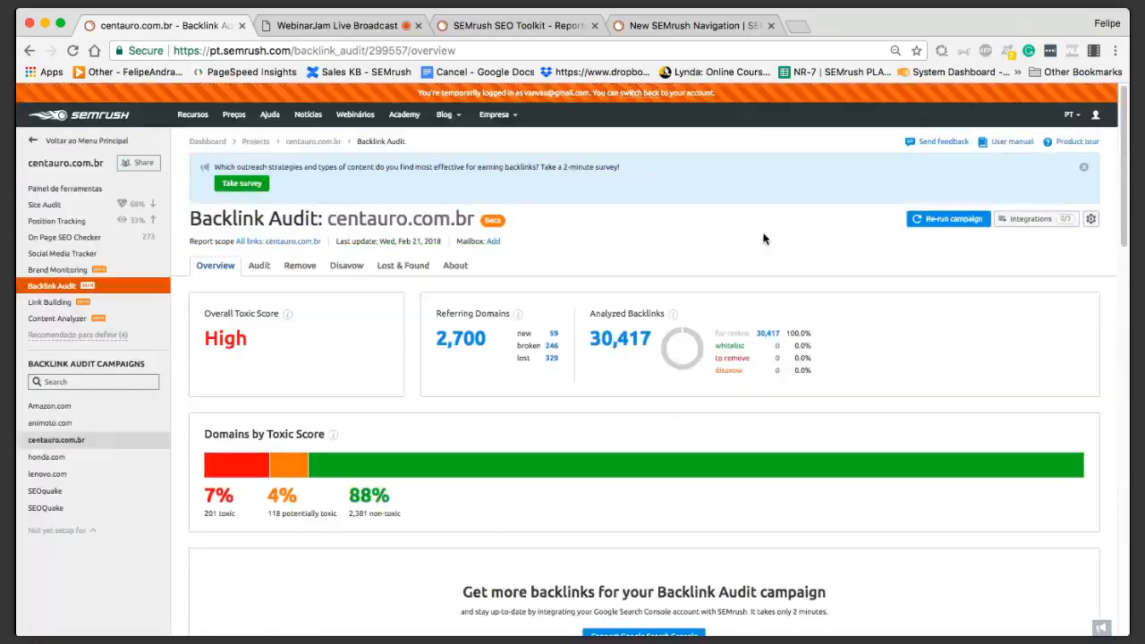
Step: Open the audit's list of backlinks for review and examine the first entry, from theglobe.net
click(265, 270)
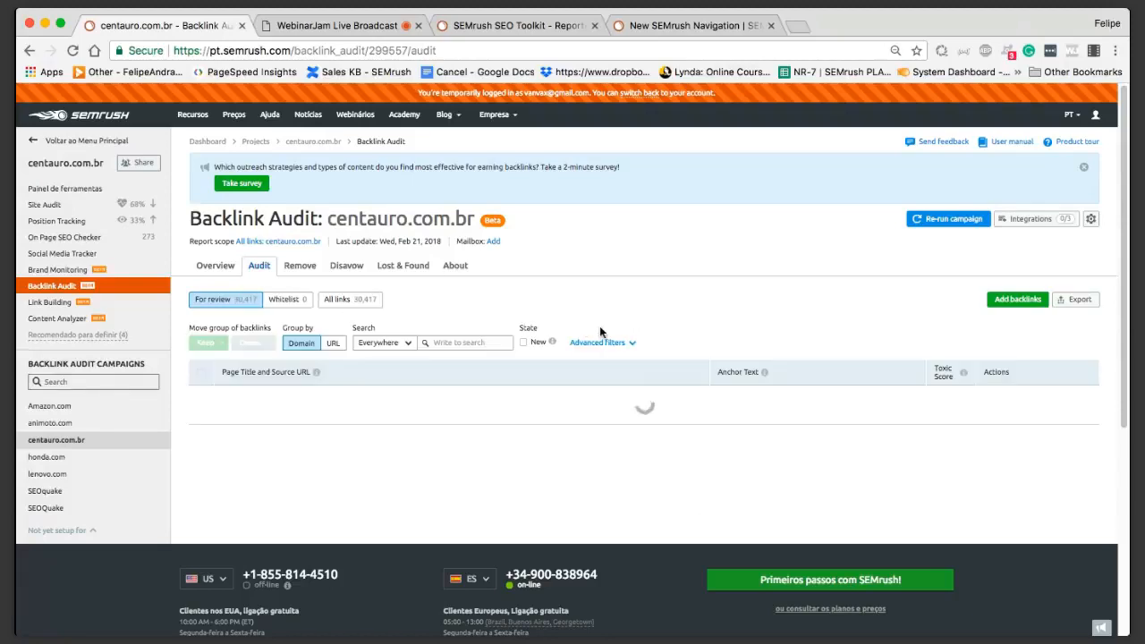
scroll(595, 328, down, 1)
scroll(518, 297, down, 1)
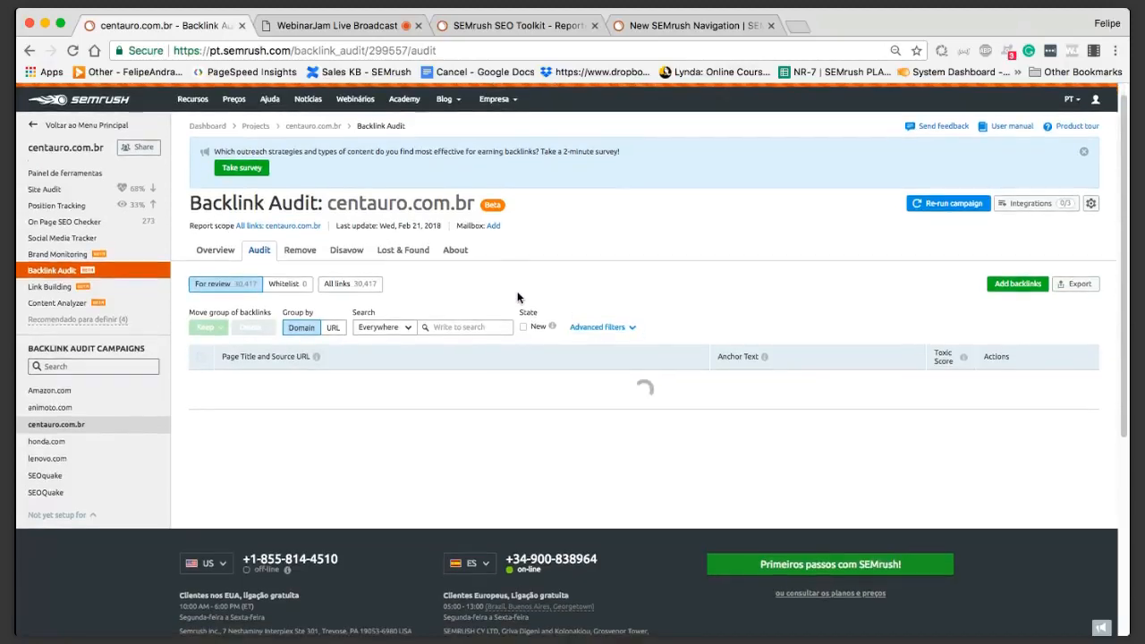
scroll(518, 298, down, 4)
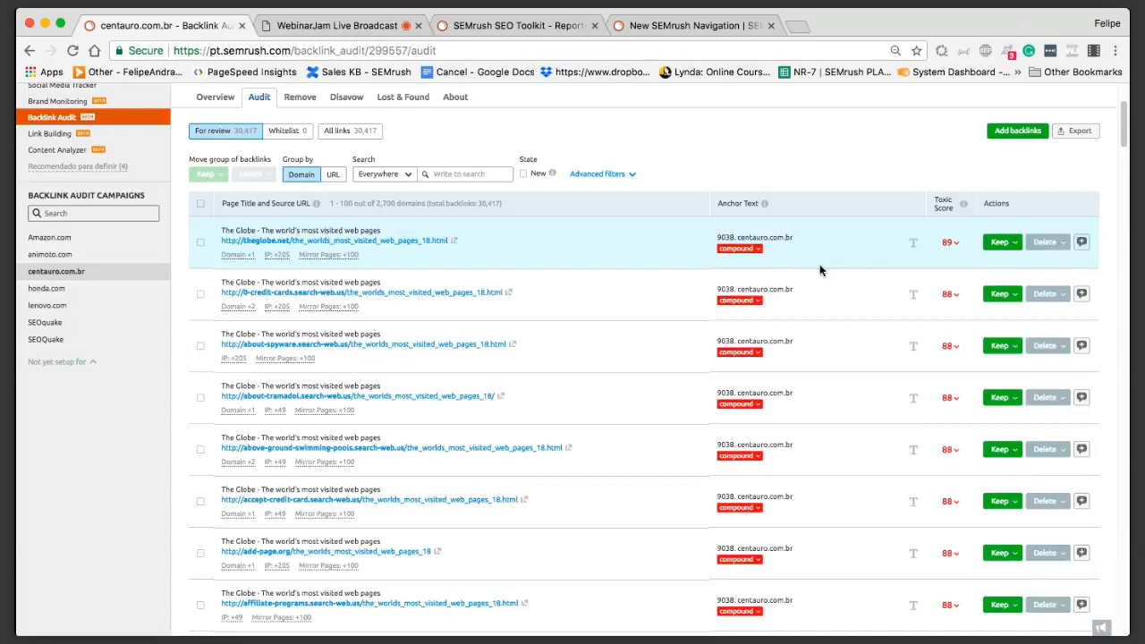
drag(221, 230, 508, 248)
click(508, 248)
Step: Examine the options for moving the theglobe.net backlink to the remove or disavow list, and close them without choosing any
click(1048, 243)
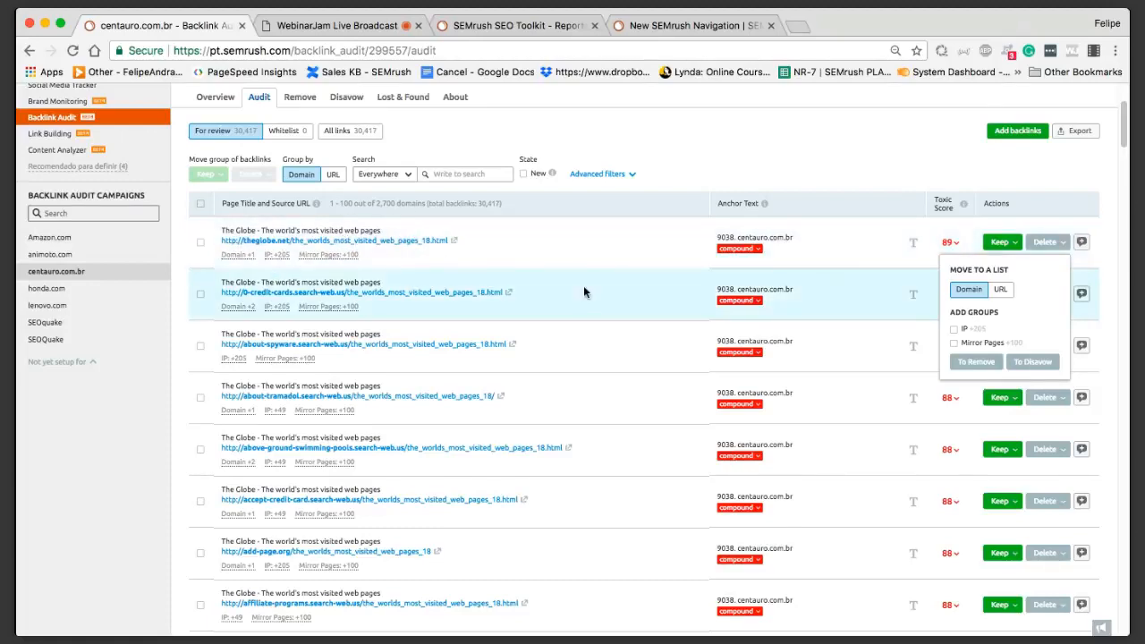
scroll(583, 286, up, 1)
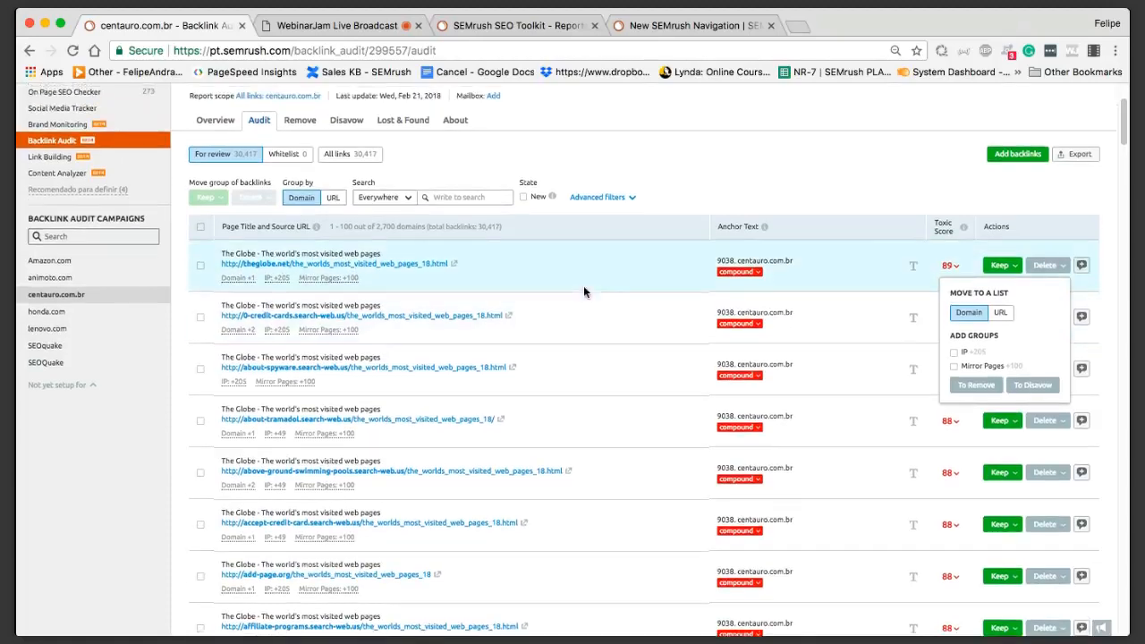
click(459, 95)
drag(459, 95, 519, 120)
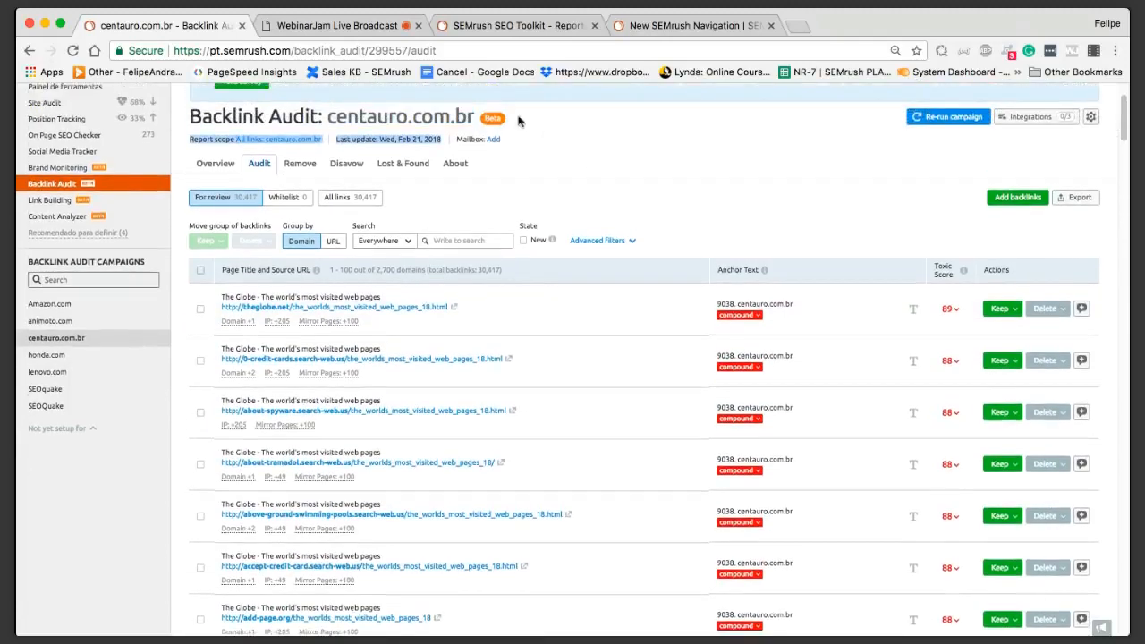
scroll(539, 176, down, 1)
click(541, 161)
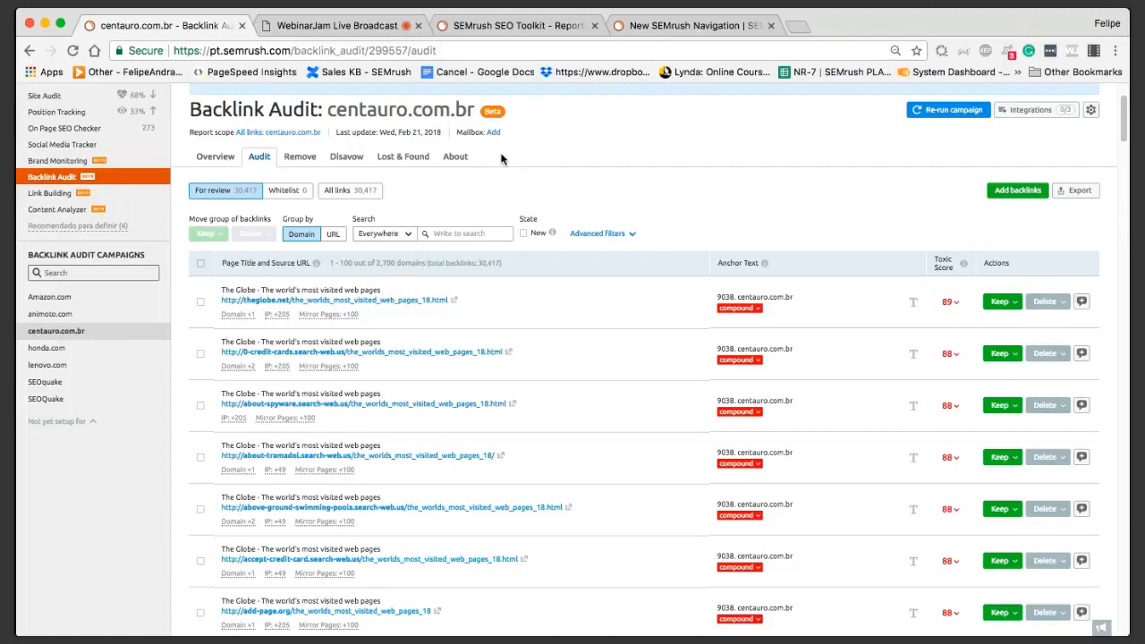
scroll(585, 213, down, 1)
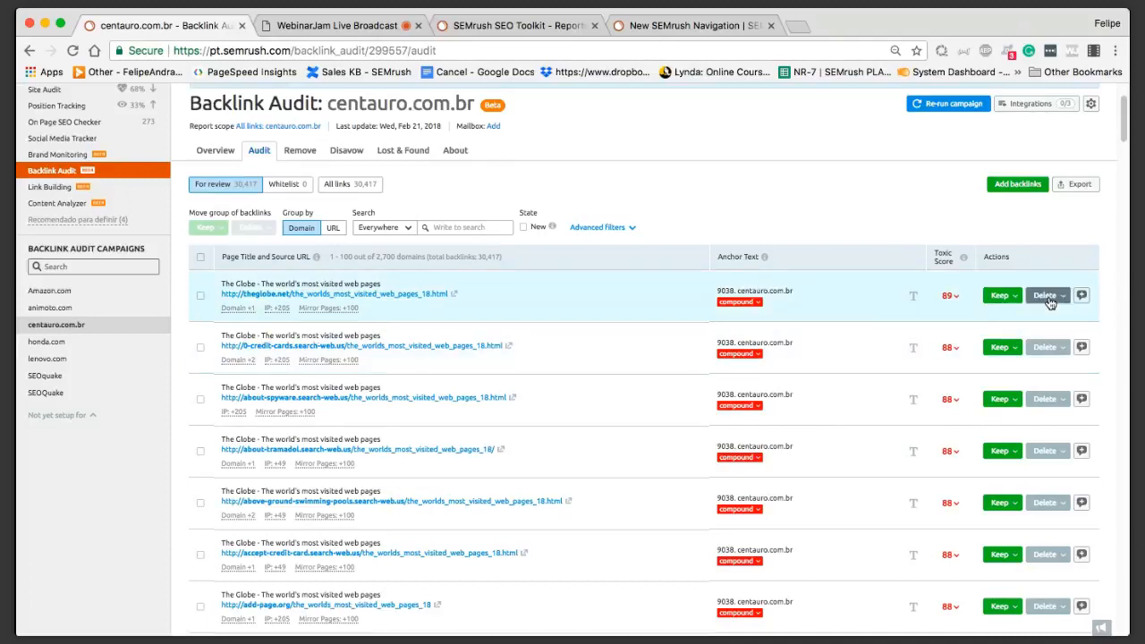
click(1060, 299)
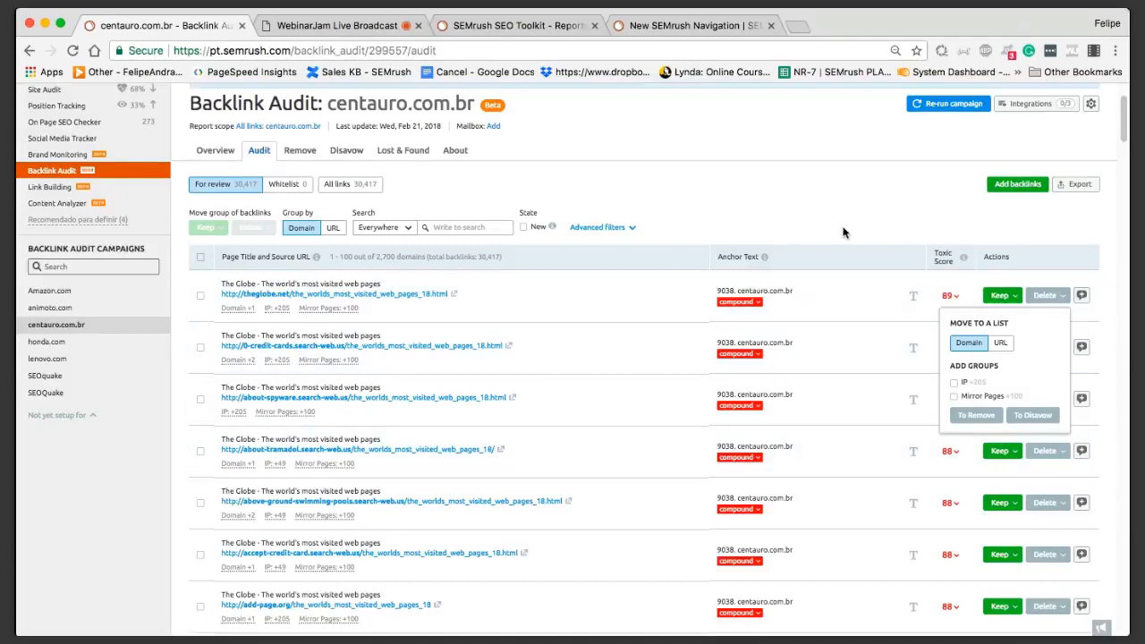
scroll(843, 233, up, 1)
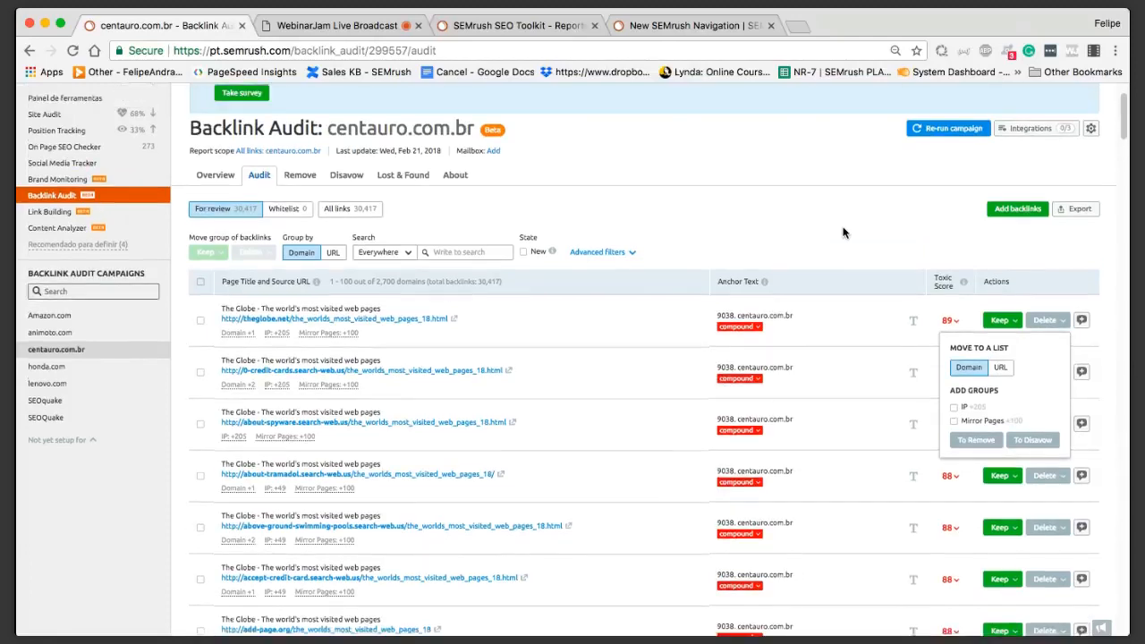
click(852, 237)
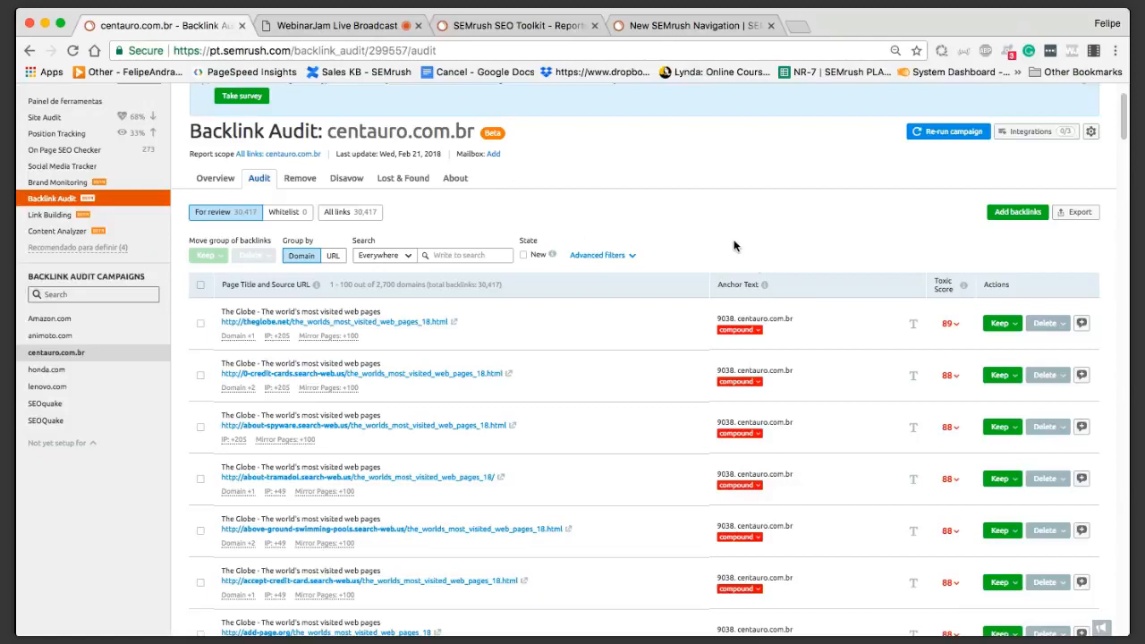
Step: View the audit's Disavow list and the Lost & Found report's chart of new and lost domains
click(348, 181)
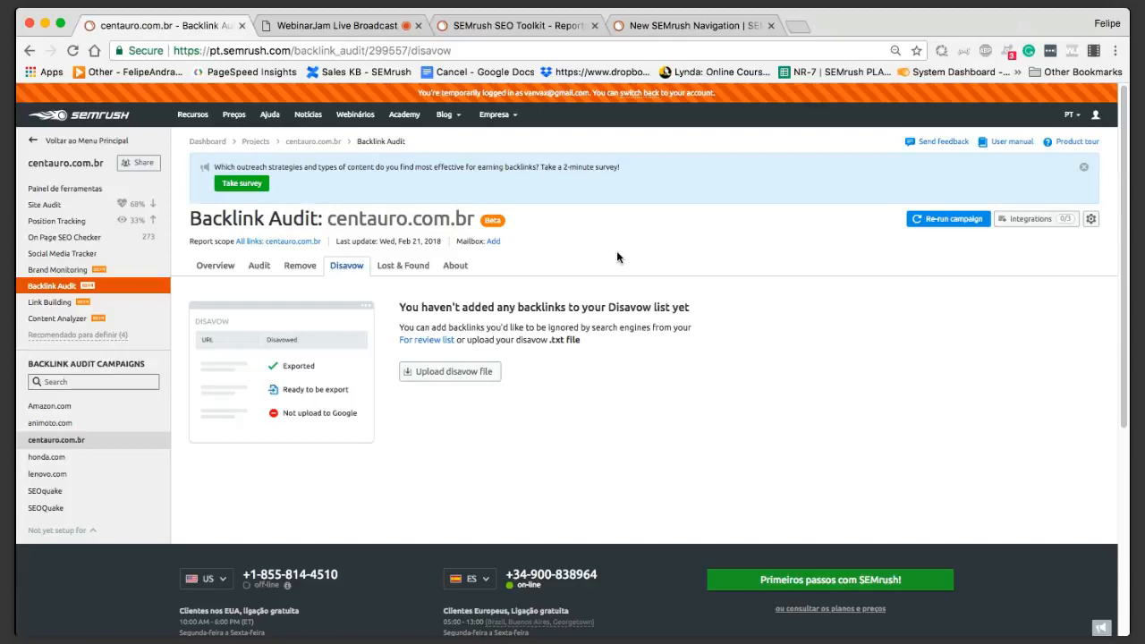
click(403, 266)
scroll(609, 289, down, 2)
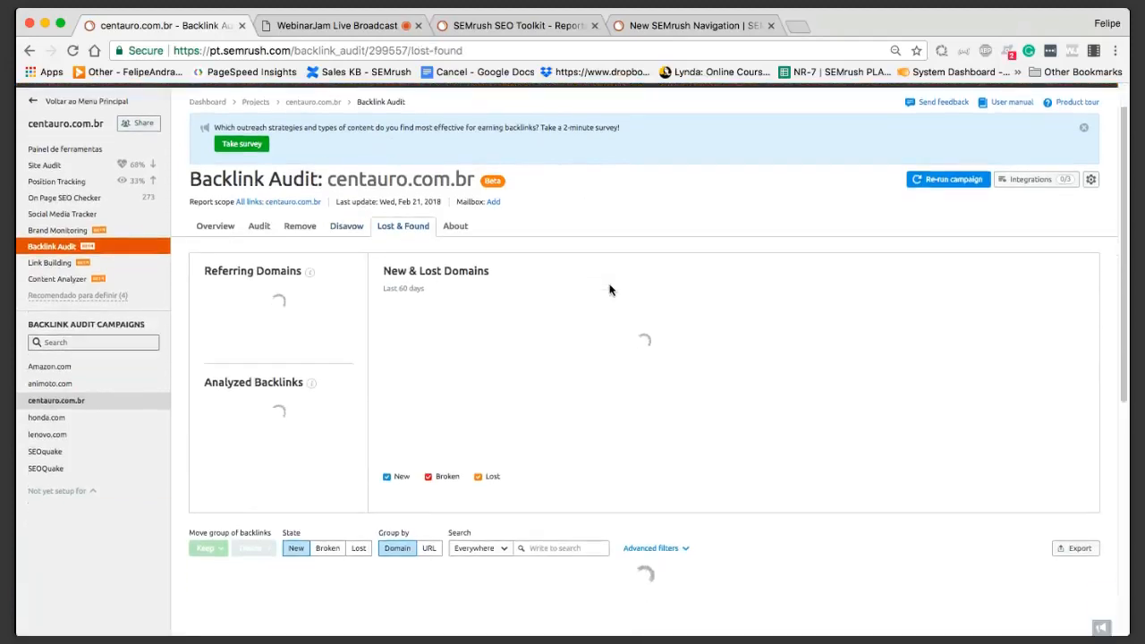
scroll(424, 228, down, 3)
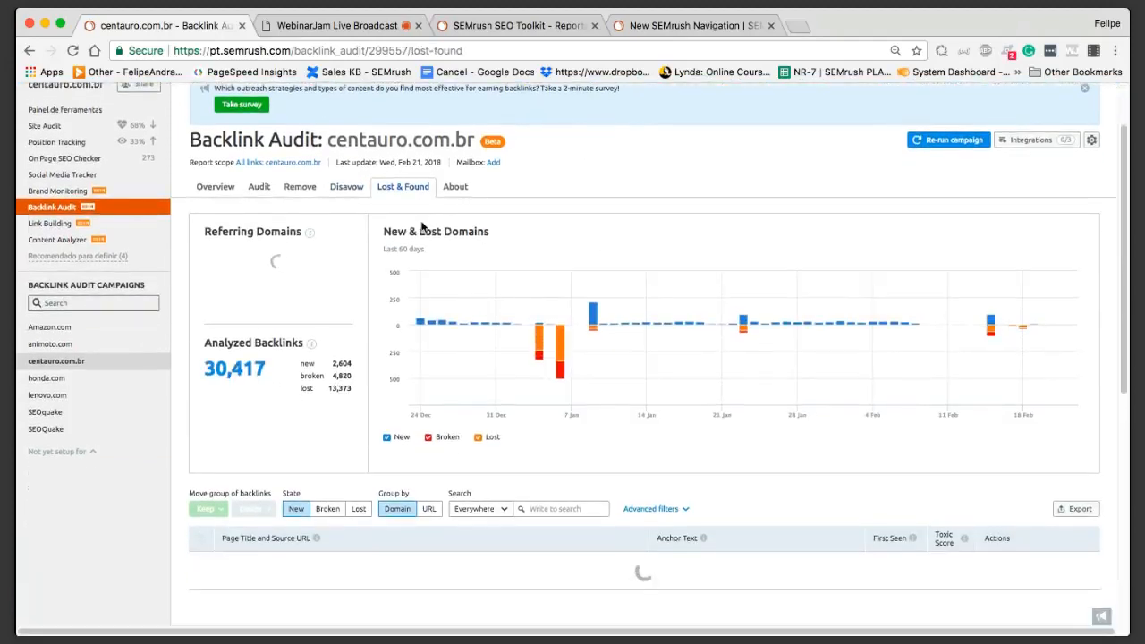
scroll(426, 237, down, 1)
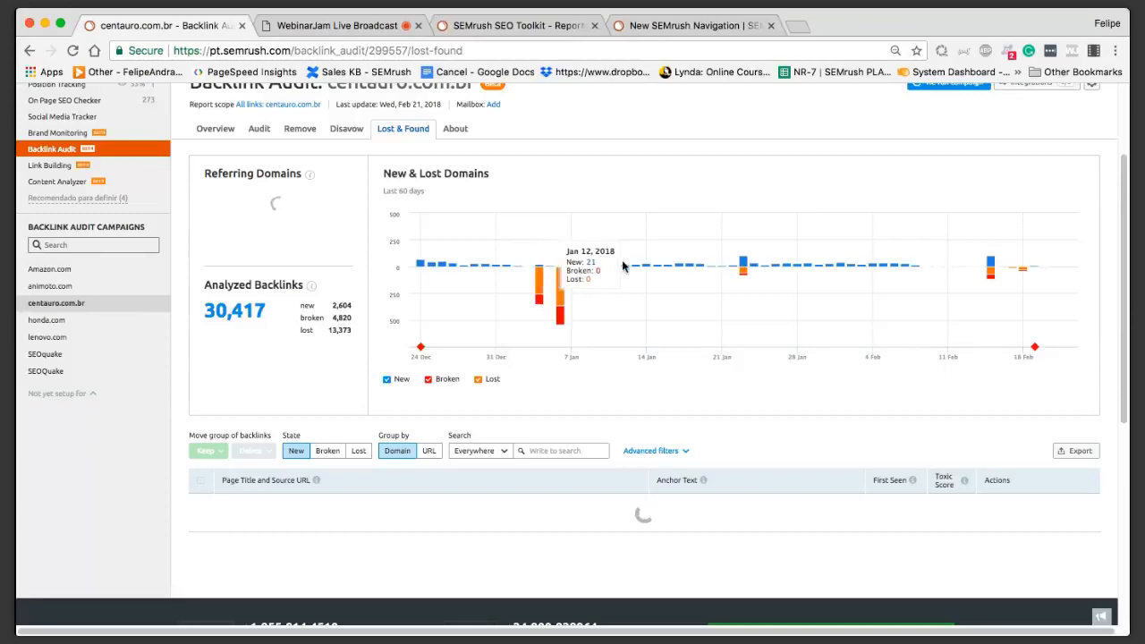
scroll(604, 229, up, 1)
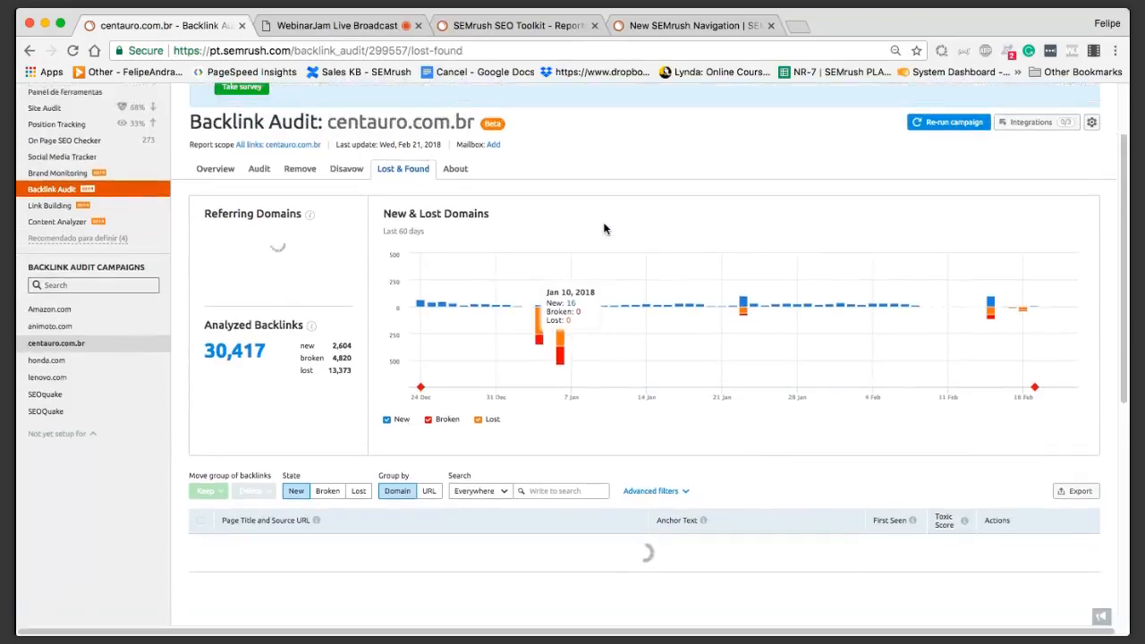
scroll(235, 217, up, 2)
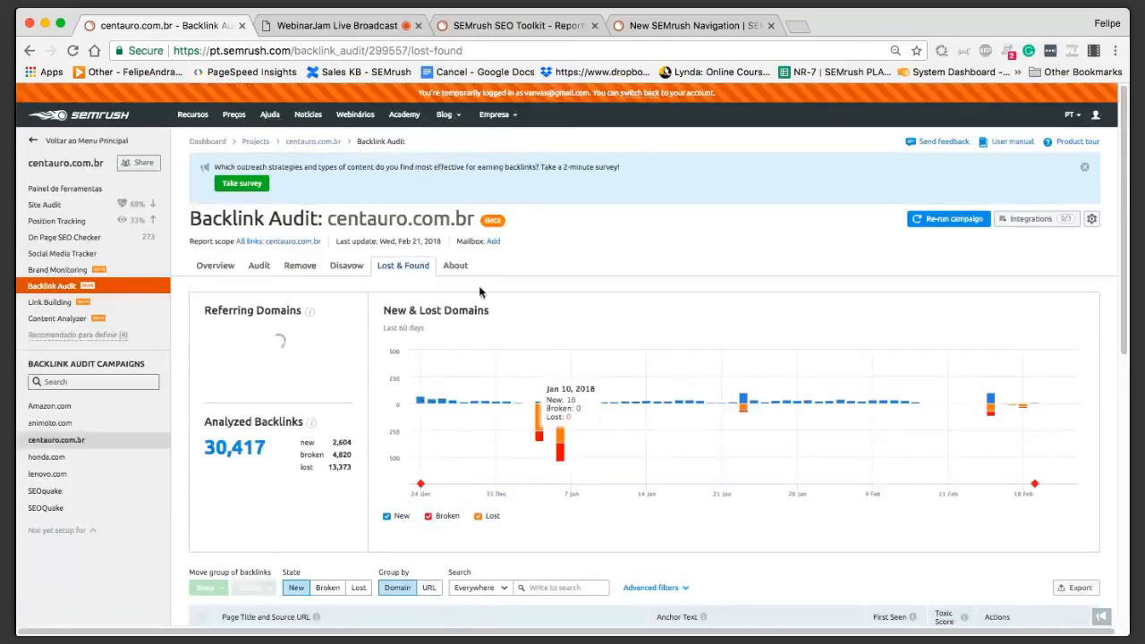
Step: Open the Backlink Audit's About page and look over its introduction
click(455, 266)
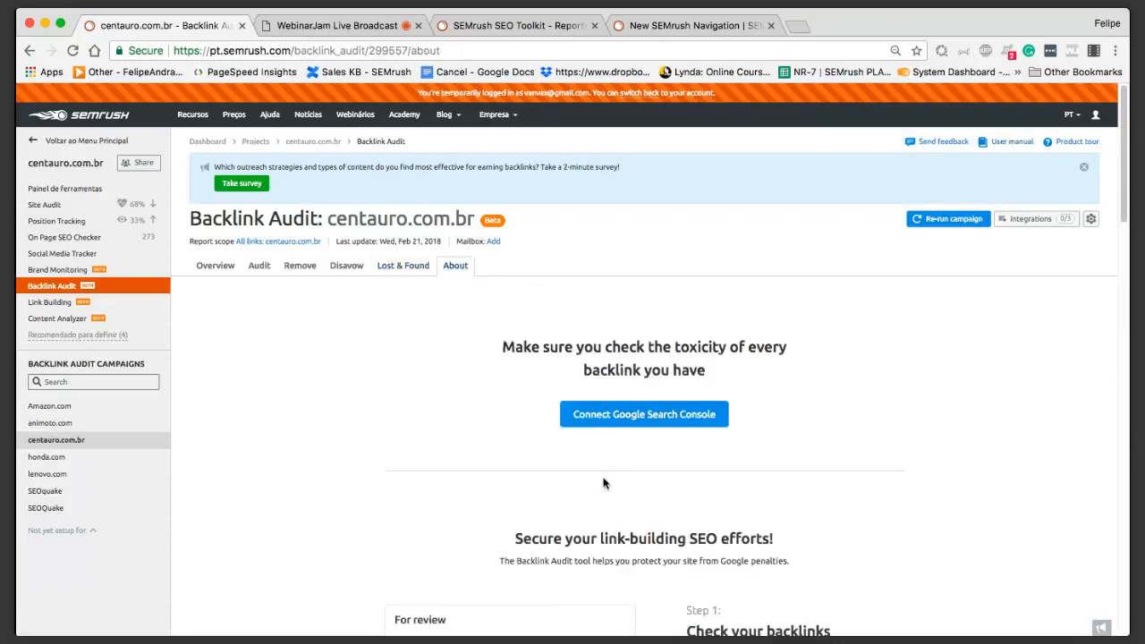
scroll(780, 476, down, 1)
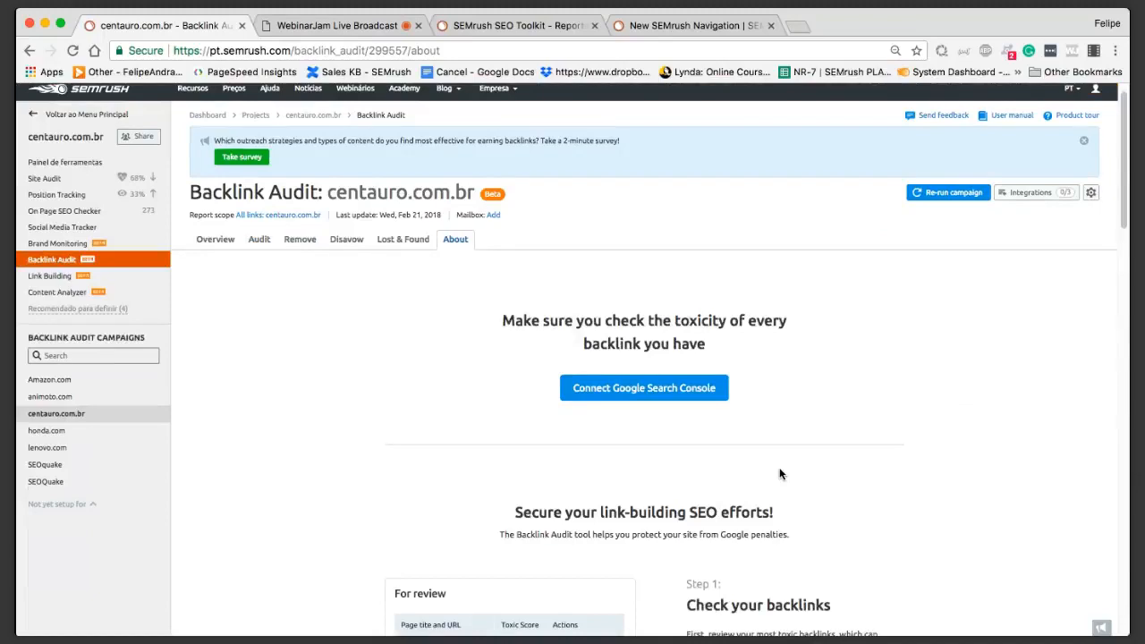
scroll(779, 475, up, 1)
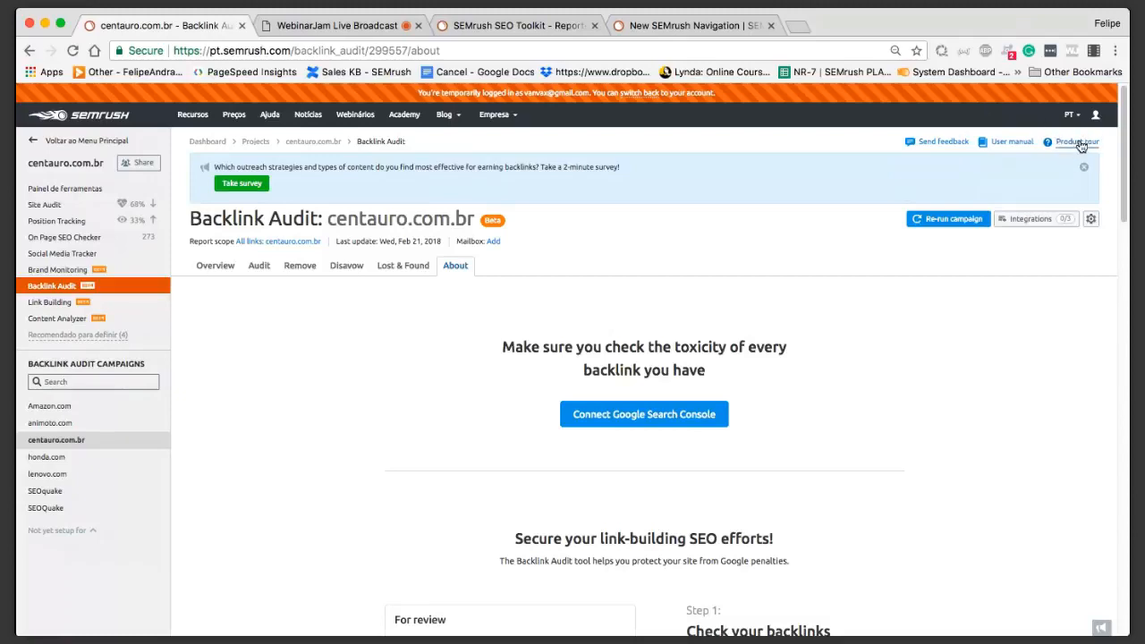
Step: Return to the SEO Toolkit's tool list, switch to the Link Building Tool and open the animoto.com project
click(72, 140)
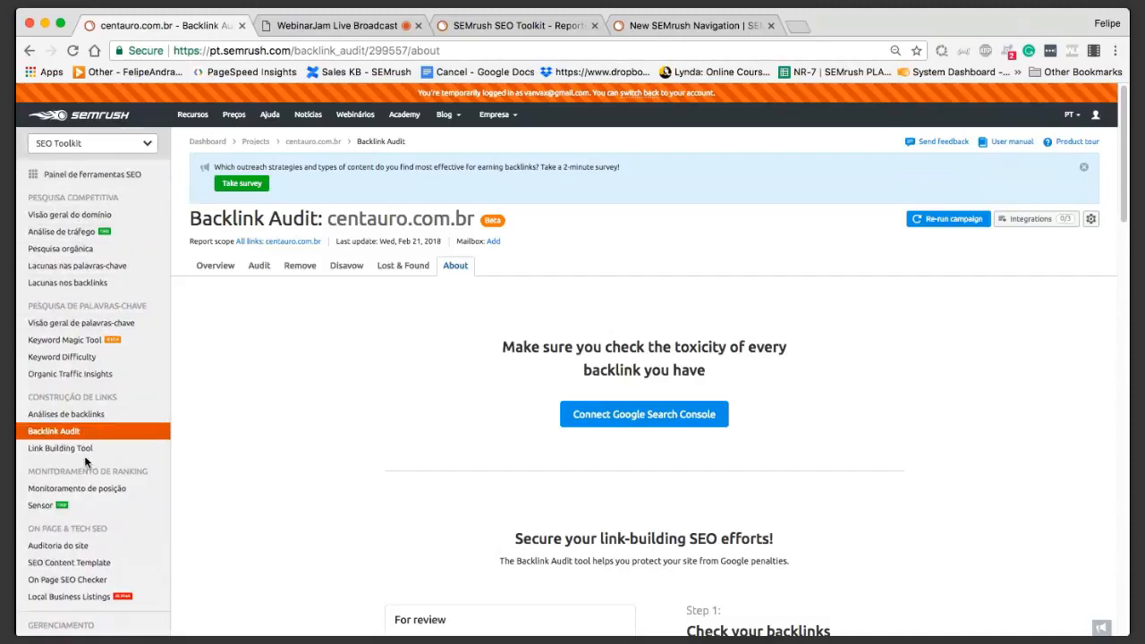
scroll(112, 402, down, 1)
click(108, 427)
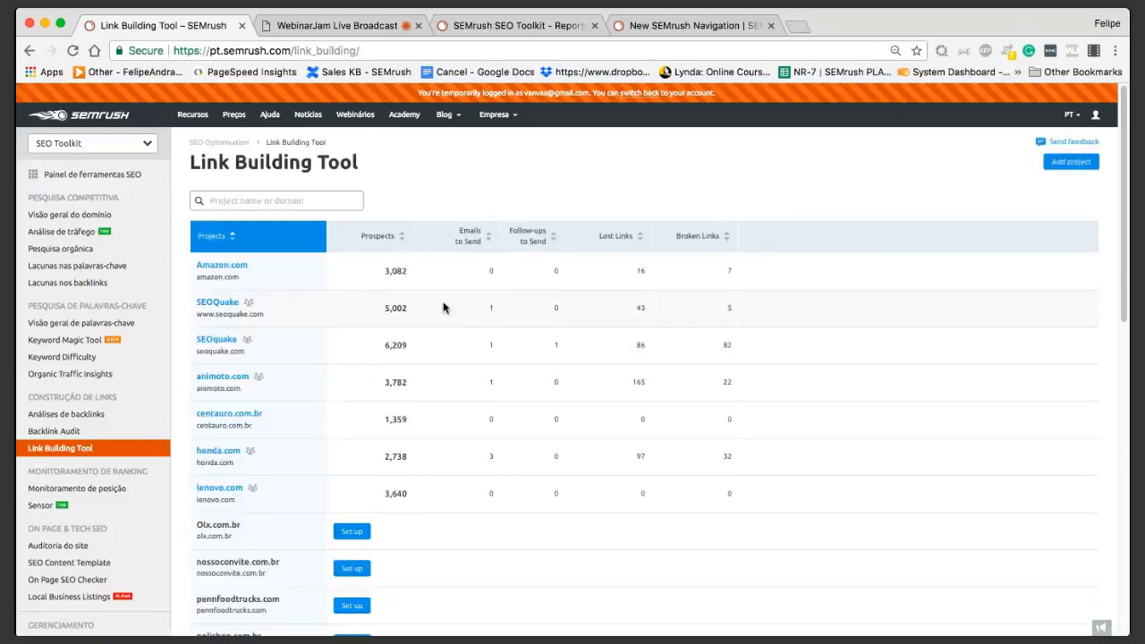
scroll(443, 308, down, 5)
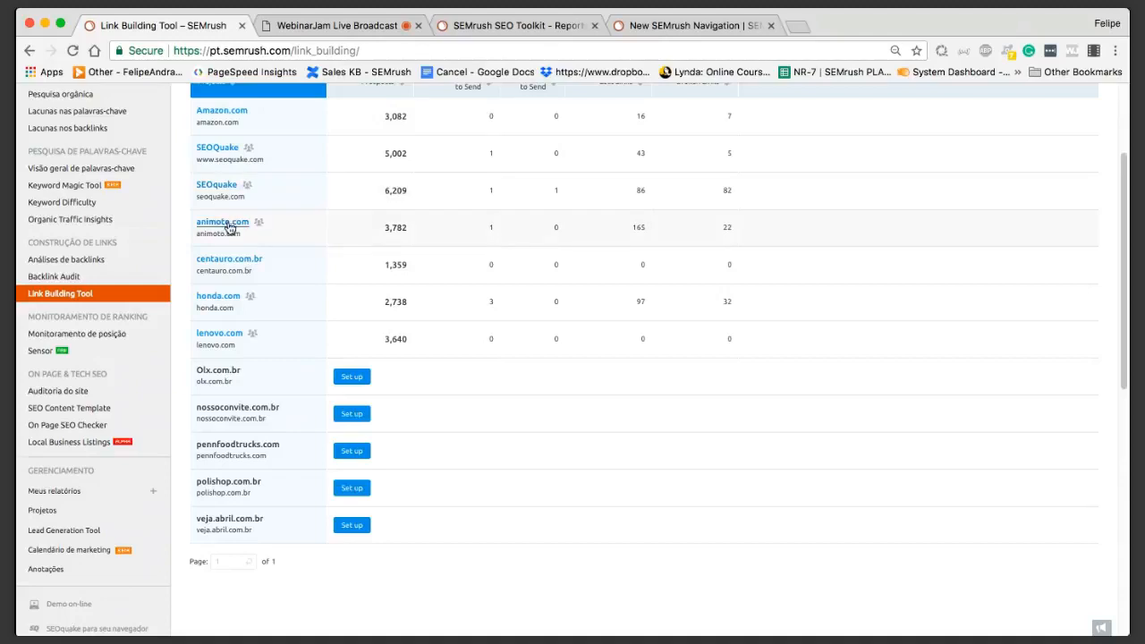
click(228, 228)
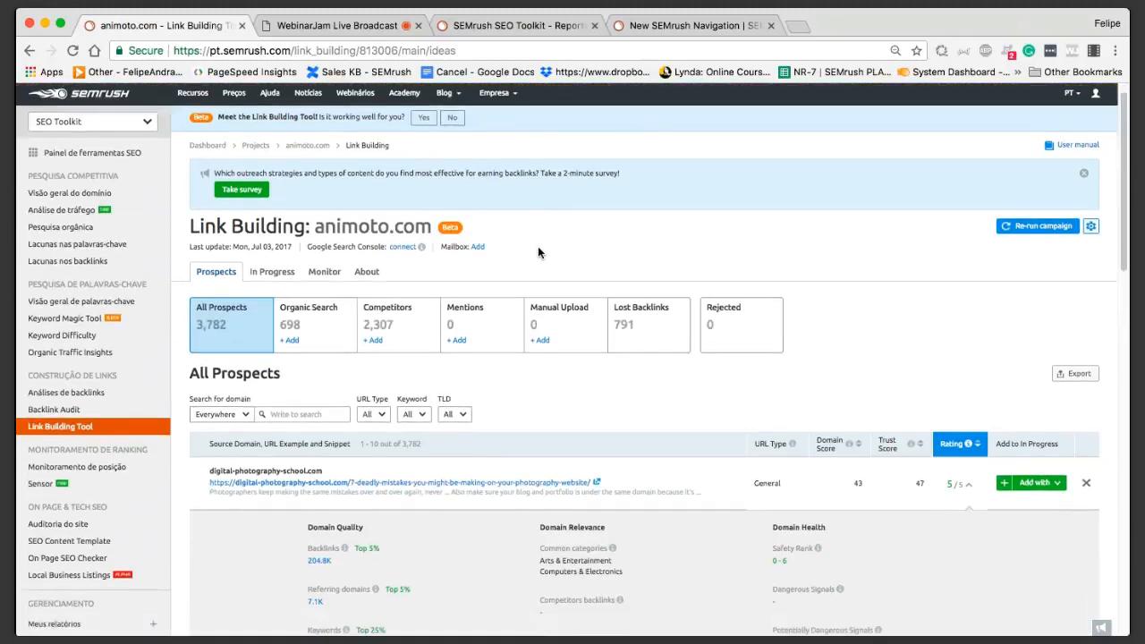
Step: Review the prospect categories for animoto.com and the domain quality details of the digital-photography-school.com prospect
scroll(538, 250, down, 2)
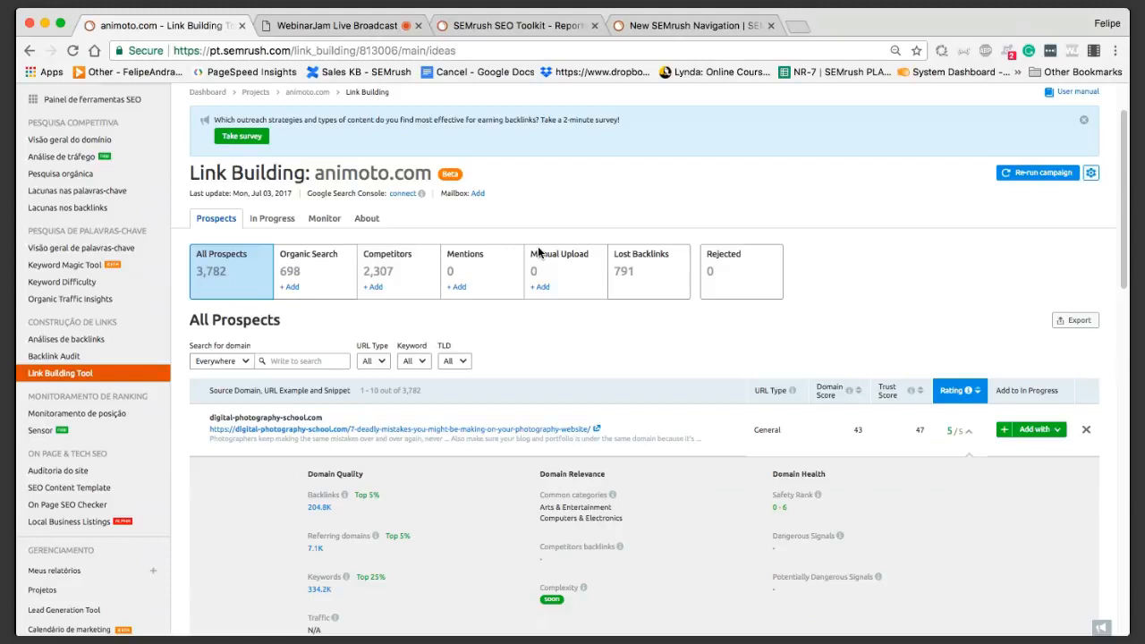
scroll(686, 283, up, 2)
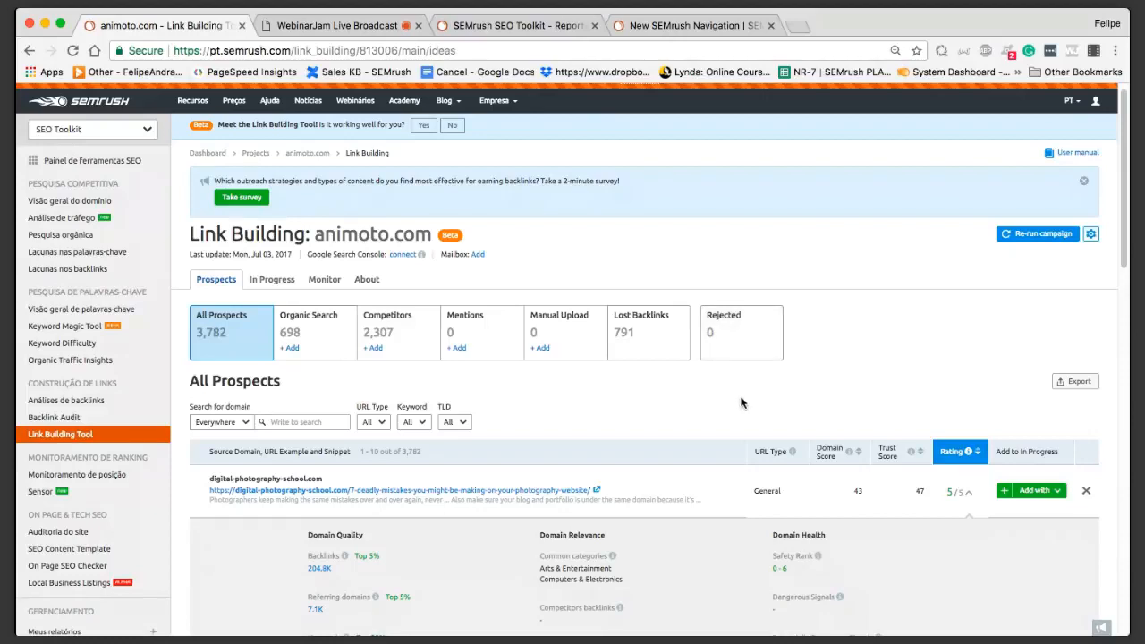
scroll(742, 404, down, 1)
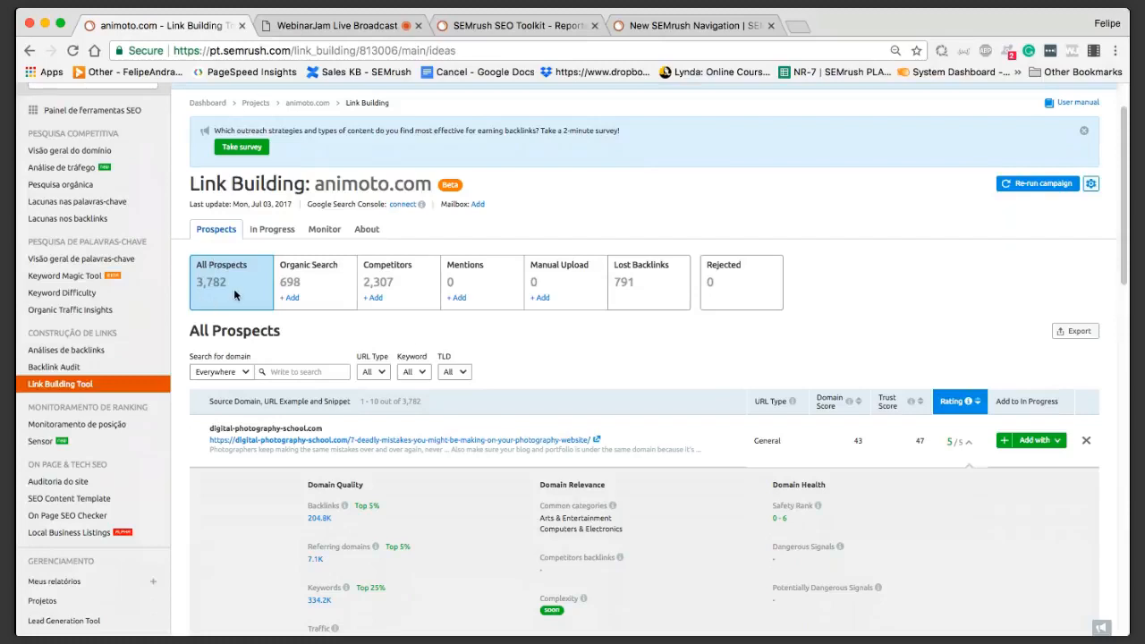
scroll(451, 355, down, 2)
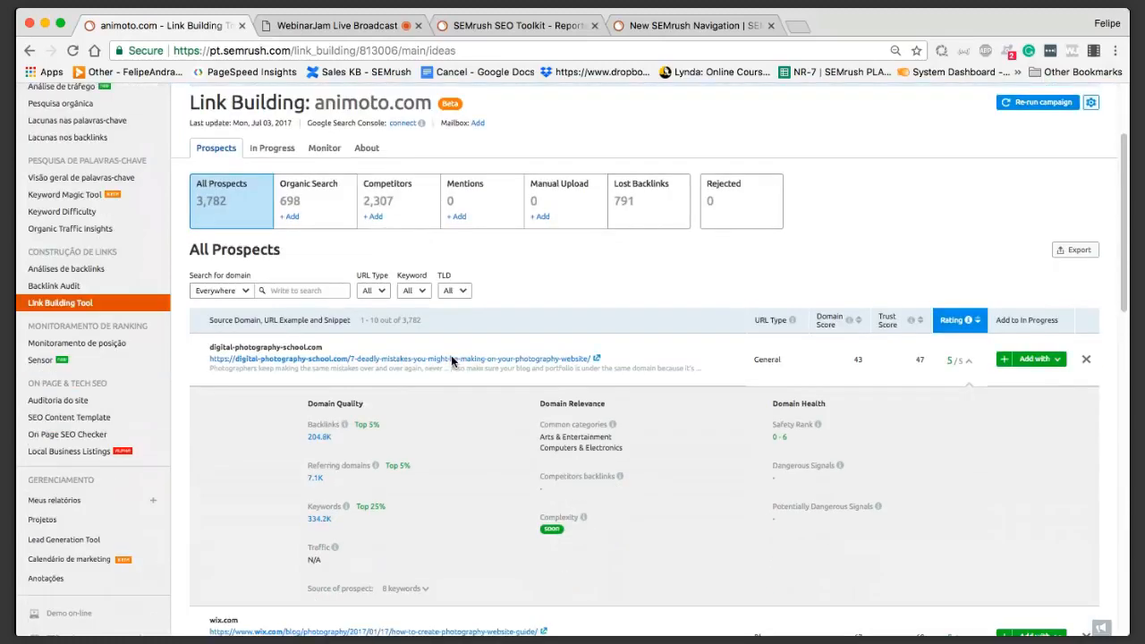
Step: Review the digital-photography-school.com prospect's domain details and add it to In Progress with the Manual link outreach strategy
scroll(451, 359, down, 4)
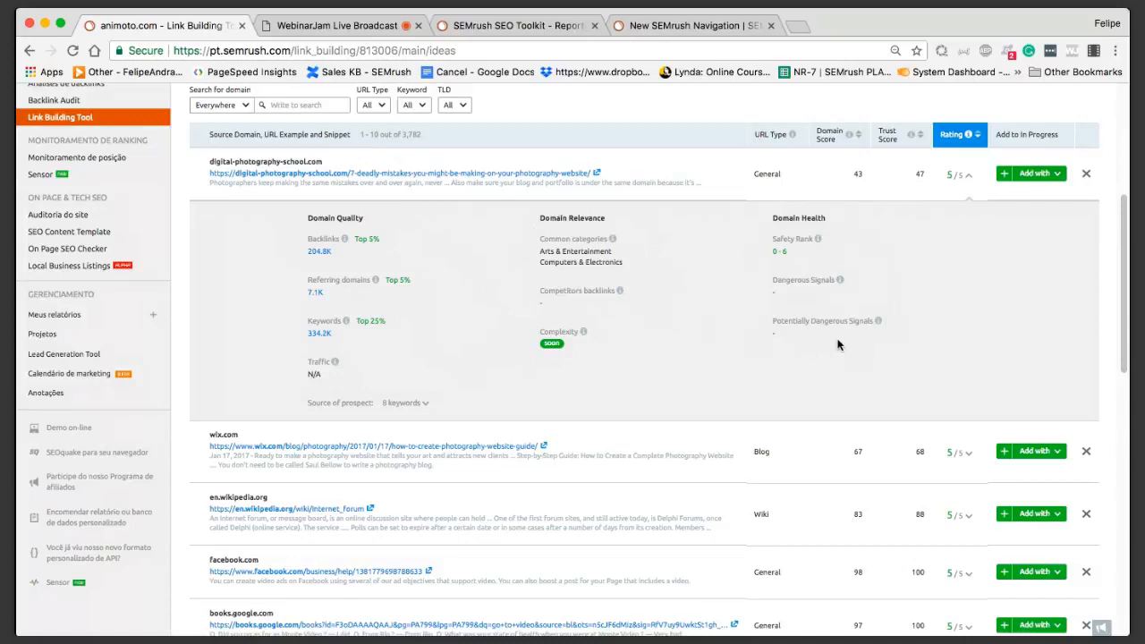
scroll(838, 334, up, 1)
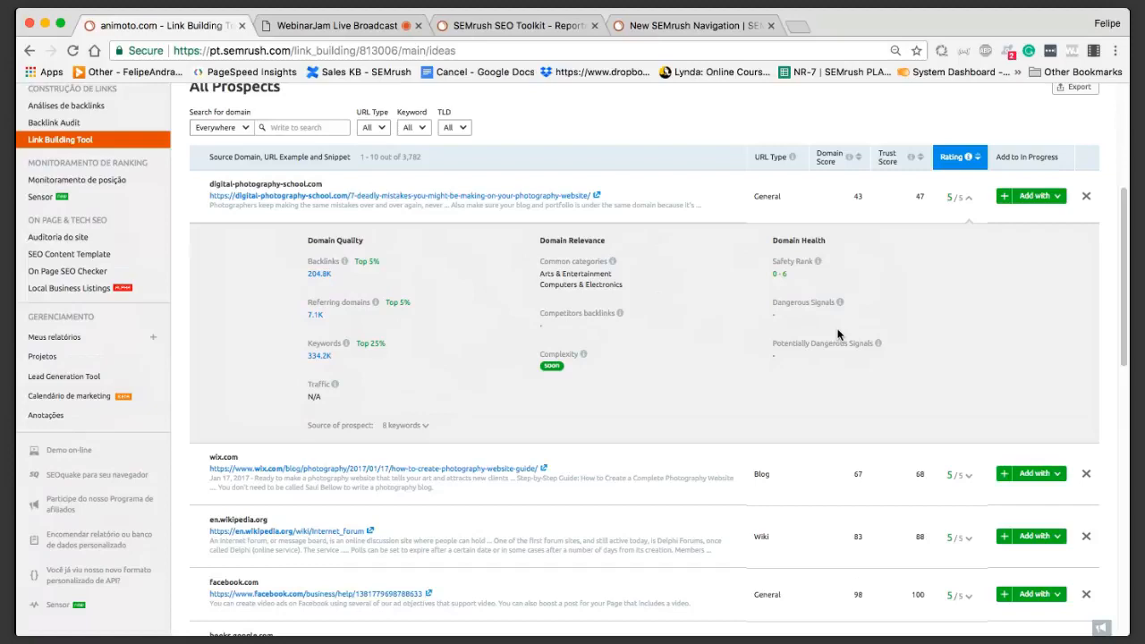
scroll(769, 331, up, 3)
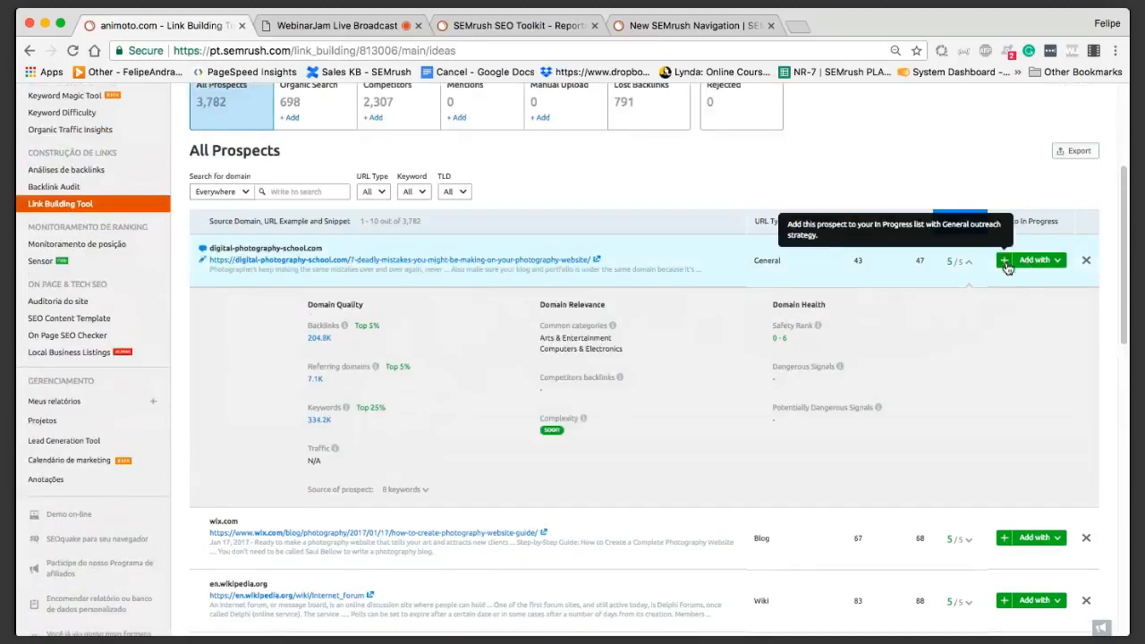
click(1038, 265)
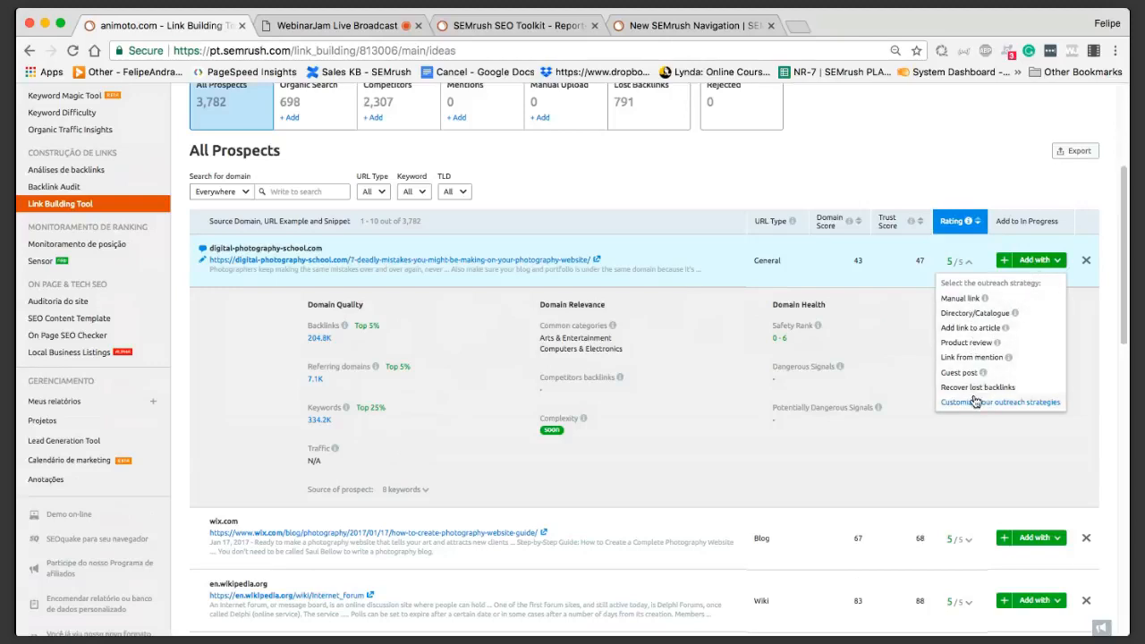
click(952, 301)
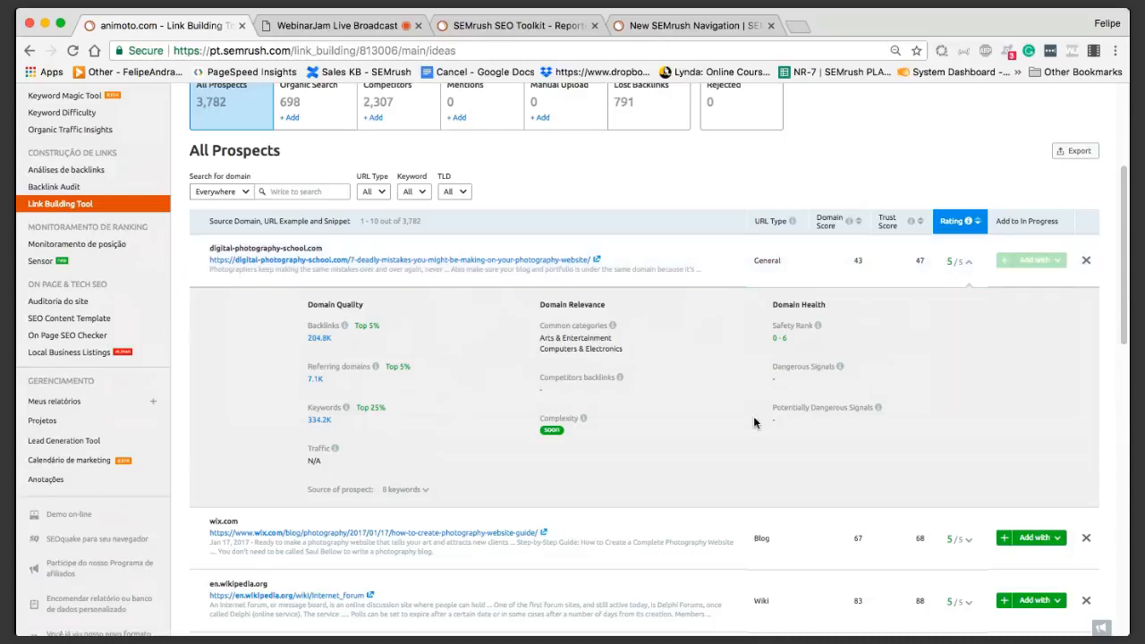
scroll(759, 423, up, 2)
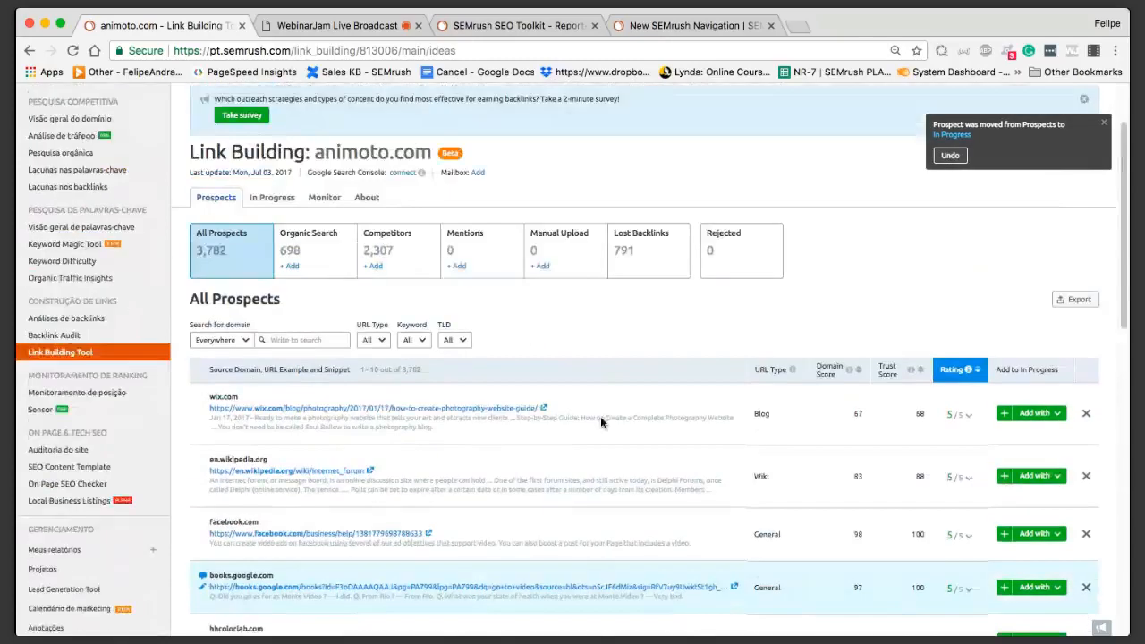
Step: In the In Progress list, set digital-photography-school.com's outreach strategy to General and check the Google Search Console and mailbox connection options
click(312, 255)
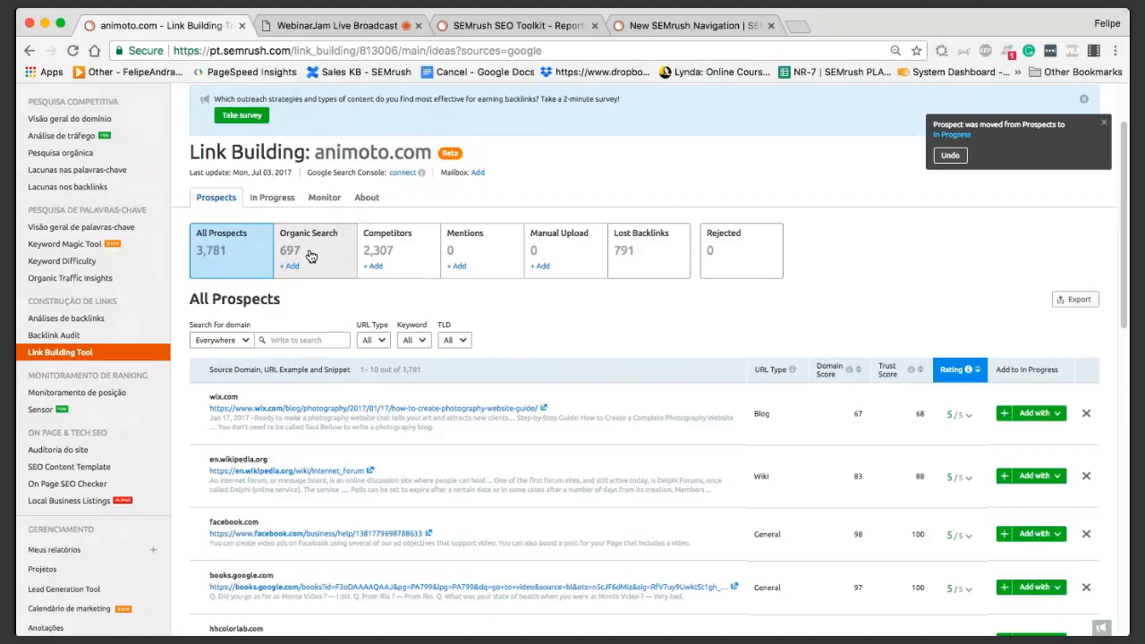
click(269, 198)
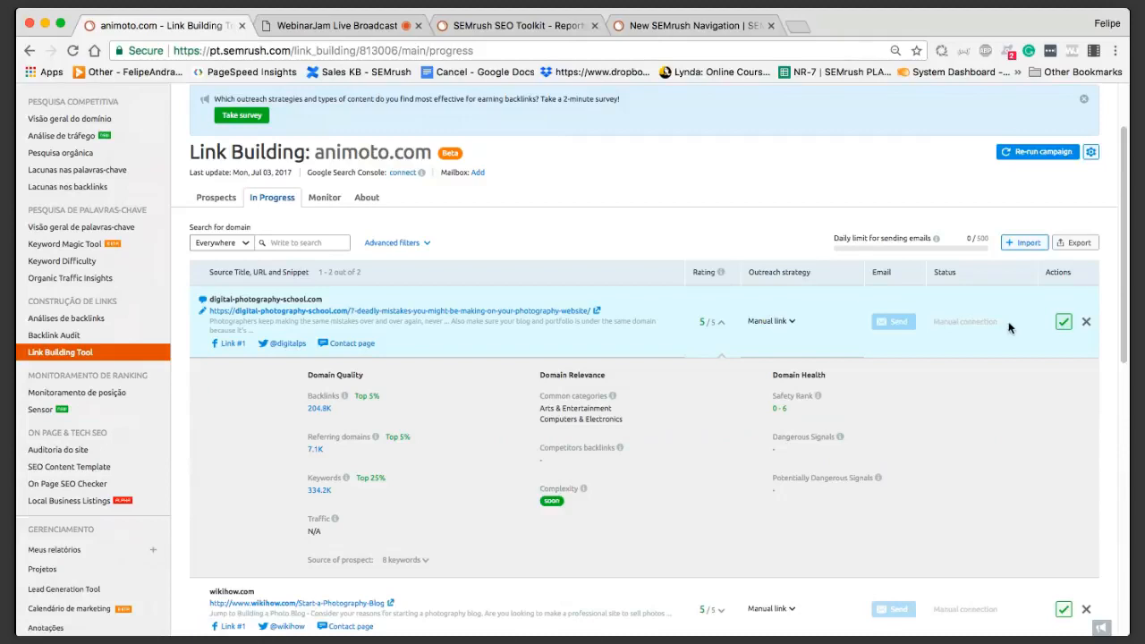
click(793, 323)
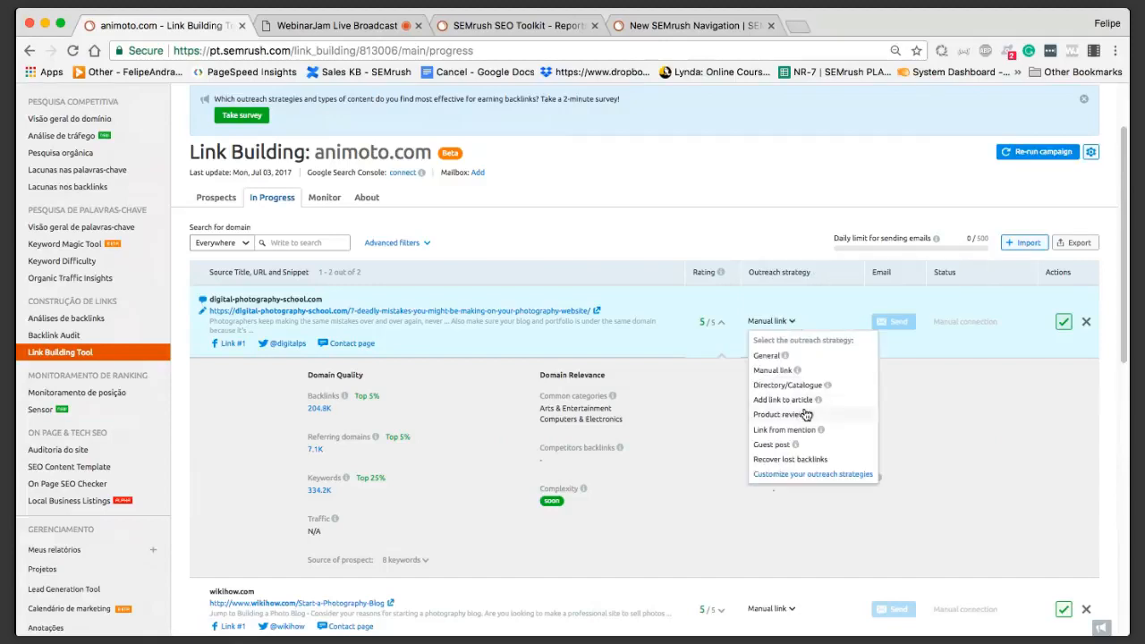
click(766, 355)
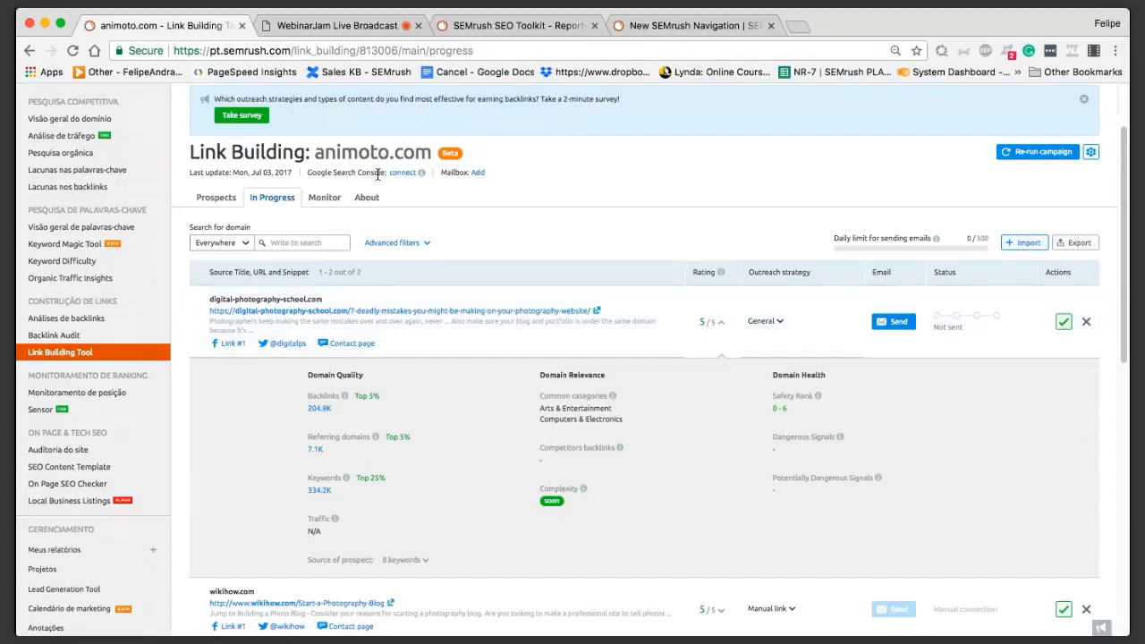
drag(305, 171, 395, 177)
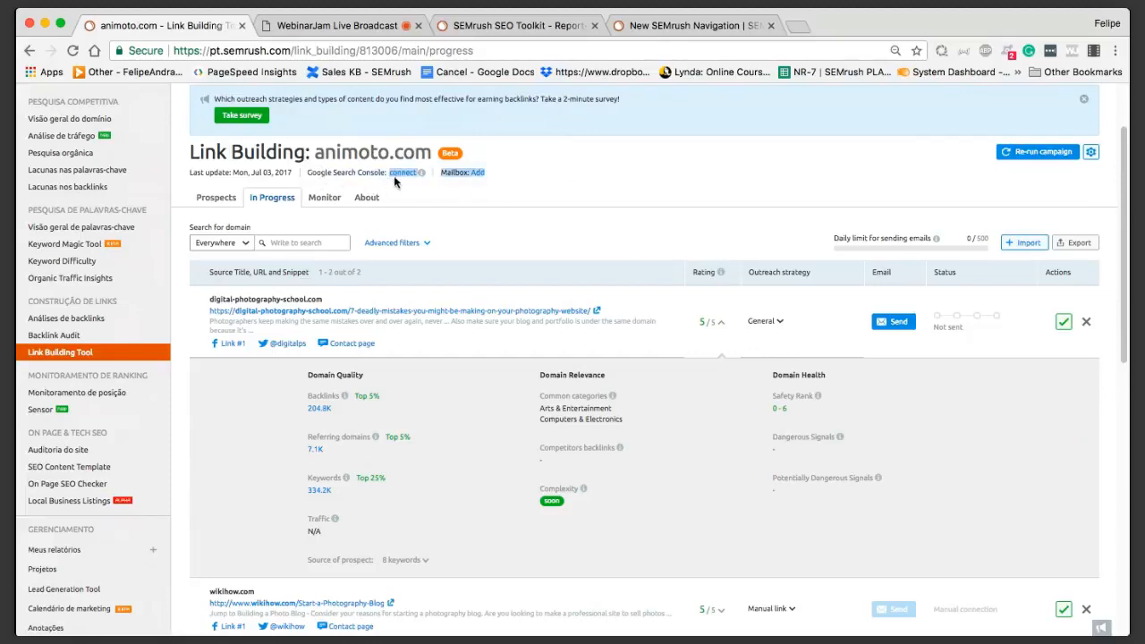
click(452, 199)
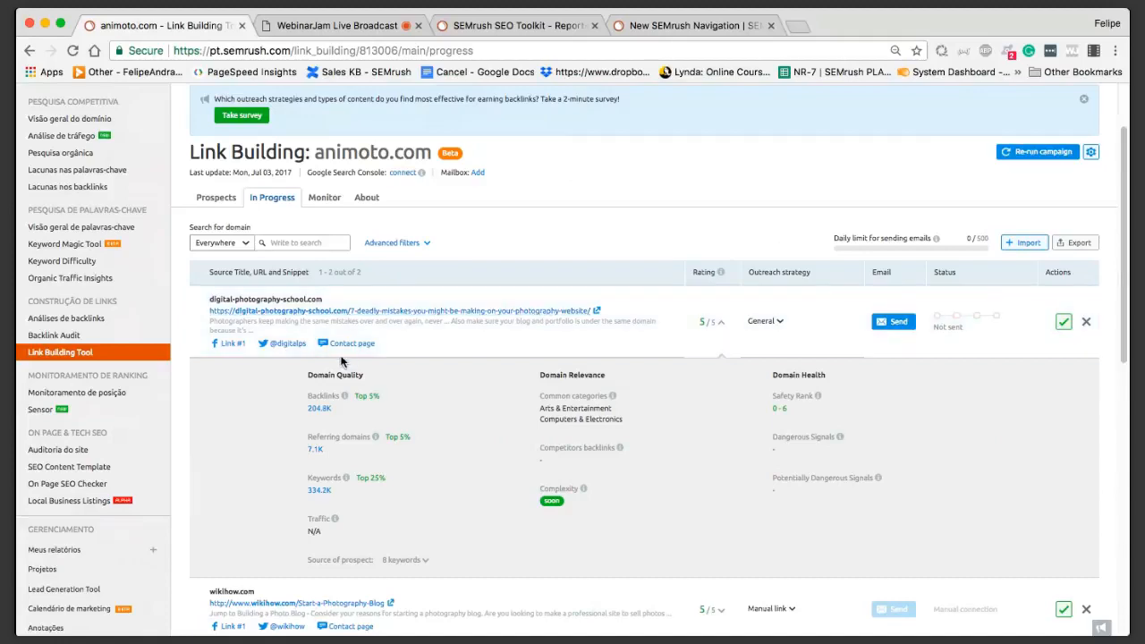
Step: Switch to the Position Tracking tool and open the centauro.com.br campaign for Sao Paulo, Brazil, English
scroll(341, 361, down, 1)
drag(27, 351, 156, 344)
click(53, 349)
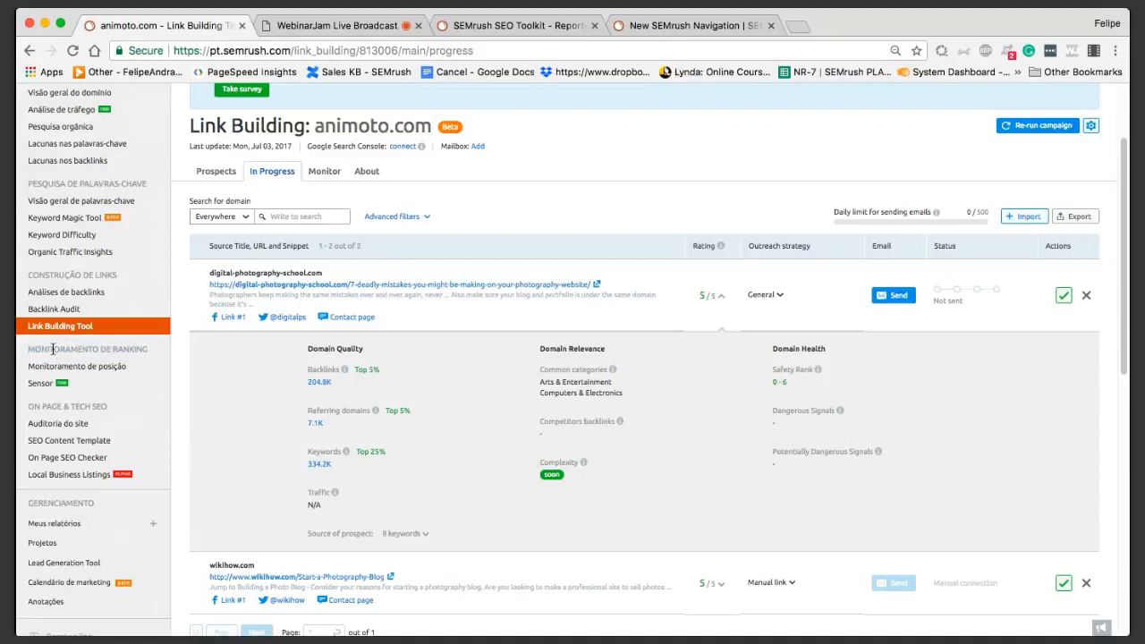
drag(26, 351, 155, 350)
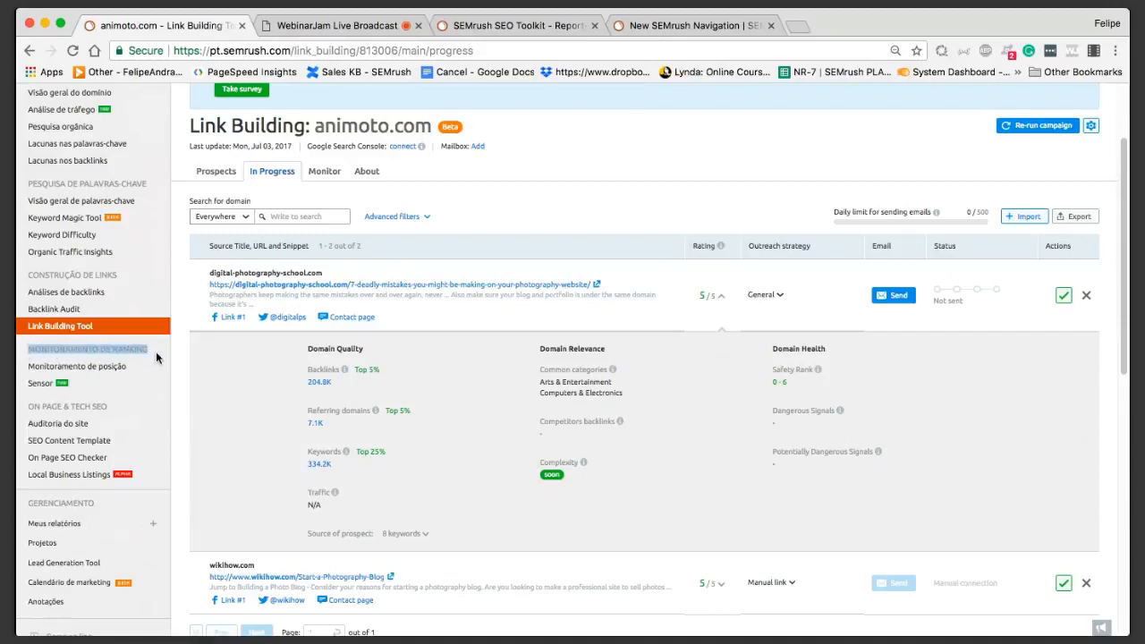
click(105, 367)
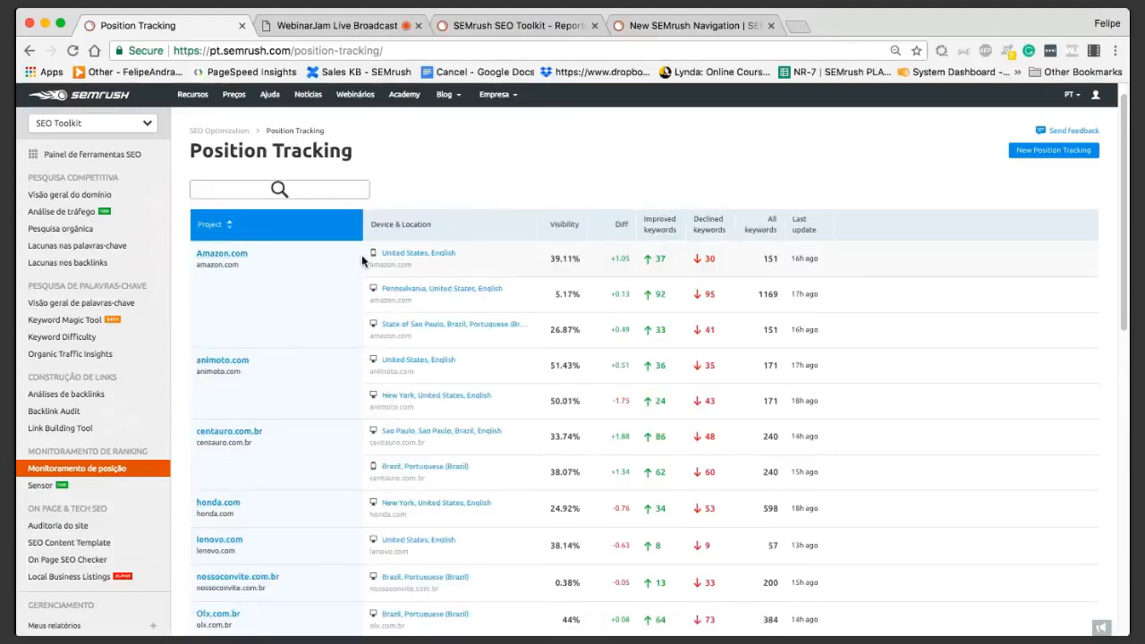
scroll(367, 393, down, 1)
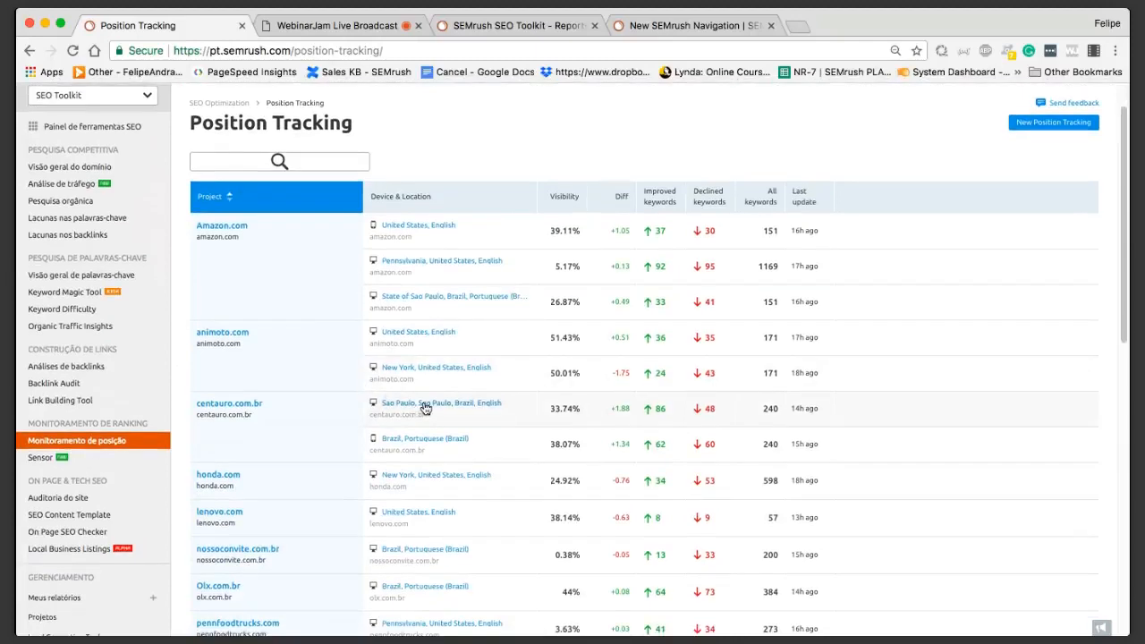
click(456, 408)
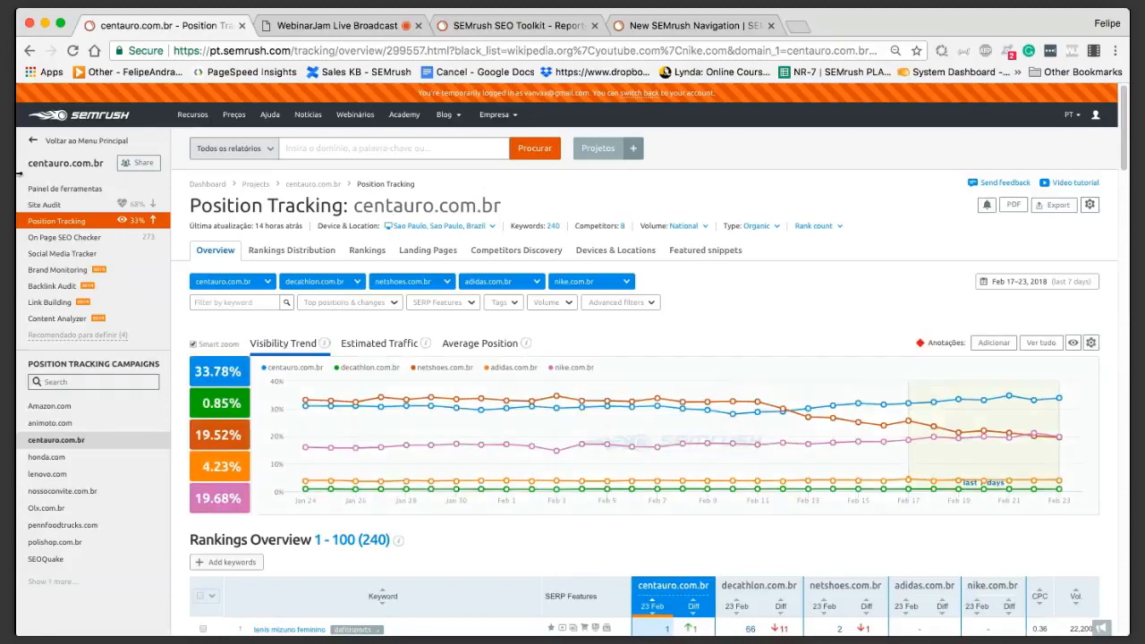
Step: View the main SEO Toolkit menu and return to the centauro.com.br project menu
click(54, 140)
click(1090, 204)
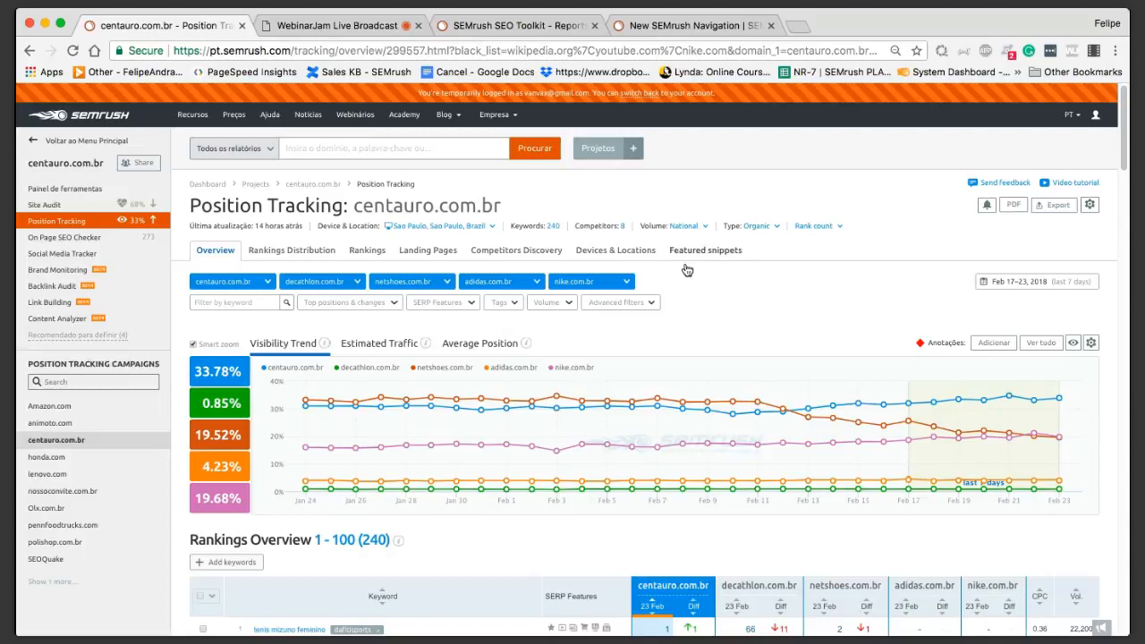
click(44, 144)
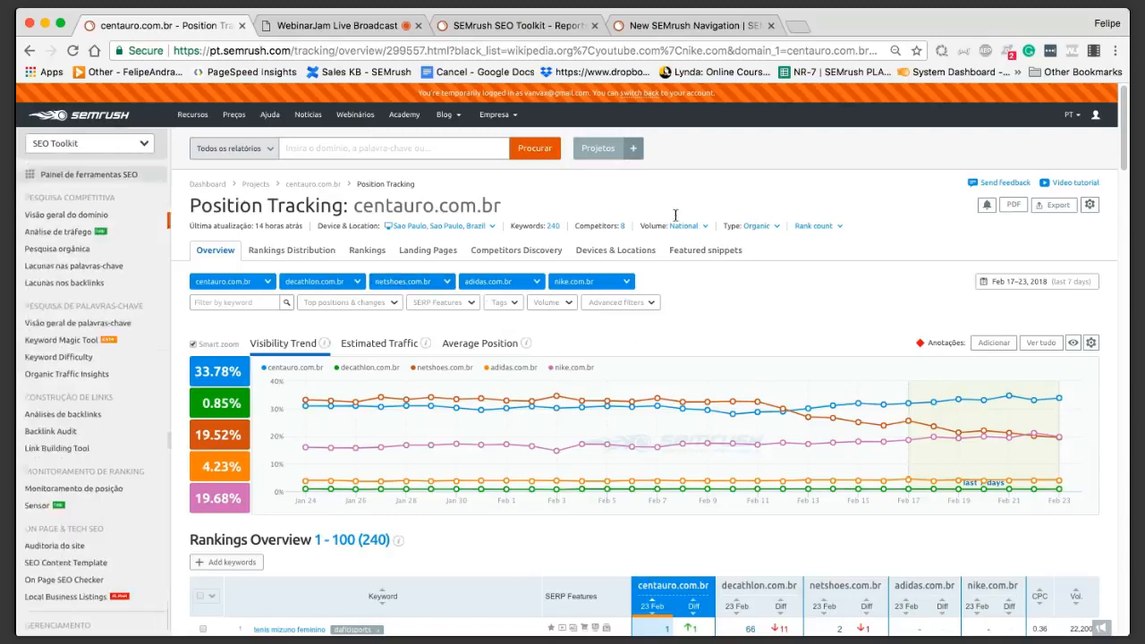
click(34, 146)
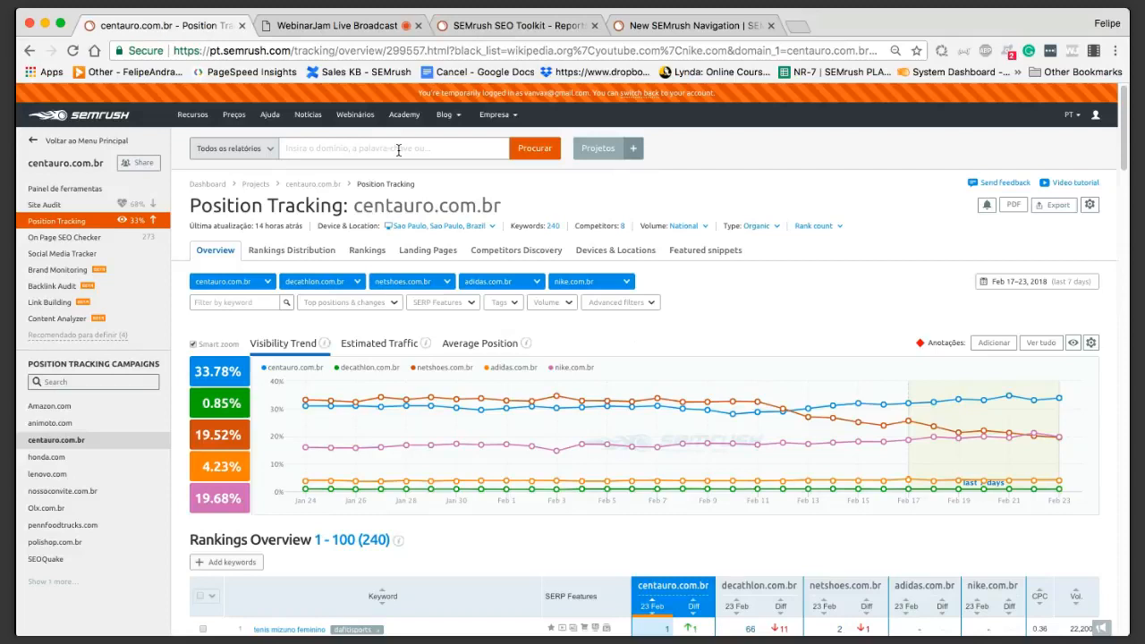
Step: Examine the centauro.com.br Rankings Overview table, including SERP features, competitor positions and the tag options for the keyword "tenis mizuno feminino"
drag(191, 206, 582, 213)
scroll(714, 224, down, 1)
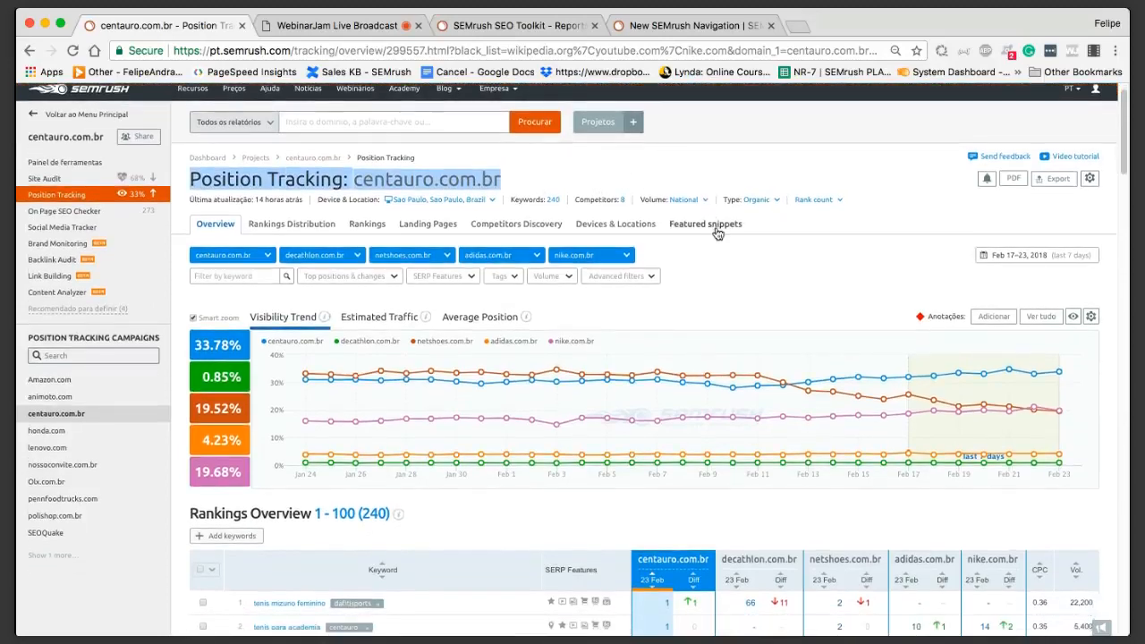
scroll(821, 317, down, 1)
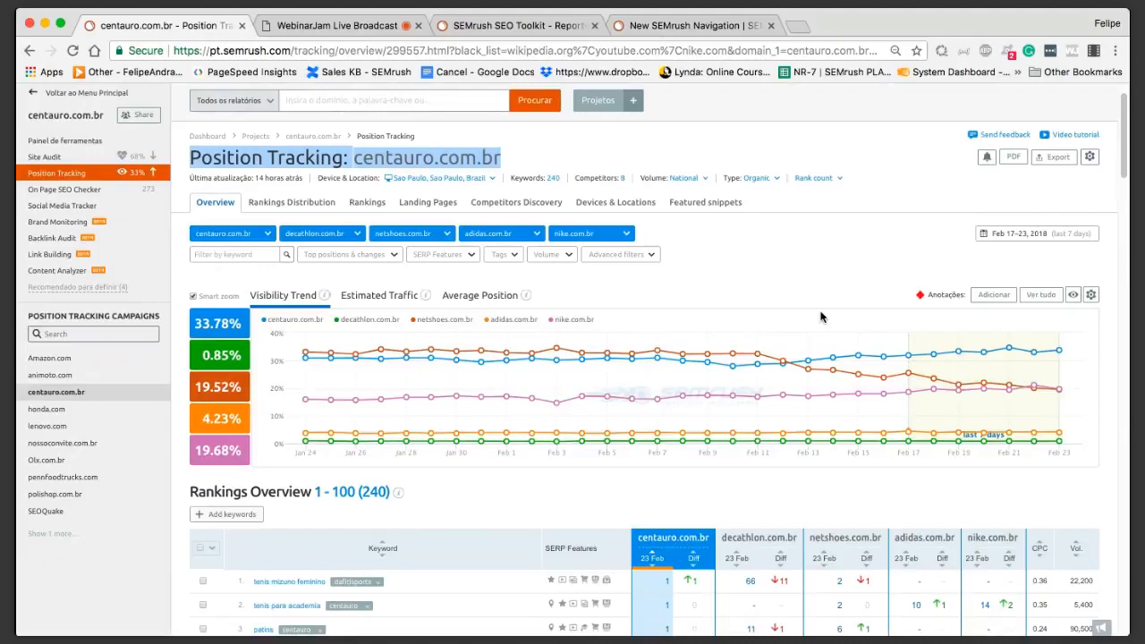
scroll(344, 354, down, 10)
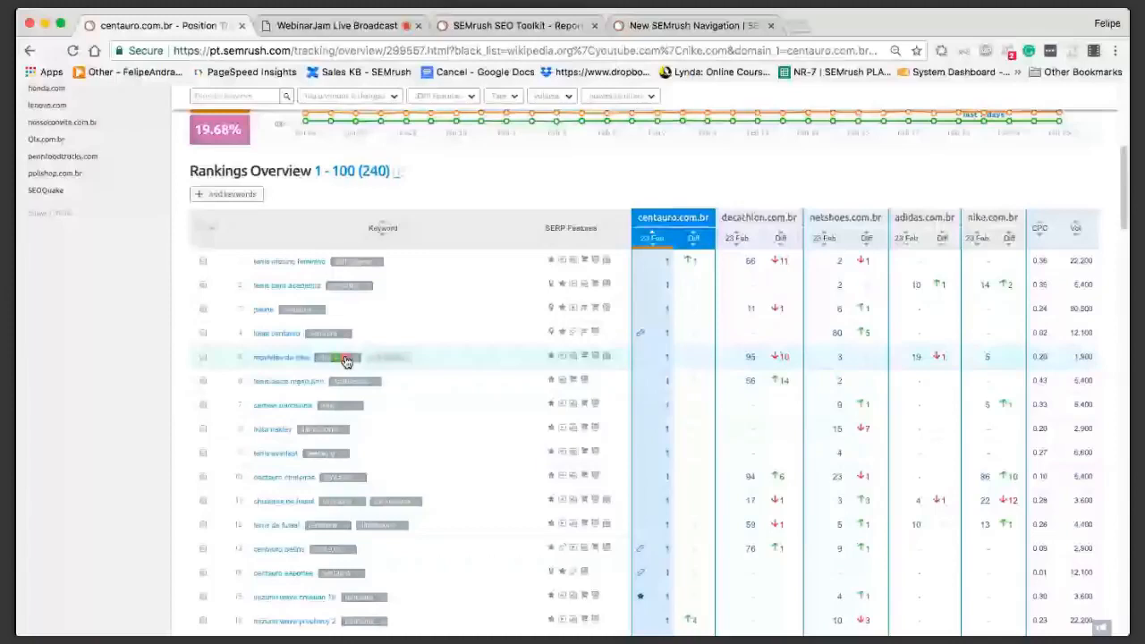
scroll(346, 360, down, 8)
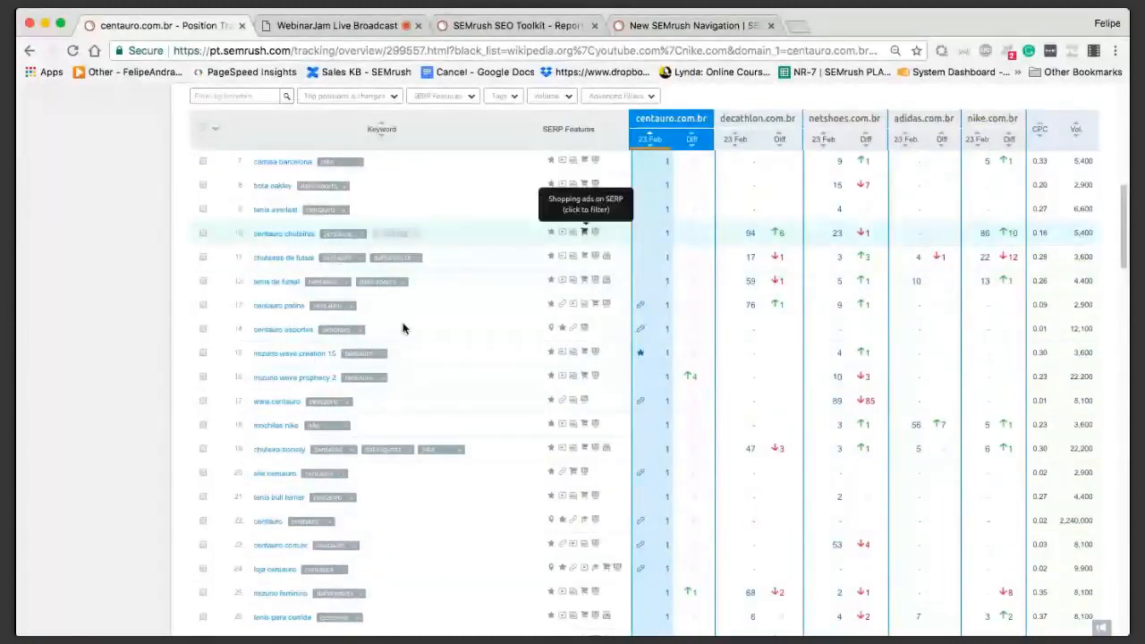
scroll(246, 413, up, 12)
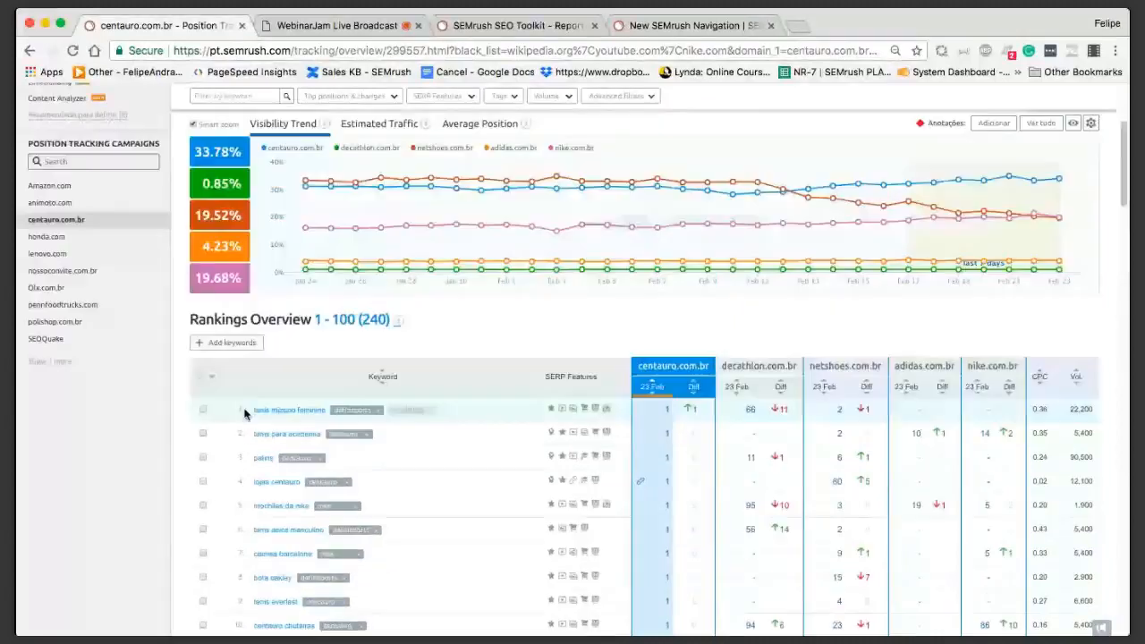
drag(247, 411, 335, 417)
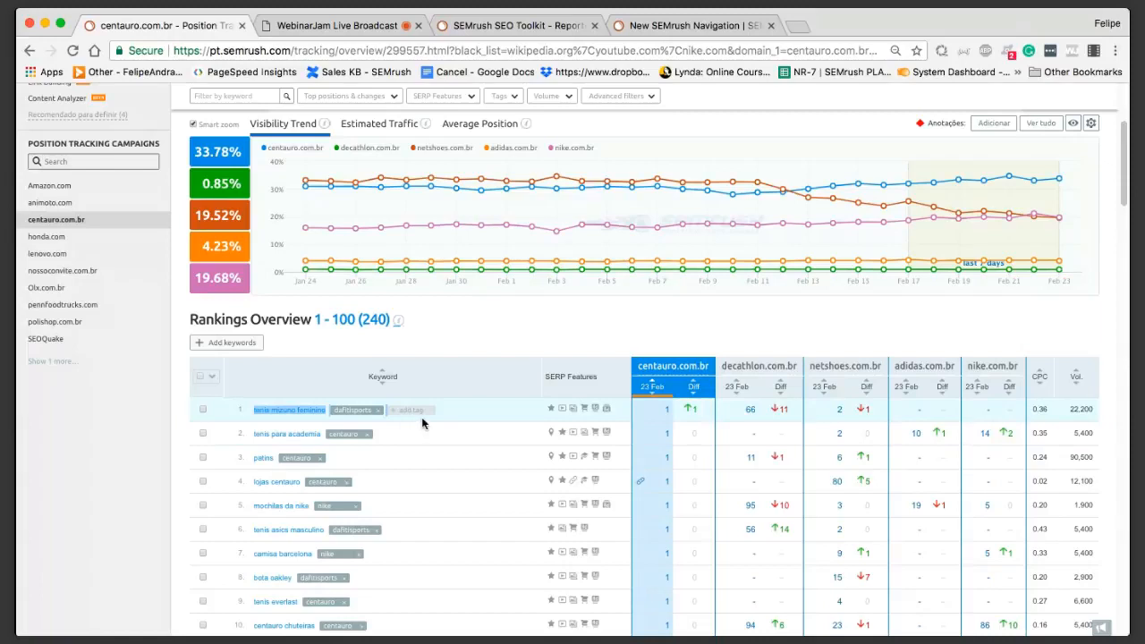
scroll(375, 429, up, 1)
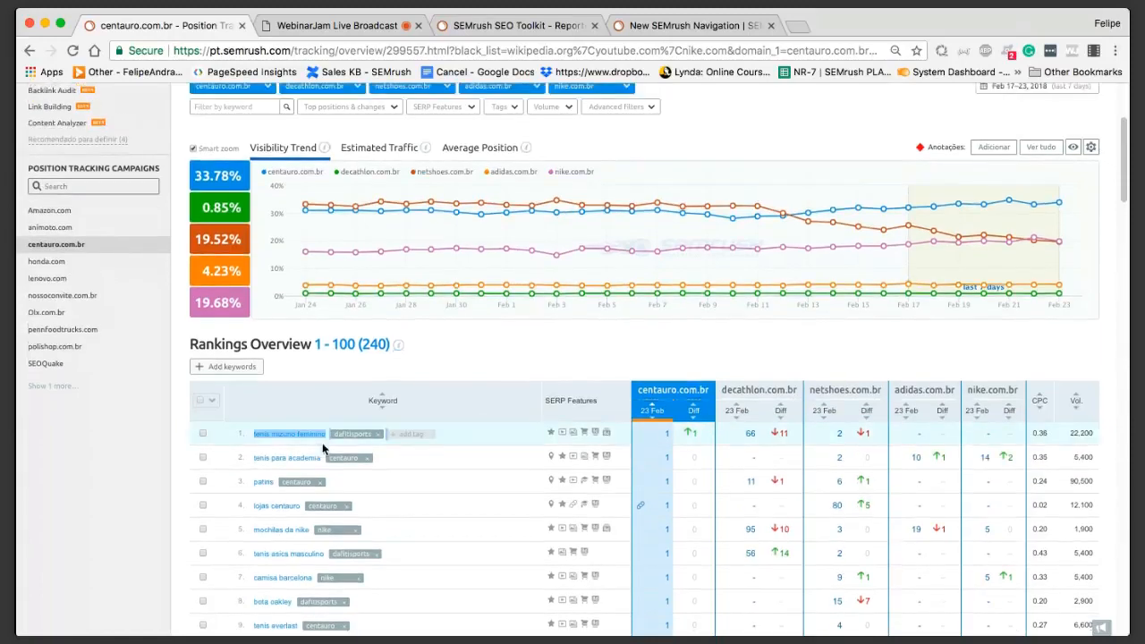
click(251, 443)
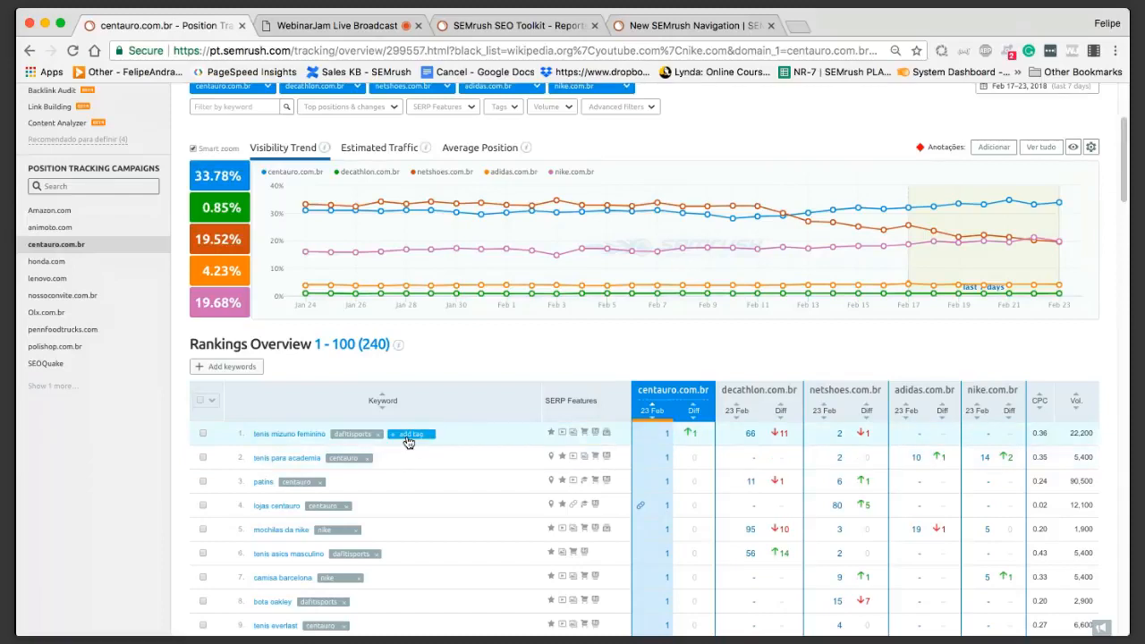
Step: Inspect the Visibility Trend chart comparing centauro.com.br with its competitors
scroll(408, 443, up, 4)
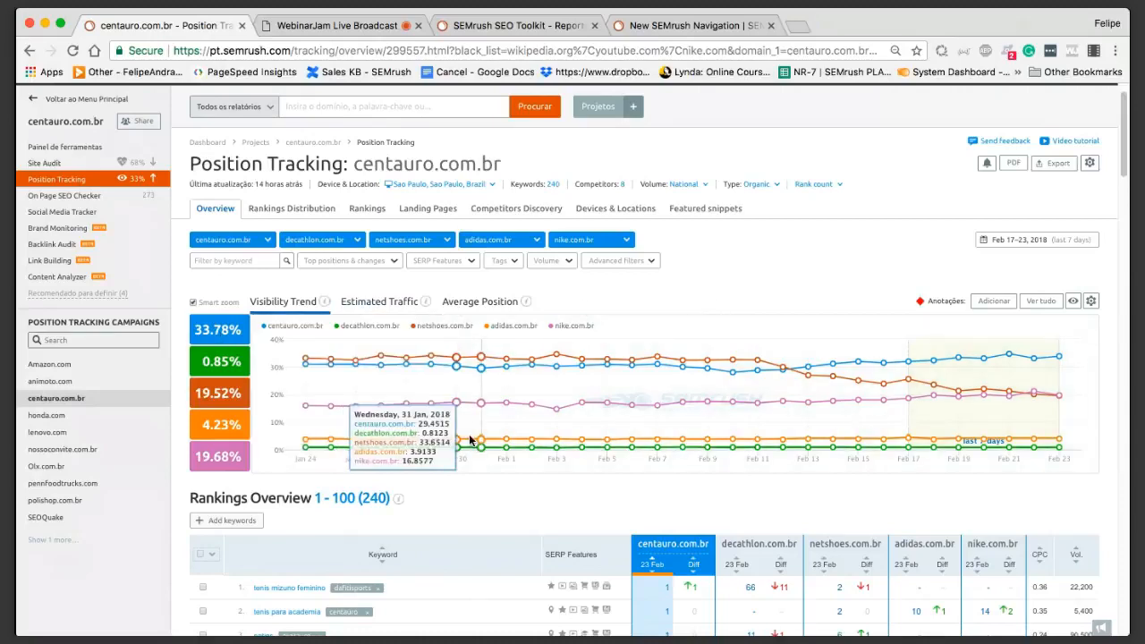
scroll(470, 441, down, 3)
mouse_move(206, 241)
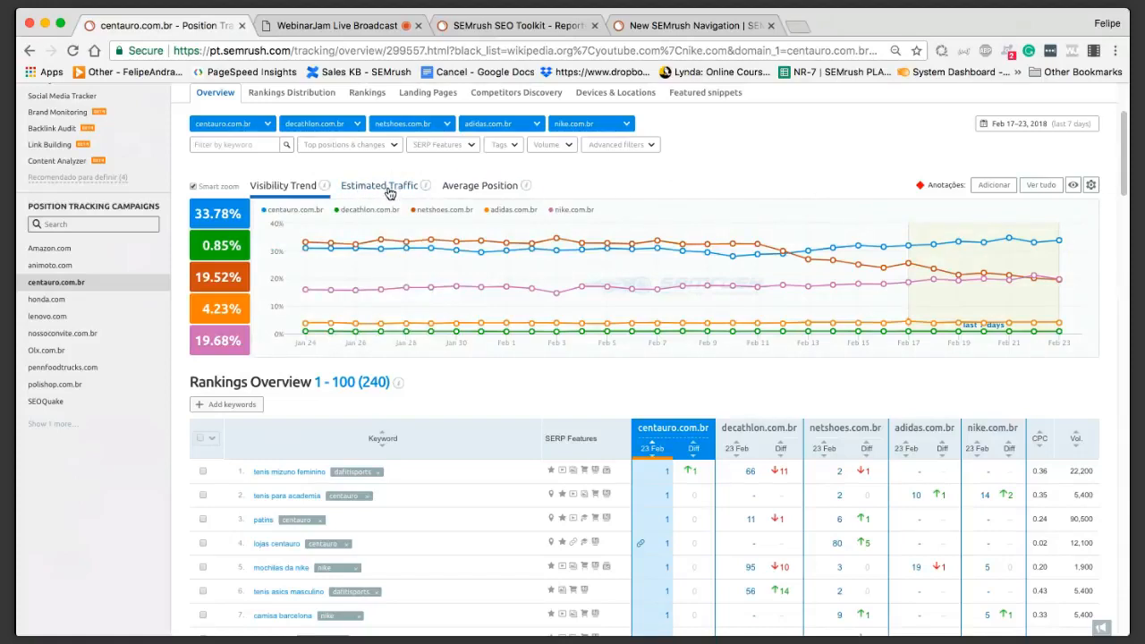
scroll(392, 197, up, 1)
scroll(392, 200, up, 3)
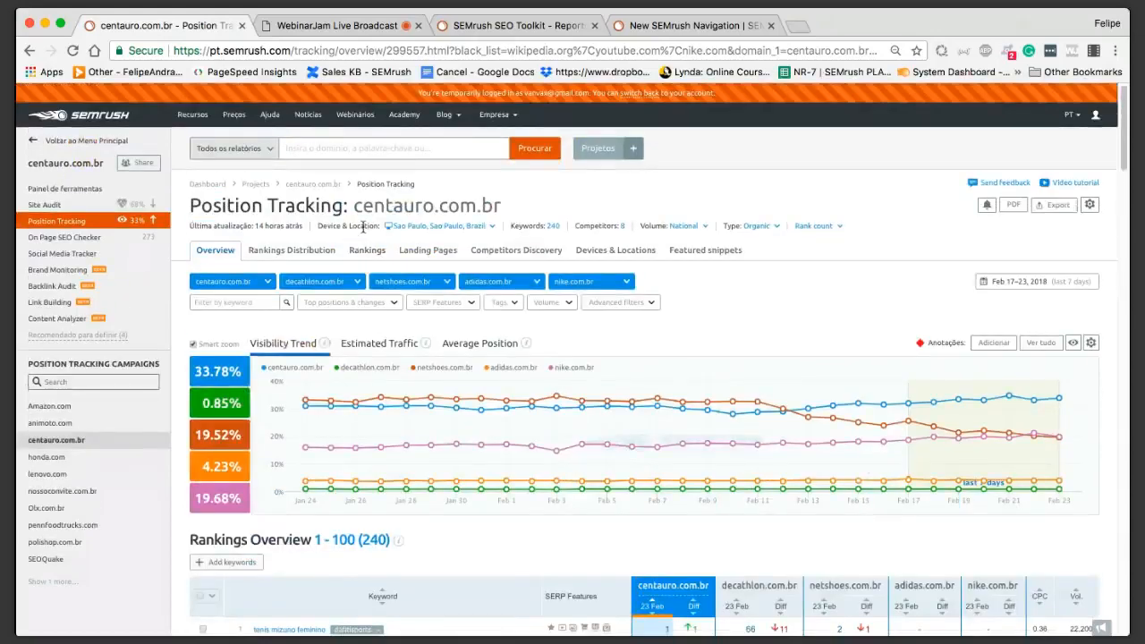
Step: Check the campaign's device and location settings and the keyword positions for centauro.com.br in Rankings Overview
drag(321, 225, 401, 238)
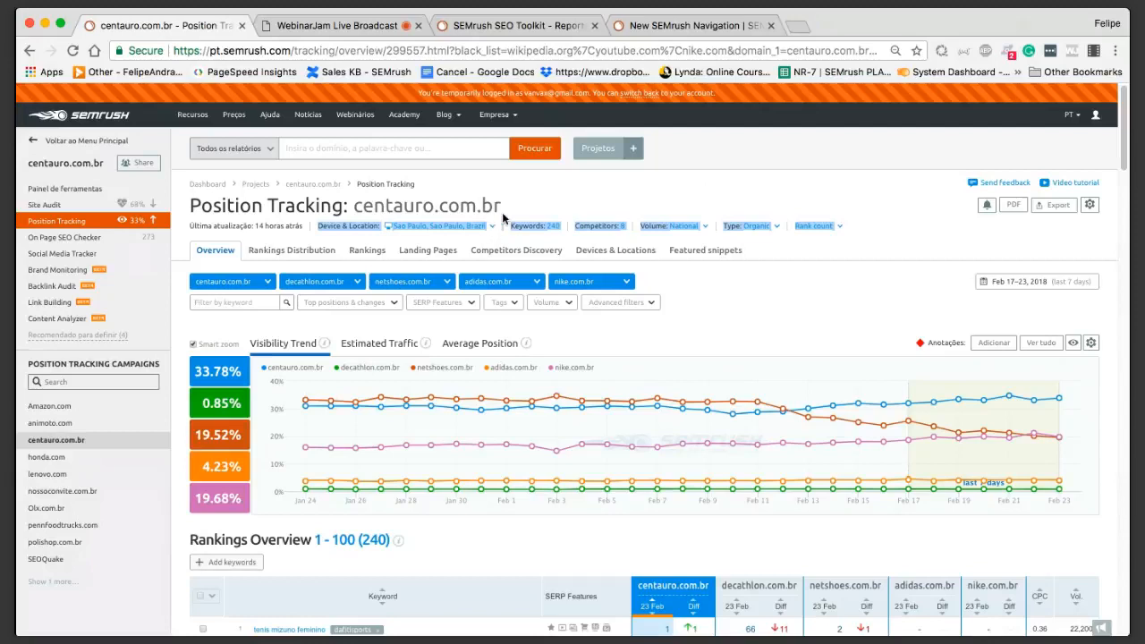
click(505, 224)
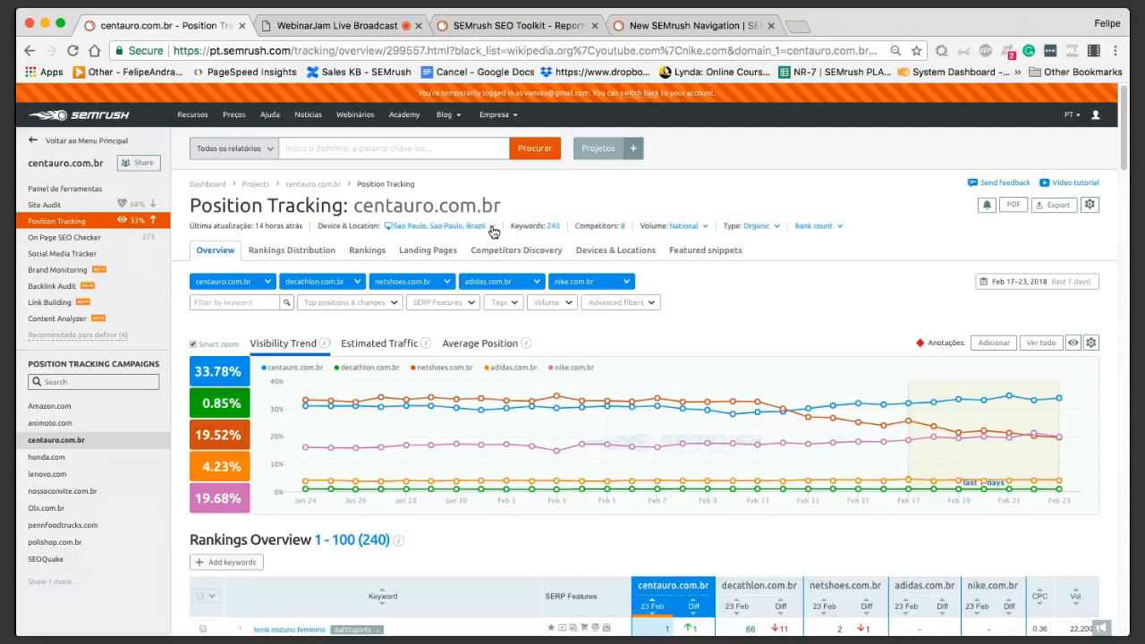
click(492, 229)
scroll(541, 218, down, 1)
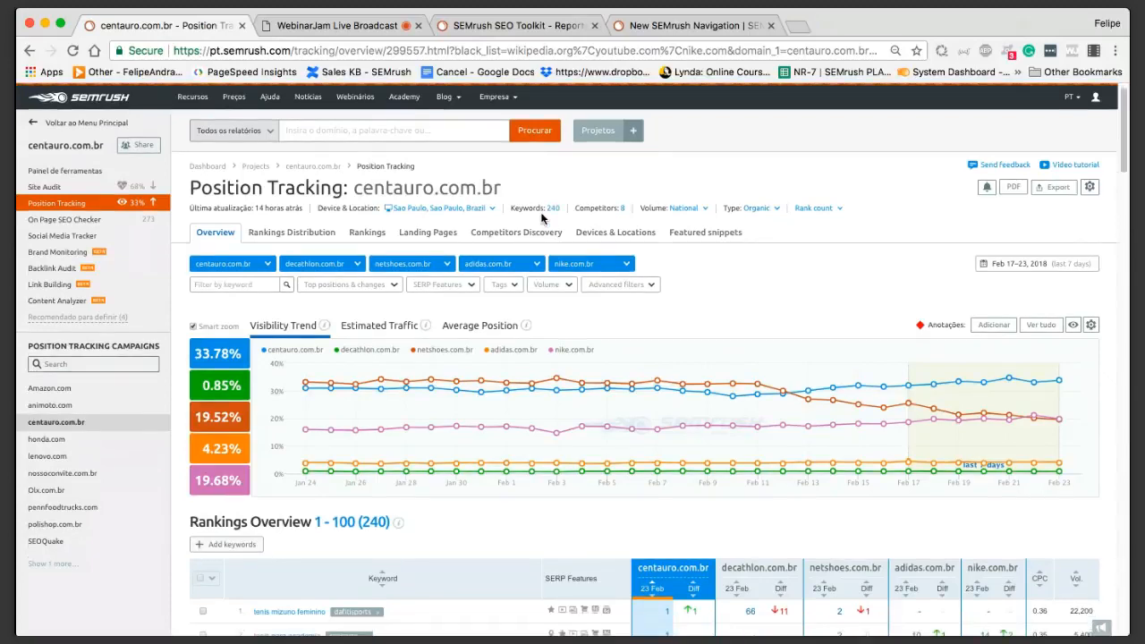
scroll(572, 220, down, 5)
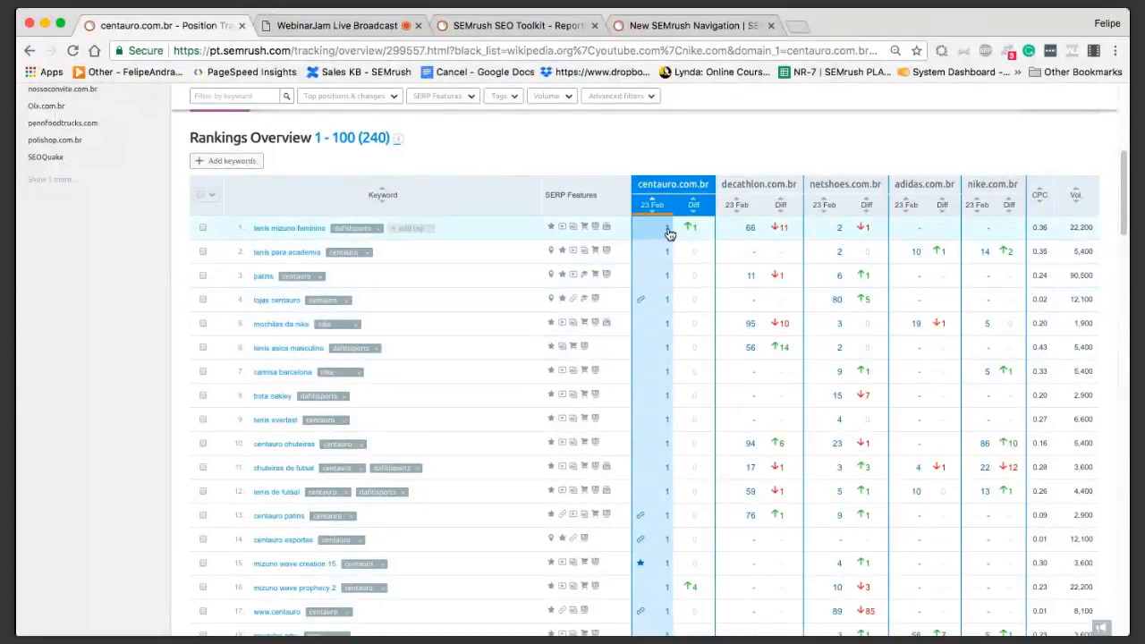
Step: Examine the landing URL details for "tenis mizuno feminino", the Visibility Trend chart and the Rankings Overview for centauro.com.br
mouse_move(669, 233)
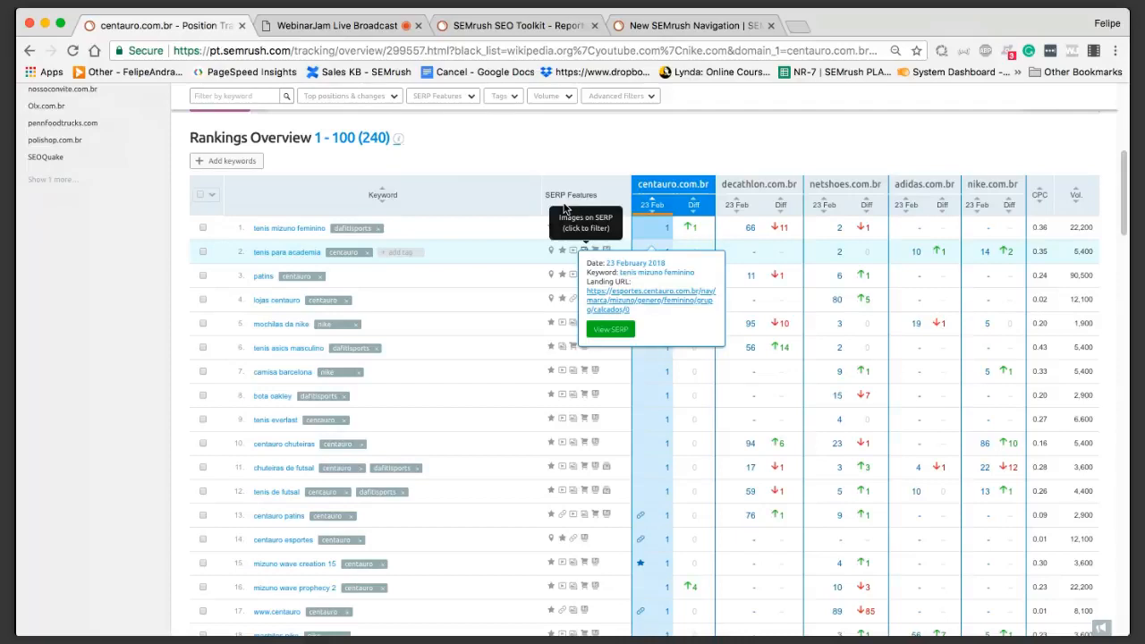
scroll(626, 233, up, 5)
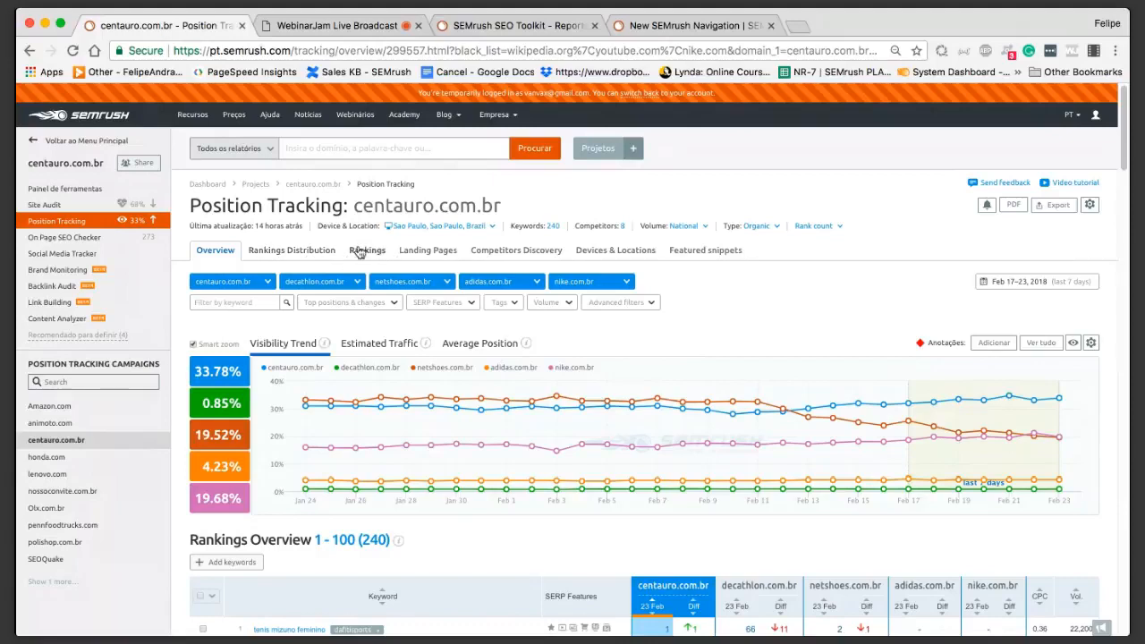
scroll(400, 288, down, 1)
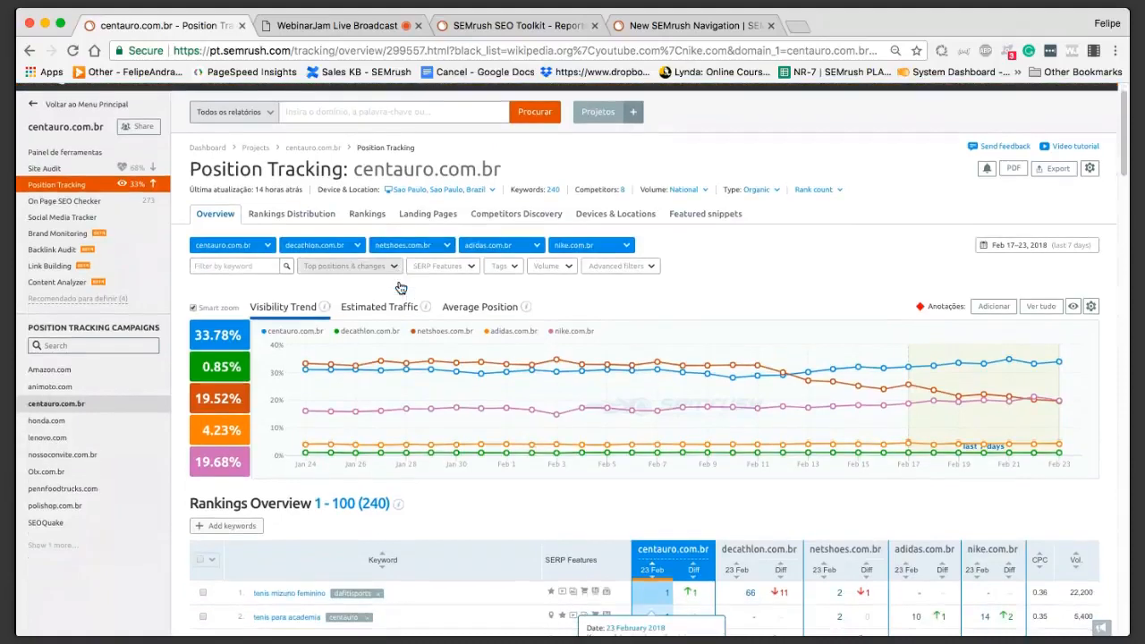
scroll(400, 287, down, 2)
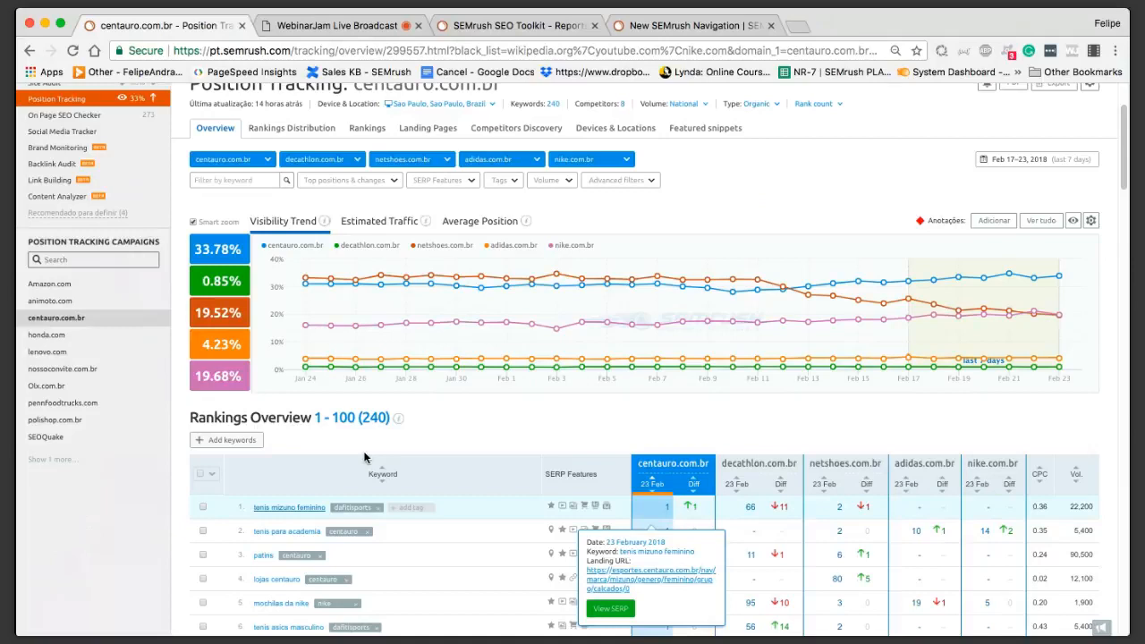
mouse_move(496, 367)
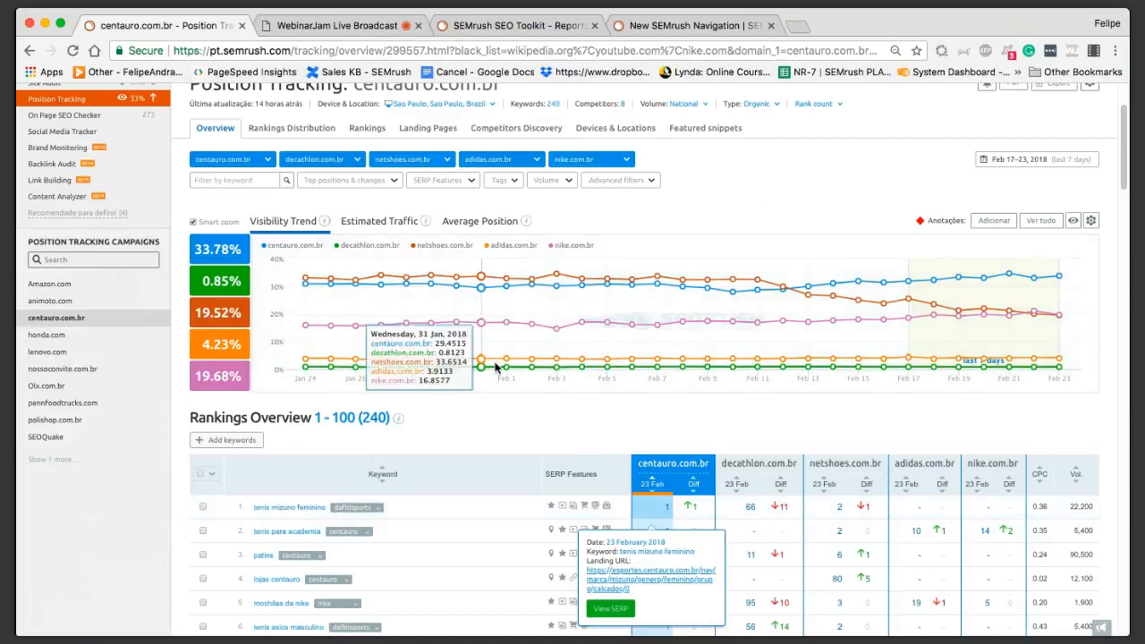
scroll(472, 264, up, 3)
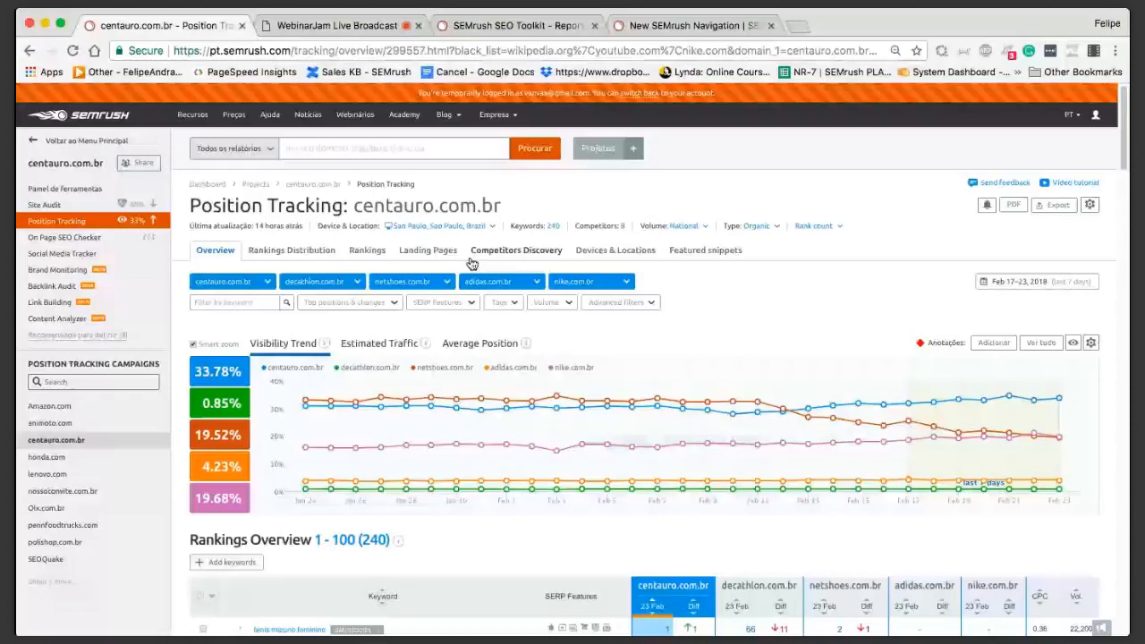
click(535, 252)
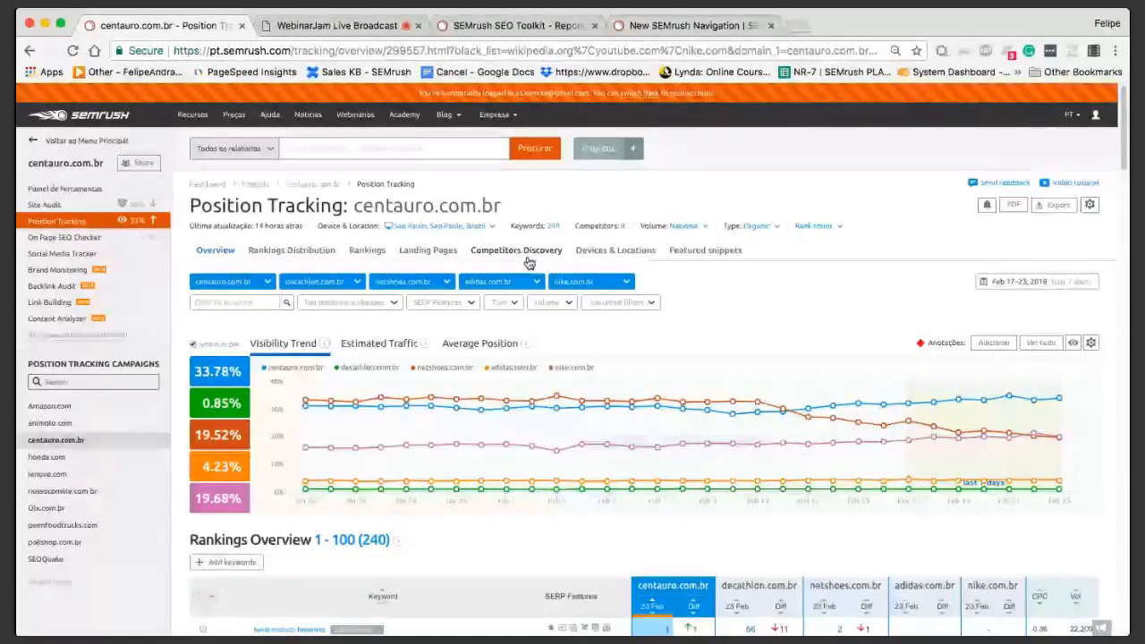
scroll(282, 187, down, 5)
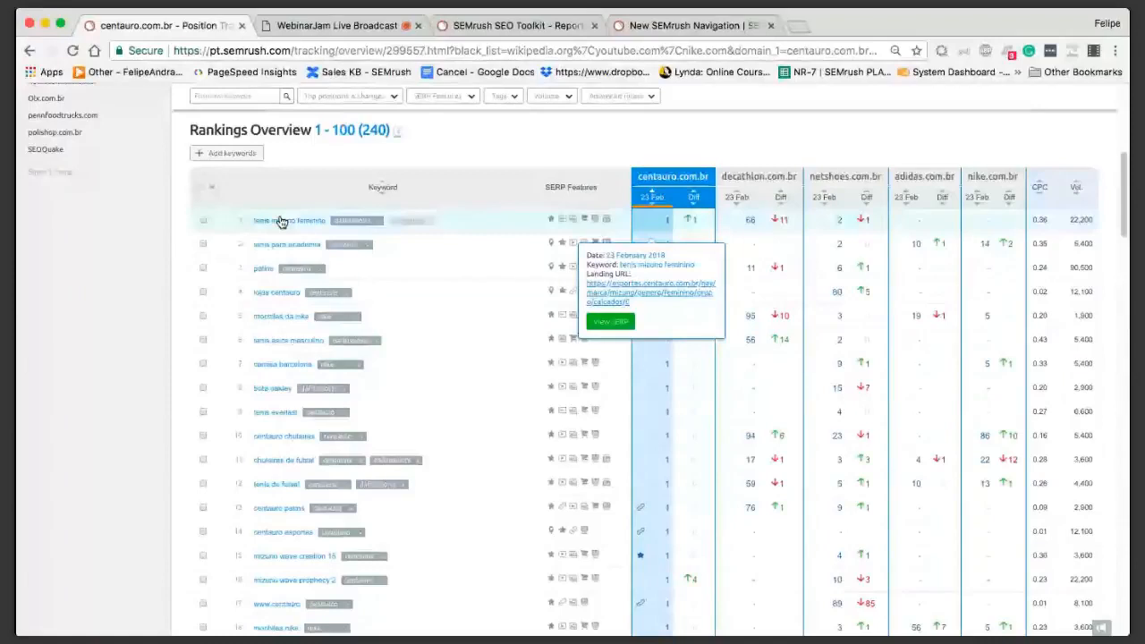
scroll(447, 237, up, 5)
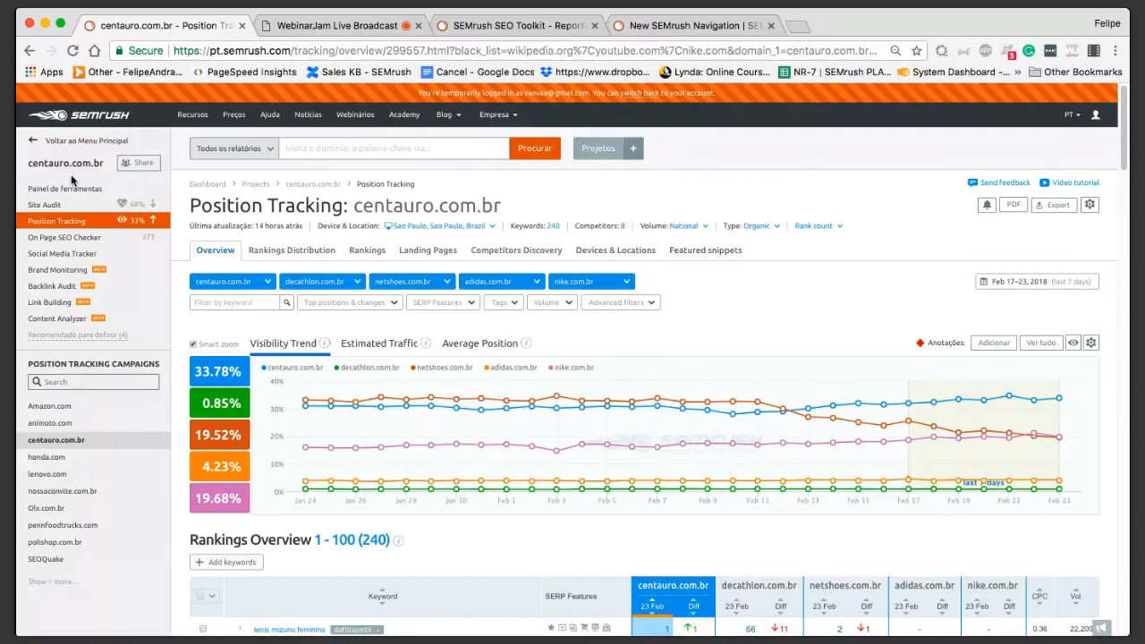
Step: Return to the main SEO Toolkit menu and open the honda.com project in the site audit tool
click(36, 143)
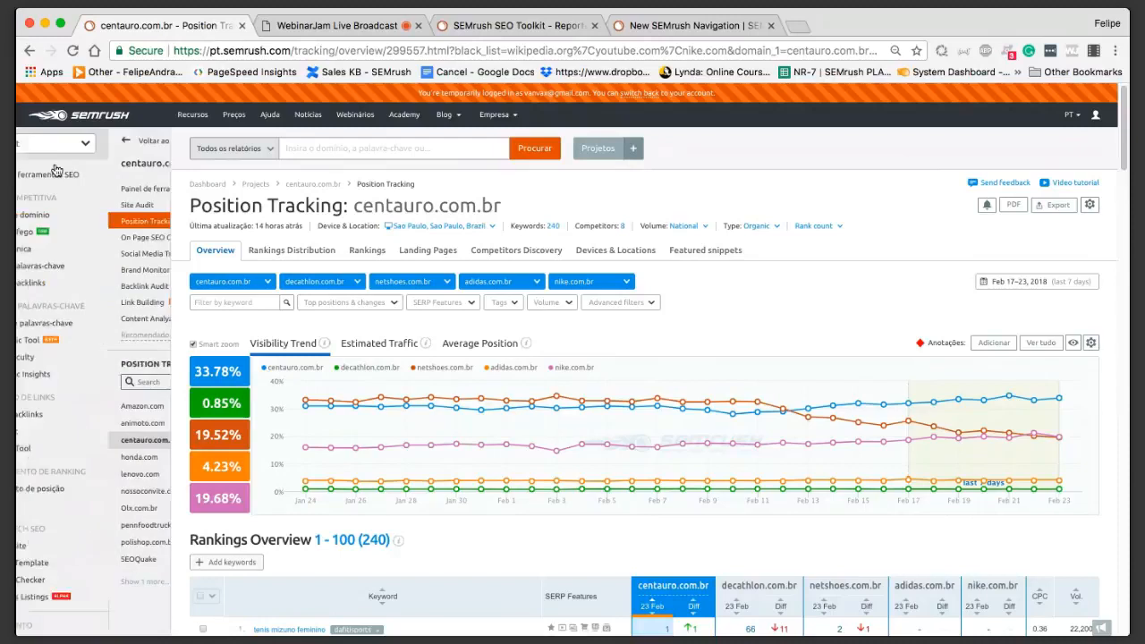
scroll(94, 411, down, 1)
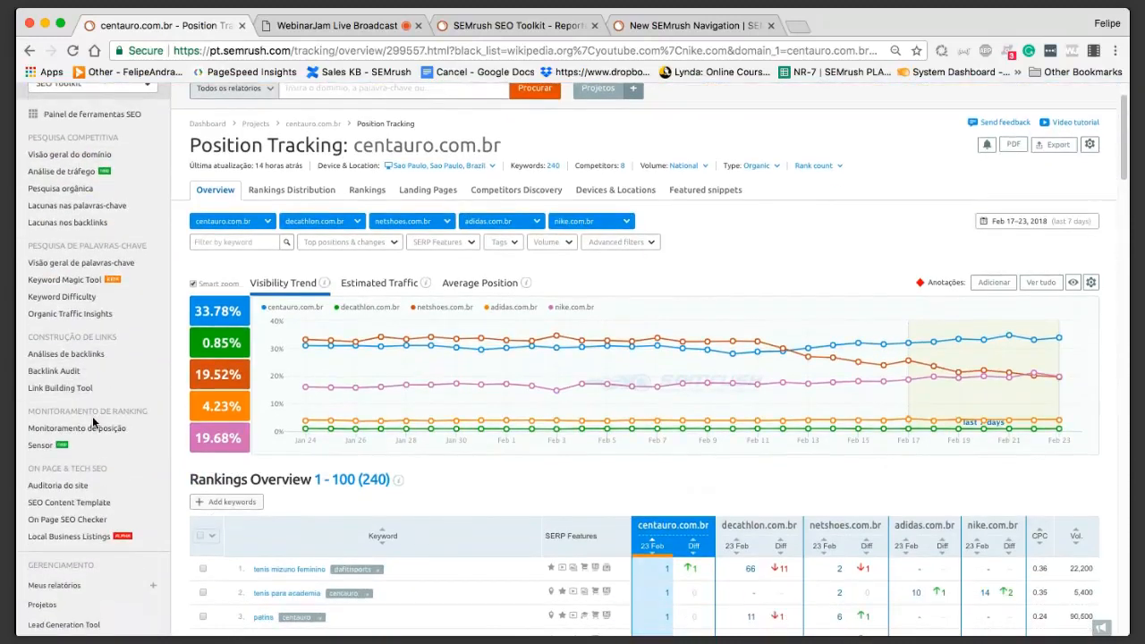
scroll(112, 441, down, 1)
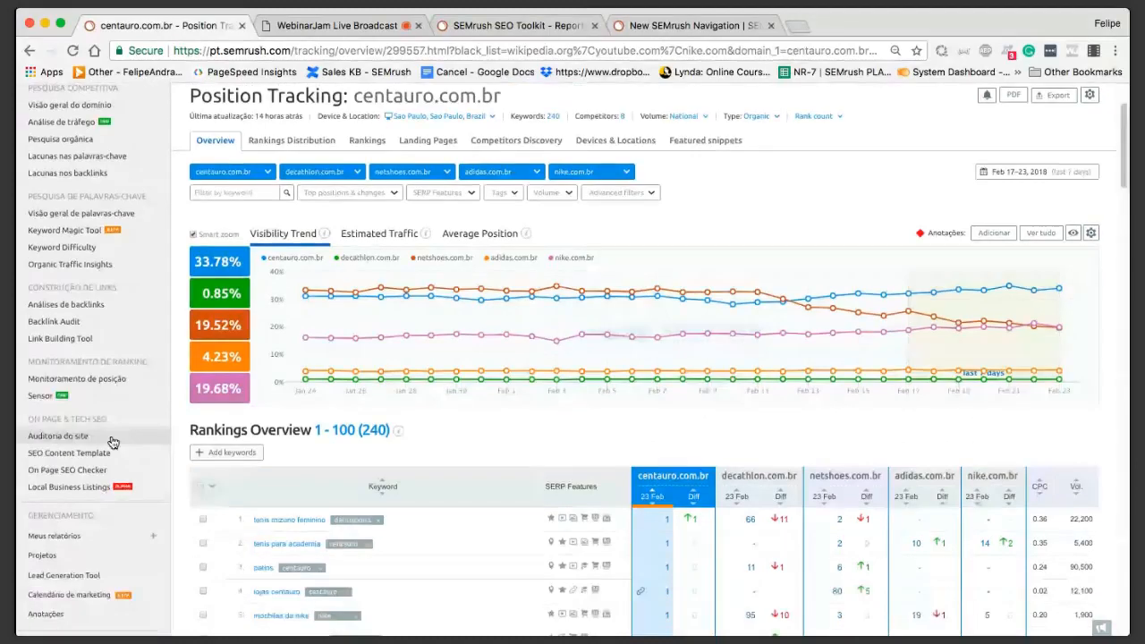
click(112, 442)
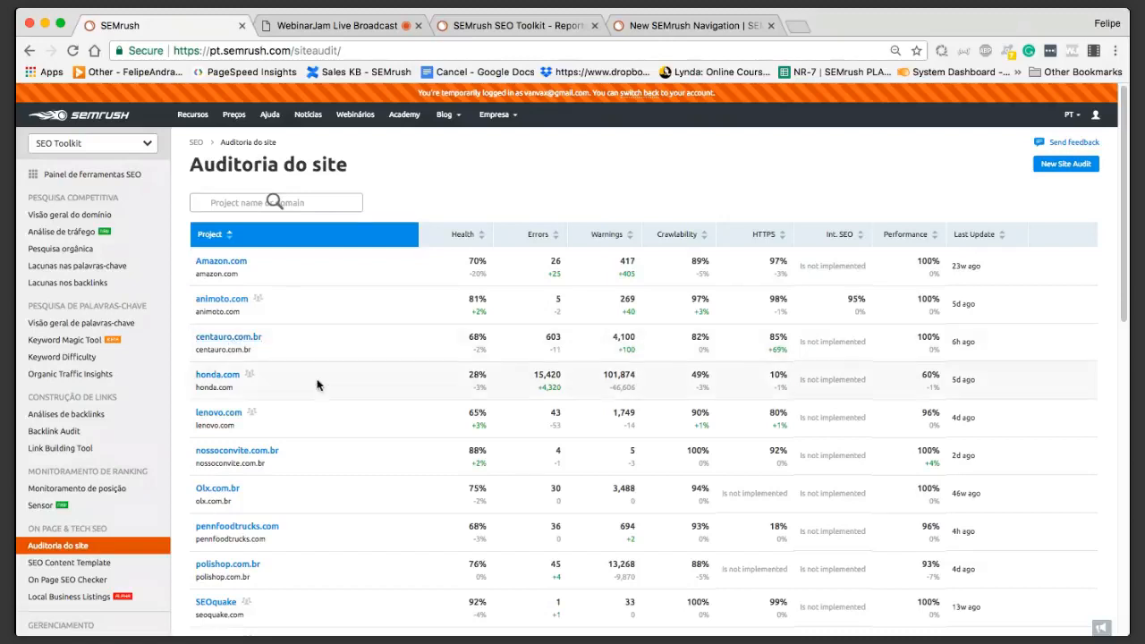
click(222, 377)
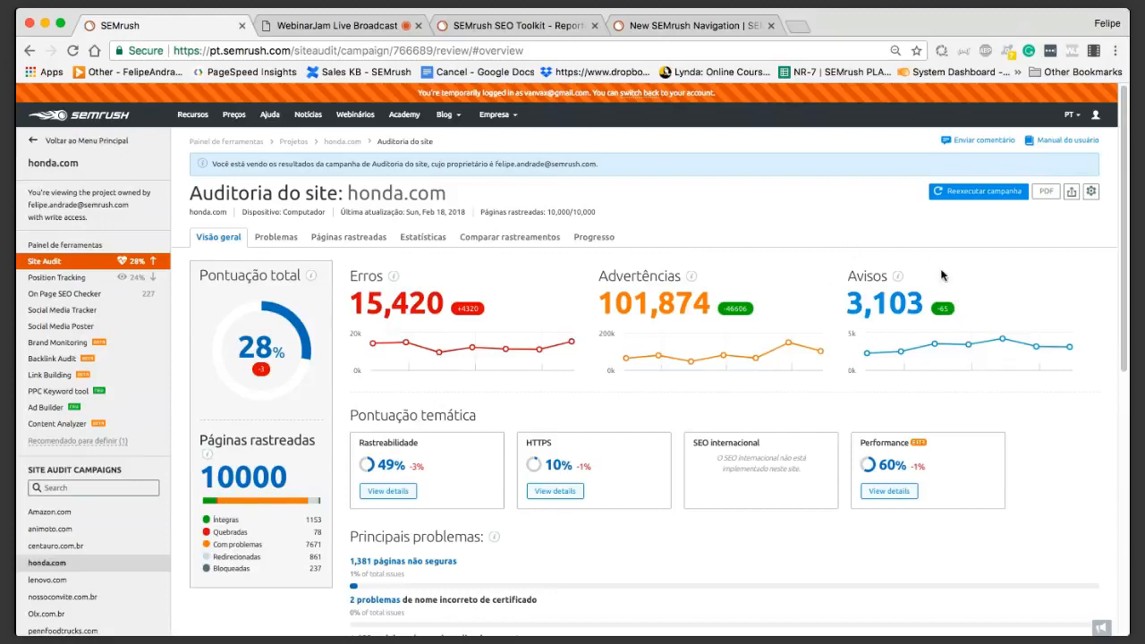
Step: Review the honda.com crawled pages on the audit overview and check the campaign's crawl settings, including the page limit
mouse_move(903, 356)
scroll(622, 425, down, 1)
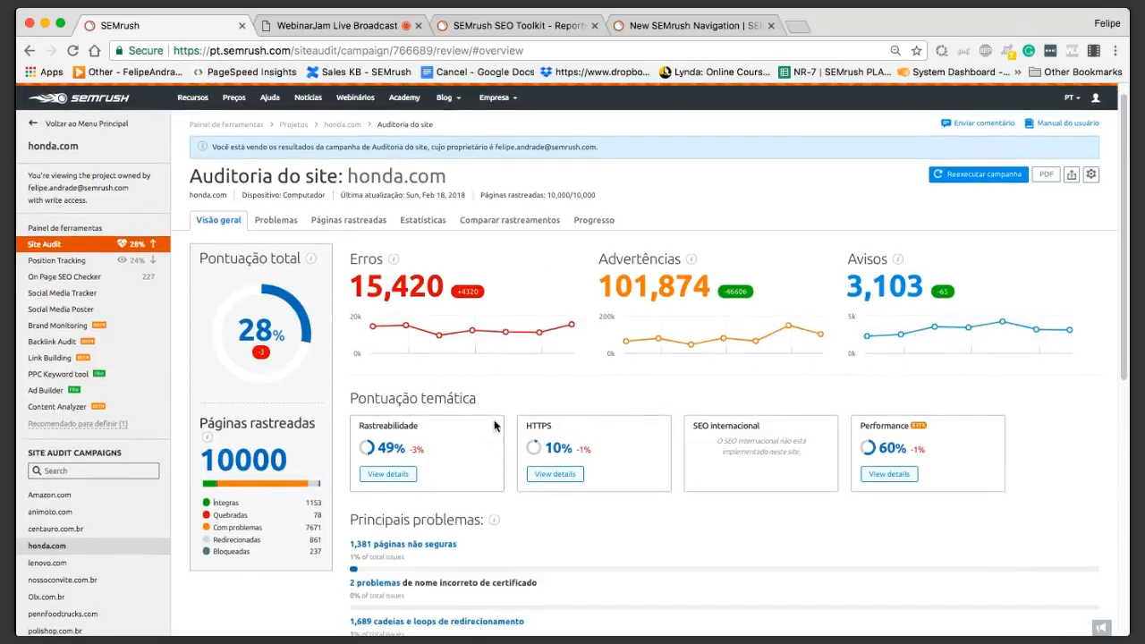
drag(200, 420, 199, 463)
click(226, 460)
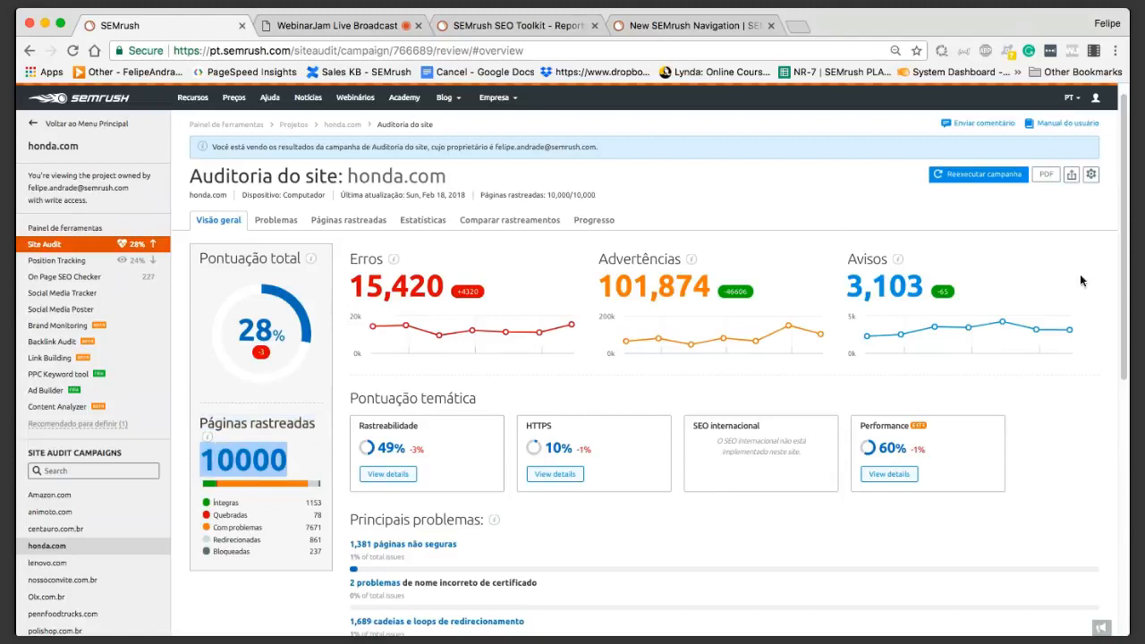
click(1092, 174)
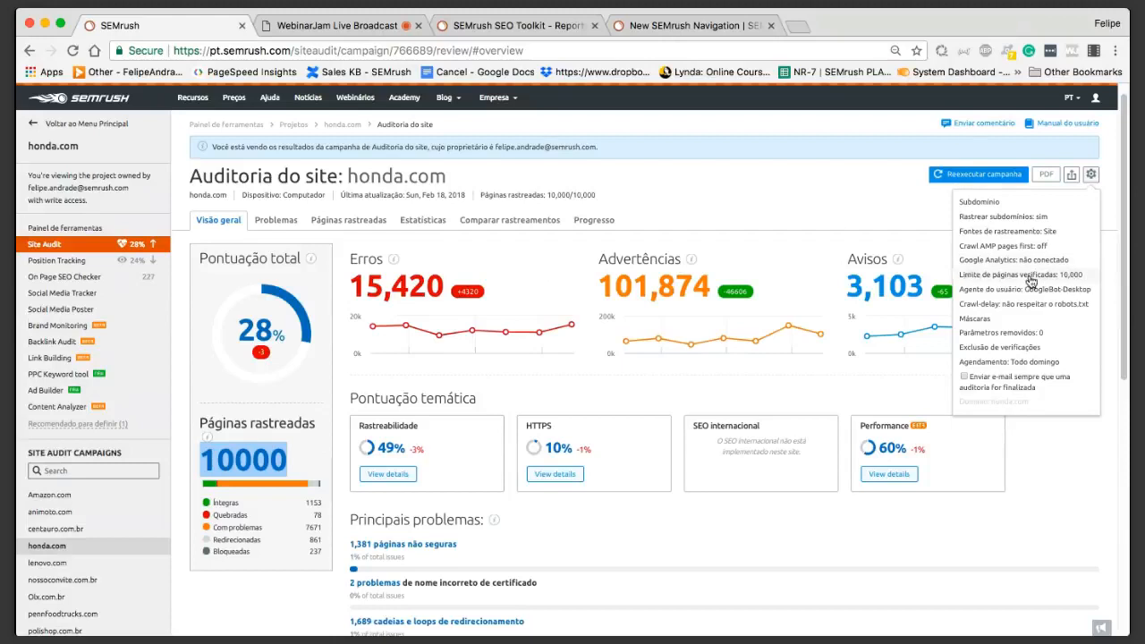
click(748, 220)
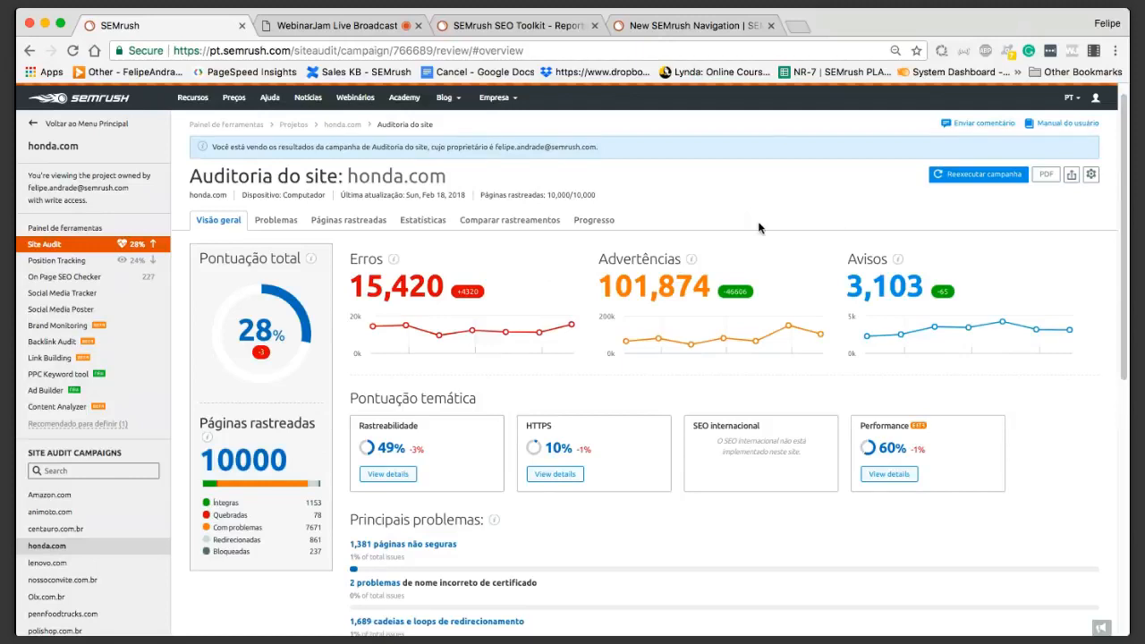
Step: Read the explanation of the honda.com error total, view its issues list and check the available issue types
scroll(757, 224, down, 1)
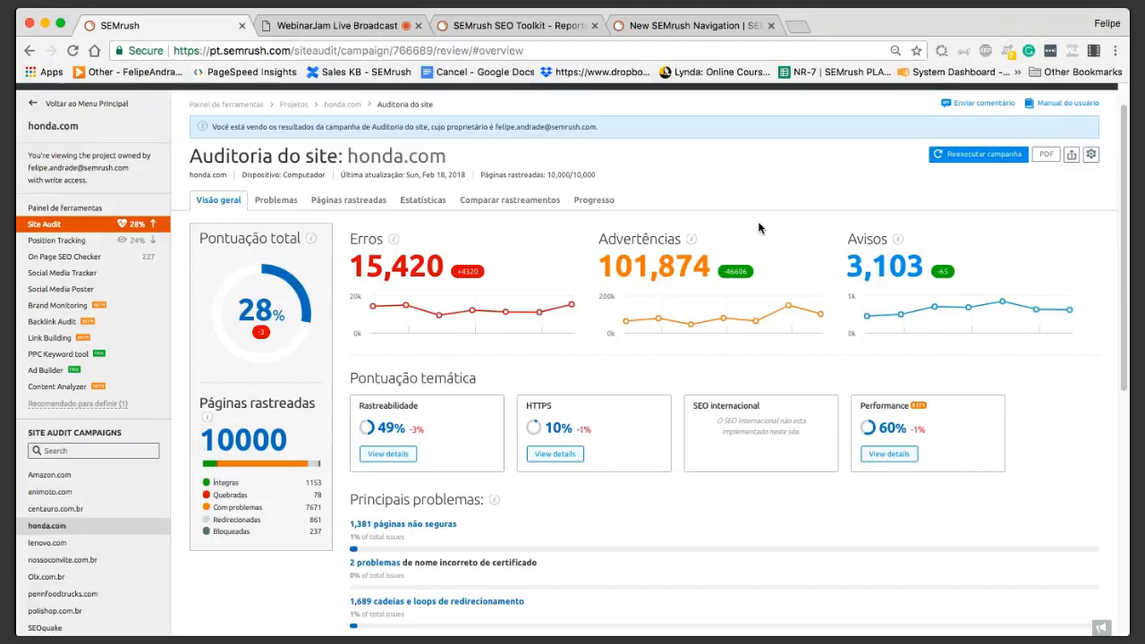
scroll(758, 228, up, 2)
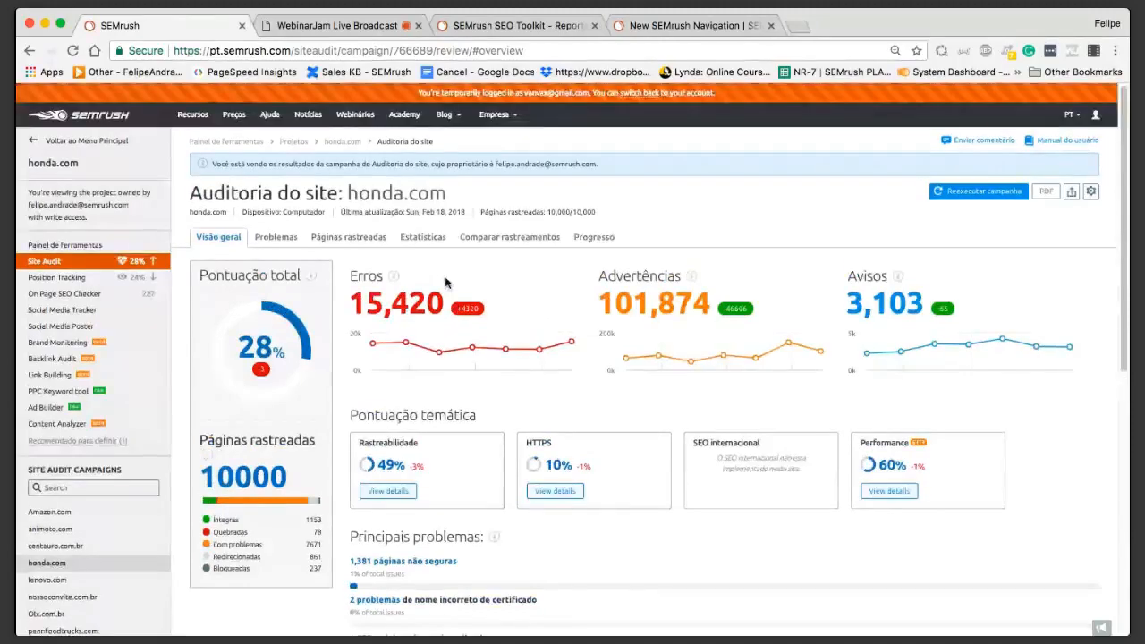
mouse_move(393, 275)
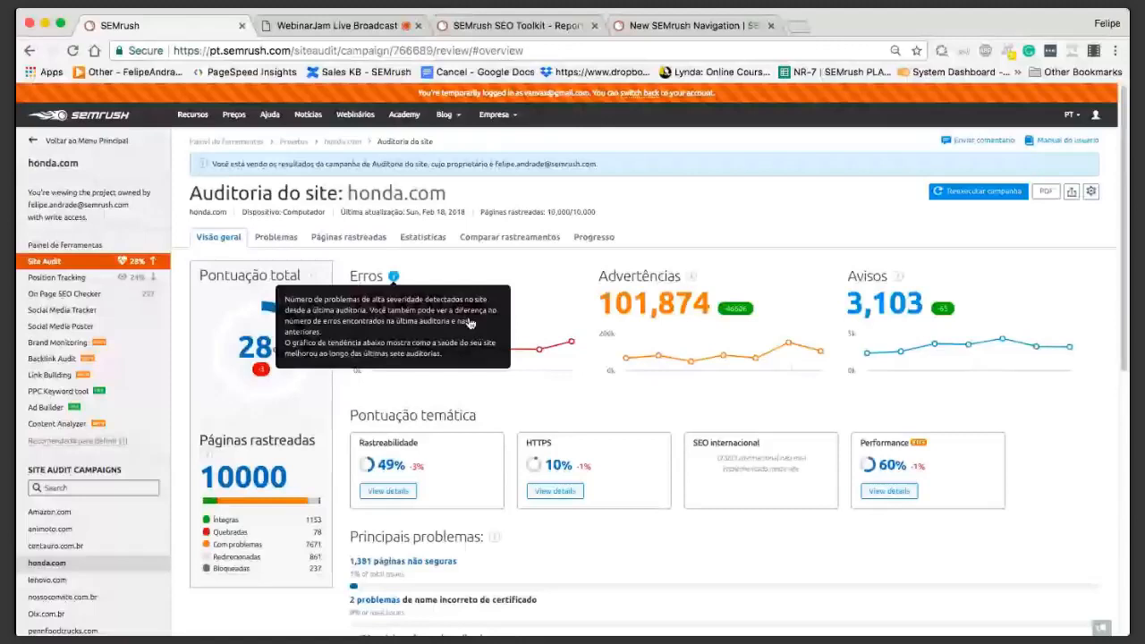
click(372, 309)
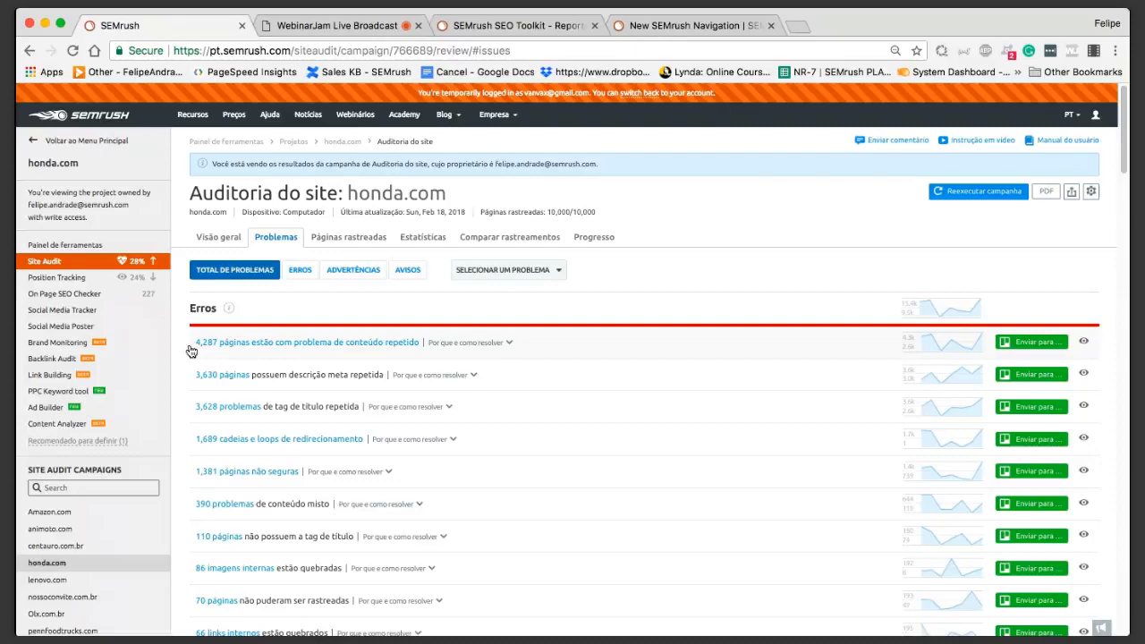
click(550, 272)
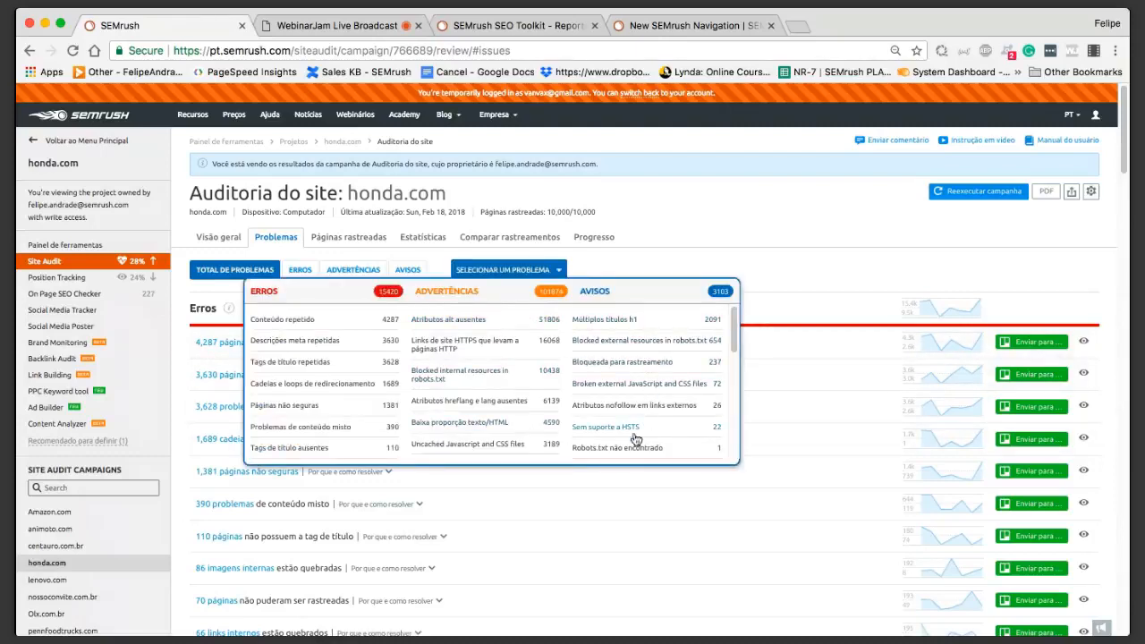
click(462, 274)
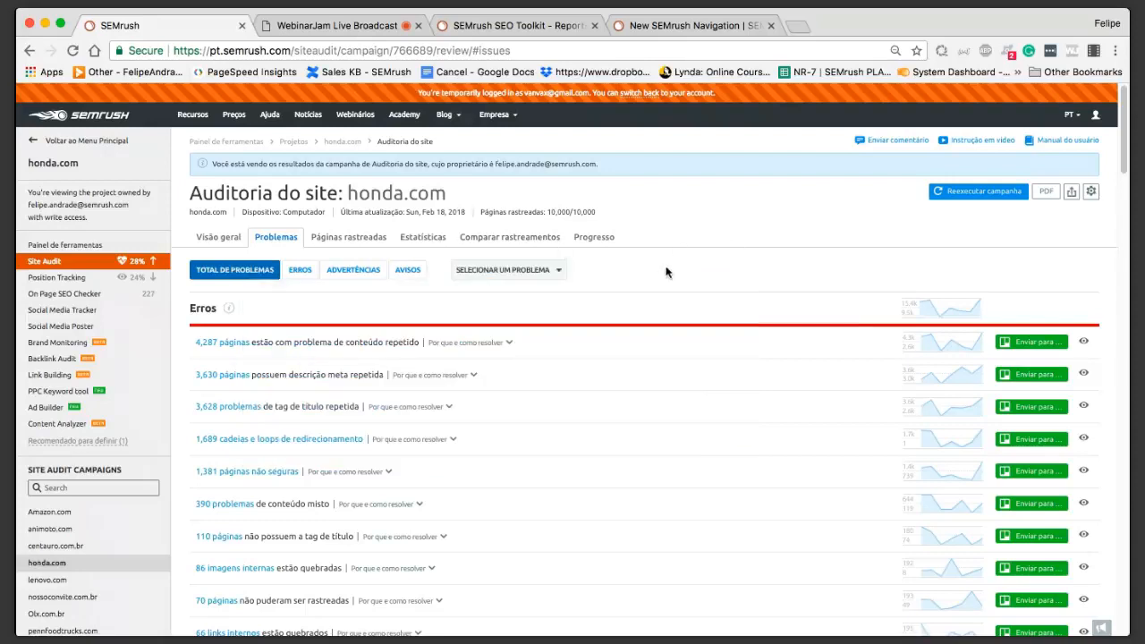
Step: View the comparison of the honda.com crawls from 11 and 18 February 2018, including the crawl date selector
click(527, 242)
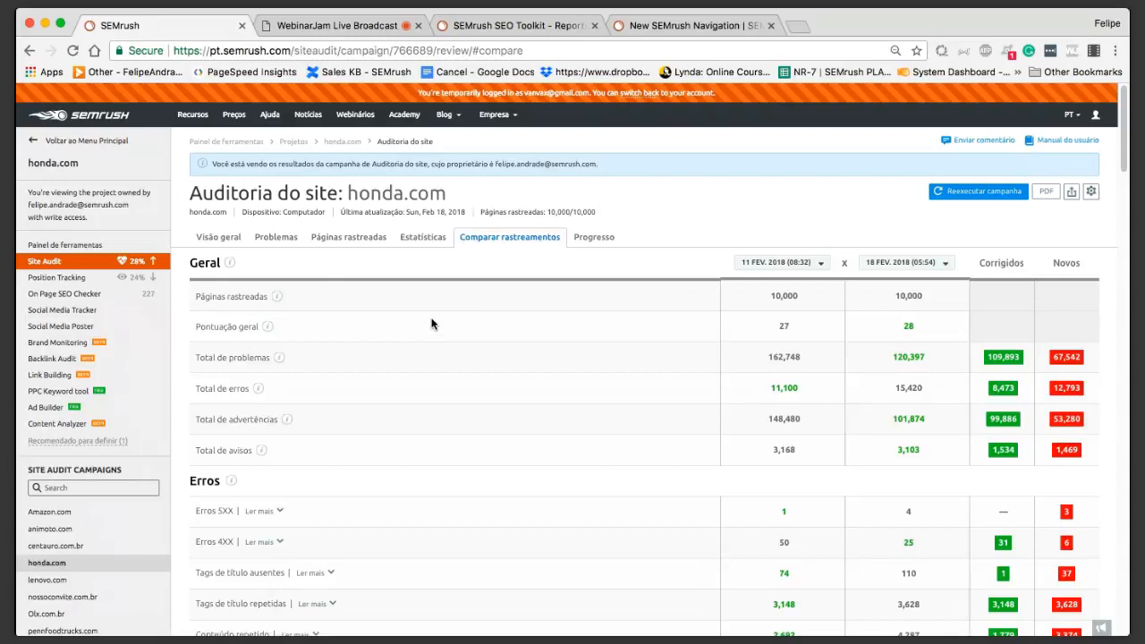
scroll(626, 315, down, 1)
scroll(823, 322, down, 1)
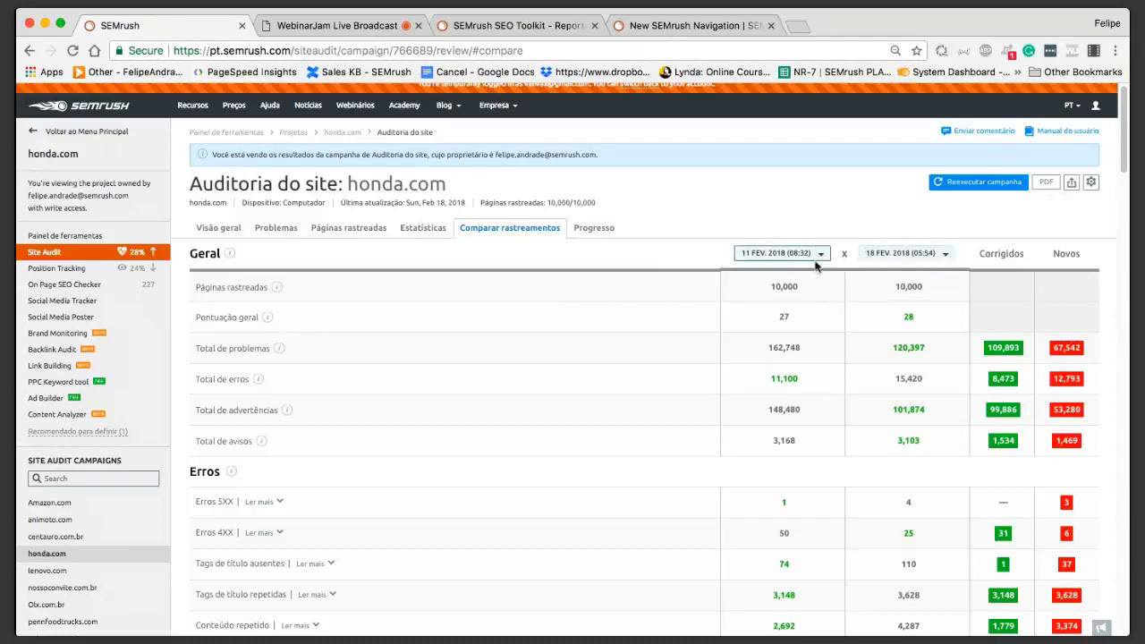
click(787, 260)
Step: Show the honda.com audit progress history and inspect the total issues chart and the metrics available for it
click(592, 230)
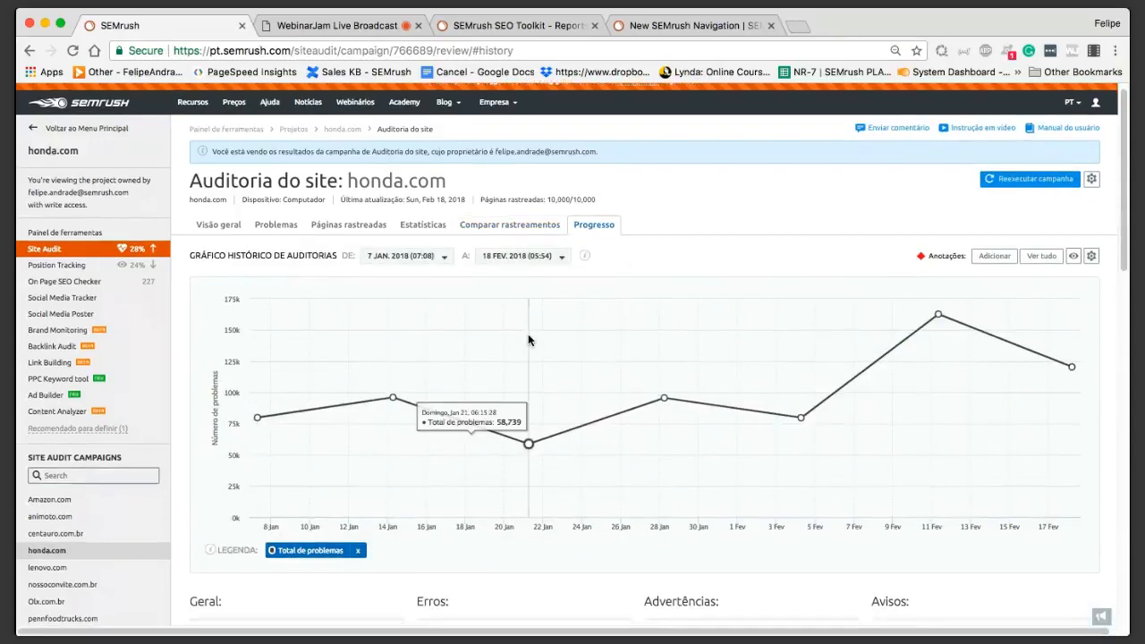
scroll(528, 340, down, 1)
scroll(529, 341, down, 1)
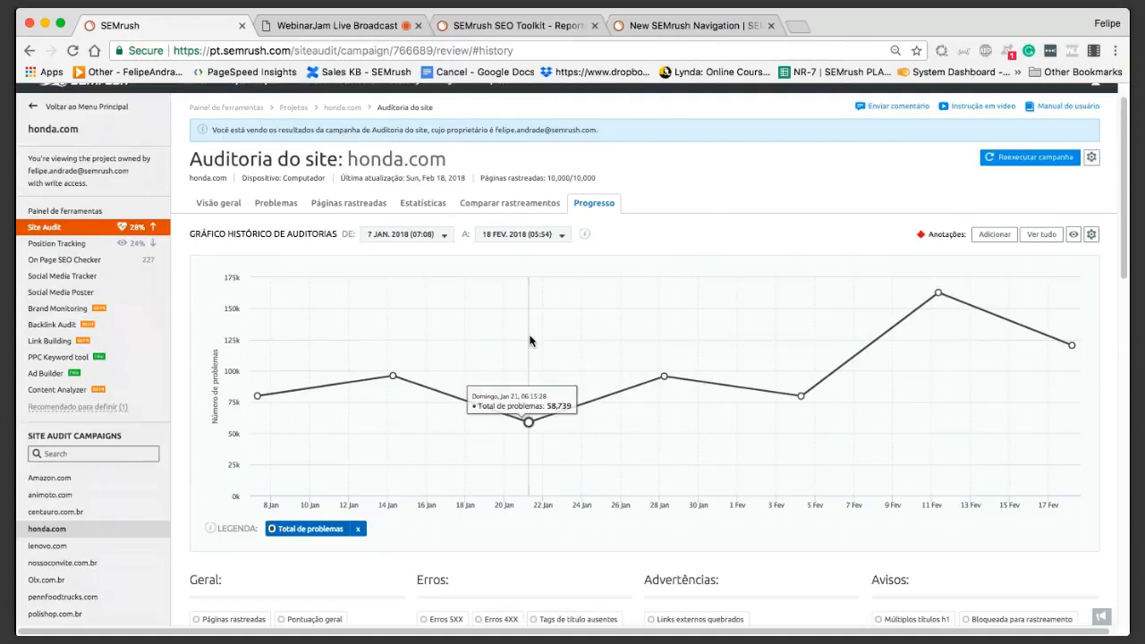
scroll(529, 341, down, 5)
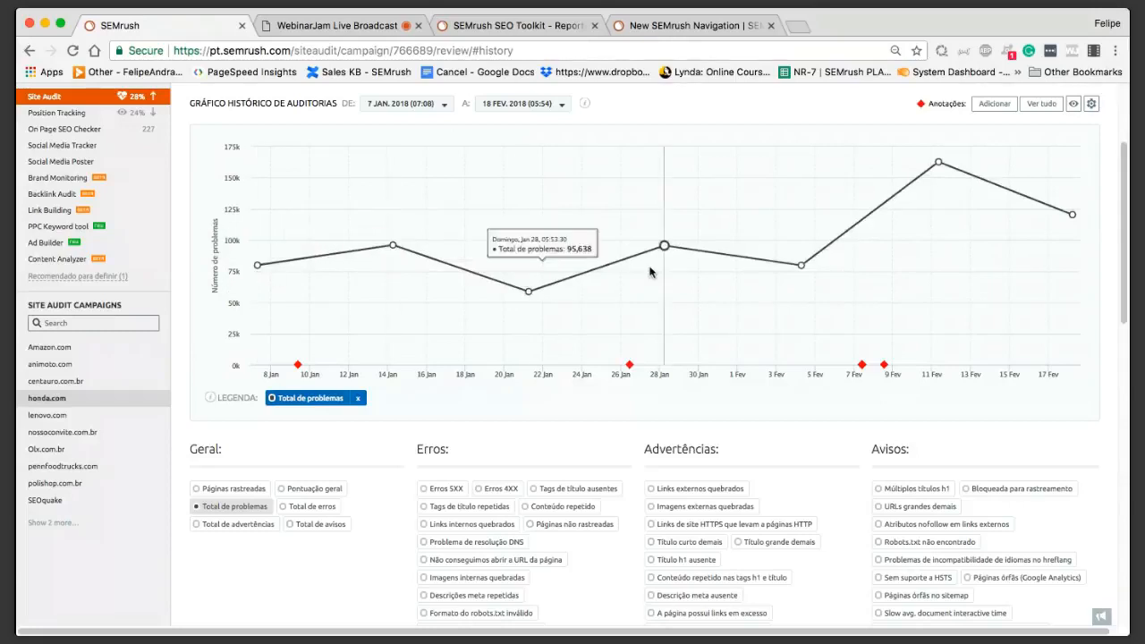
Step: Add 4XX errors, missing title tags, uncrawled pages, broken internal links and duplicate title tags to the audit history chart
drag(447, 488, 474, 402)
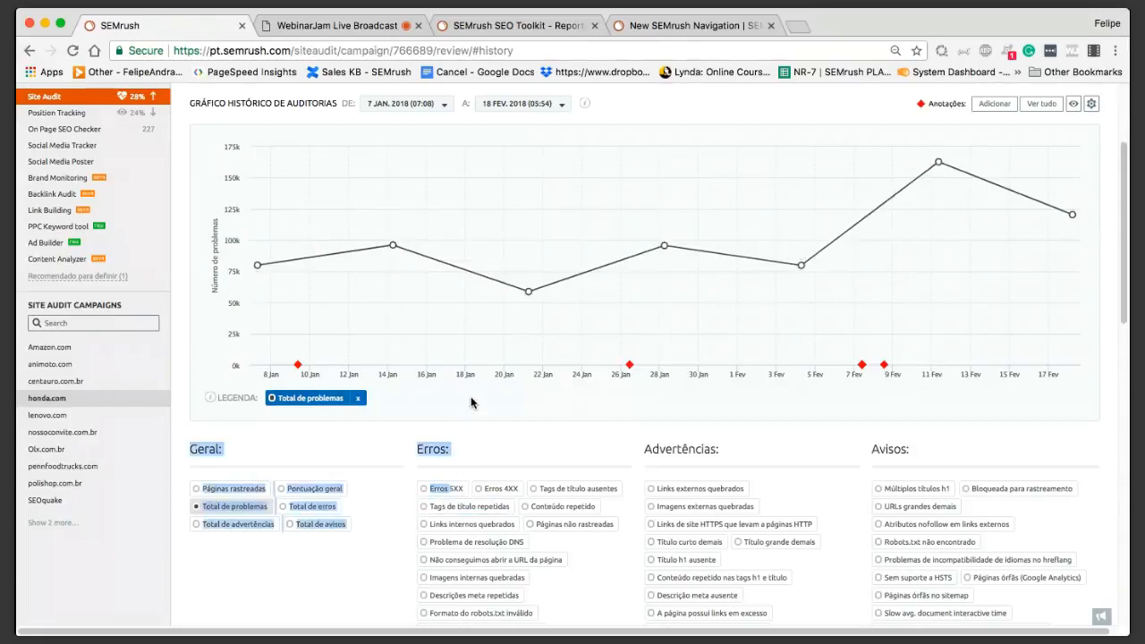
click(448, 488)
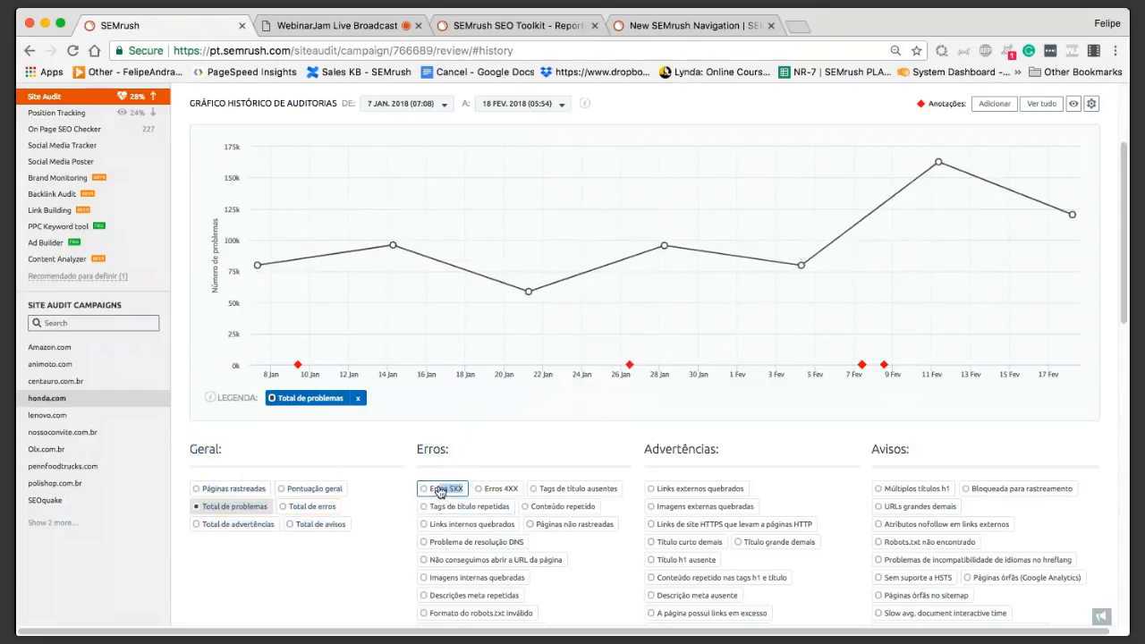
click(508, 492)
click(567, 526)
click(474, 524)
click(474, 507)
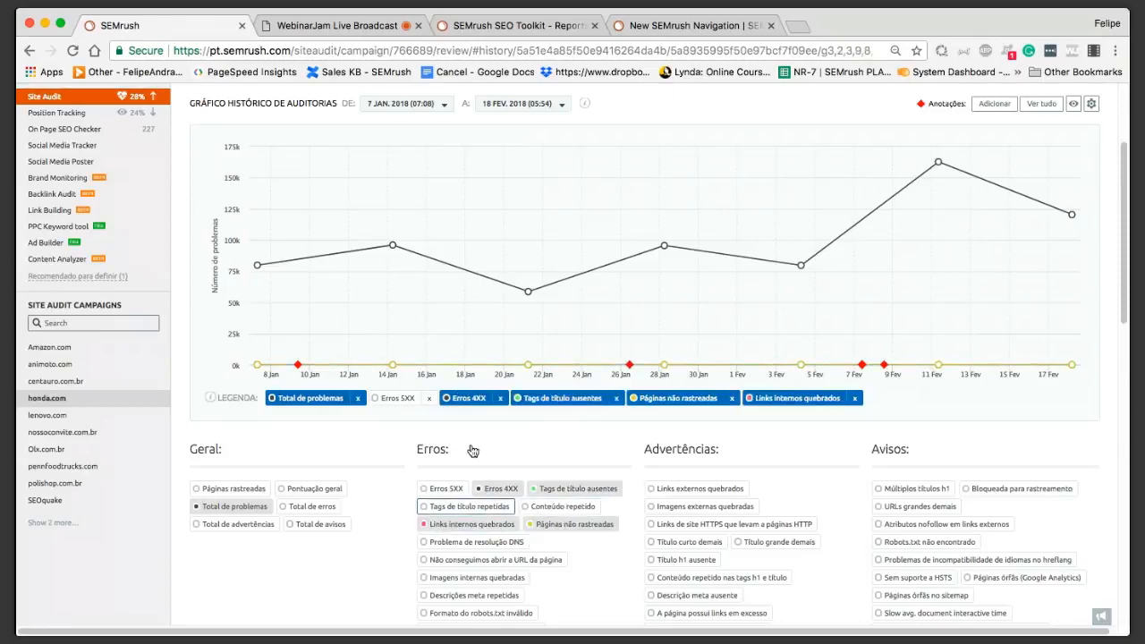
Step: Remove total issues from the history chart and add unopenable page URLs, broken external links and broken external images
click(243, 508)
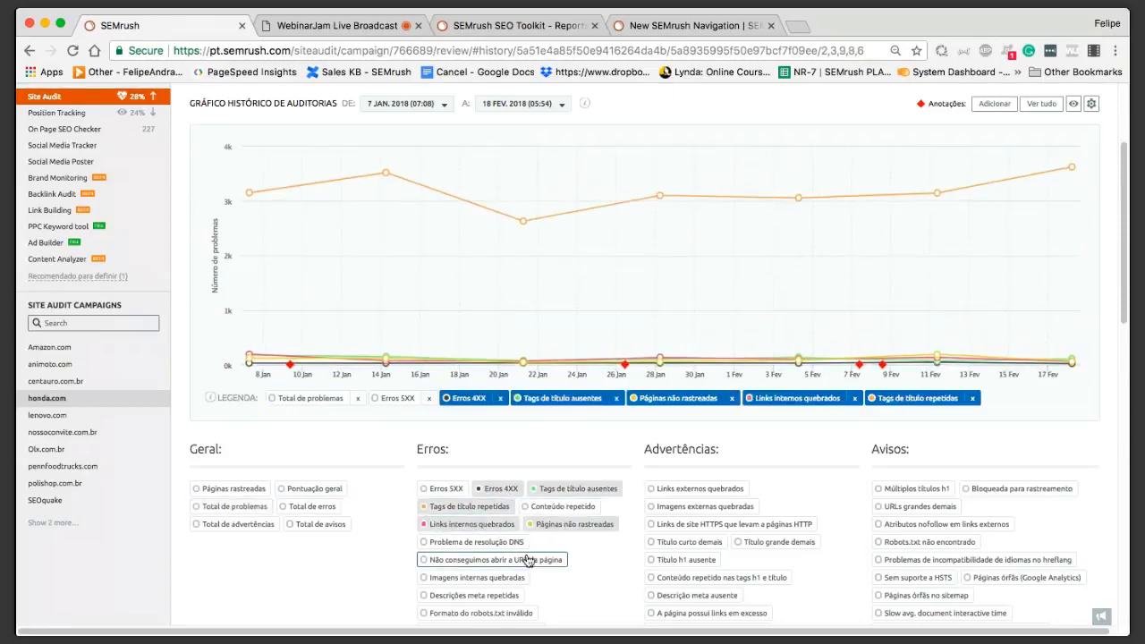
click(489, 560)
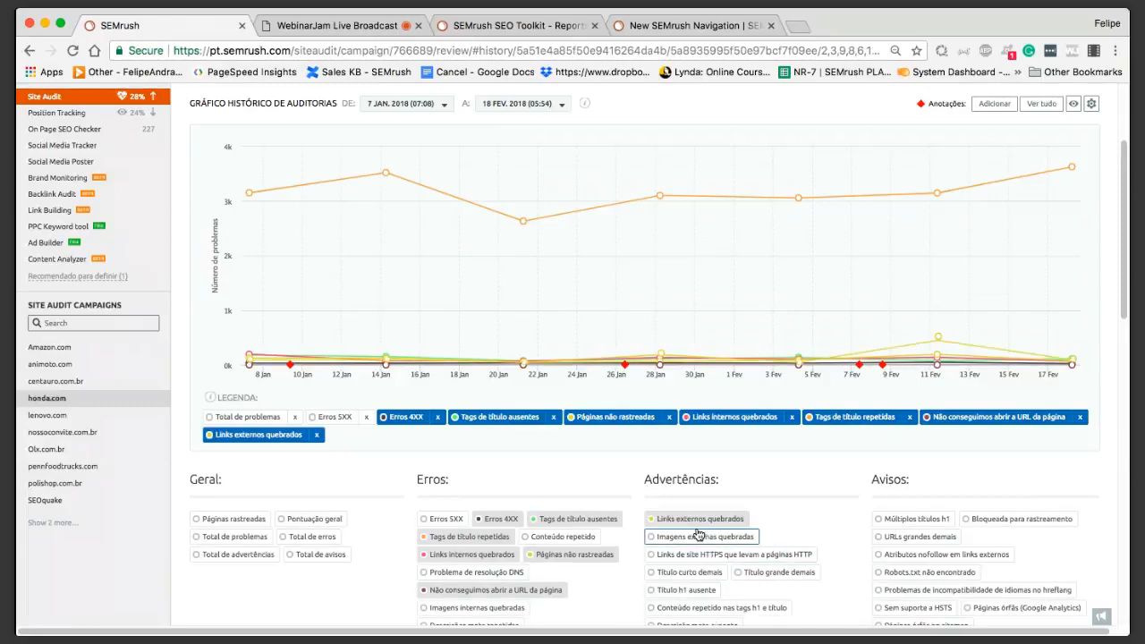
click(699, 535)
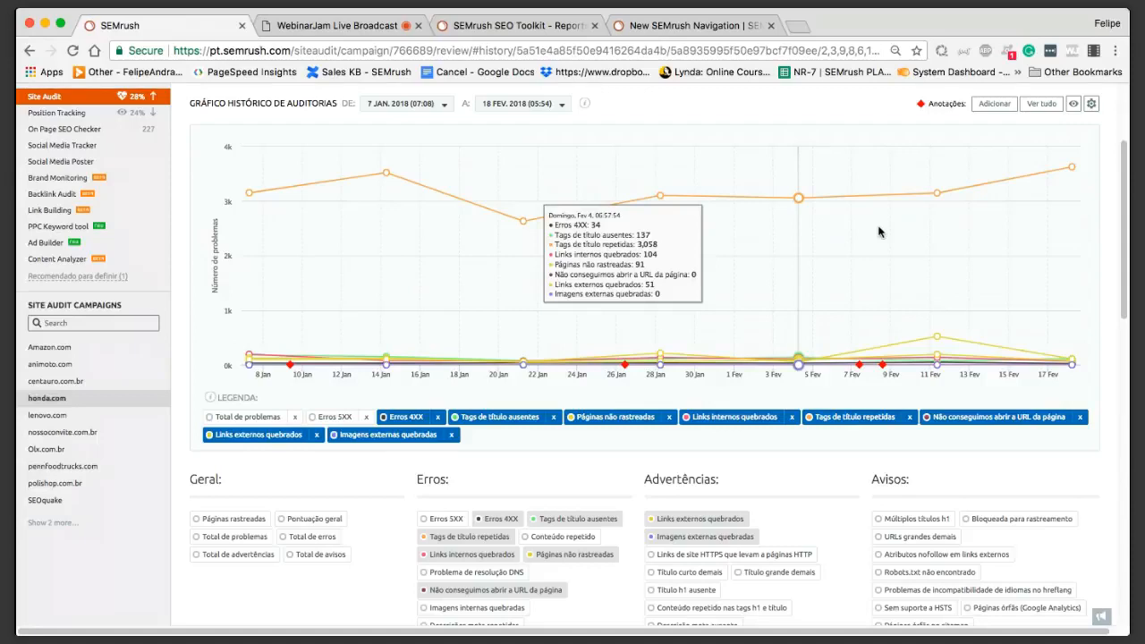
Step: Open the SEO Content Template tool and view the recent template for the keyword "convite de casamento"
scroll(879, 232, up, 3)
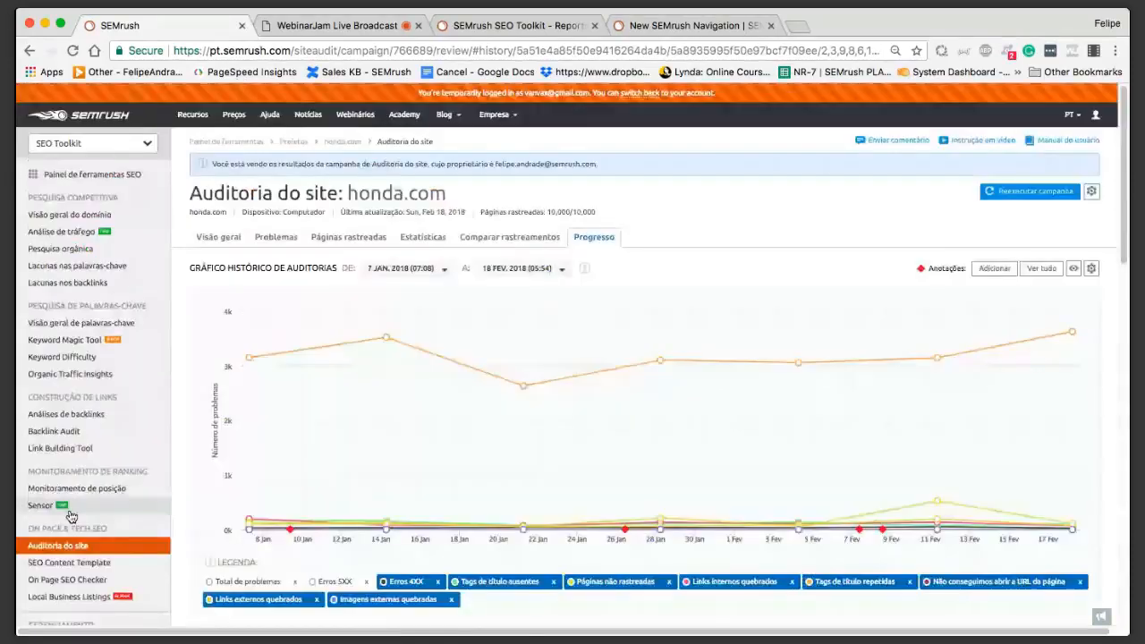
scroll(90, 521, down, 1)
scroll(90, 522, down, 1)
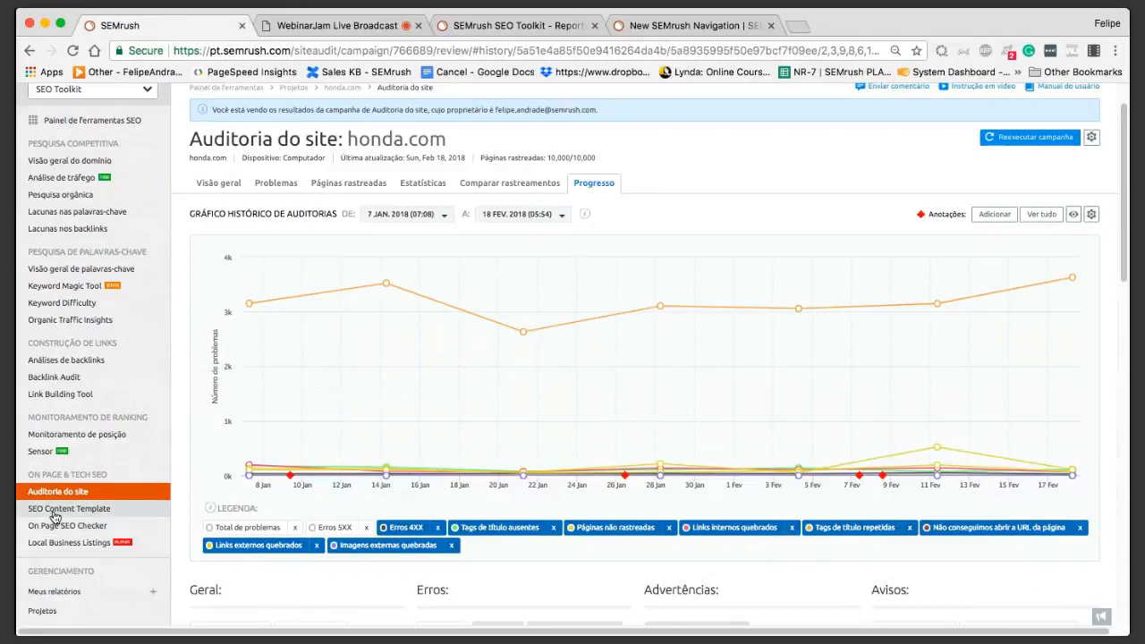
click(65, 524)
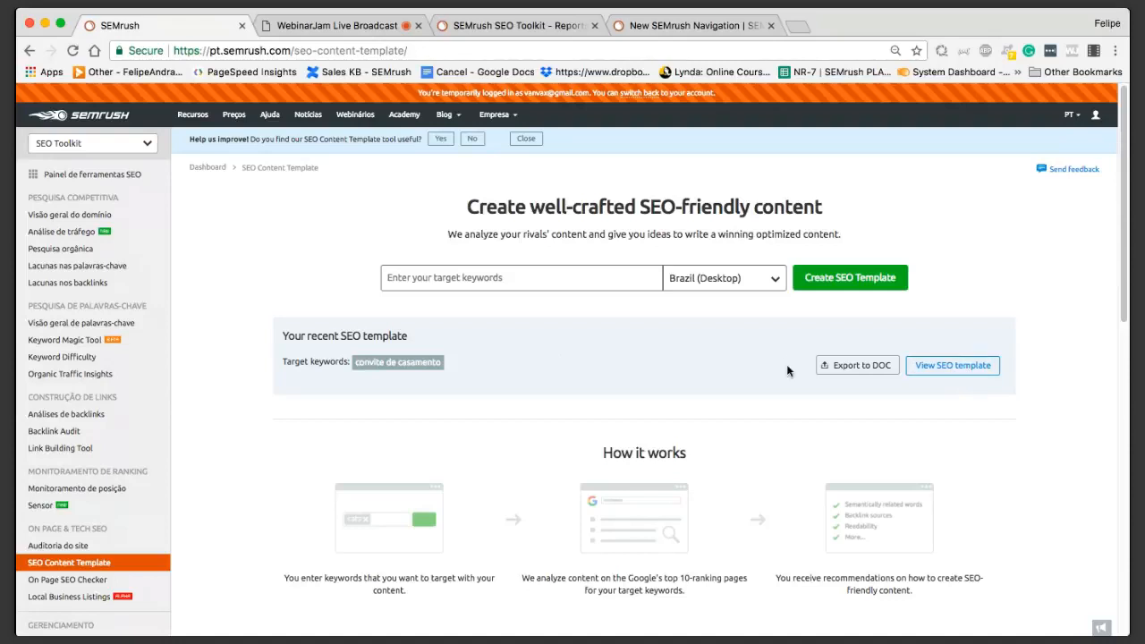
click(952, 365)
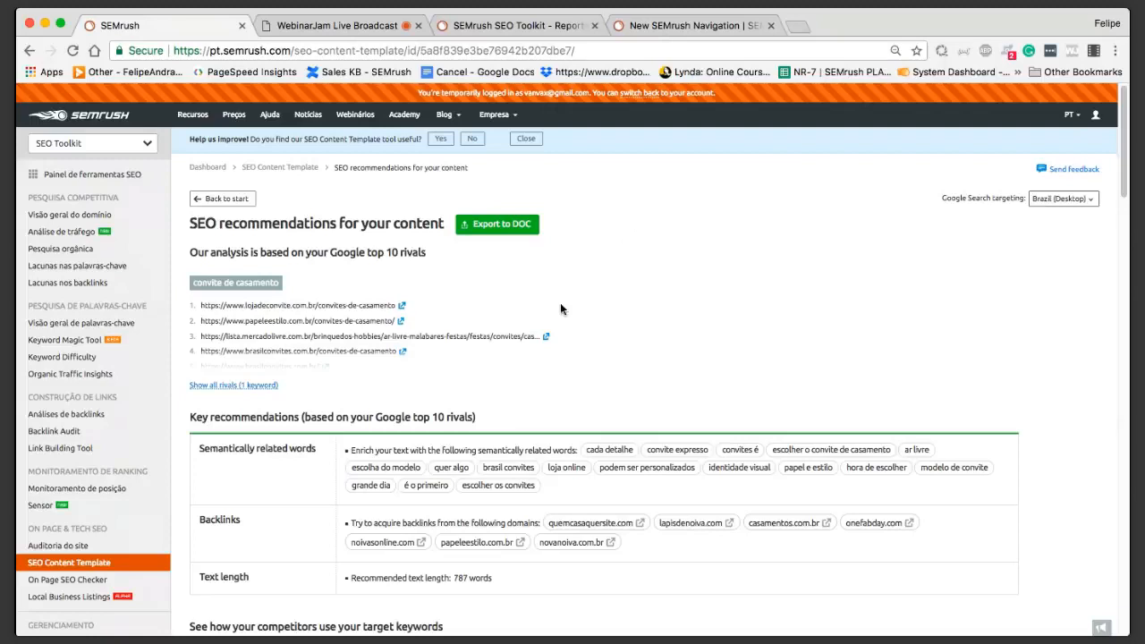
Step: Examine the template's SEO recommendations, including the Google top 10 rivals, semantically related words, backlinks and text length
drag(188, 224, 642, 226)
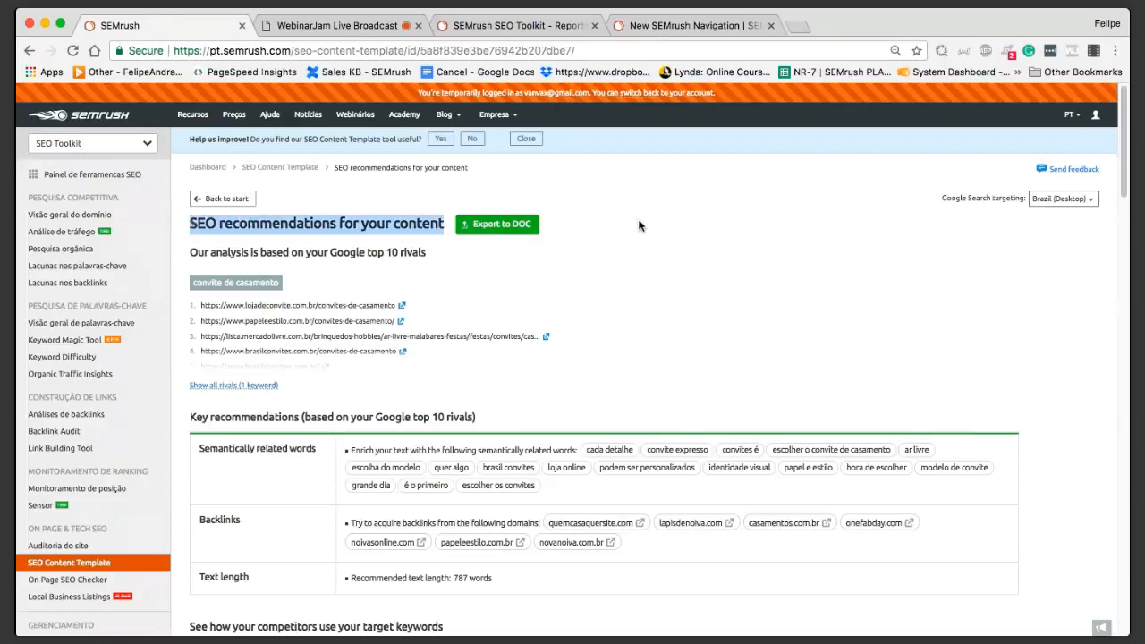
click(733, 299)
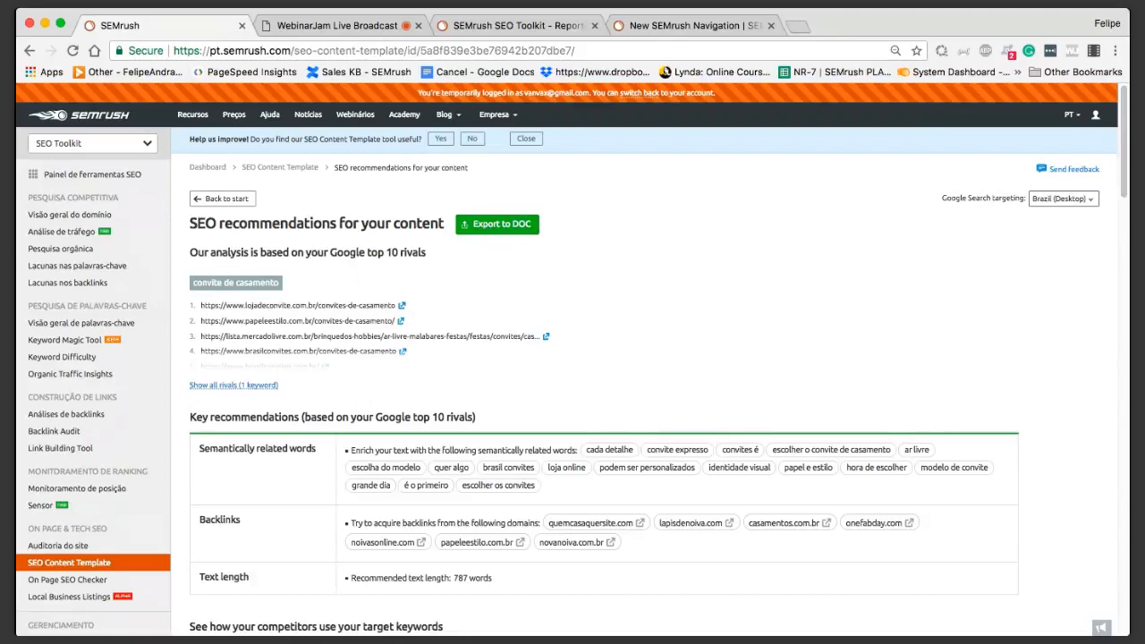
scroll(426, 422, down, 1)
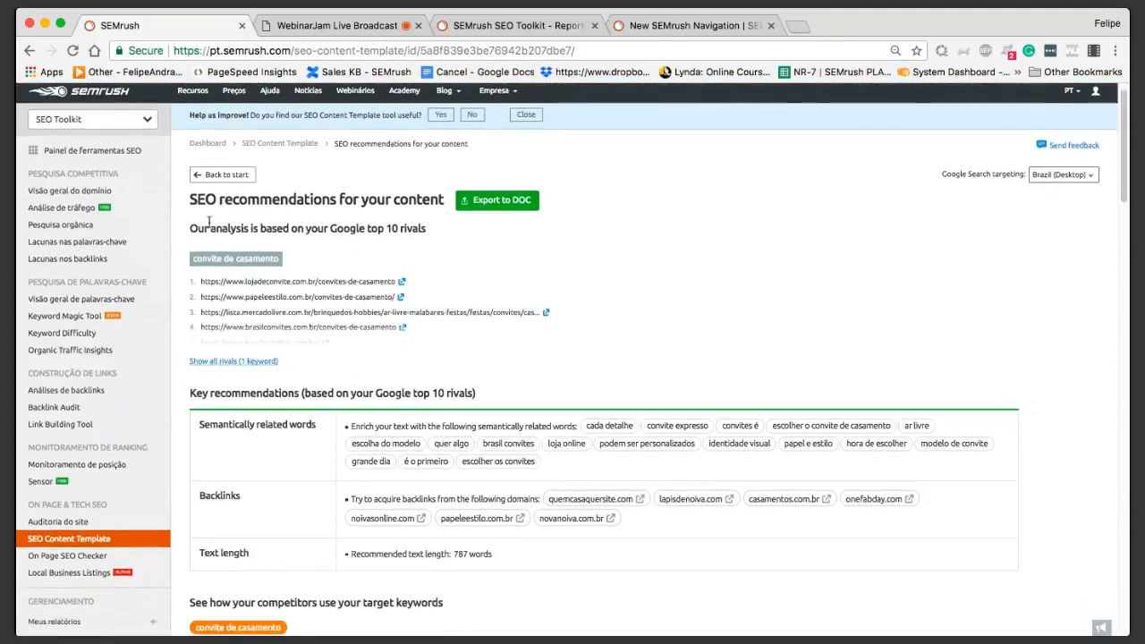
drag(189, 199, 441, 198)
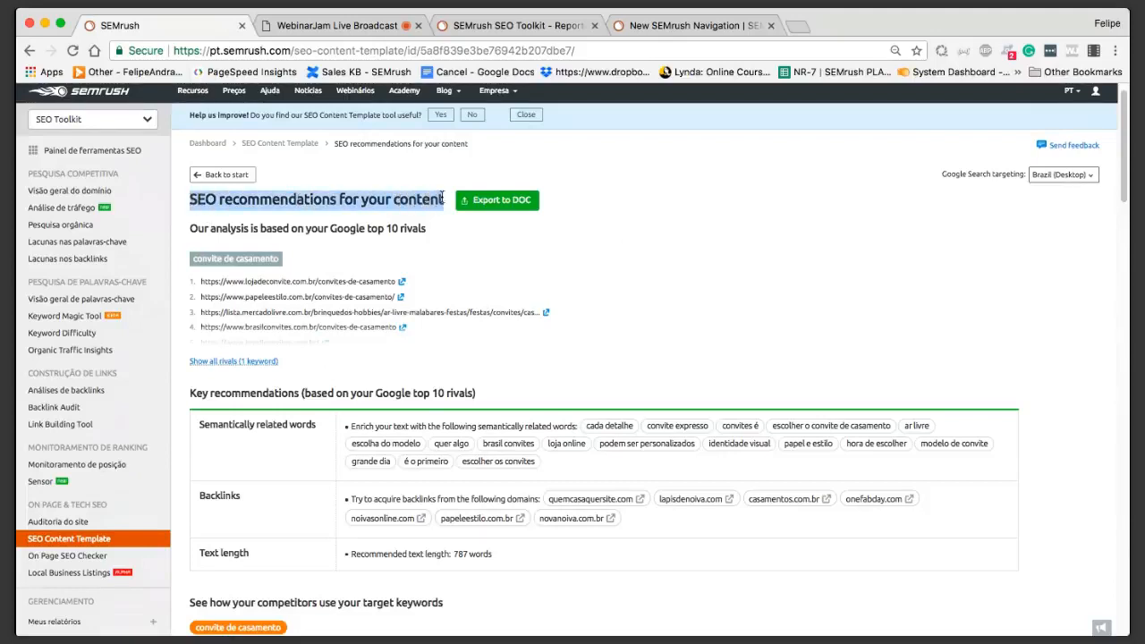
scroll(497, 269, down, 1)
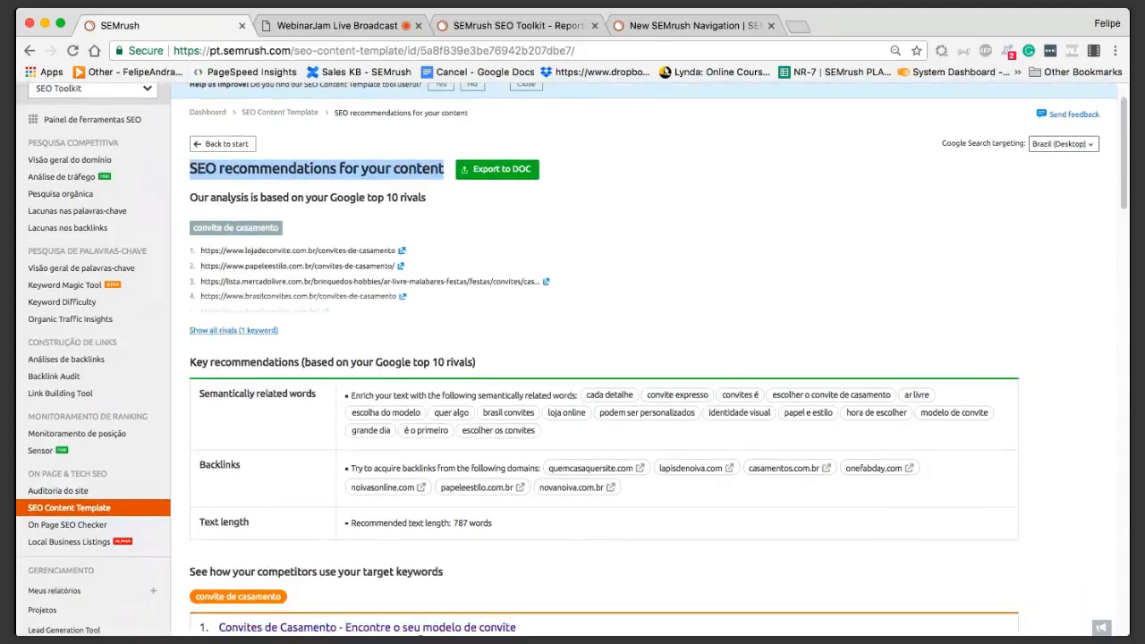
key(super+Tab)
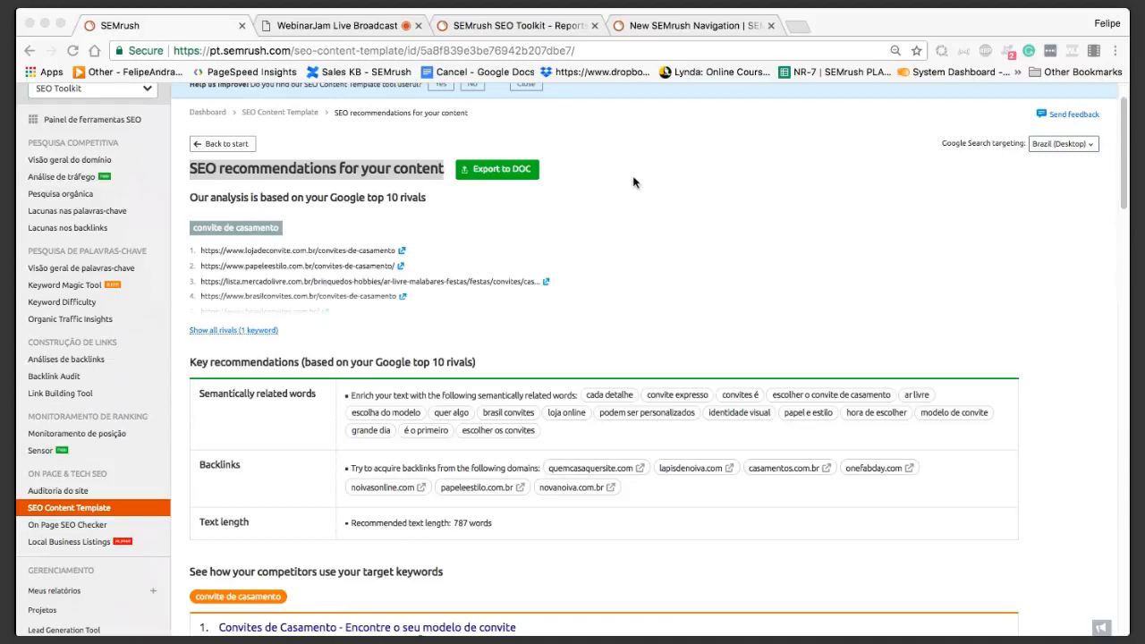
scroll(658, 243, down, 1)
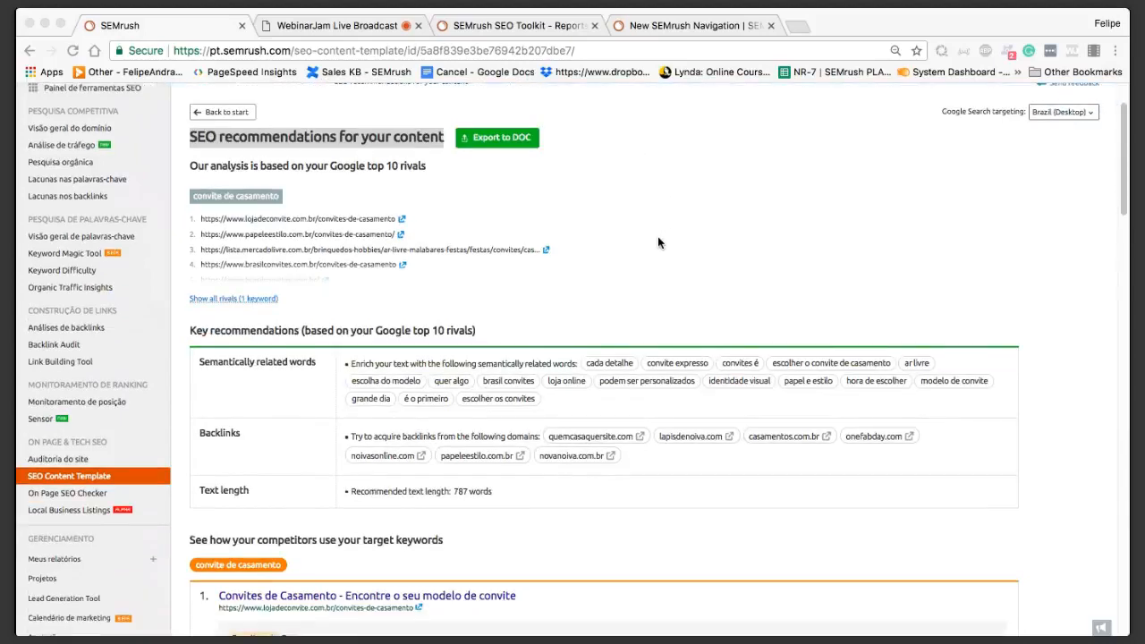
Step: Examine how competitors use the target keyword and compare this with the key recommendations for the content
scroll(657, 240, down, 10)
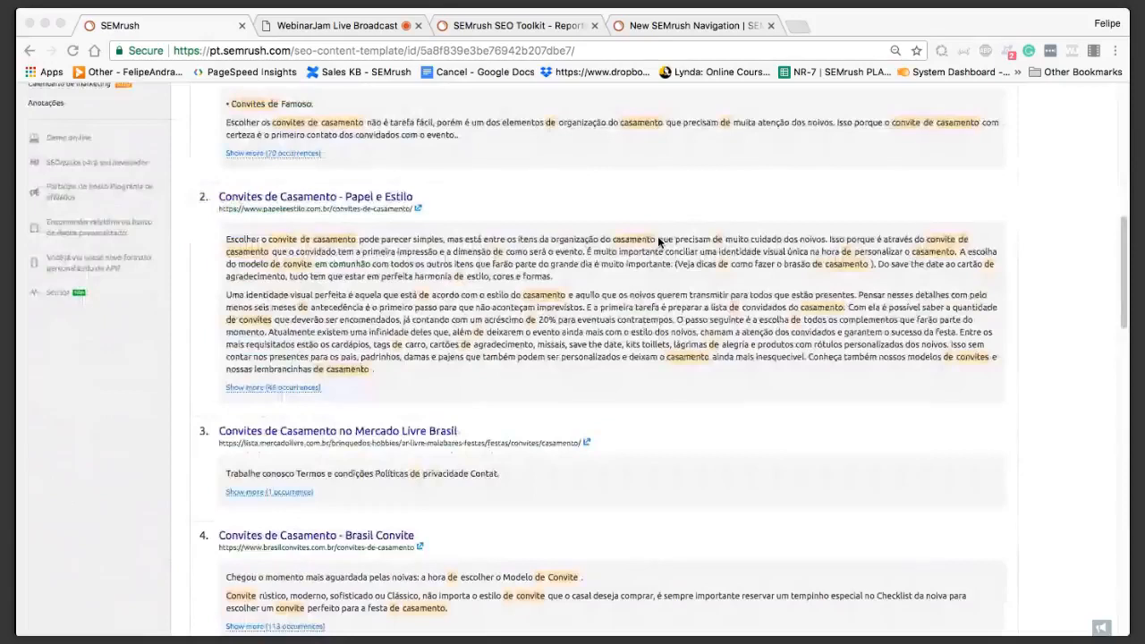
scroll(657, 236, up, 10)
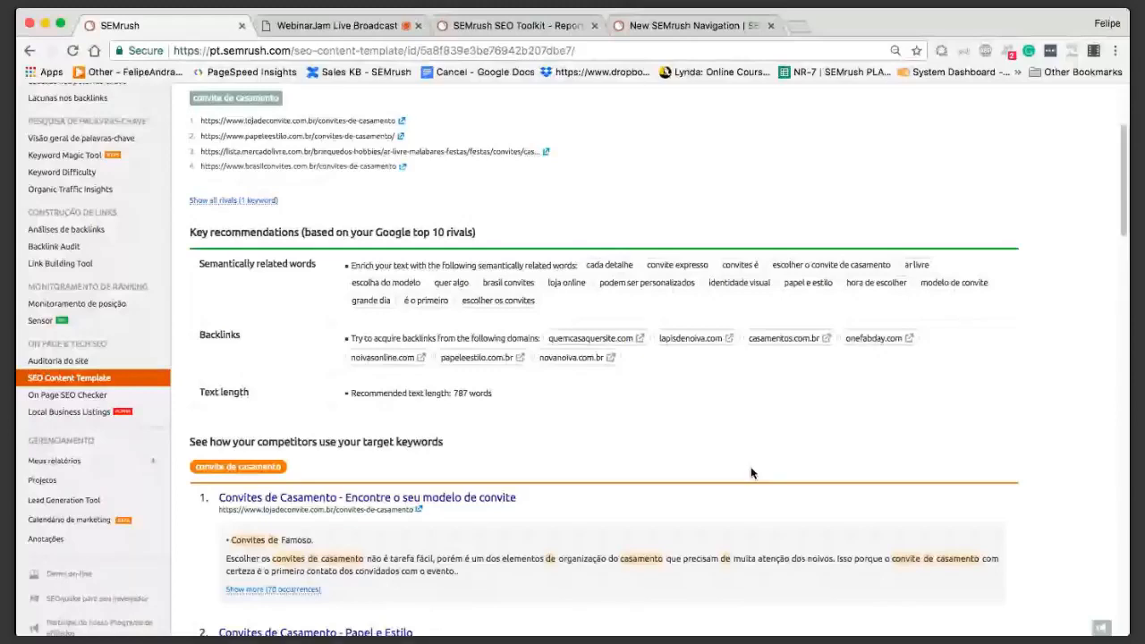
scroll(752, 473, down, 5)
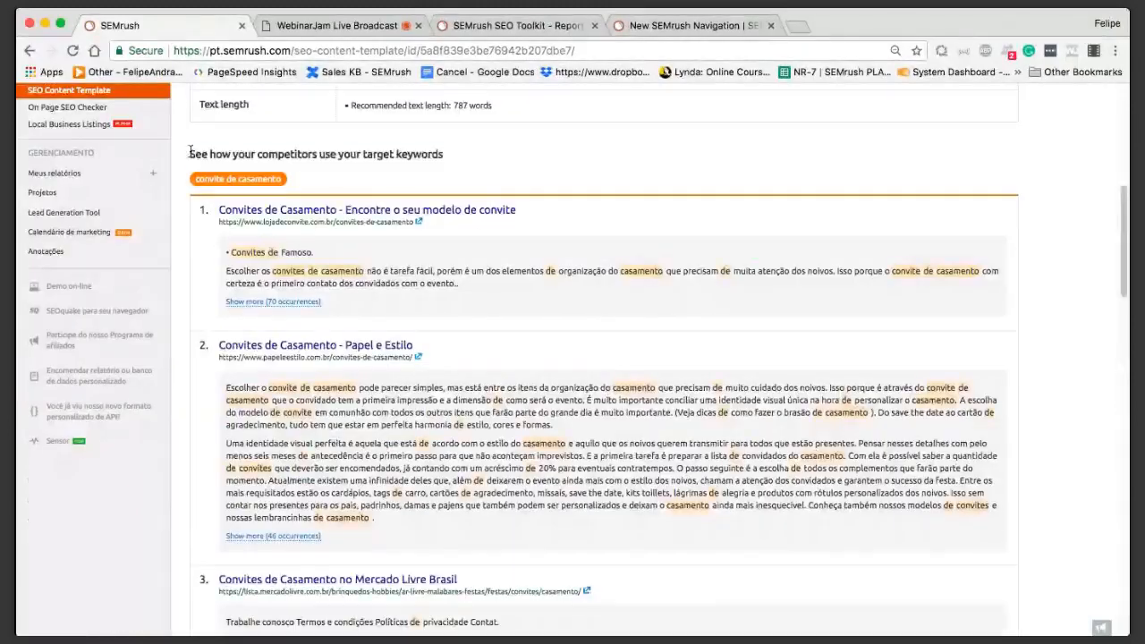
drag(182, 150, 446, 155)
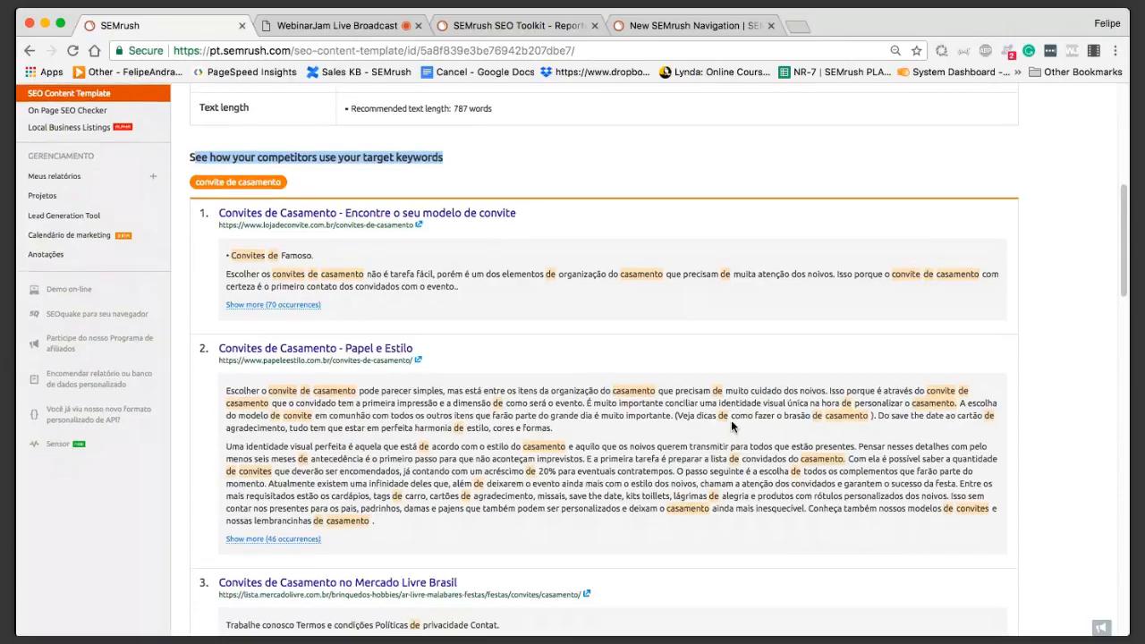
scroll(731, 426, up, 5)
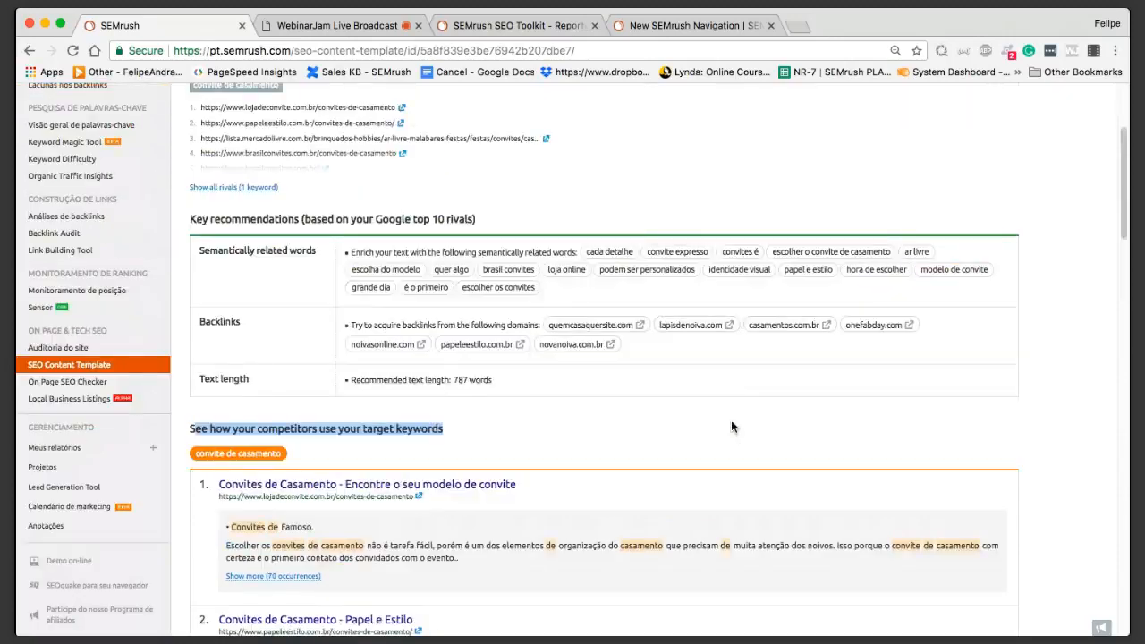
scroll(496, 370, down, 1)
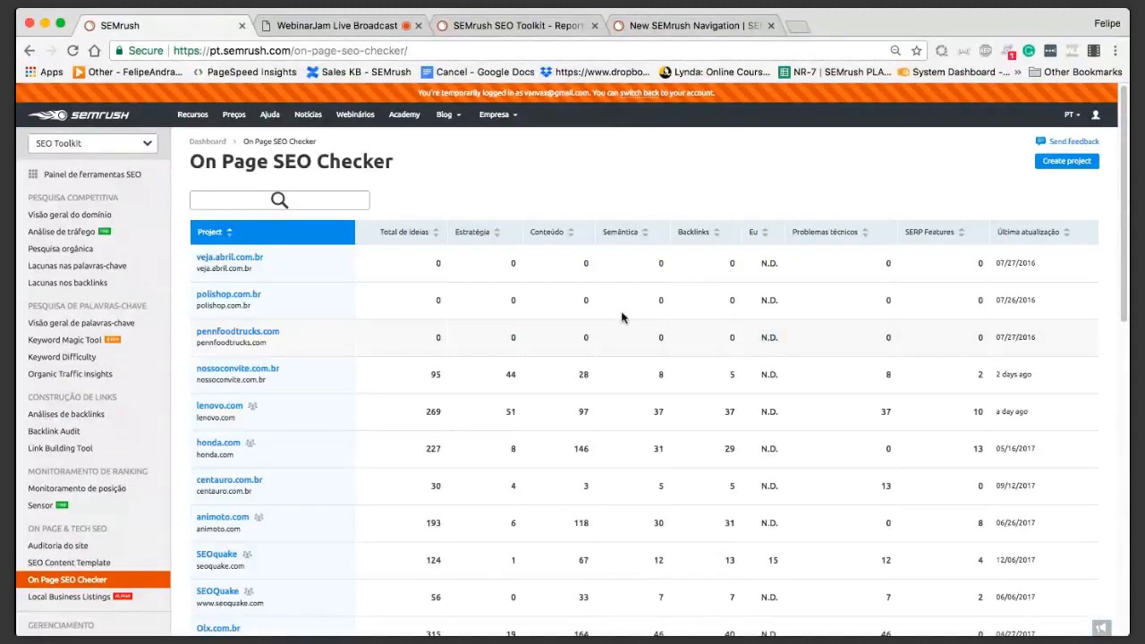
Step: Open the lenovo.com project in On Page SEO Checker and review its overview, highlighting the user experience category
click(214, 407)
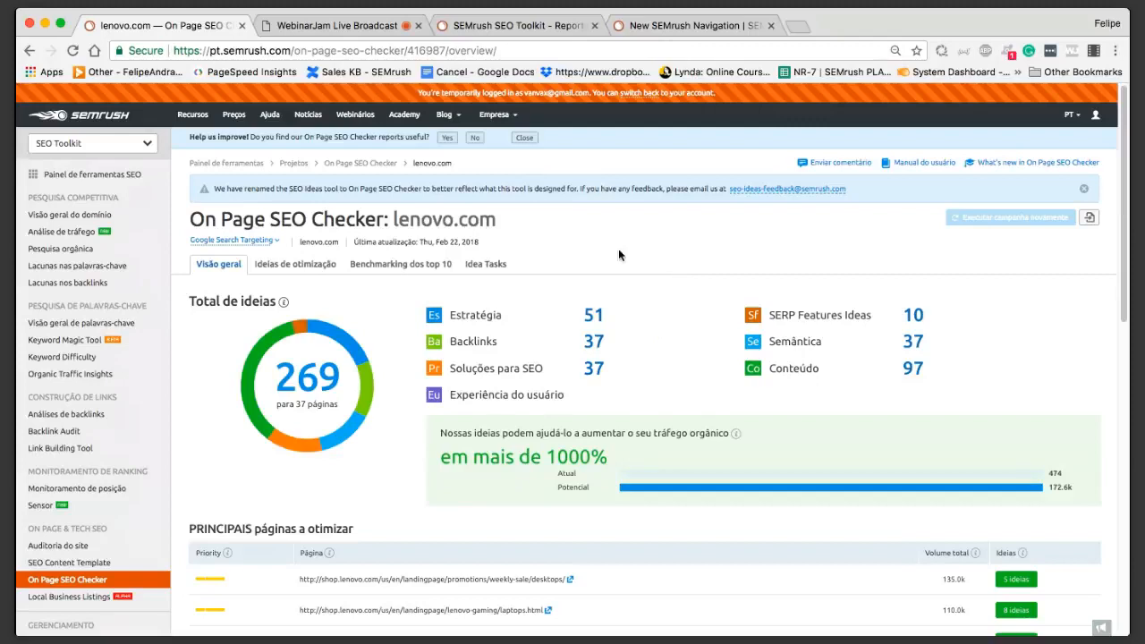
scroll(615, 353, down, 1)
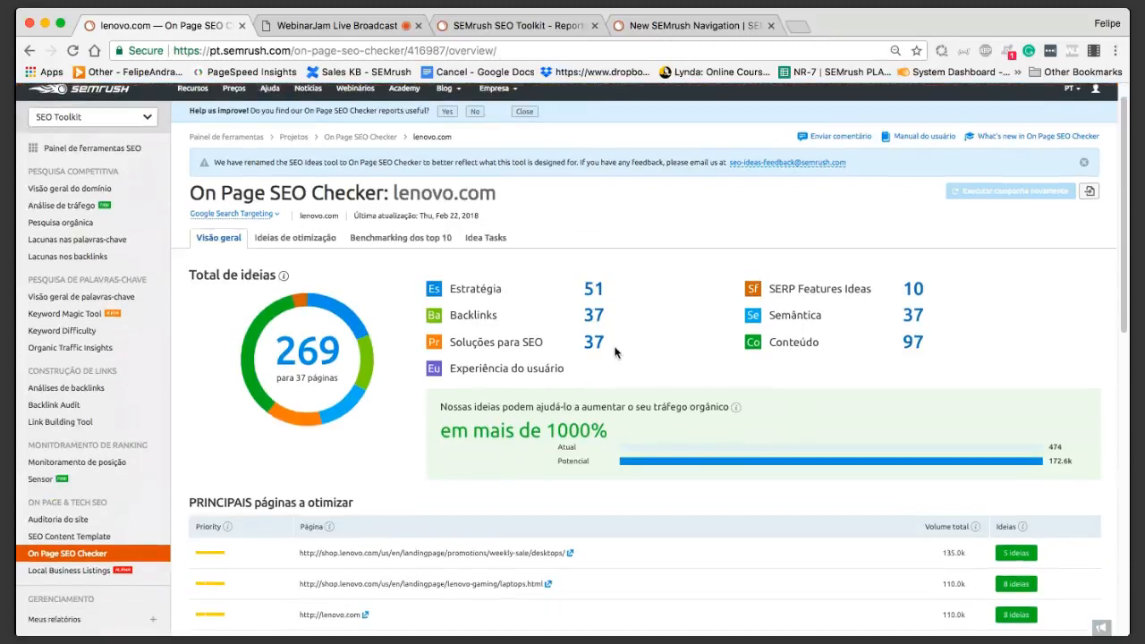
scroll(615, 353, down, 2)
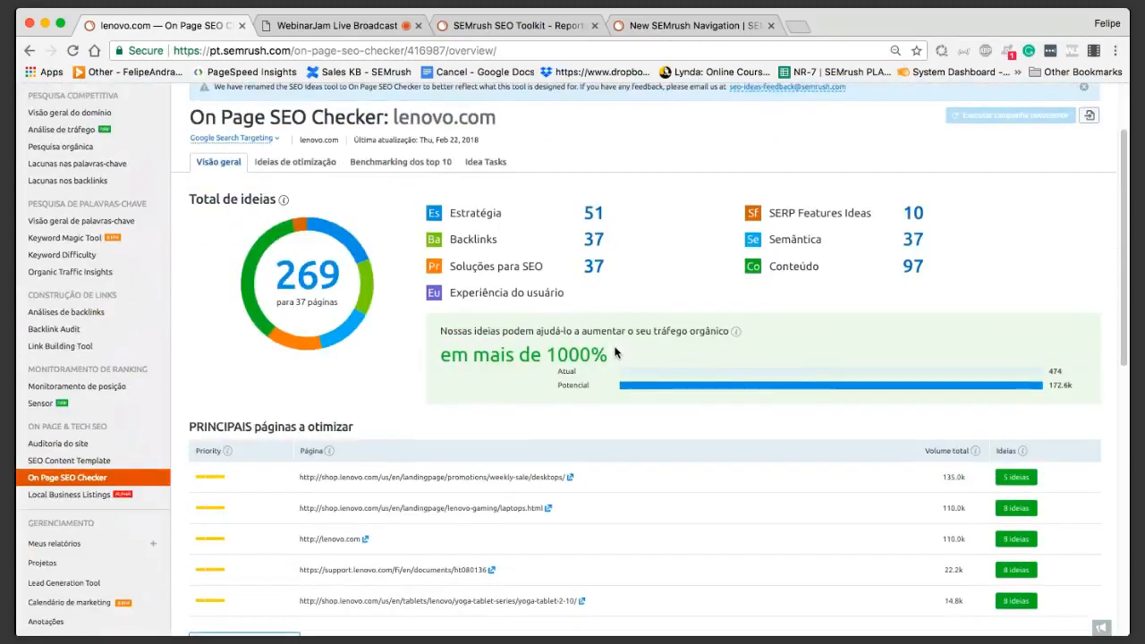
scroll(615, 352, up, 1)
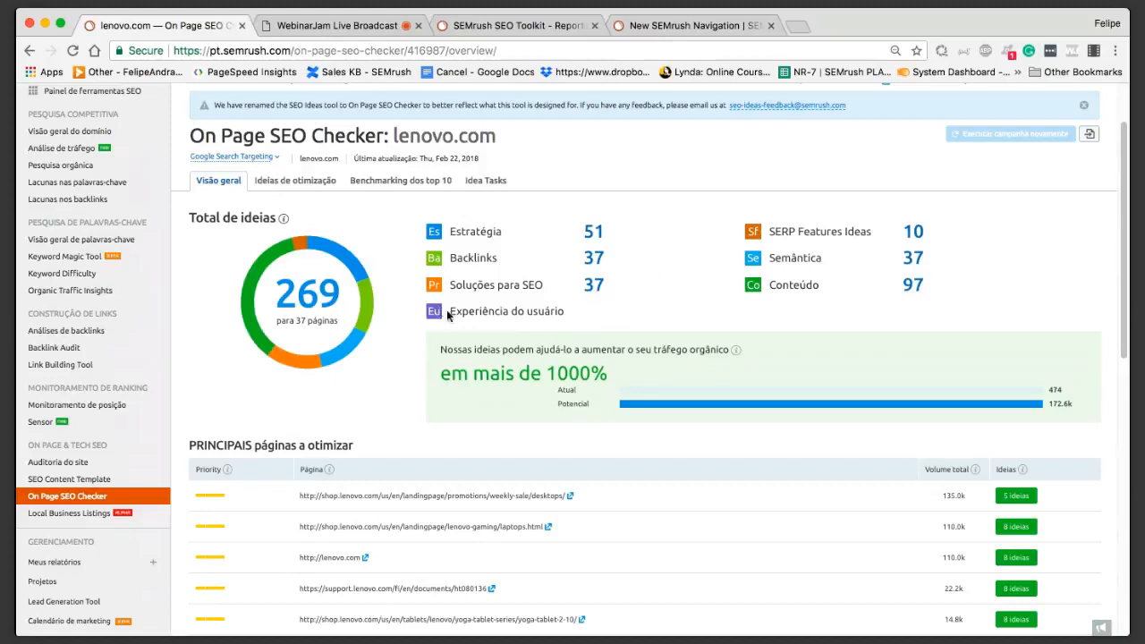
drag(448, 315, 581, 306)
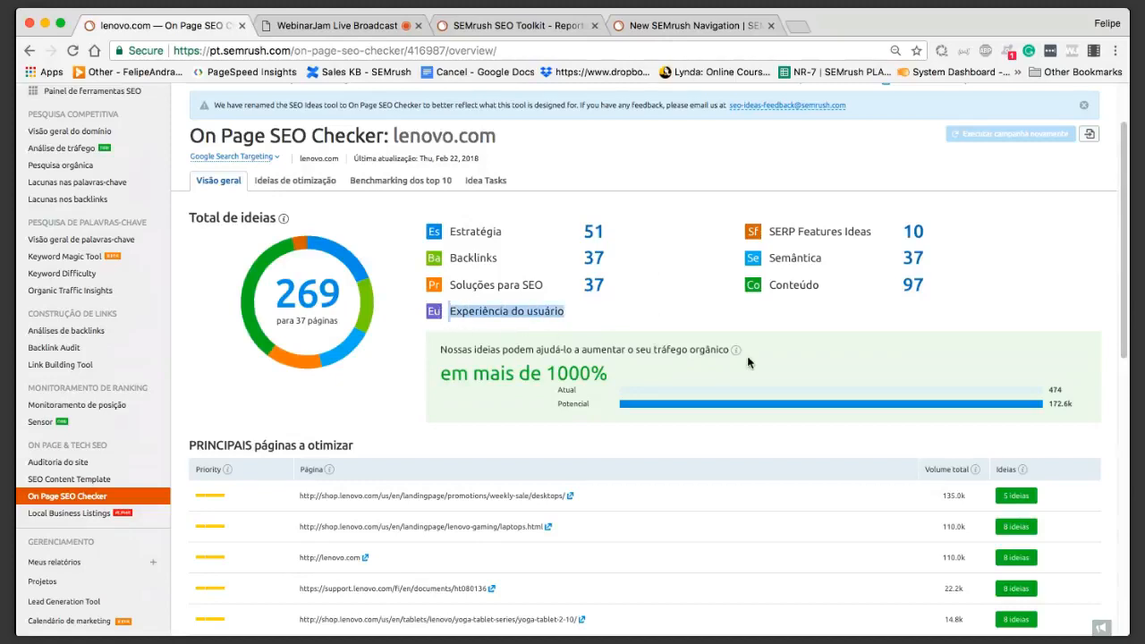
scroll(749, 362, down, 1)
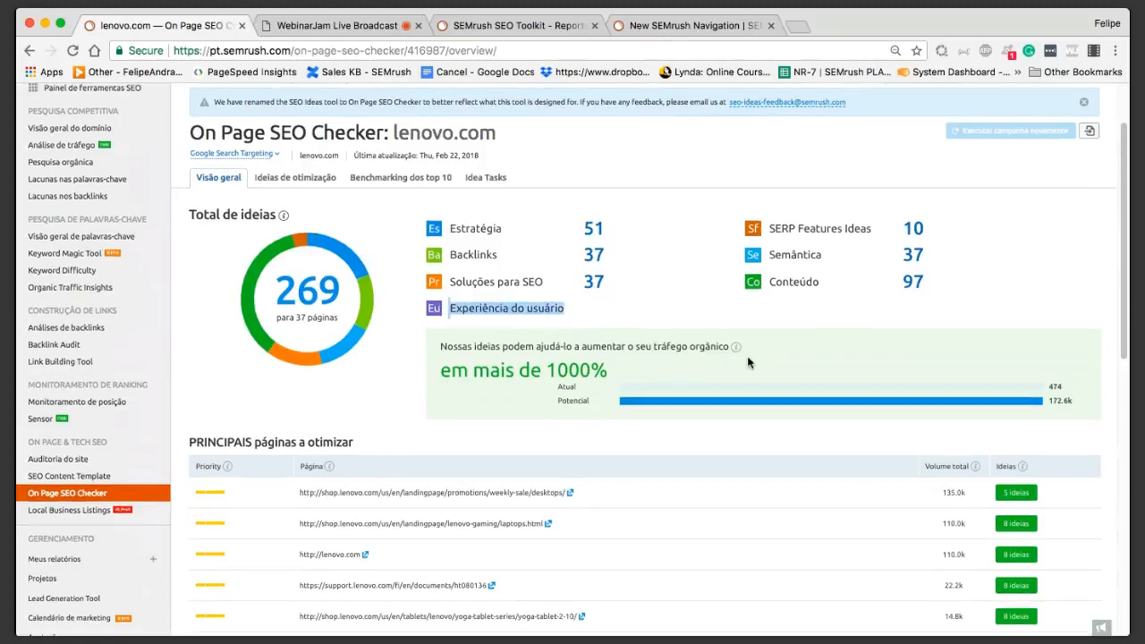
scroll(749, 362, up, 1)
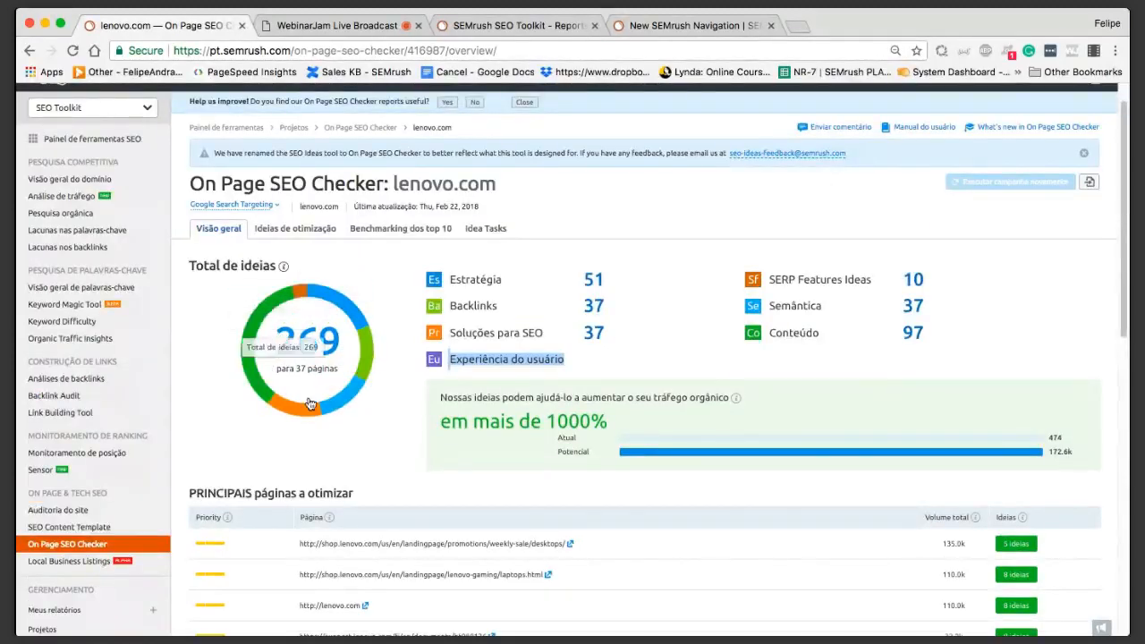
Step: Examine the lenovo.com idea categories, highlighting strategy and SERP features, along with the potential organic traffic gain
drag(408, 280, 634, 282)
click(647, 295)
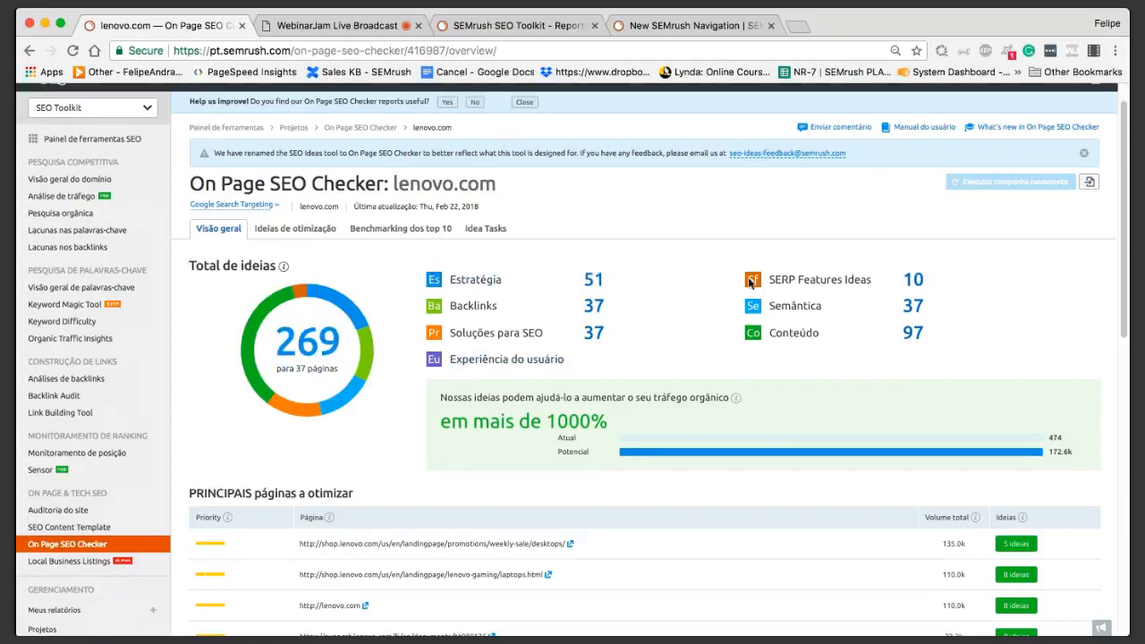
drag(794, 280, 949, 288)
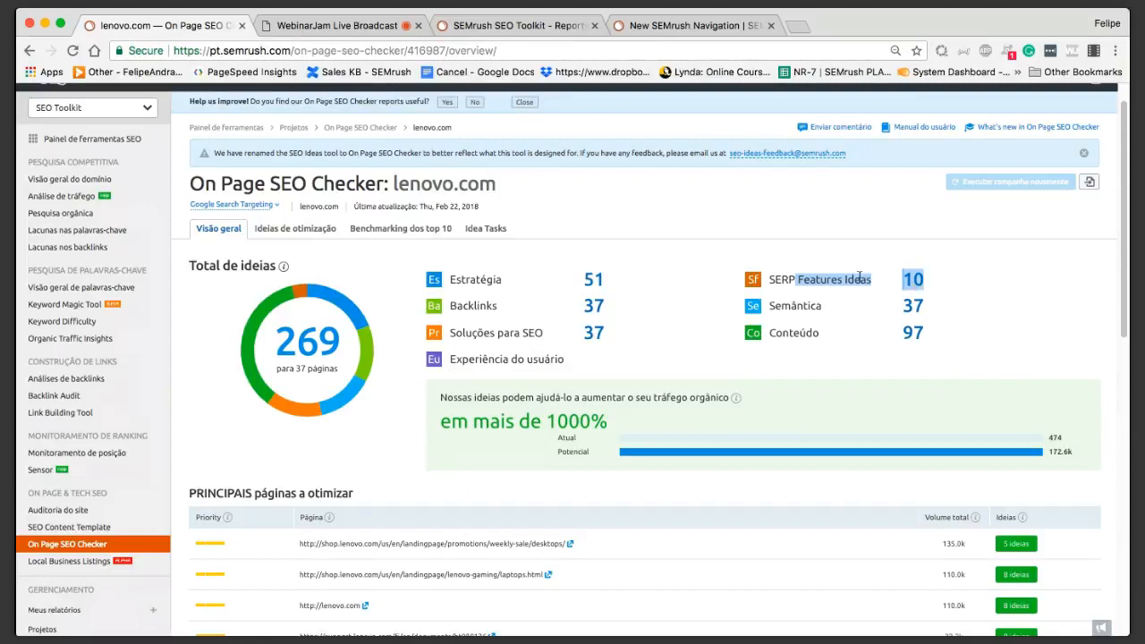
scroll(973, 321, down, 1)
mouse_move(732, 281)
mouse_down()
mouse_move(954, 288)
mouse_move(963, 309)
mouse_move(731, 297)
mouse_up()
scroll(706, 322, down, 1)
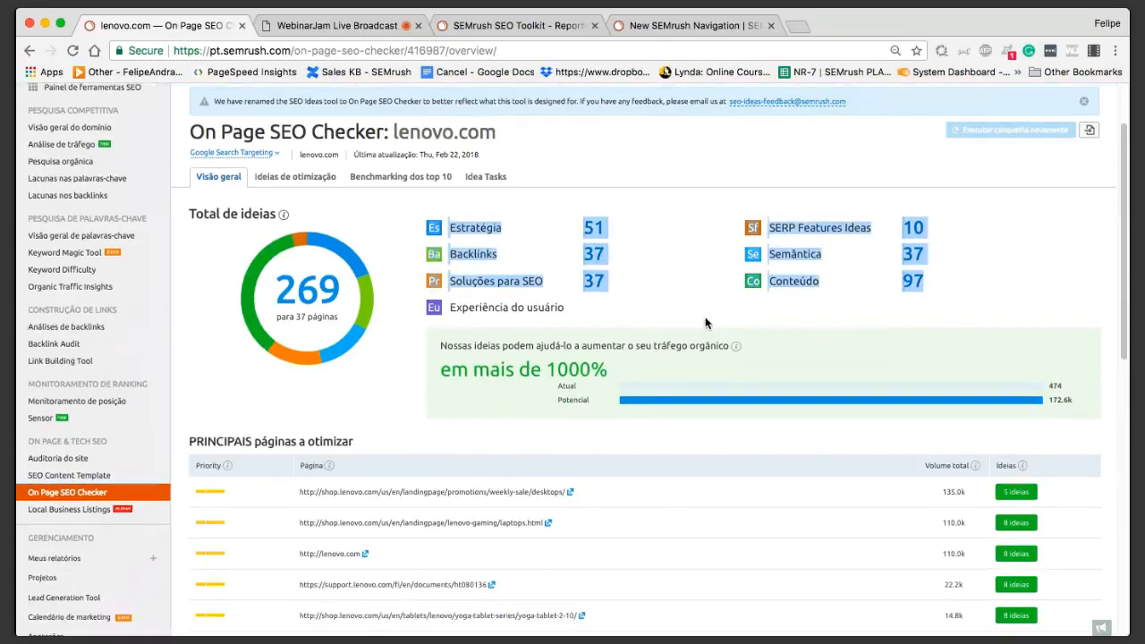
scroll(706, 323, down, 3)
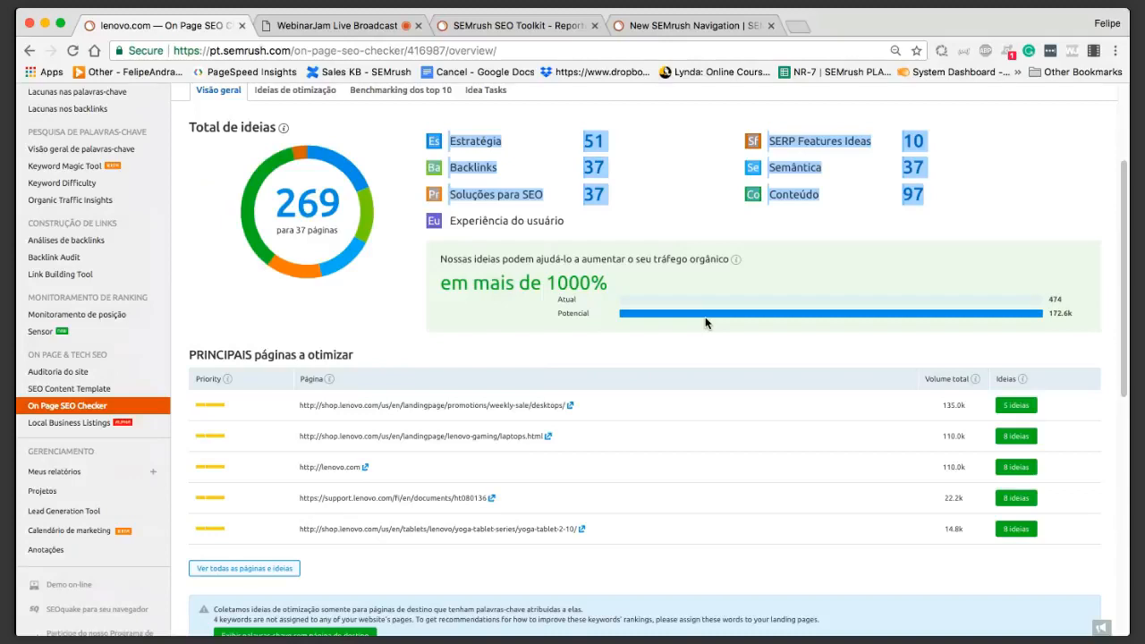
Step: Review the top lenovo.com pages to optimize and show the full list of pages and ideas
scroll(705, 323, down, 3)
drag(299, 342, 752, 362)
scroll(537, 402, down, 1)
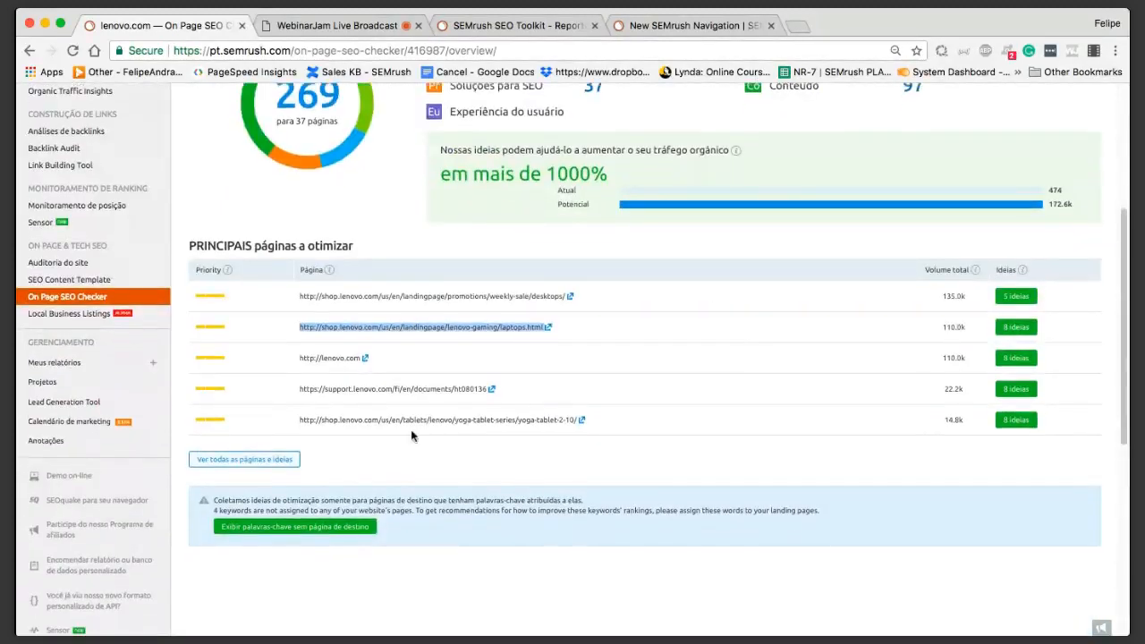
click(255, 473)
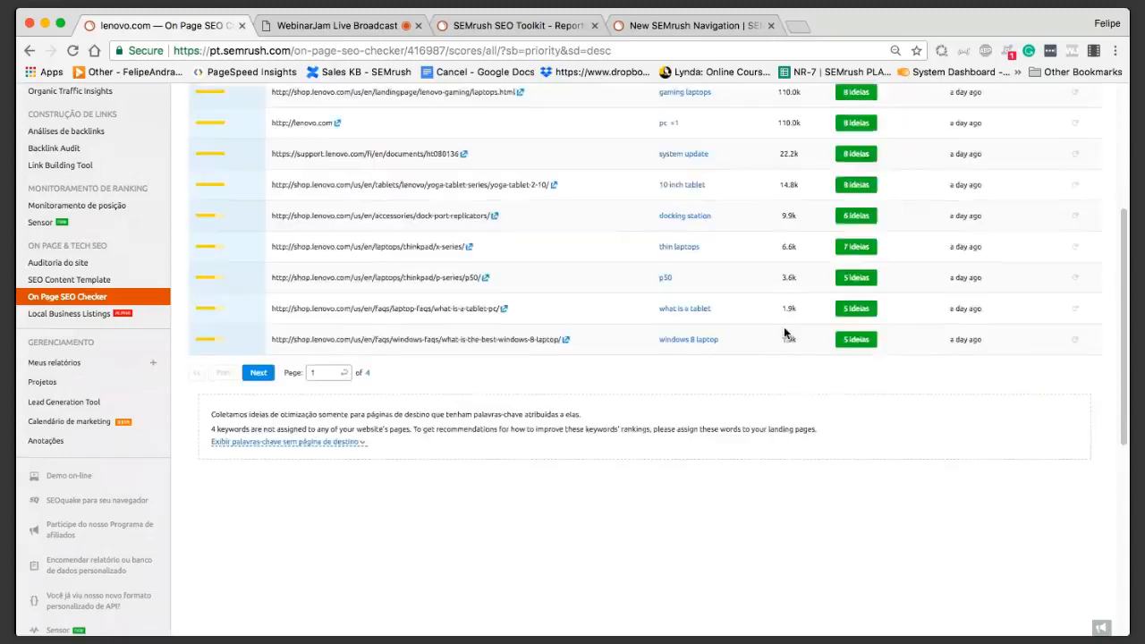
scroll(784, 327, up, 3)
scroll(475, 344, up, 2)
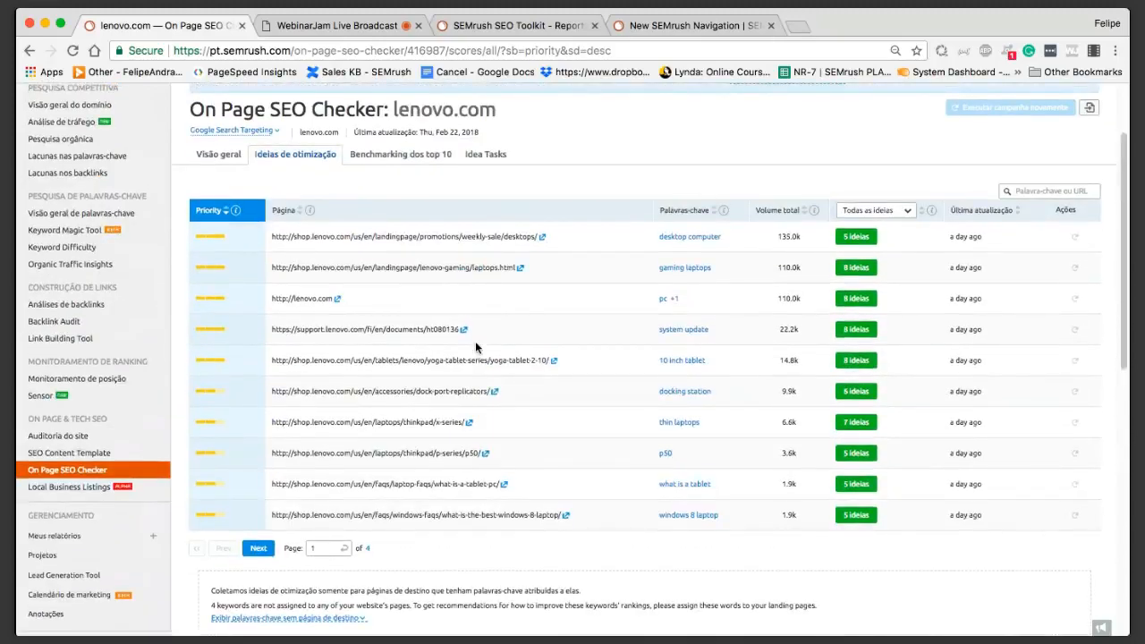
Step: Open the optimization ideas for lenovo.com's weekly-sale desktops landing page, targeting the keyword "desktop computer"
scroll(906, 186, down, 2)
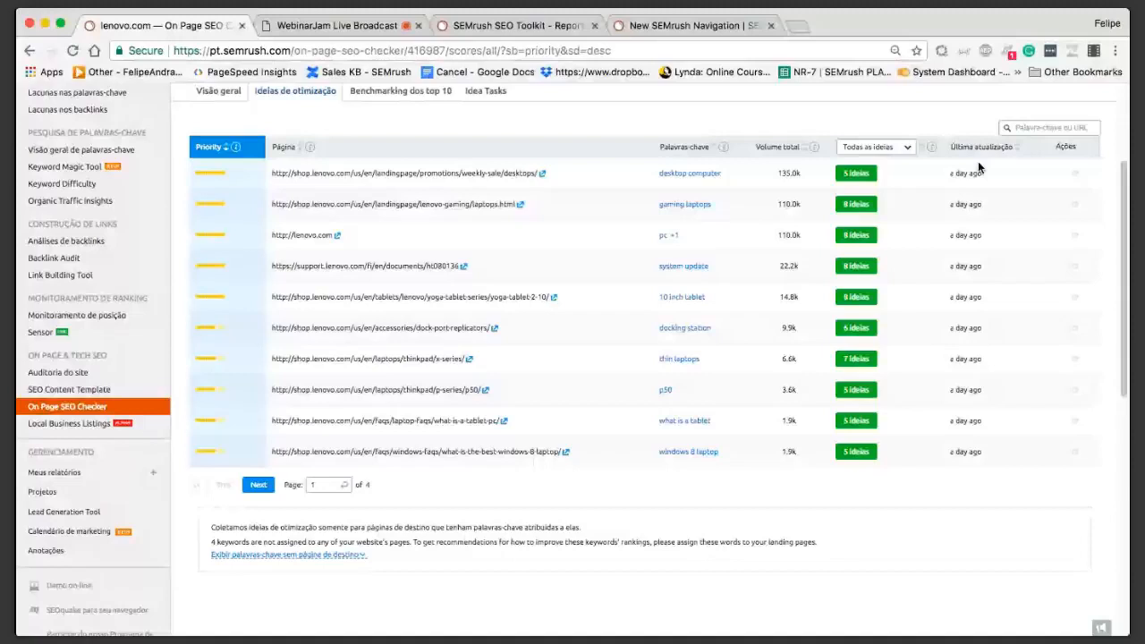
scroll(705, 277, up, 3)
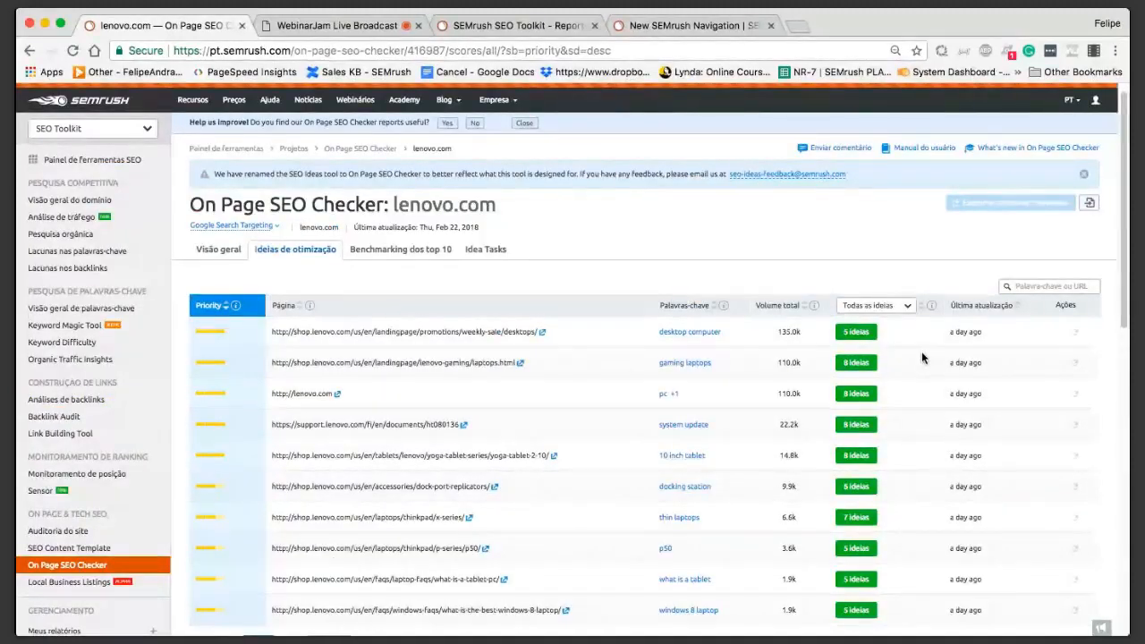
scroll(921, 356, down, 3)
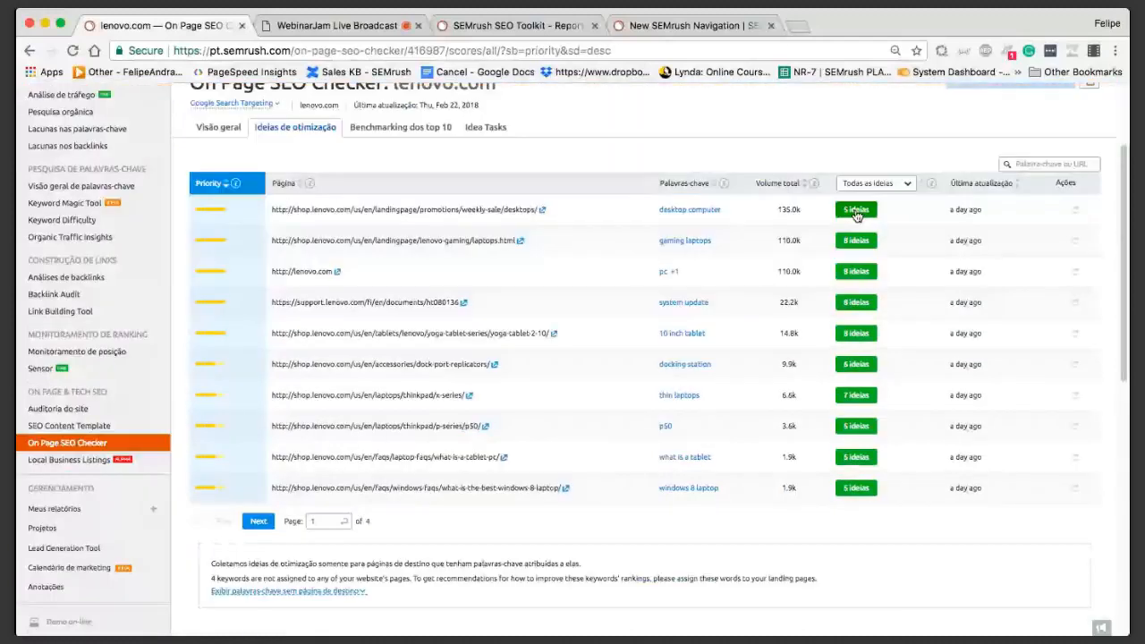
click(856, 211)
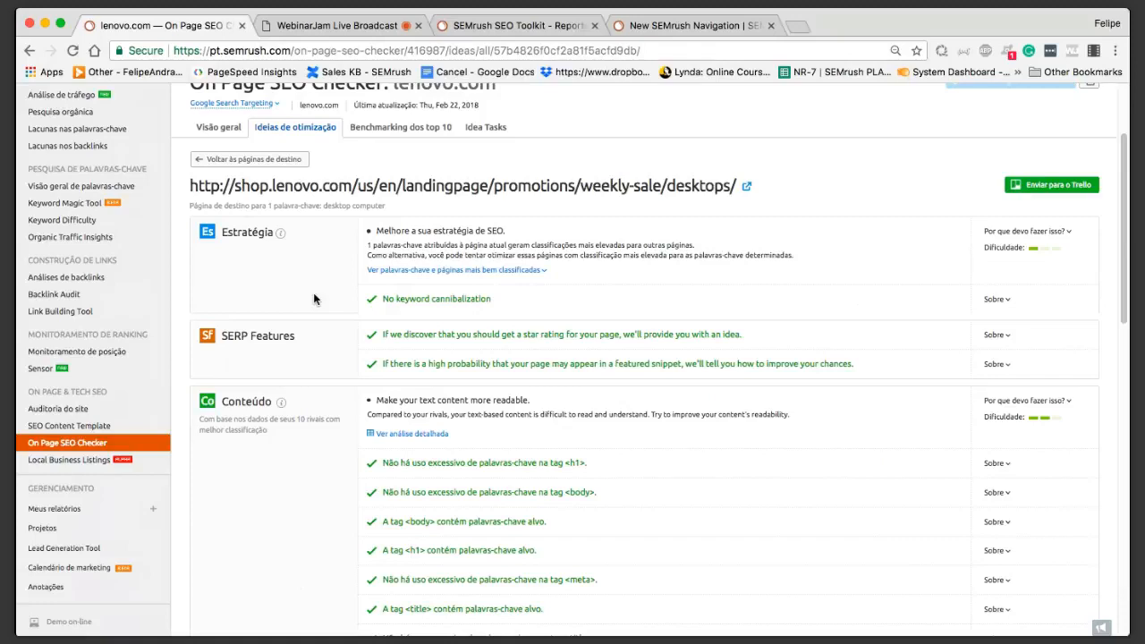
Step: Review the desktops page's strategy and SERP features ideas, highlighting the "No keyword cannibalization" item and the SERP Features heading
drag(313, 299, 511, 184)
scroll(511, 184, down, 2)
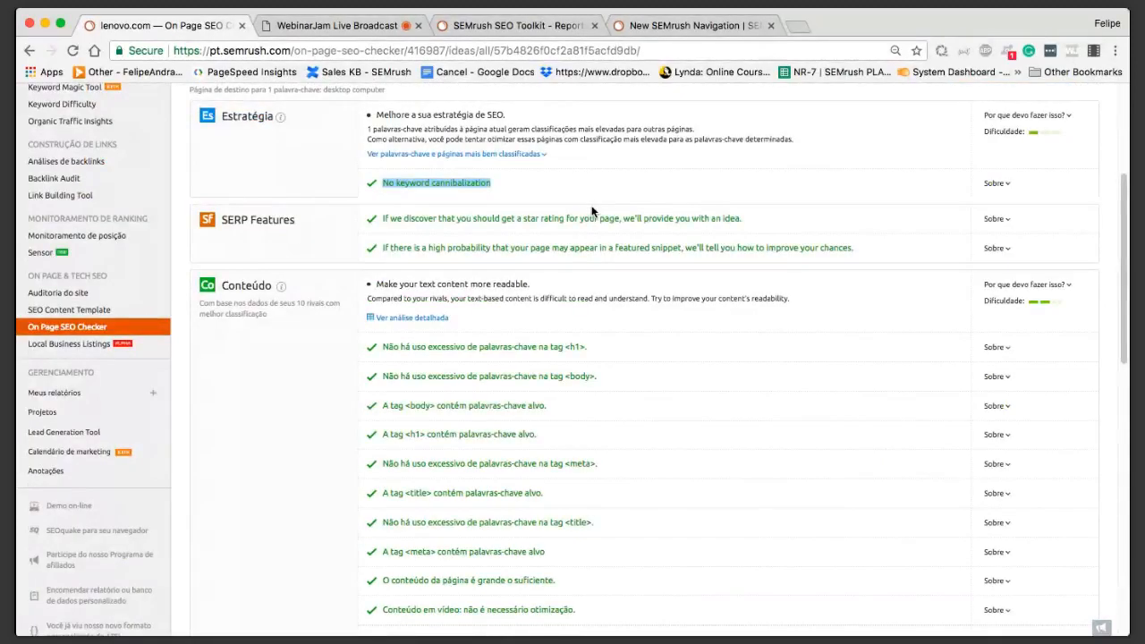
scroll(592, 211, down, 1)
scroll(591, 206, down, 1)
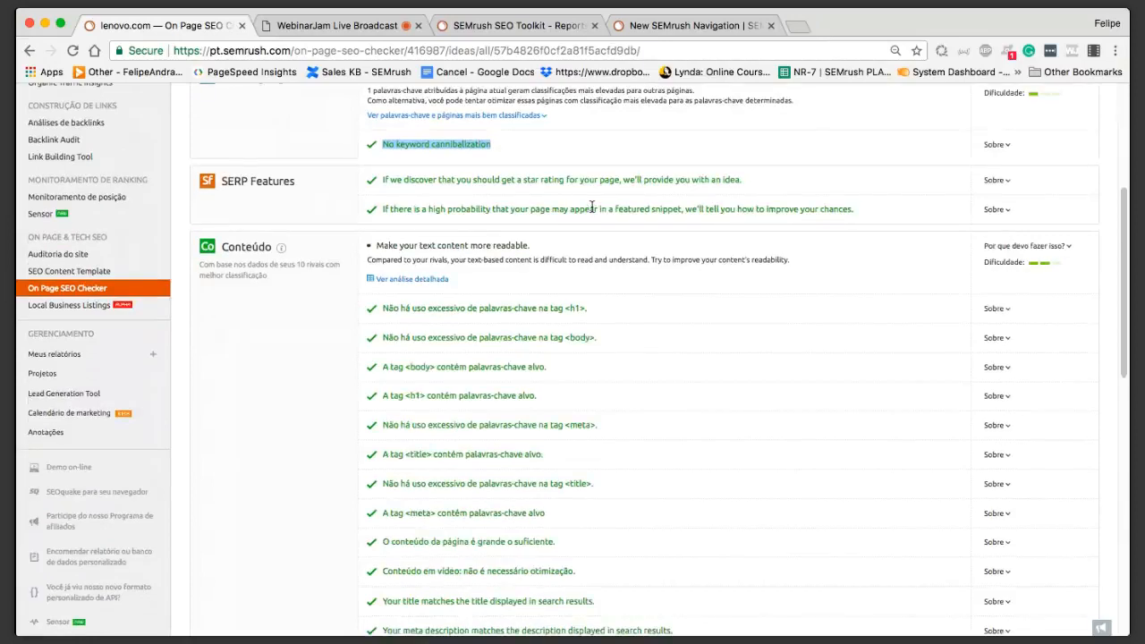
scroll(591, 207, up, 2)
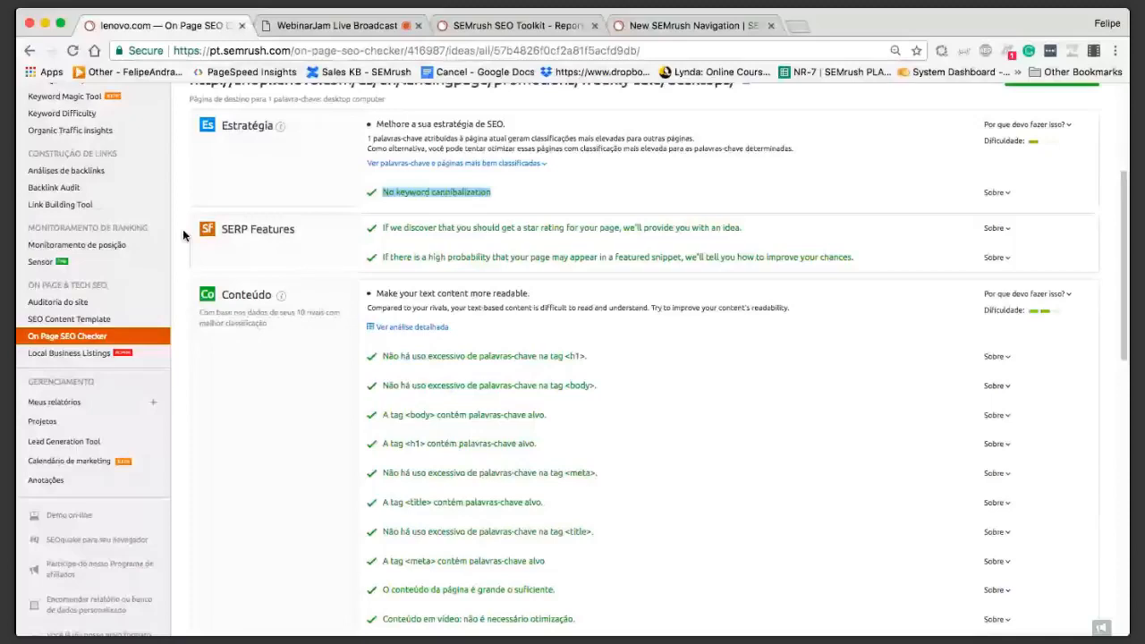
drag(182, 231, 300, 234)
Step: Review the page's semantic, backlink and technical ideas, highlighting the suggestion to enrich the content with semantically related words
scroll(286, 393, down, 2)
scroll(287, 396, down, 6)
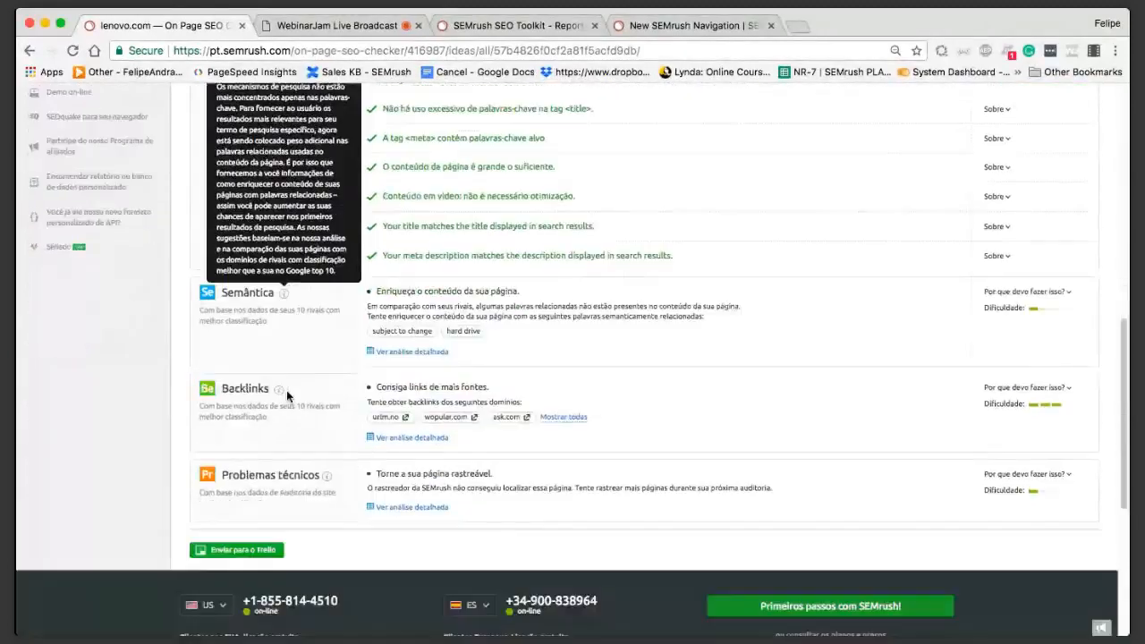
drag(371, 187, 710, 228)
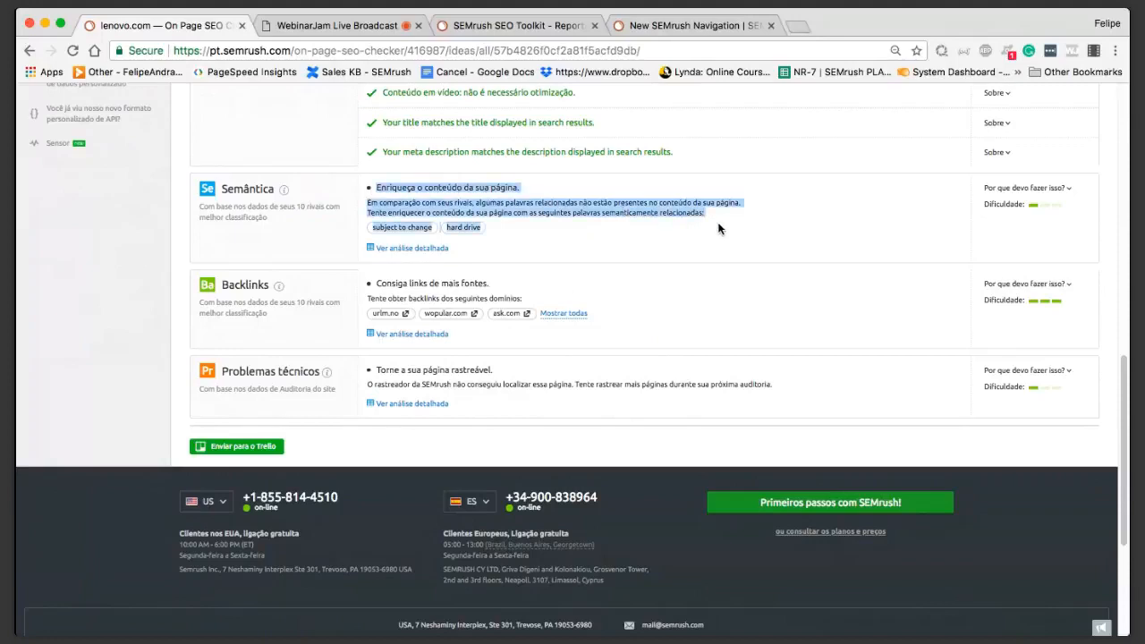
click(715, 227)
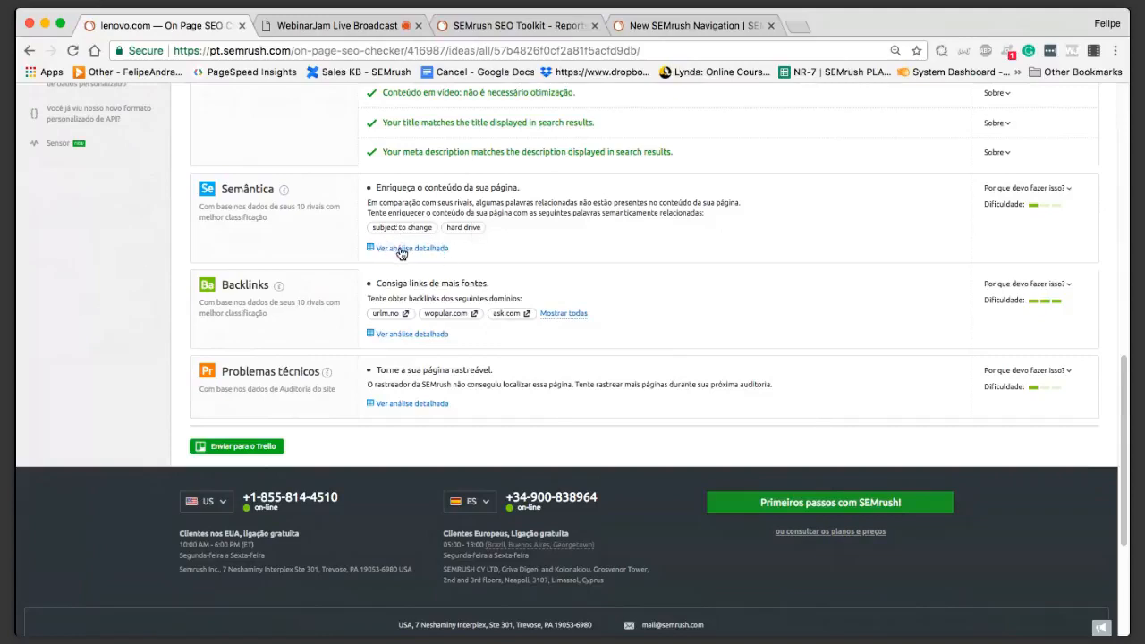
scroll(490, 277, up, 5)
scroll(491, 277, up, 3)
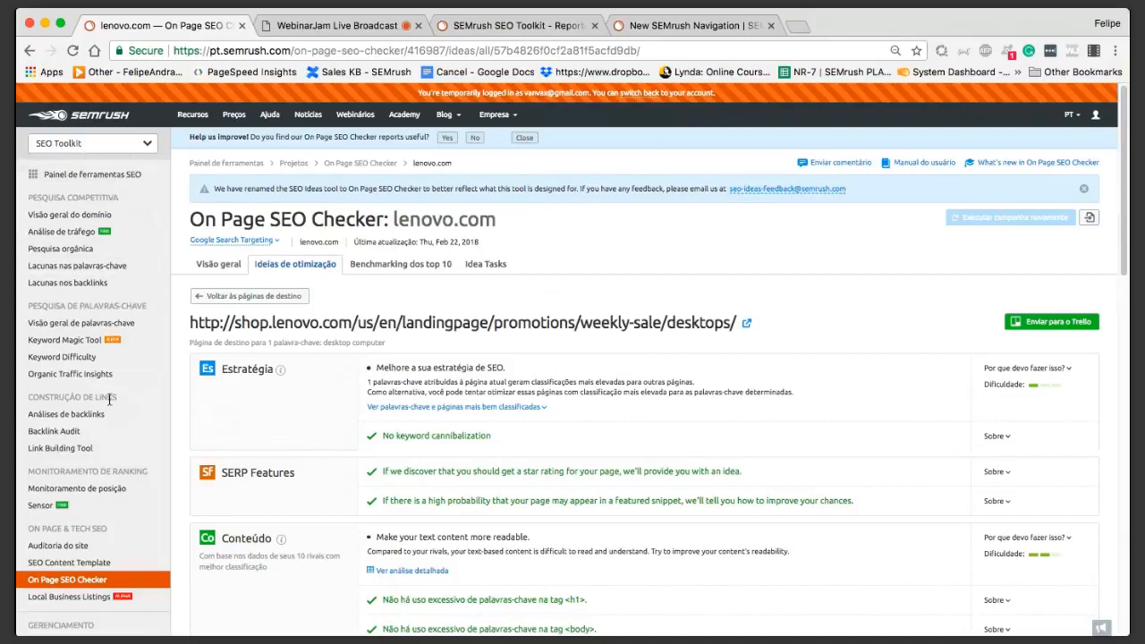
scroll(109, 399, down, 2)
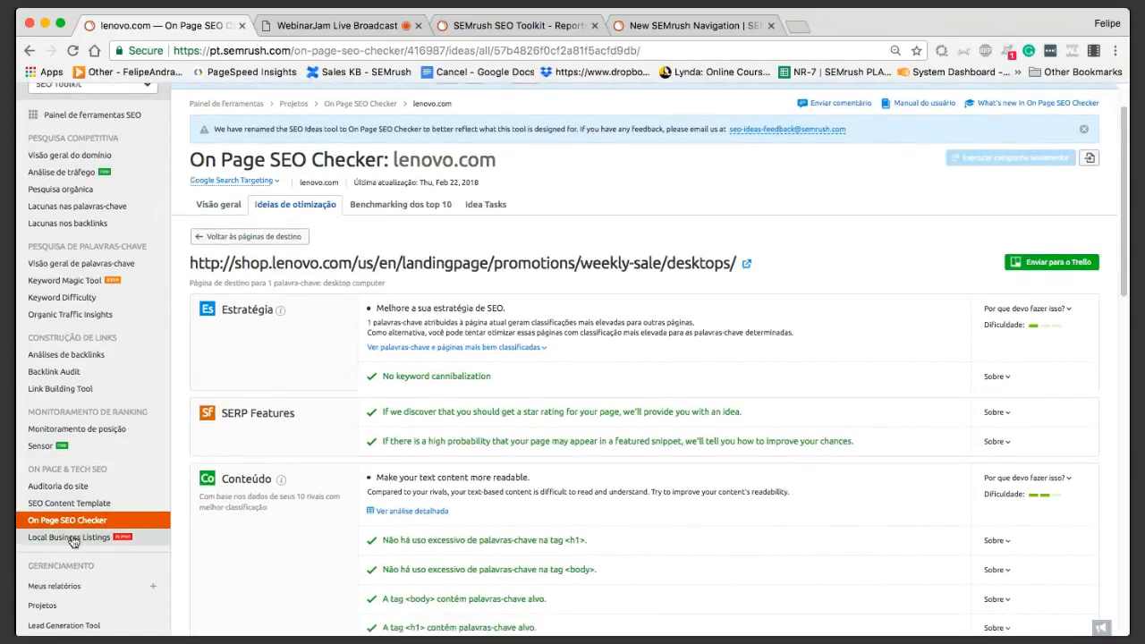
scroll(71, 466, down, 3)
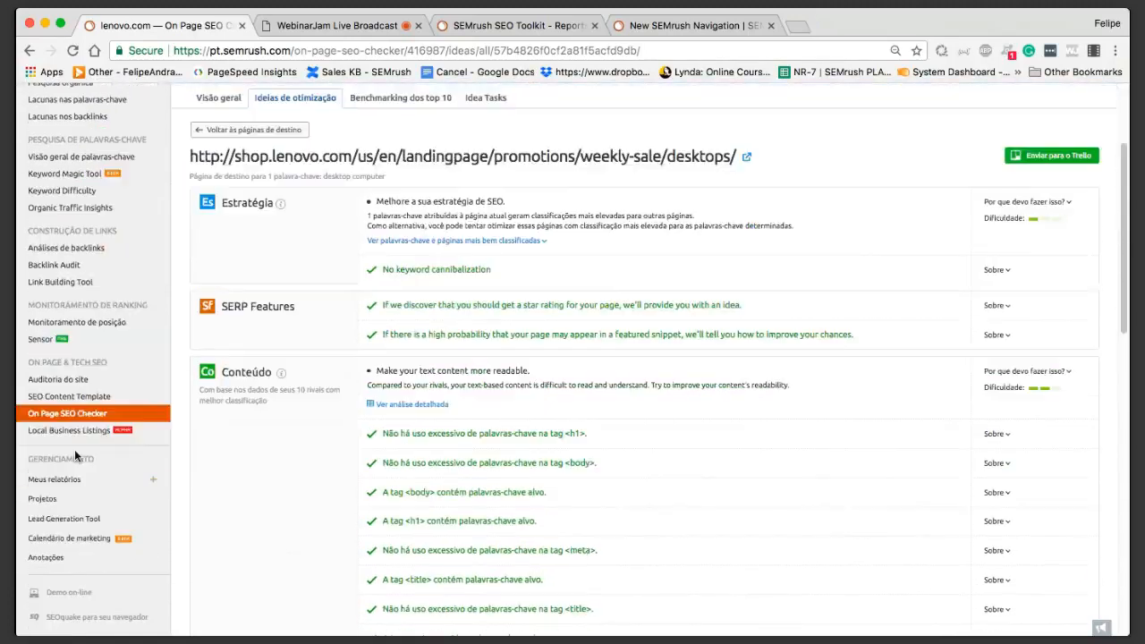
scroll(515, 320, up, 1)
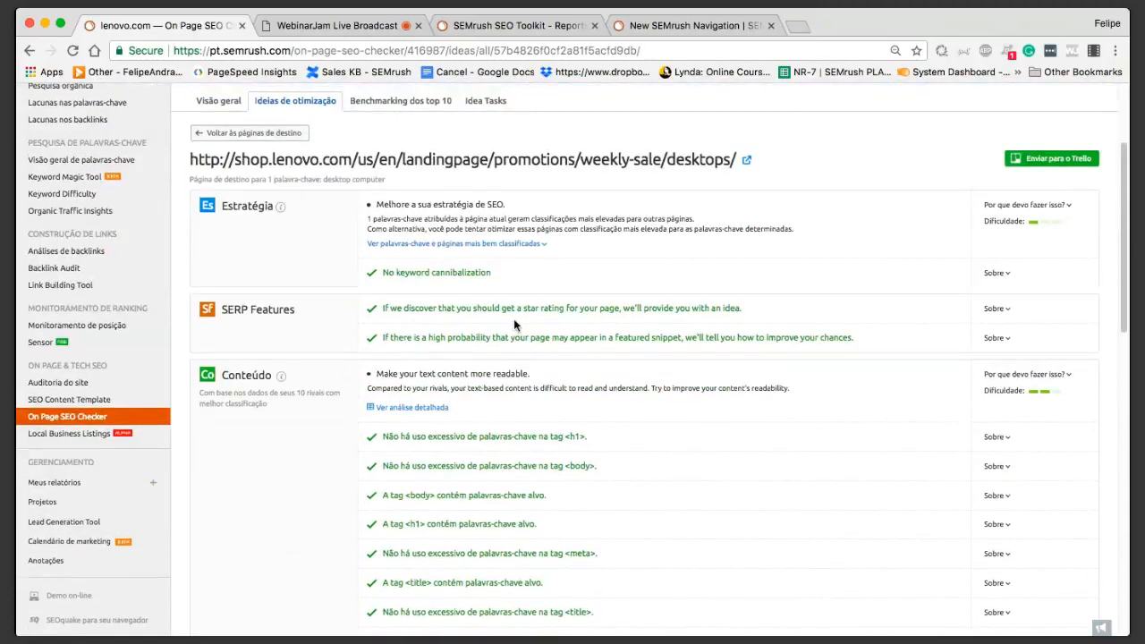
scroll(514, 318, up, 3)
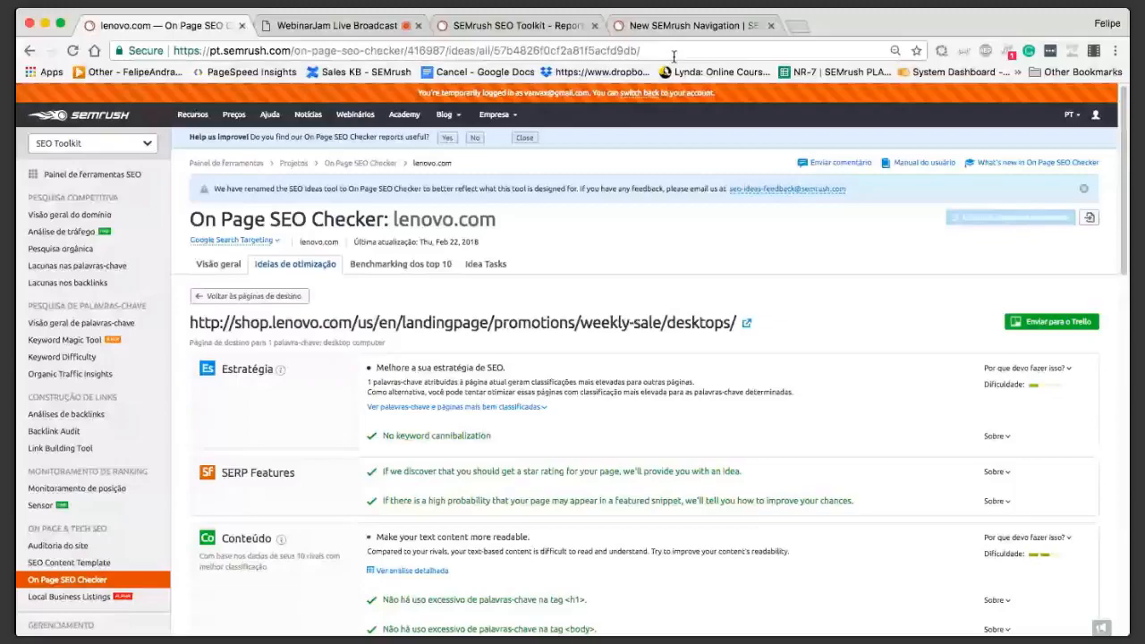
Step: Switch to the WebinarJam live broadcast and stop sharing the screen
key(ctrl+Tab)
click(504, 102)
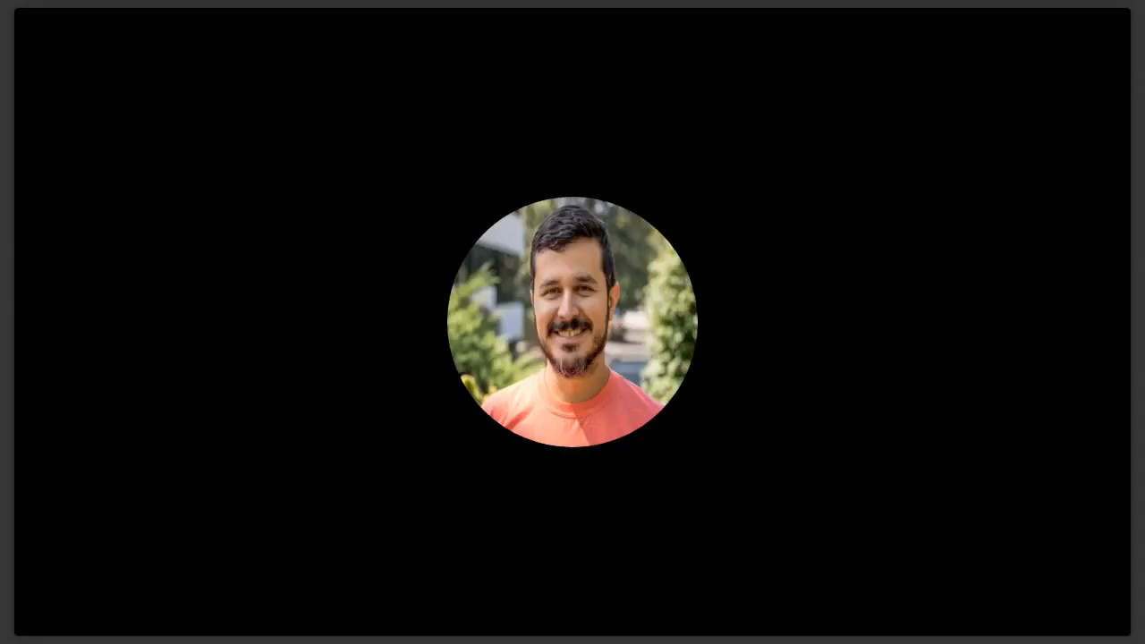
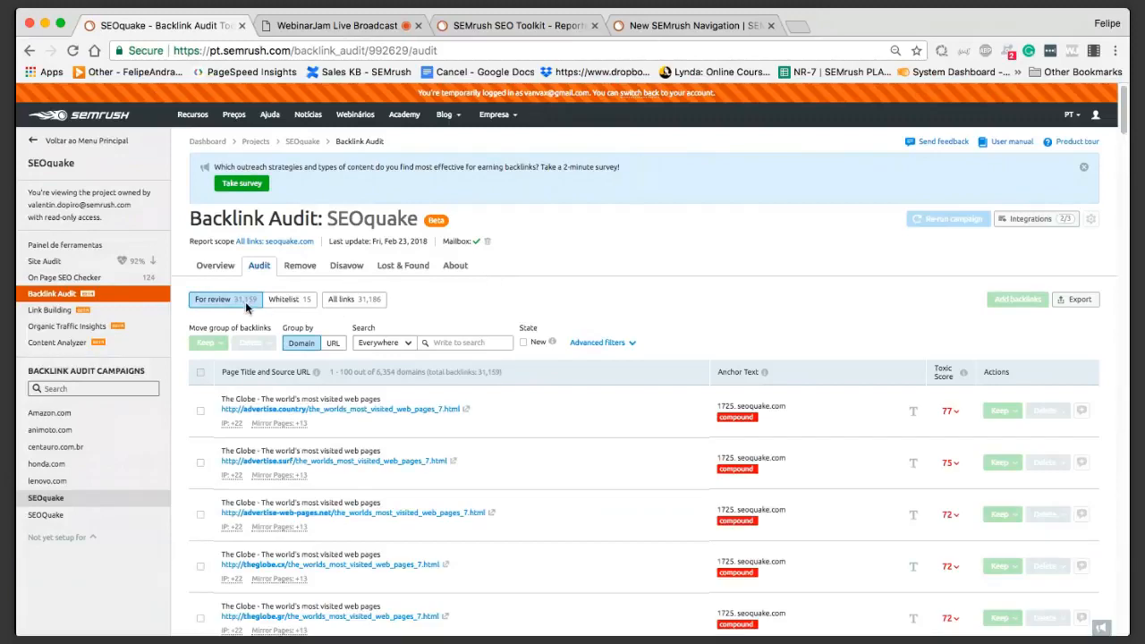
Step: Leave the SEOquake Backlink Audit for the SEO Toolkit's backlink analysis tool and run an analysis of casasbahia.com.br, reviewing its overview
click(40, 142)
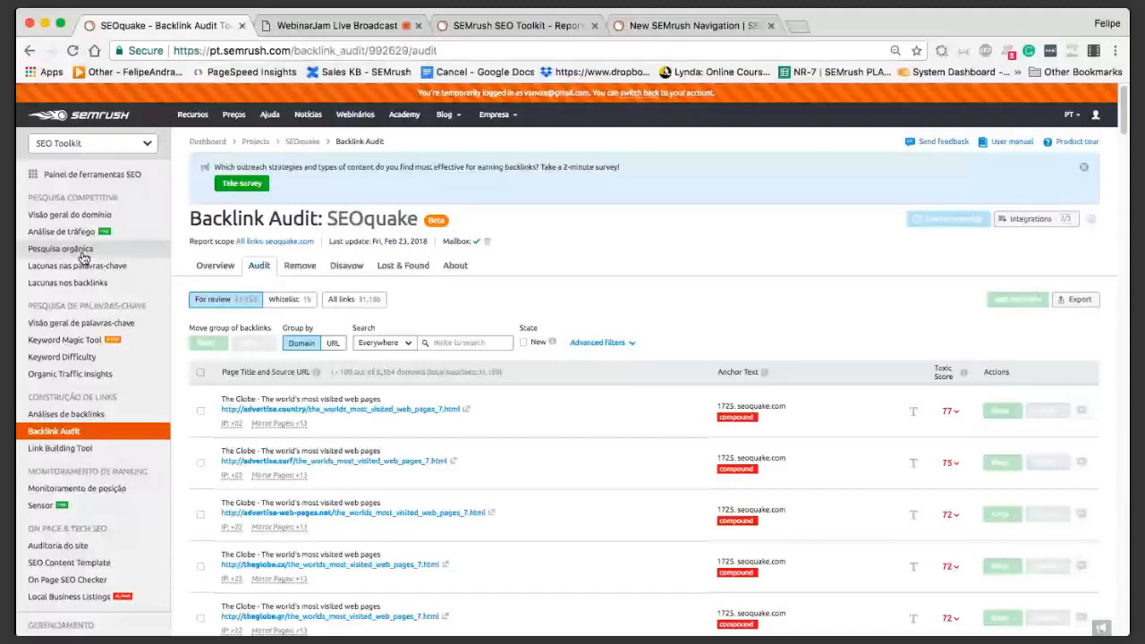
click(83, 255)
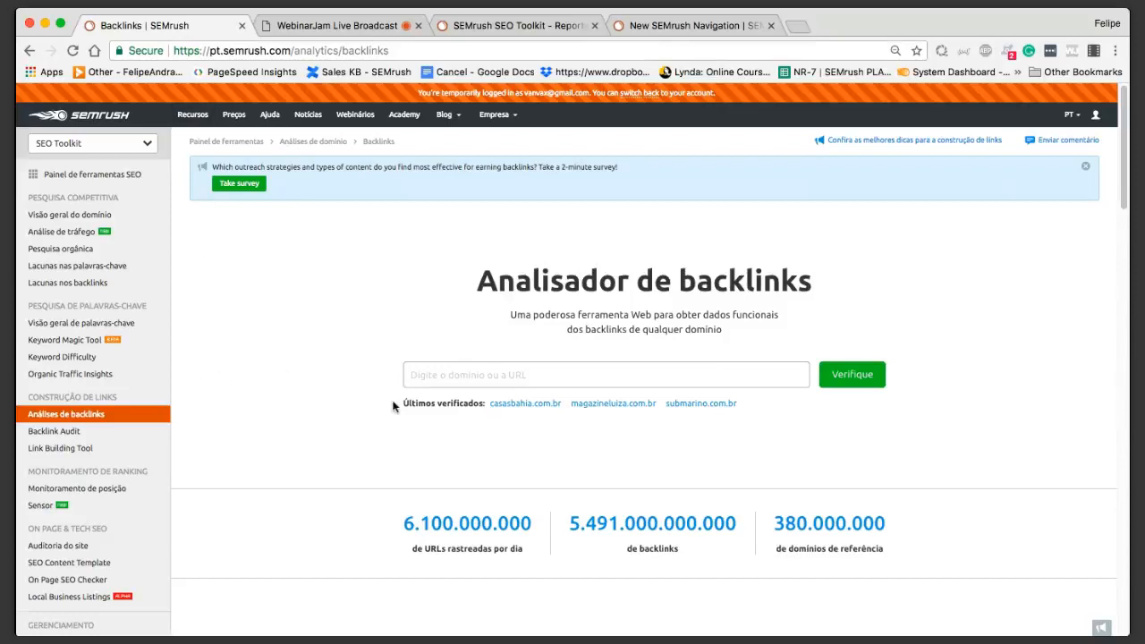
scroll(555, 465, down, 3)
click(593, 241)
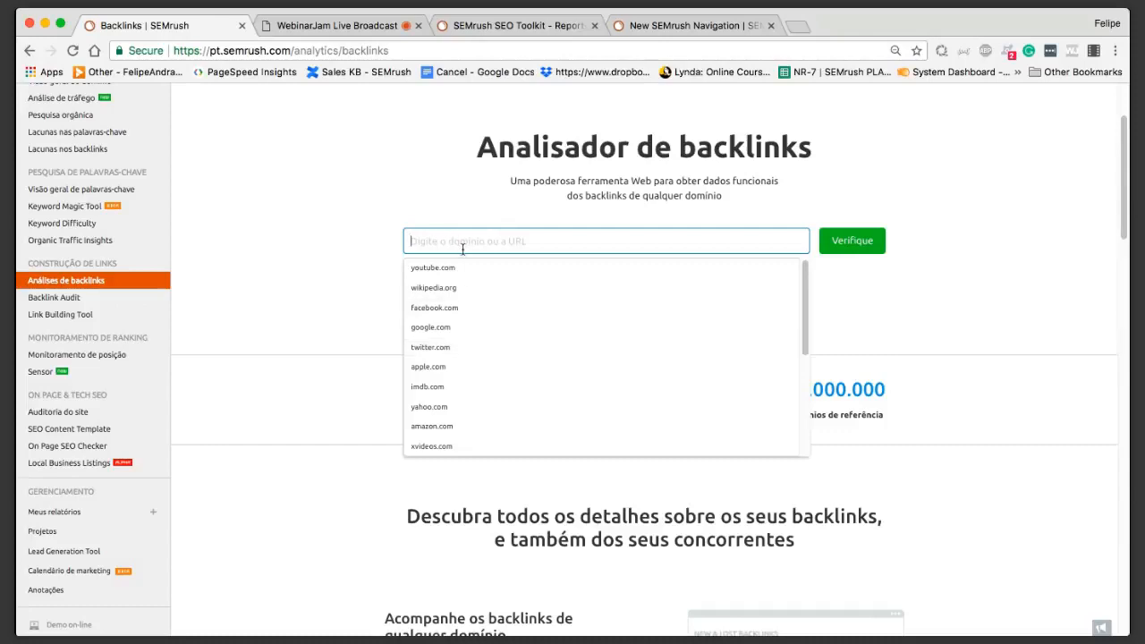
click(465, 445)
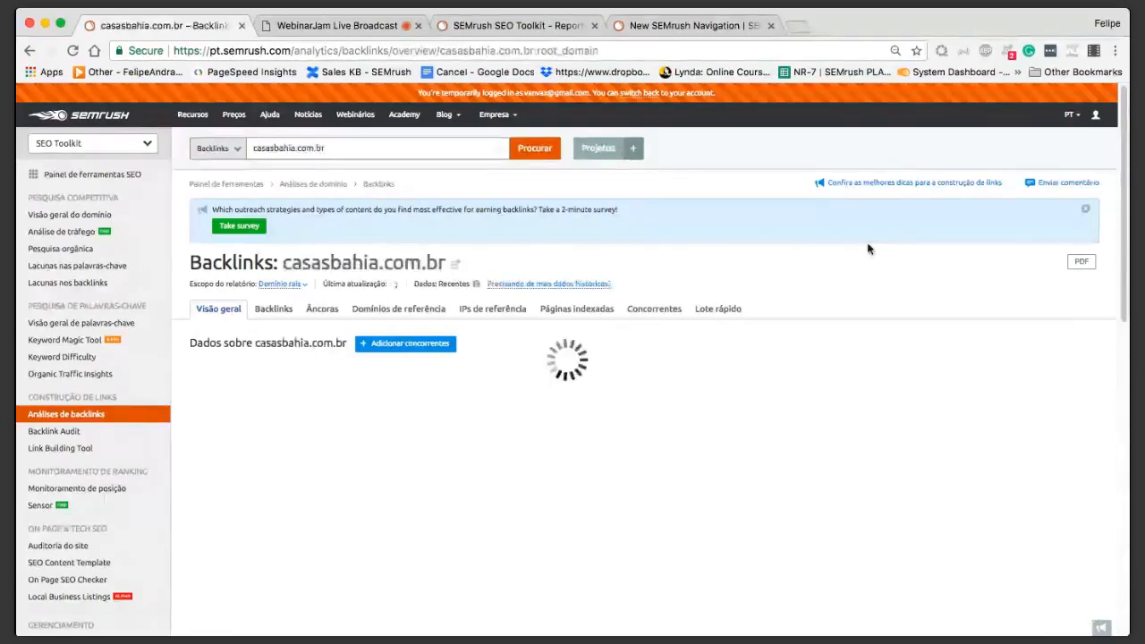
scroll(663, 429, down, 3)
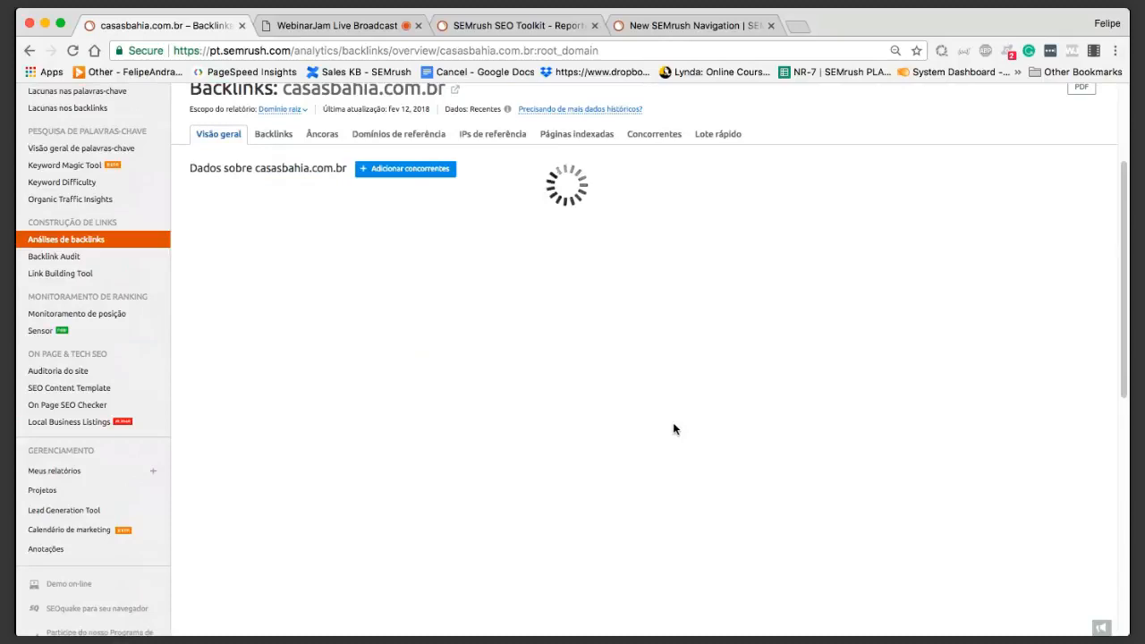
scroll(674, 427, up, 2)
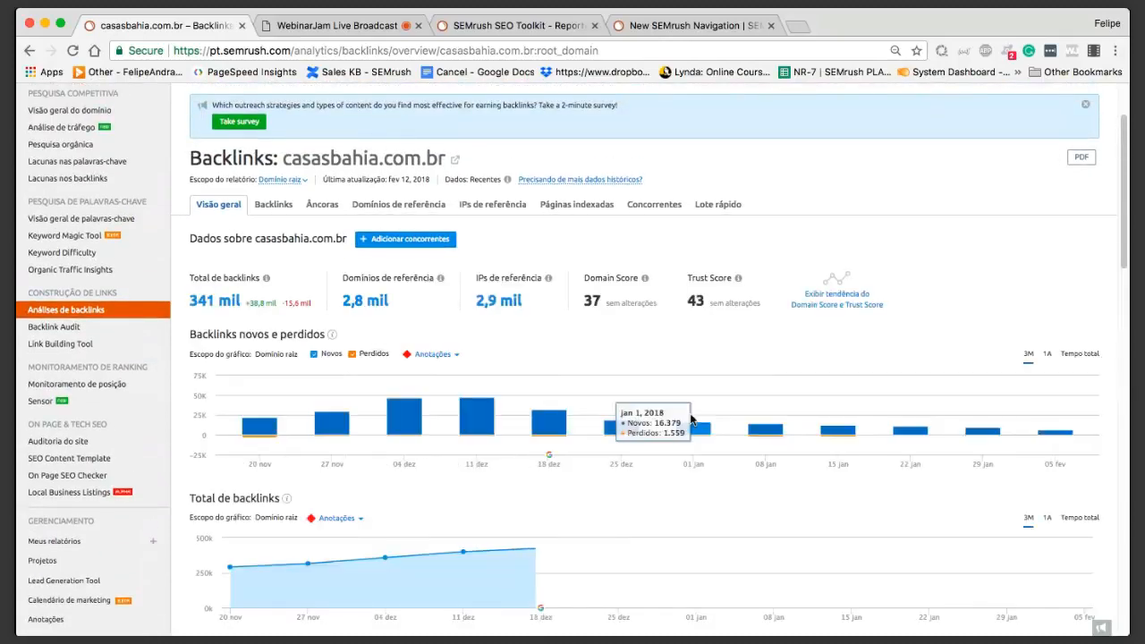
Step: Open the detailed backlinks report for casasbahia.com.br and examine the link types, follow versus nofollow split and page scores of individual links
click(271, 204)
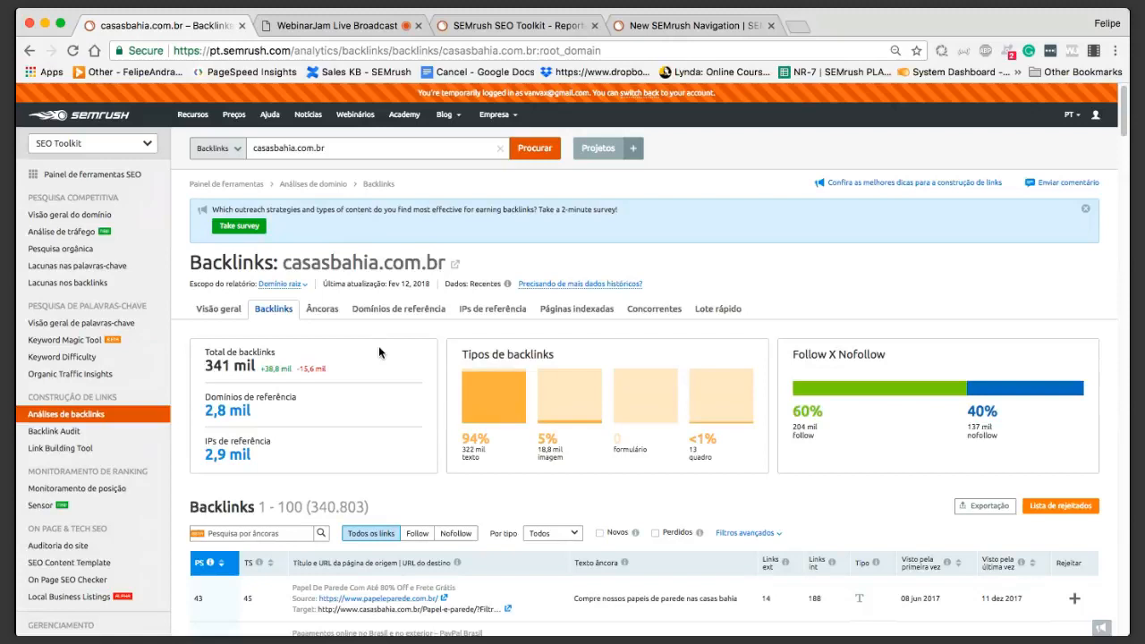
scroll(315, 394, down, 1)
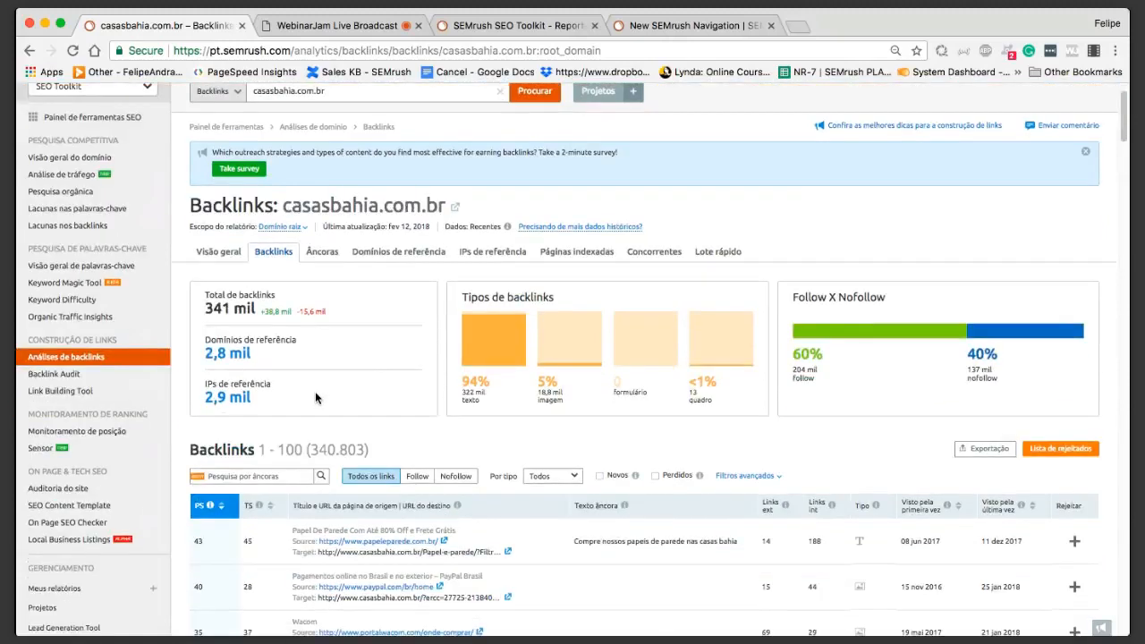
scroll(315, 391, down, 3)
mouse_move(206, 317)
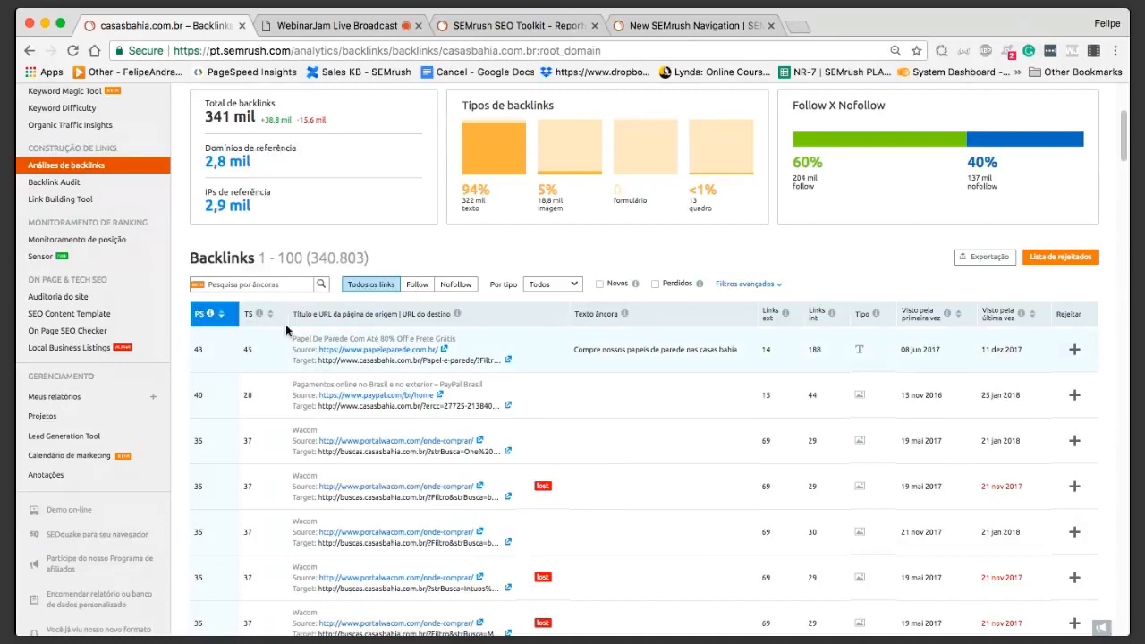
scroll(728, 281, up, 1)
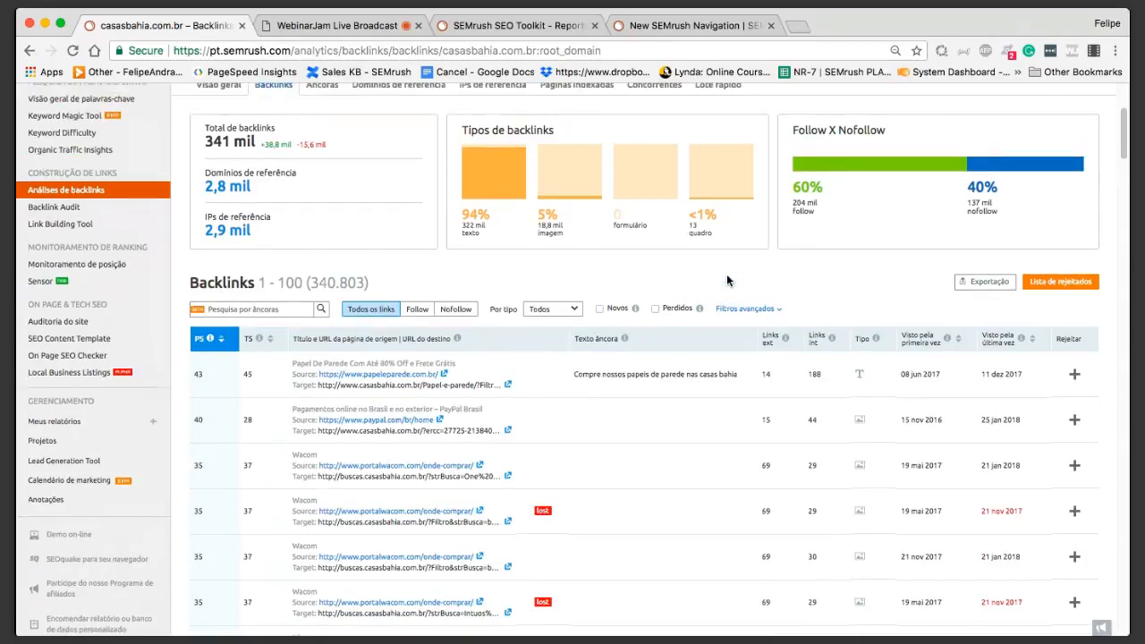
scroll(726, 281, up, 5)
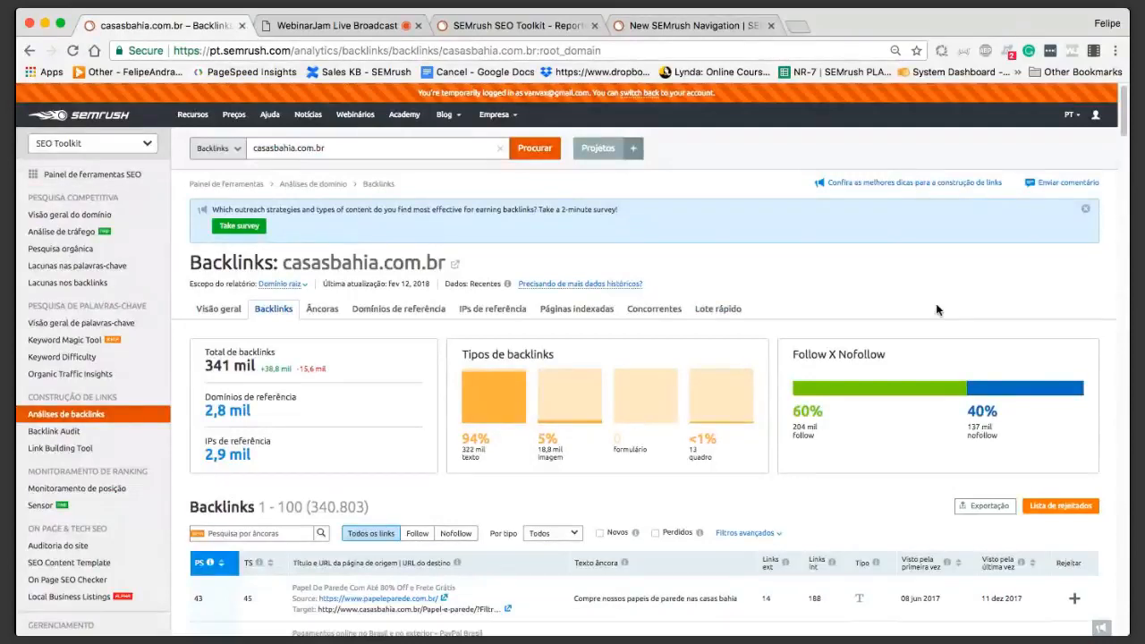
Step: Return to the WebinarJam live broadcast and end the screen share after the backlinks demonstration
click(340, 25)
click(503, 107)
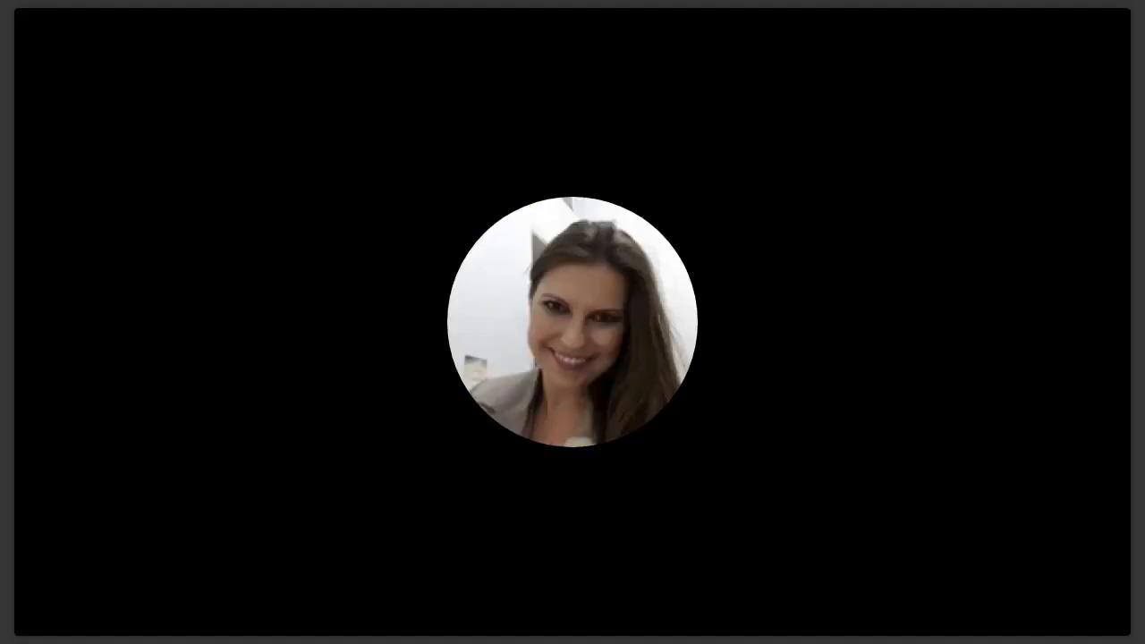